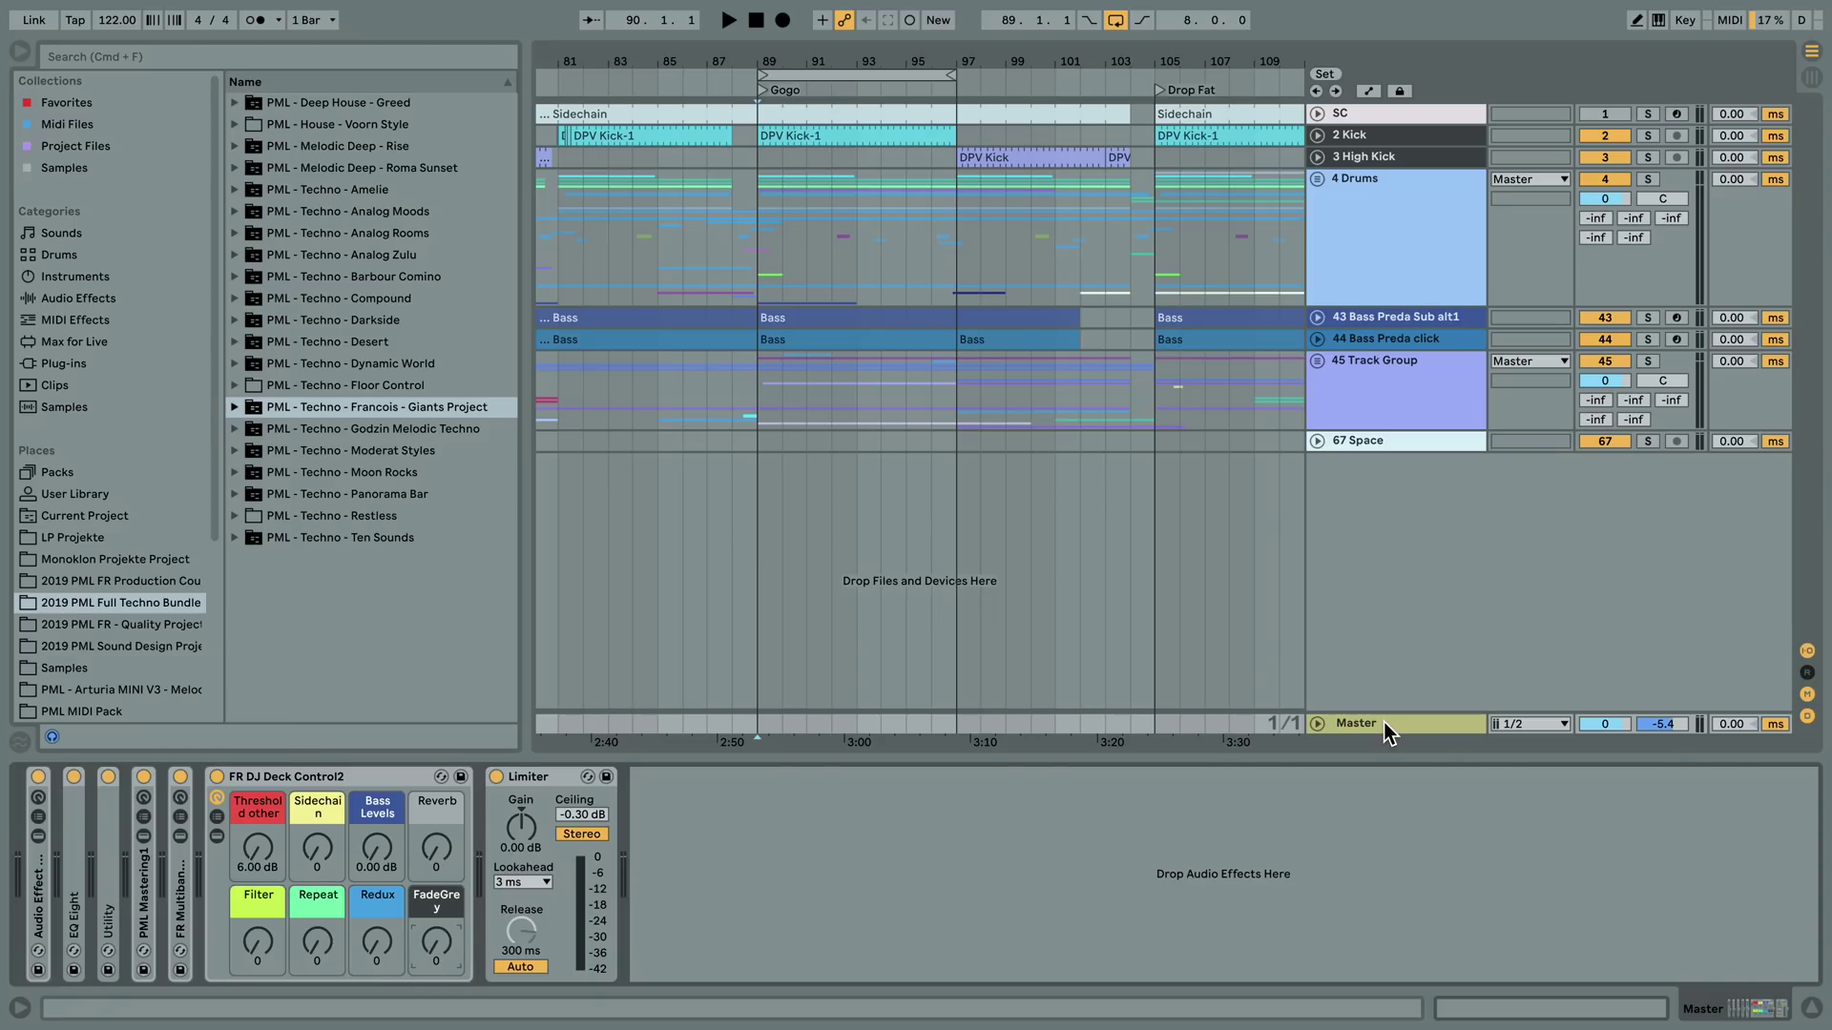
- Zoom the arrangement out to show the whole song, bars 33–209, Intro to Outro
{"action": "left_click_drag", "start_coordinate": [1157, 63], "coordinate": [1157, 42]}
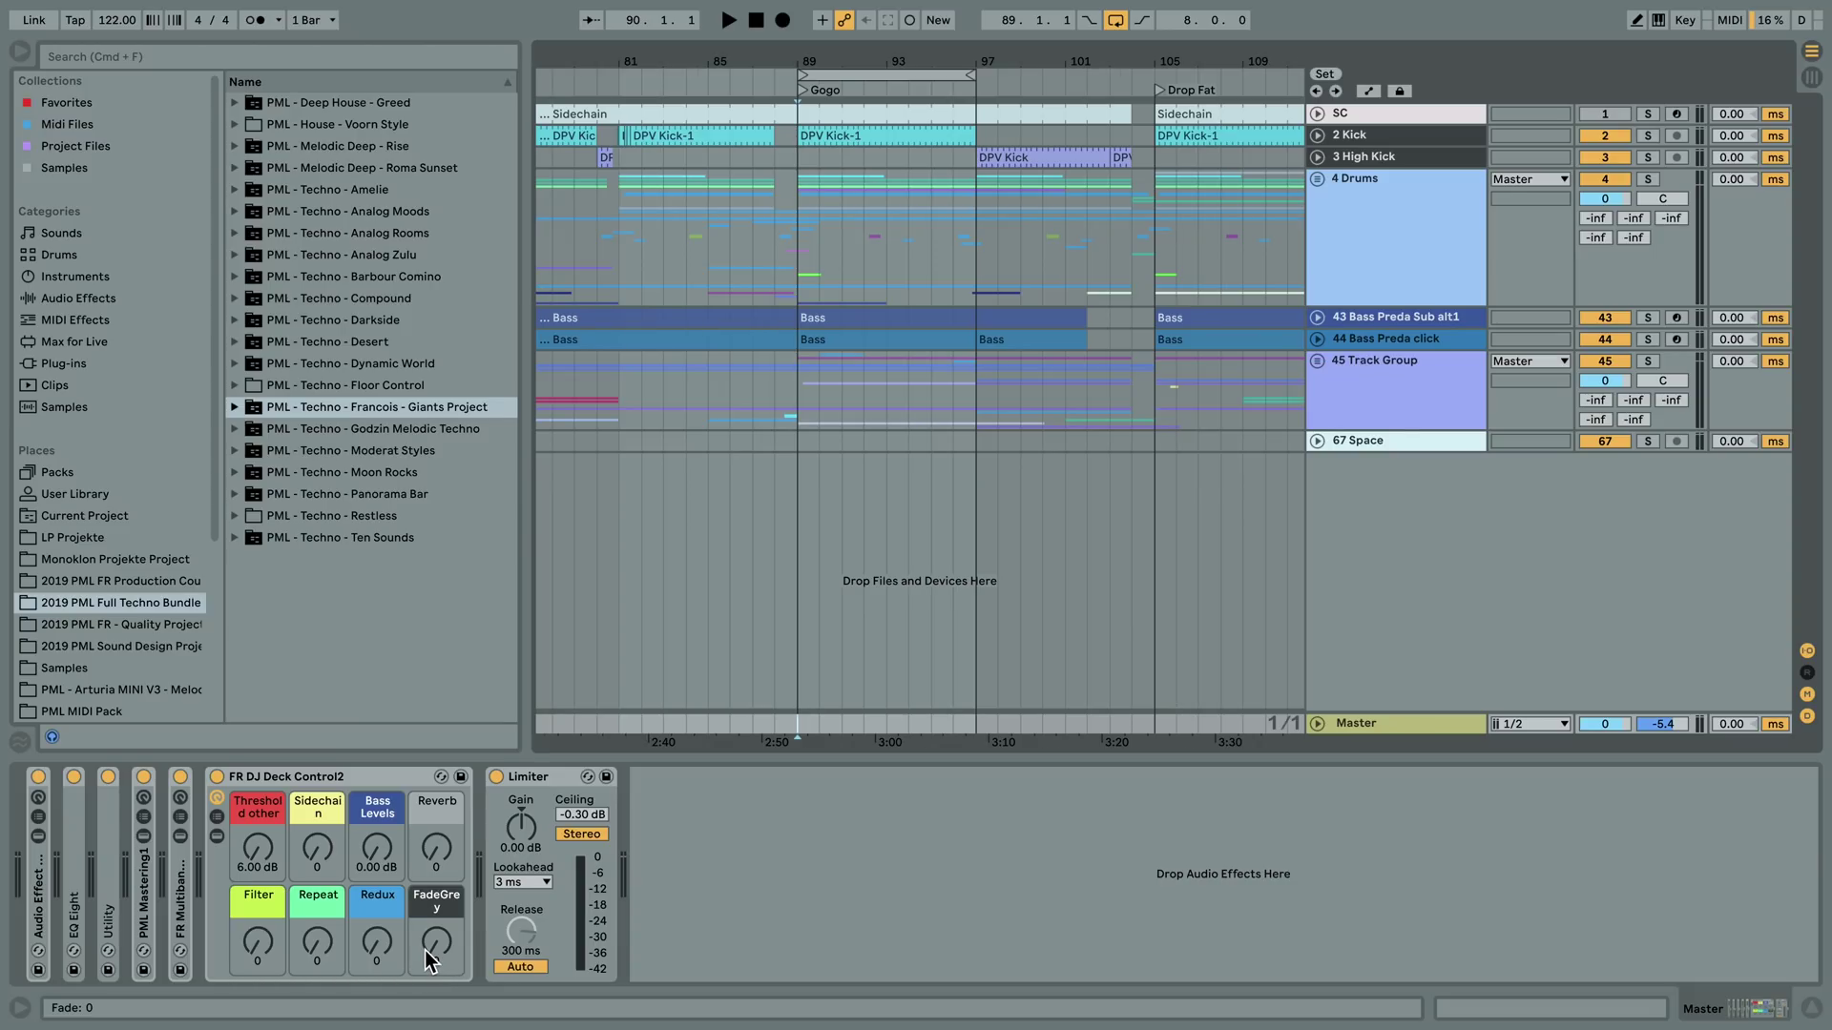
{"action": "key", "text": "minus"}
{"action": "key", "text": "minus"}
{"action": "key", "text": "minus"}
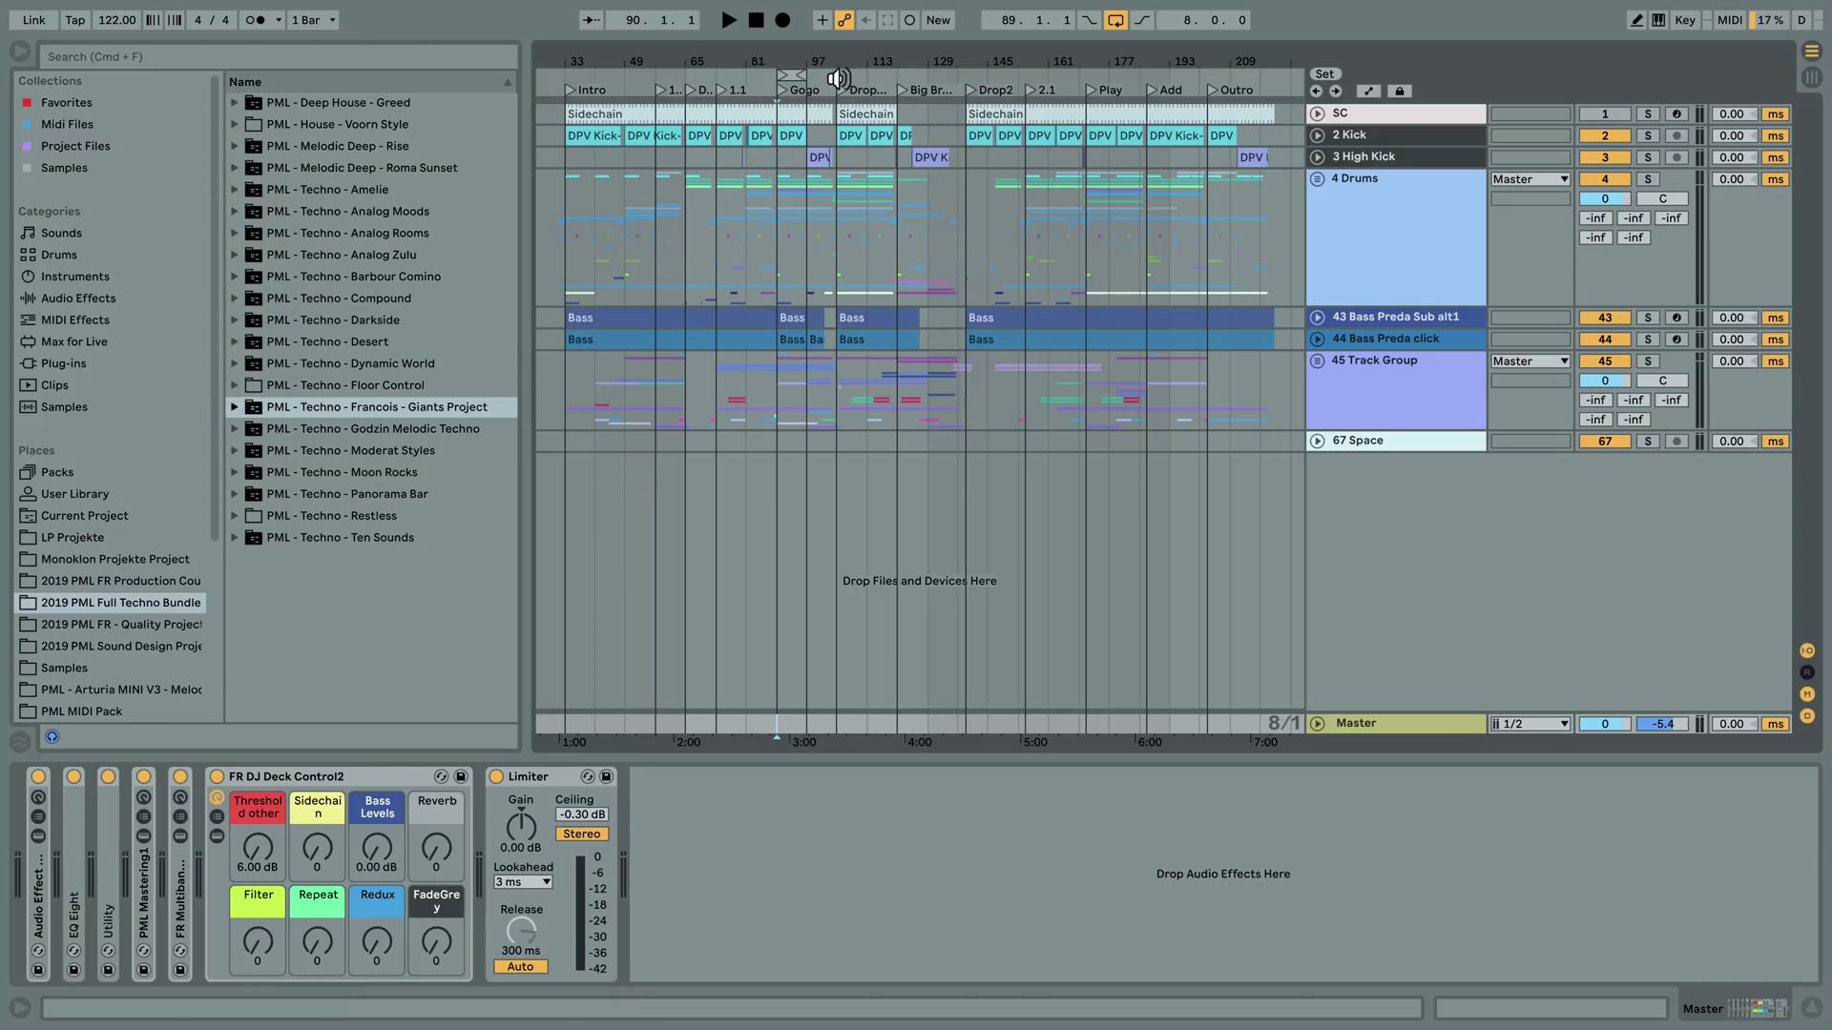
- Zoom into bars 97–141 around the drop and start playback from 45 Track Group
{"action": "left_click_drag", "start_coordinate": [837, 69], "coordinate": [857, 410]}
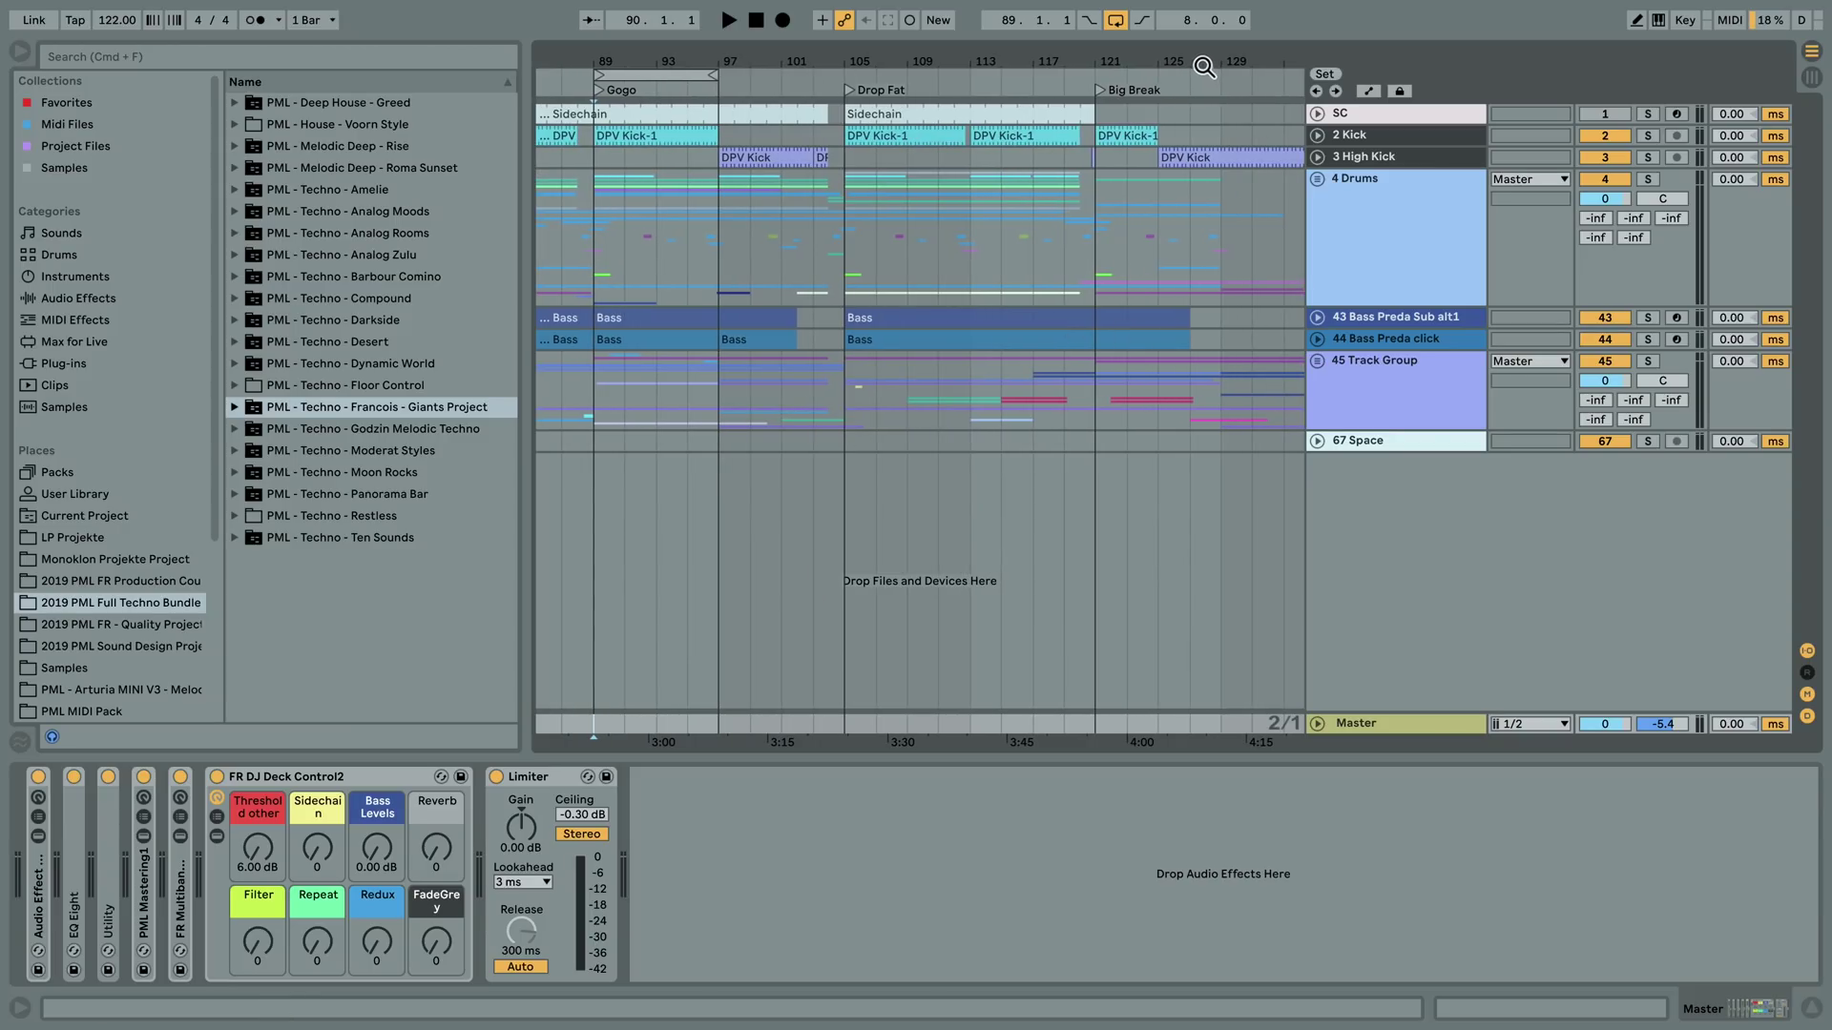
{"action": "scroll", "coordinate": [981, 129], "scroll_direction": "right", "scroll_amount": 5}
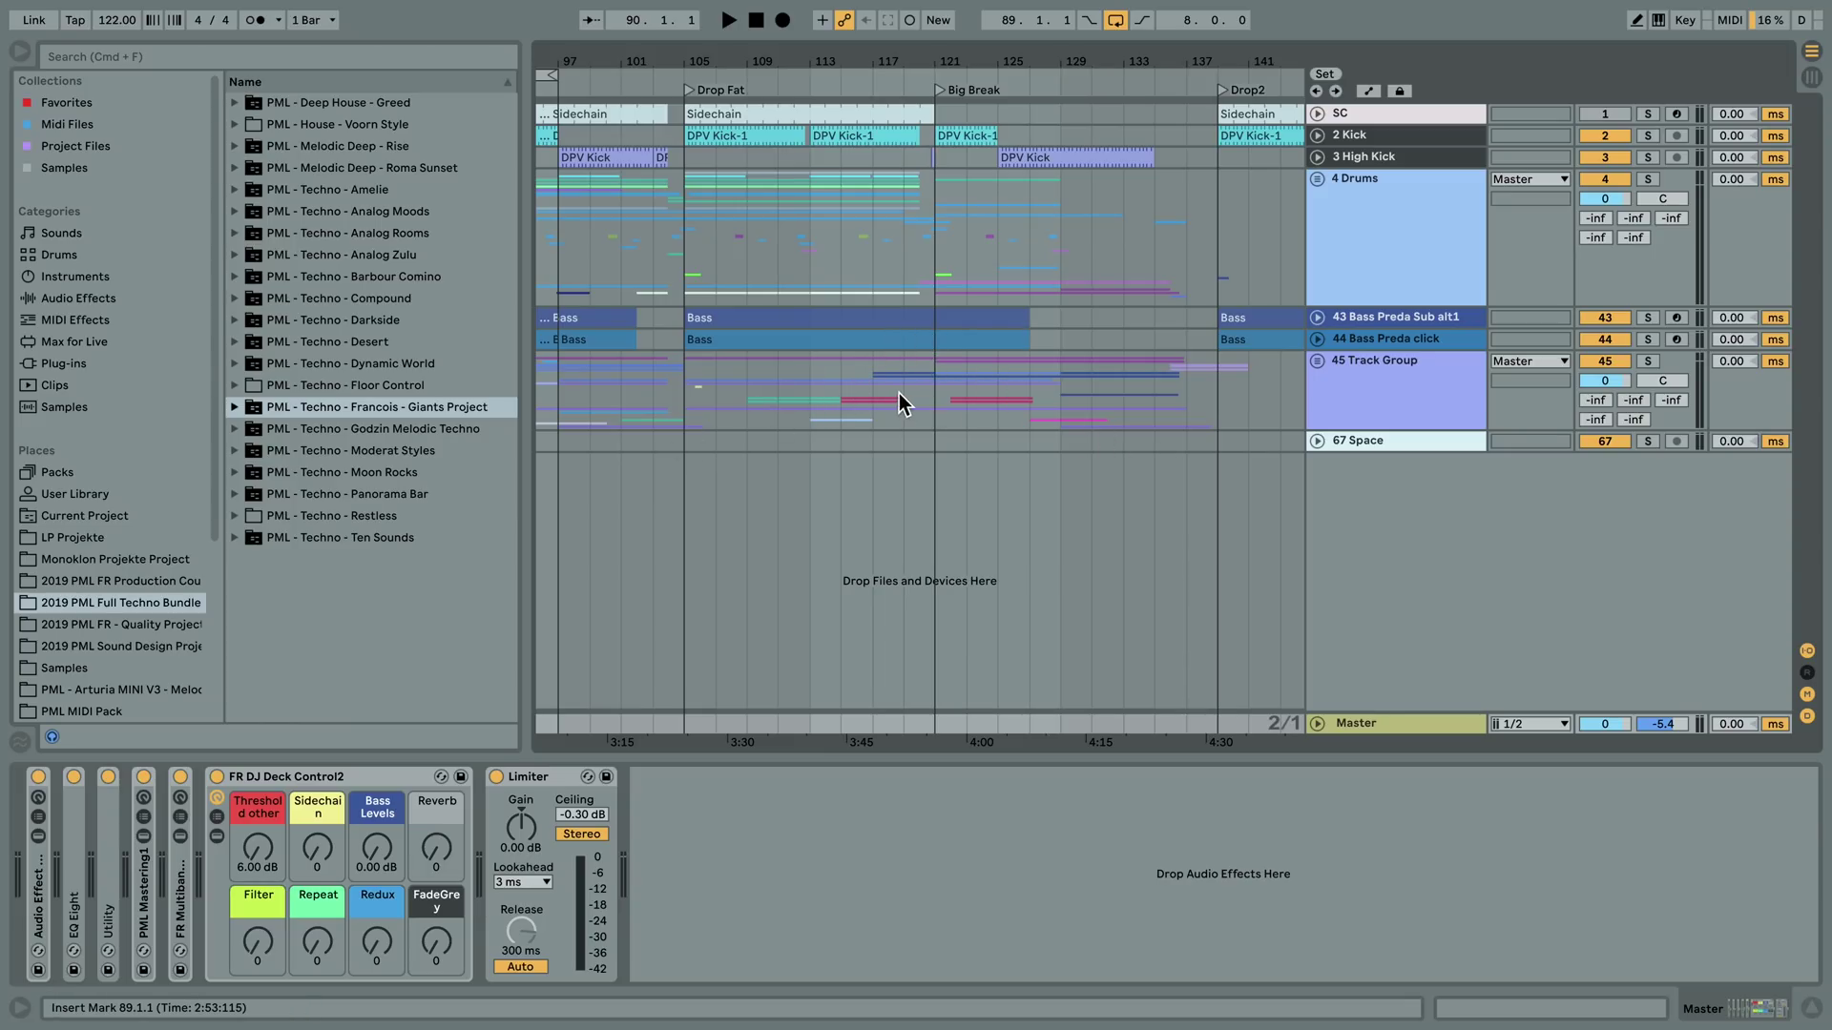
{"action": "left_click", "coordinate": [864, 386]}
{"action": "key", "text": "space"}
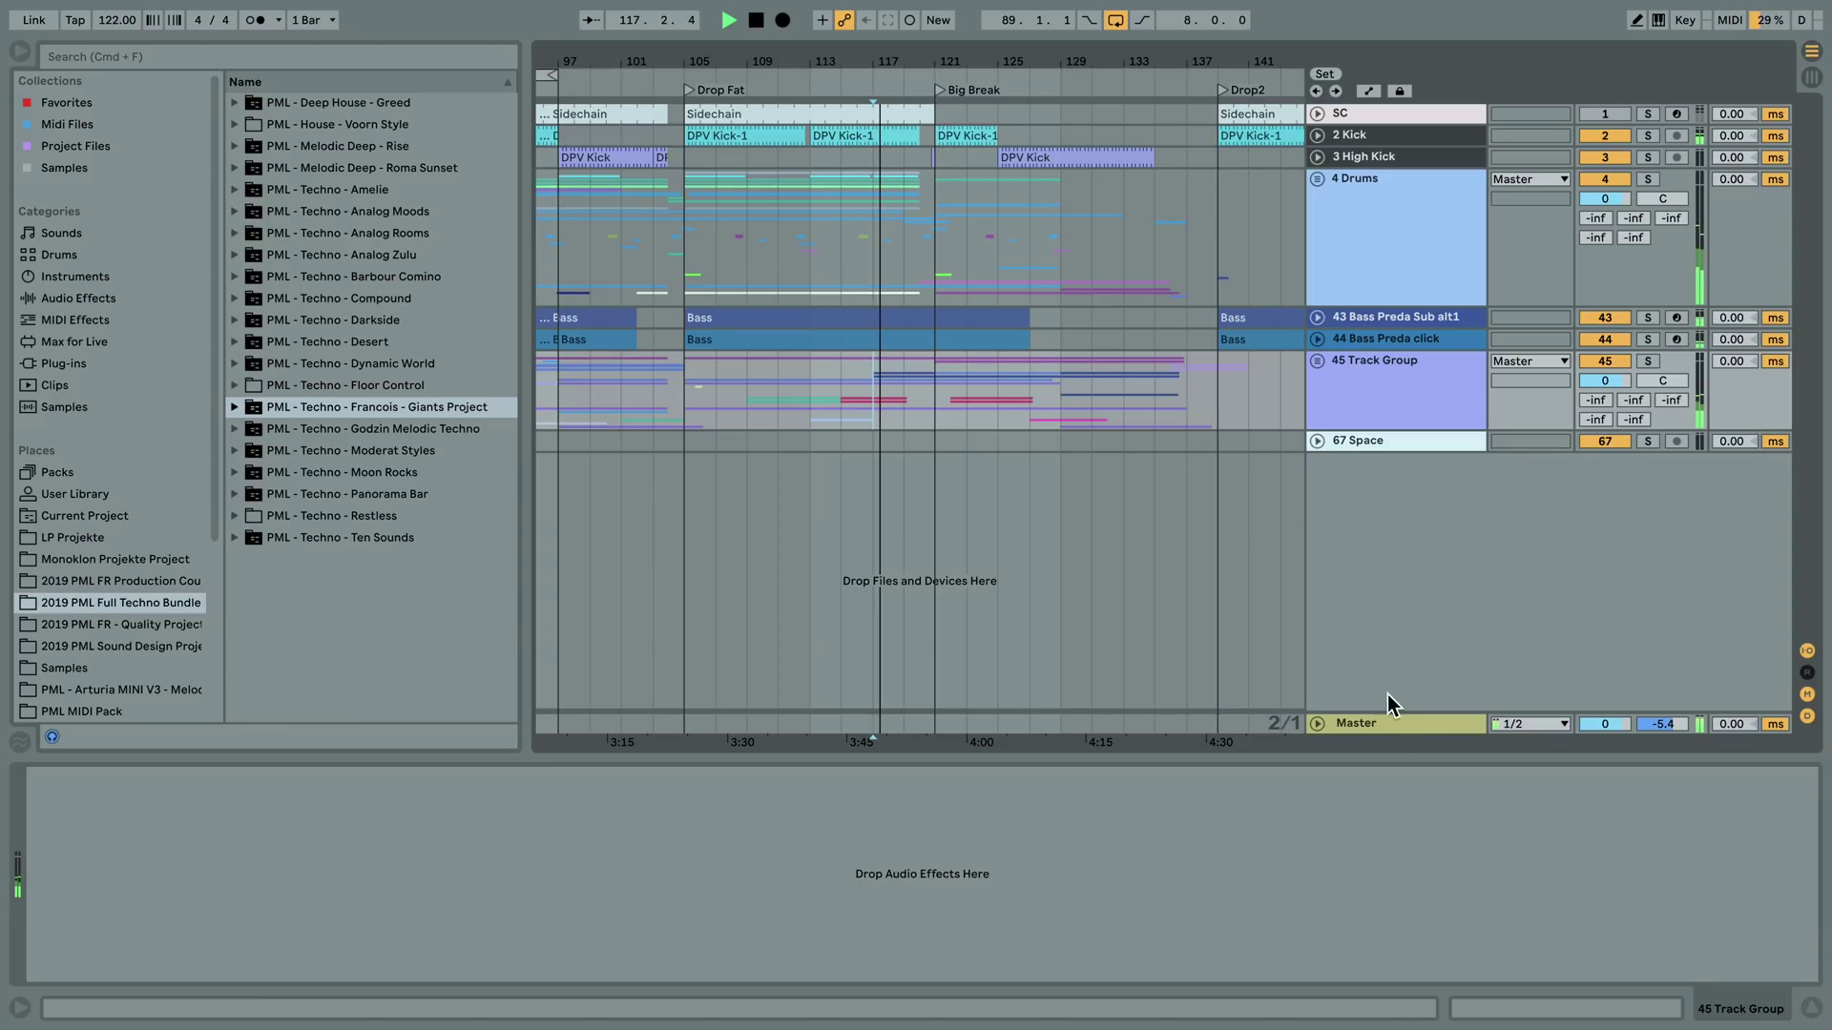
- Sweep the Master's FadeGrey macro up to about 64 and back to 0, then stop playback
{"action": "left_click", "coordinate": [1360, 724]}
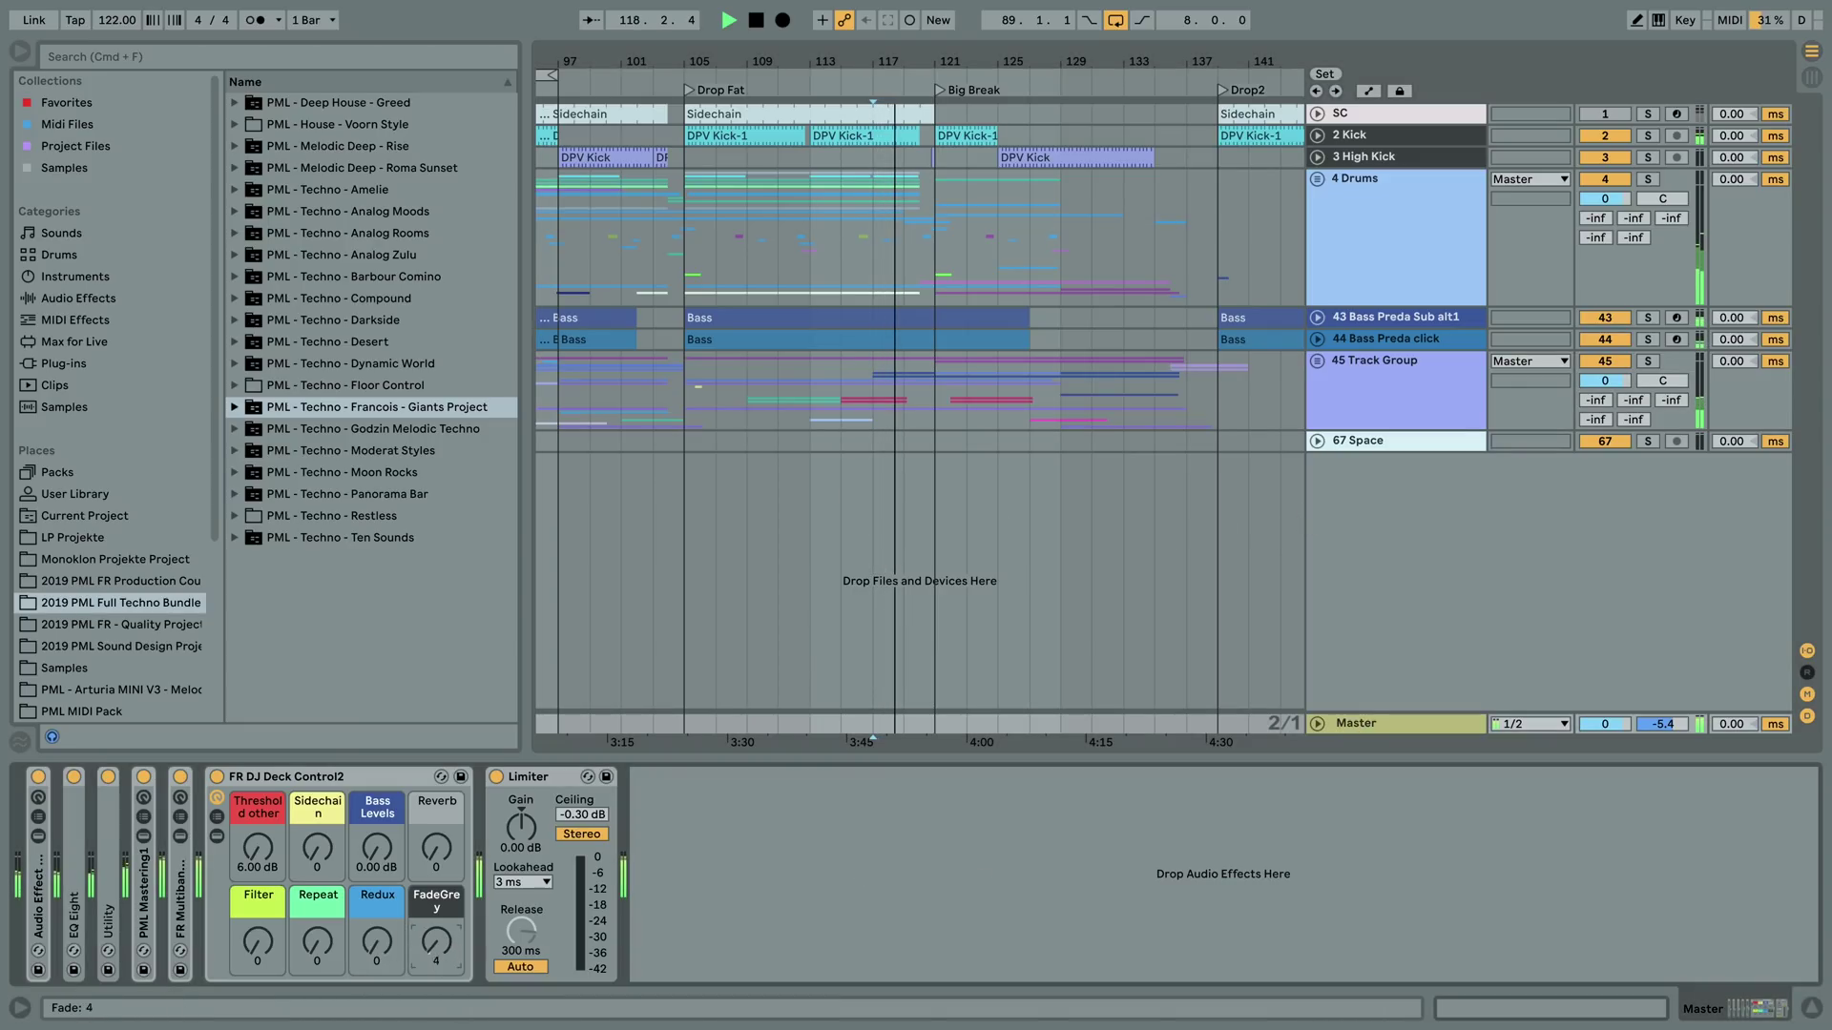
{"action": "mouse_move", "coordinate": [436, 943]}
{"action": "left_mouse_down"}
{"action": "mouse_move", "coordinate": [436, 896]}
{"action": "mouse_move", "coordinate": [439, 935]}
{"action": "left_mouse_up"}
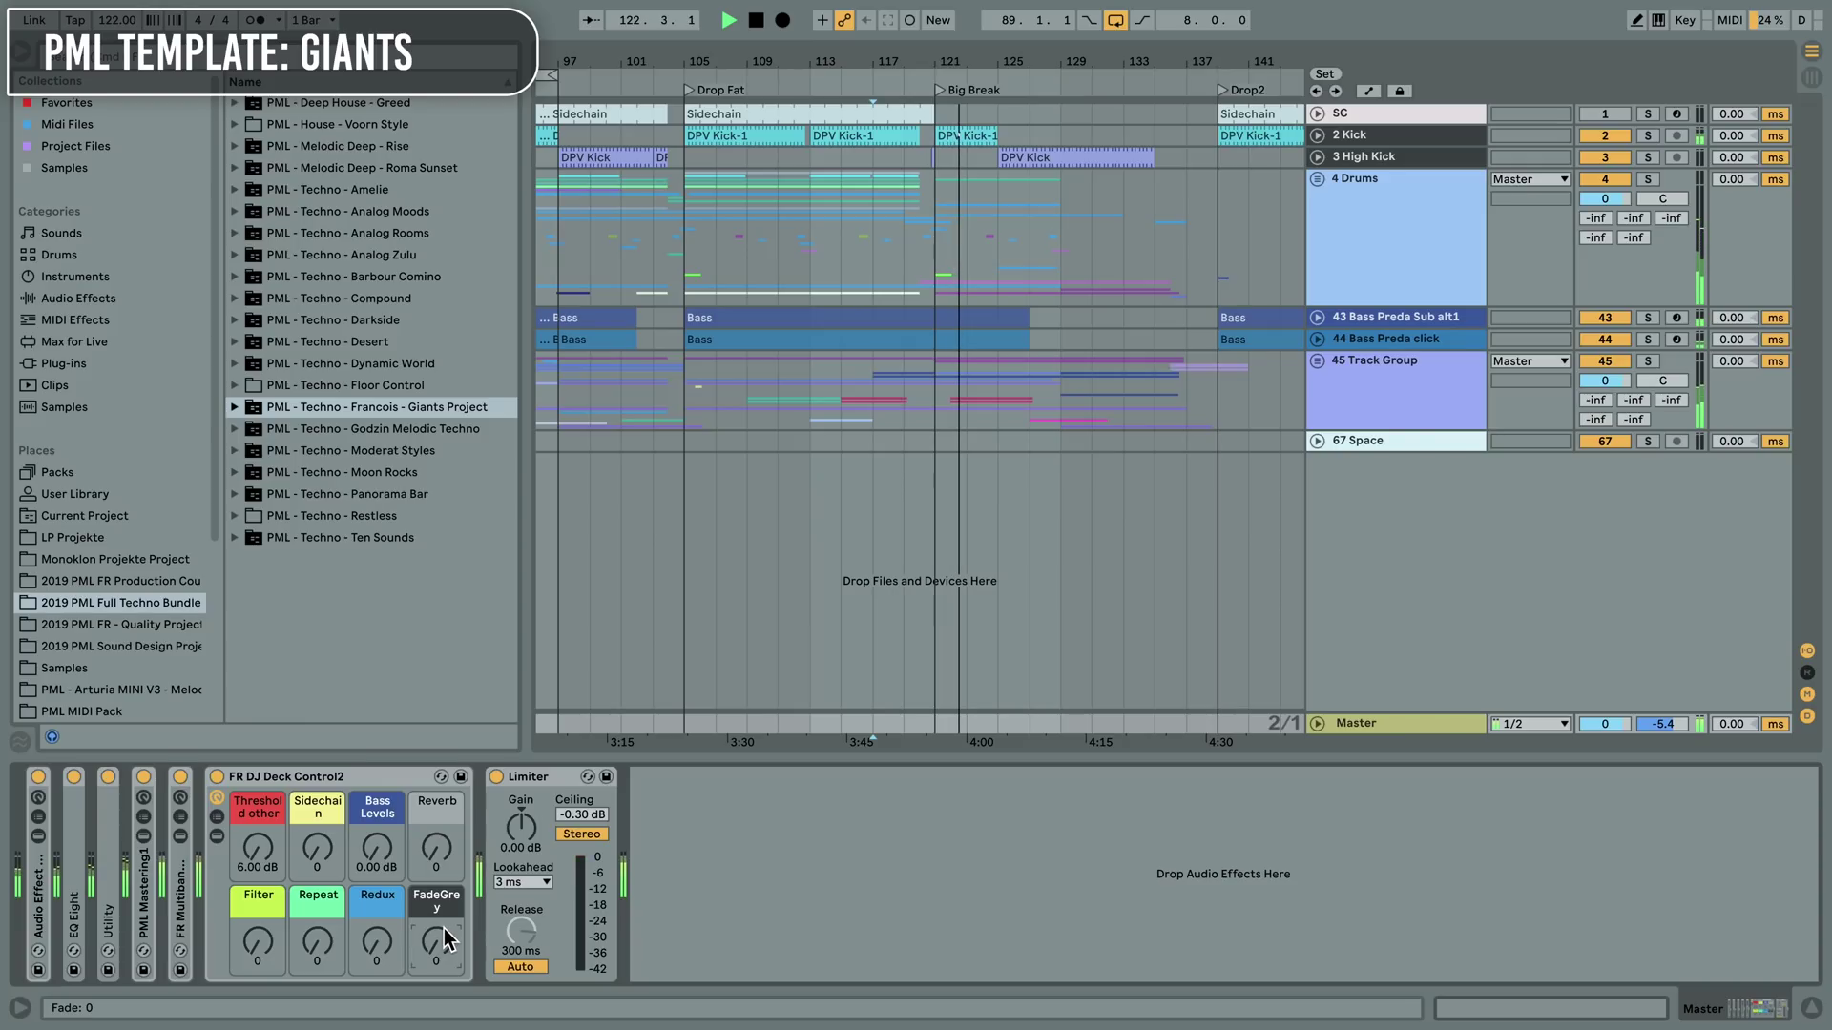
{"action": "mouse_move", "coordinate": [441, 935]}
{"action": "left_mouse_down"}
{"action": "mouse_move", "coordinate": [440, 879]}
{"action": "mouse_move", "coordinate": [441, 933]}
{"action": "left_mouse_up"}
{"action": "key", "text": "space"}
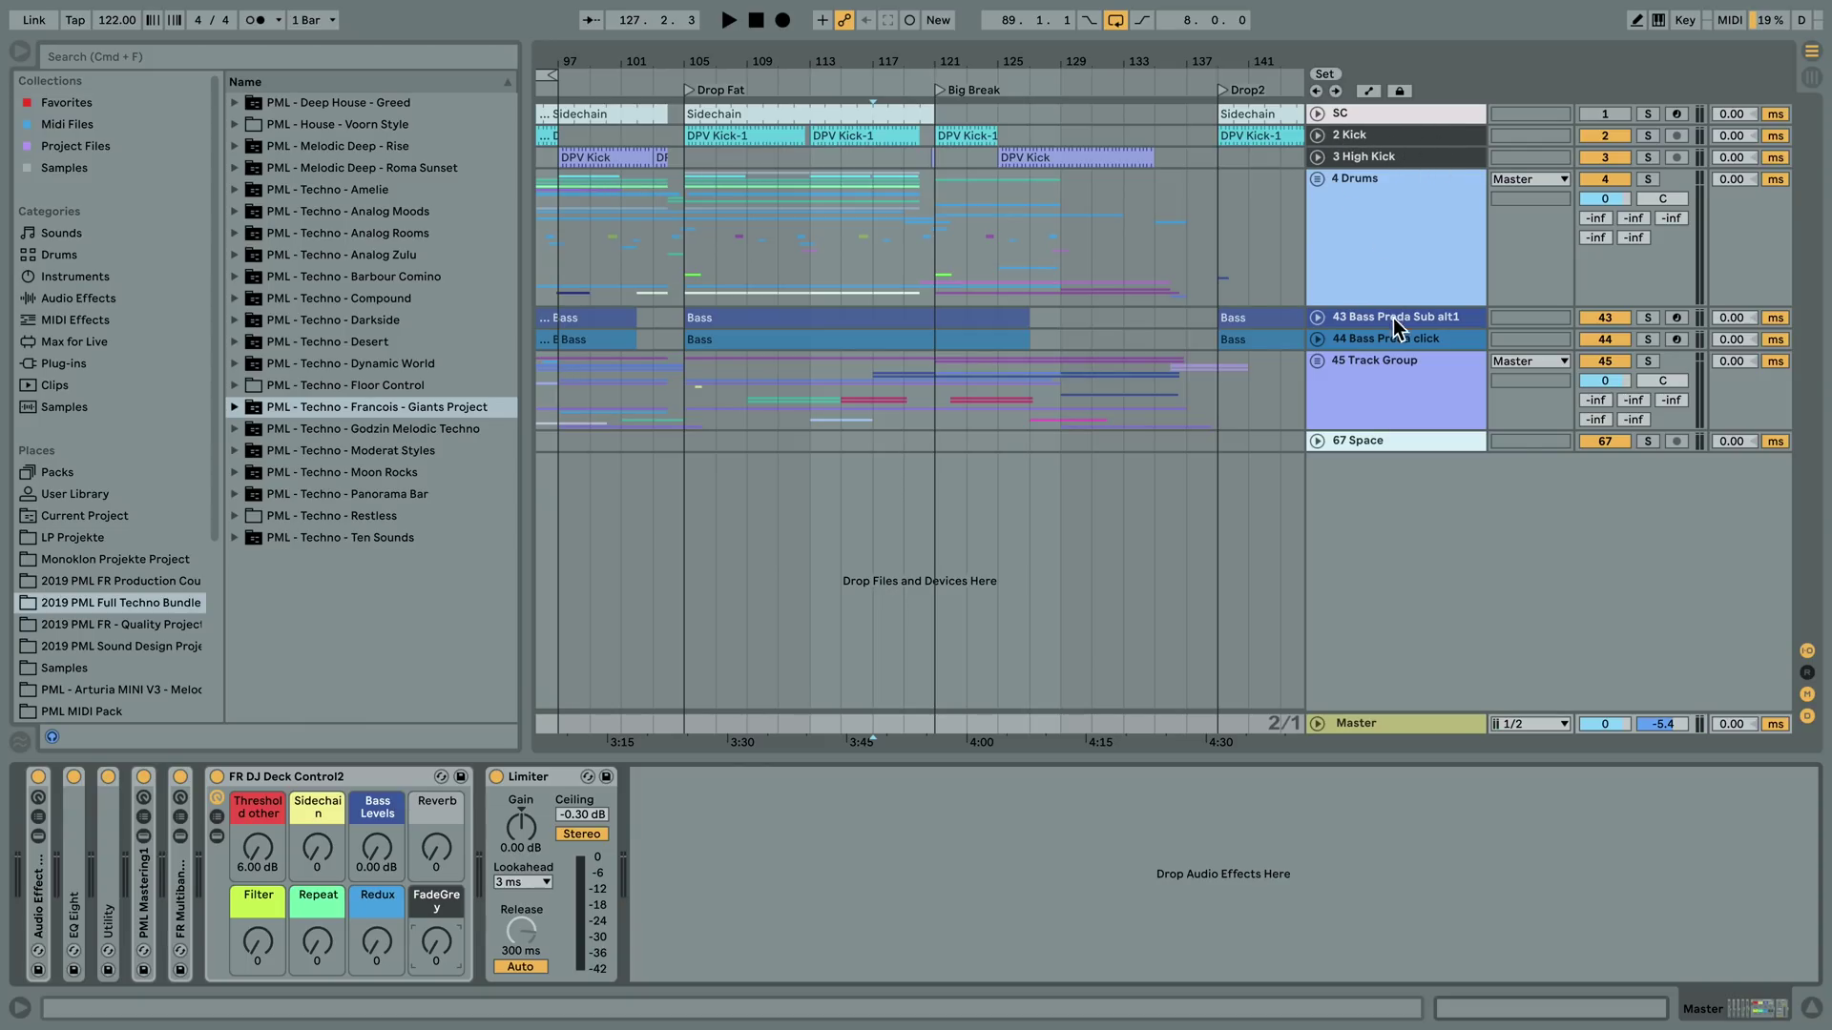
- Copy the FR DJ Deck Control2 rack from the Master chain onto 45 Track Group
{"action": "left_click", "coordinate": [1410, 382]}
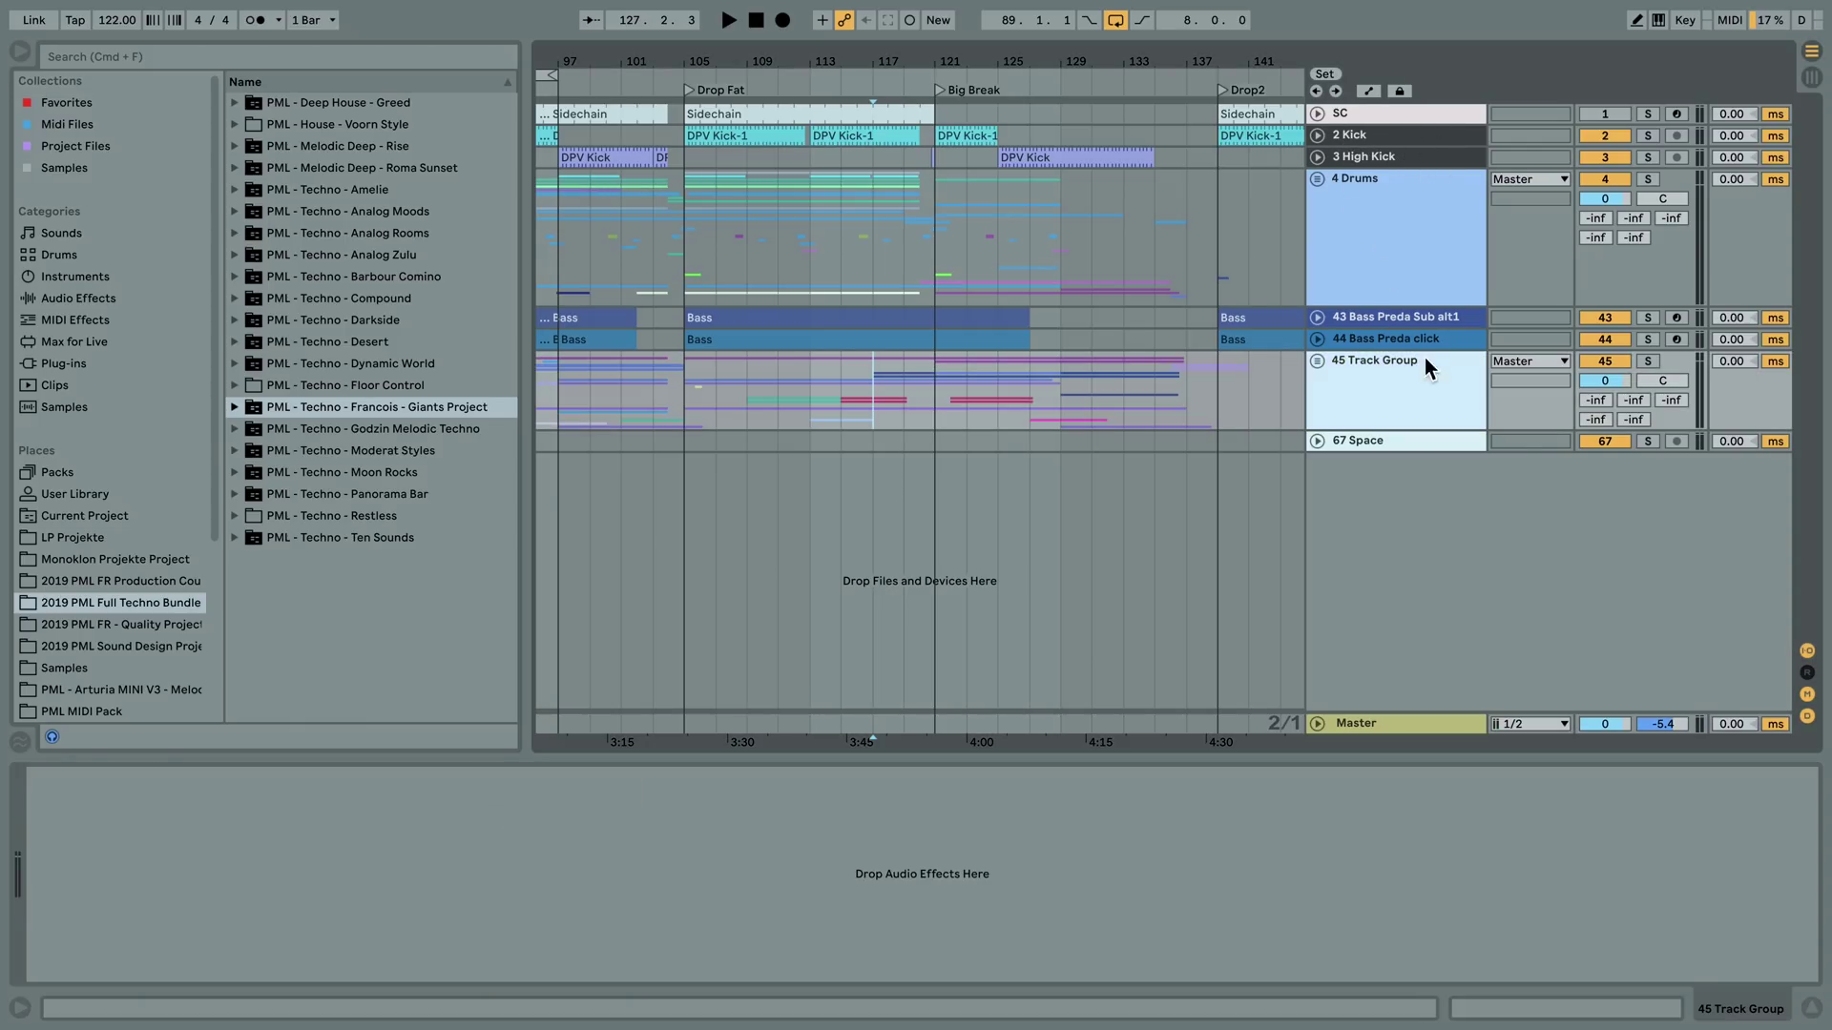
{"action": "left_click", "coordinate": [1382, 735]}
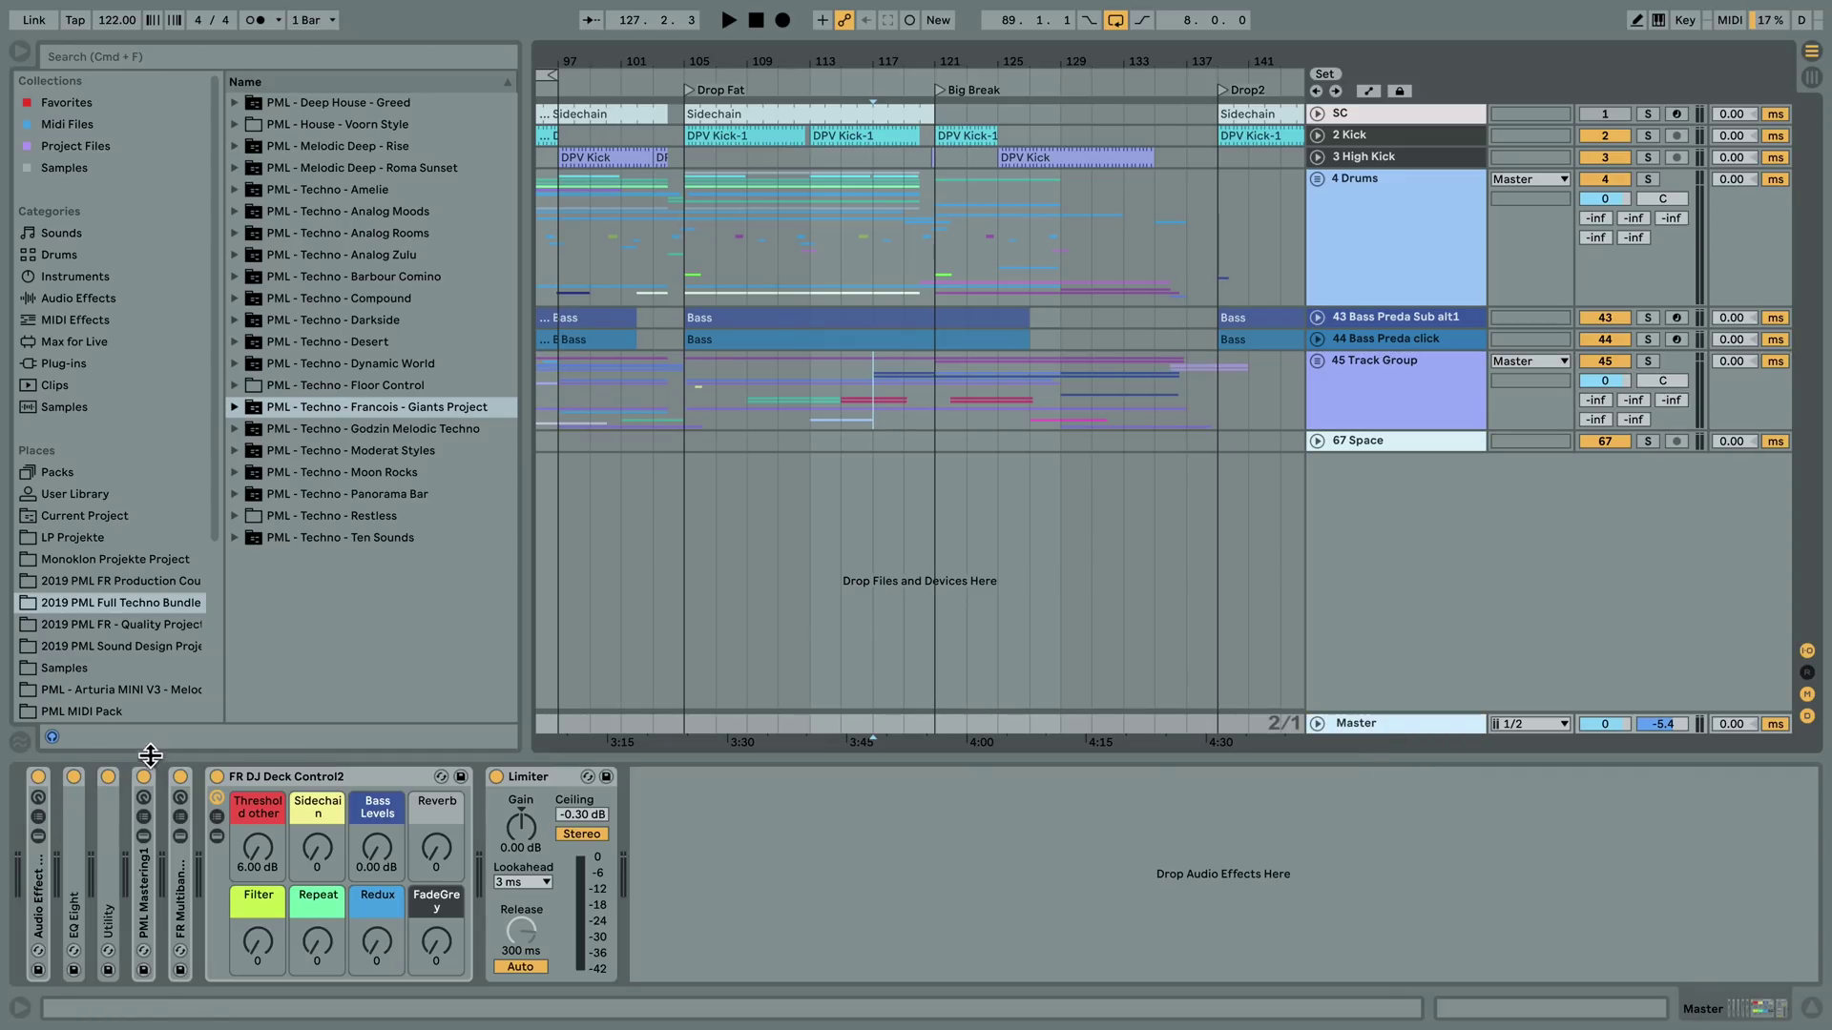
{"action": "left_click", "coordinate": [254, 777]}
{"action": "left_click_drag", "start_coordinate": [327, 805], "coordinate": [804, 681]}
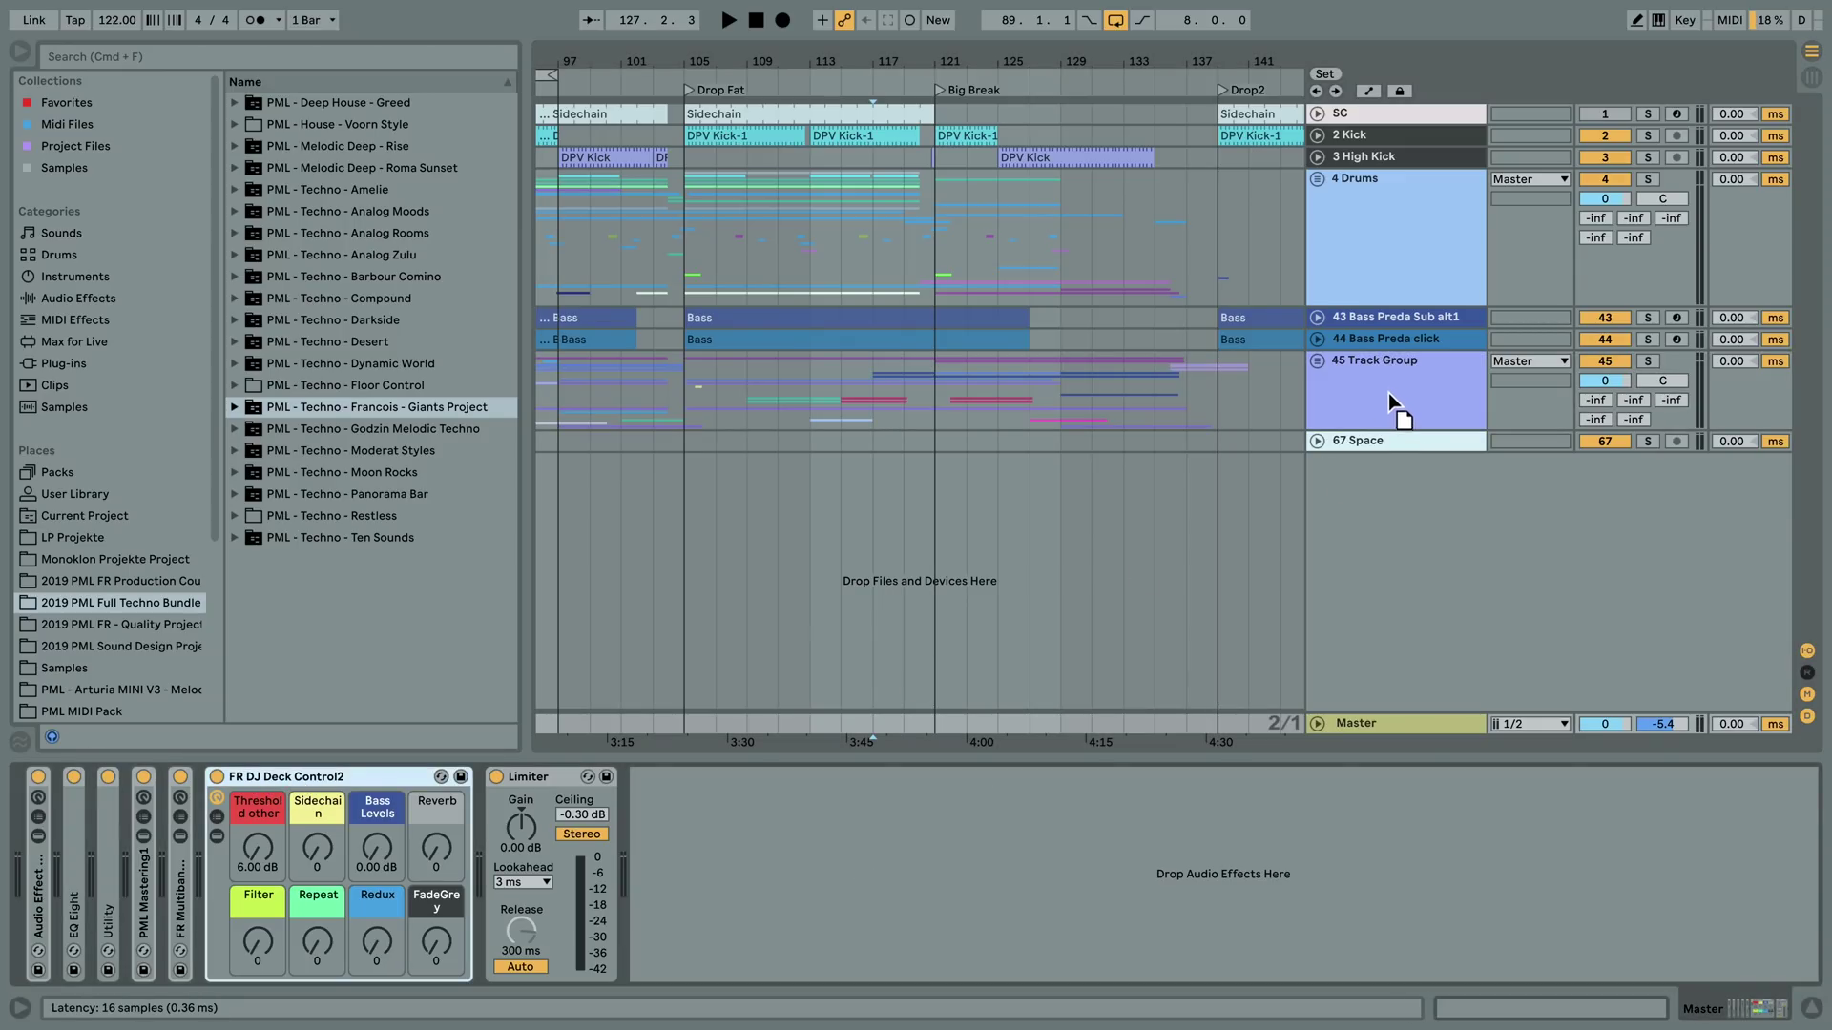
{"action": "left_click_drag", "start_coordinate": [1387, 391], "coordinate": [597, 814]}
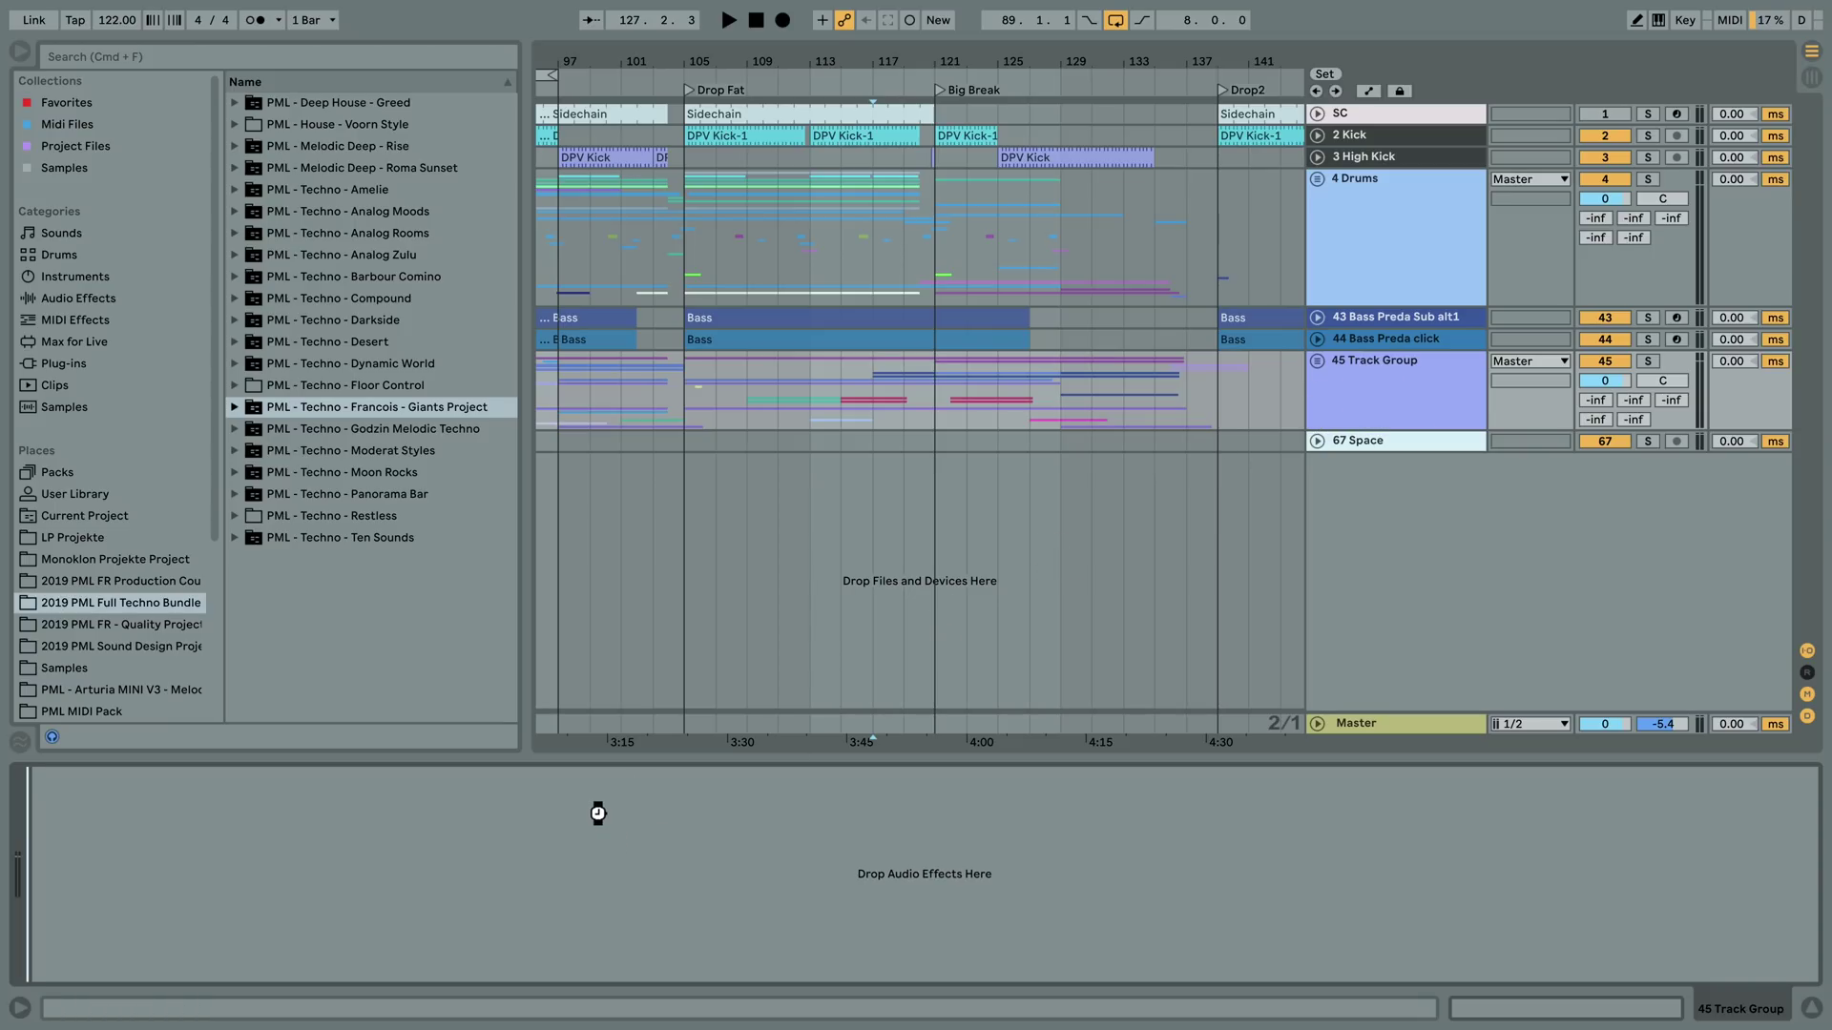
- Solo 45 Track Group and audition its FadeGrey macro at 36 from bar 121
{"action": "left_click", "coordinate": [948, 409]}
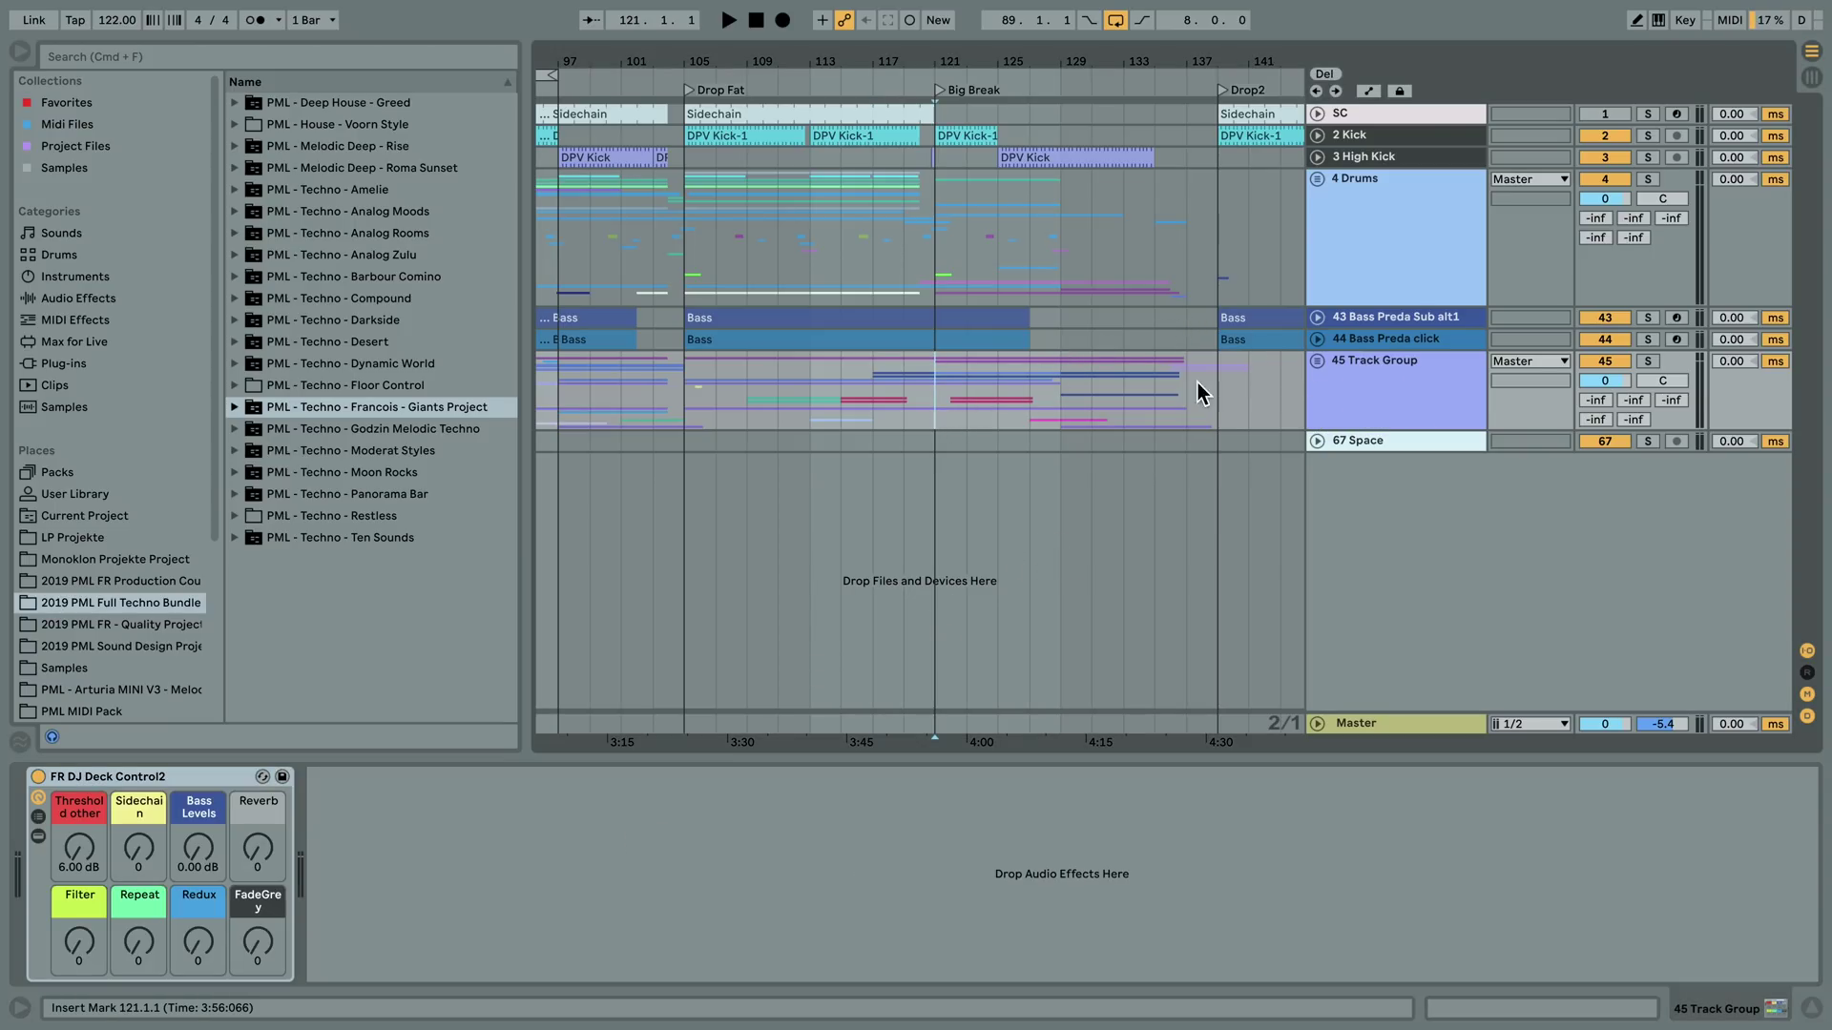
{"action": "left_click", "coordinate": [1642, 360]}
{"action": "key", "text": "space"}
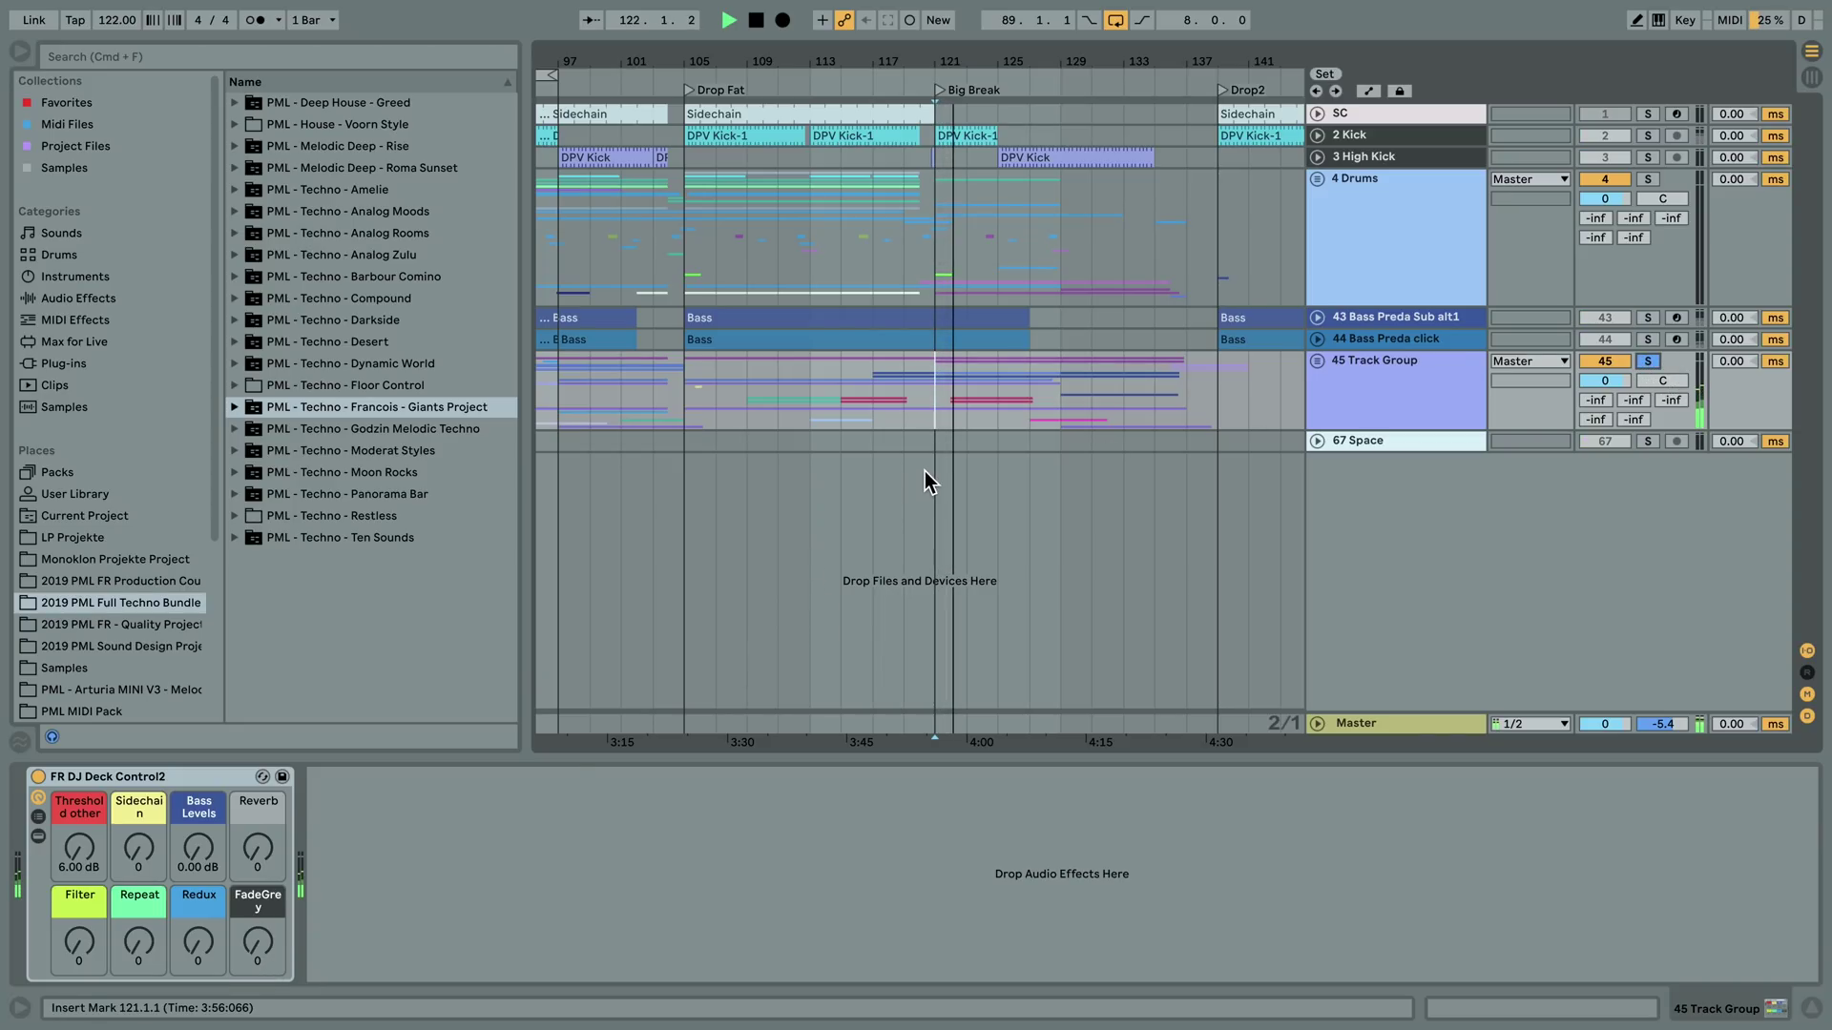
{"action": "mouse_move", "coordinate": [258, 942]}
{"action": "left_mouse_down"}
{"action": "mouse_move", "coordinate": [258, 860]}
{"action": "mouse_move", "coordinate": [258, 946]}
{"action": "left_mouse_up"}
{"action": "key", "text": "space"}
- Audition the group's FadeGrey at 40 from bar 105, then unsolo 45 Track Group
{"action": "left_click", "coordinate": [685, 397]}
{"action": "key", "text": "space"}
{"action": "mouse_move", "coordinate": [266, 952]}
{"action": "left_mouse_down"}
{"action": "mouse_move", "coordinate": [265, 905]}
{"action": "mouse_move", "coordinate": [265, 952]}
{"action": "left_mouse_up"}
{"action": "key", "text": "space"}
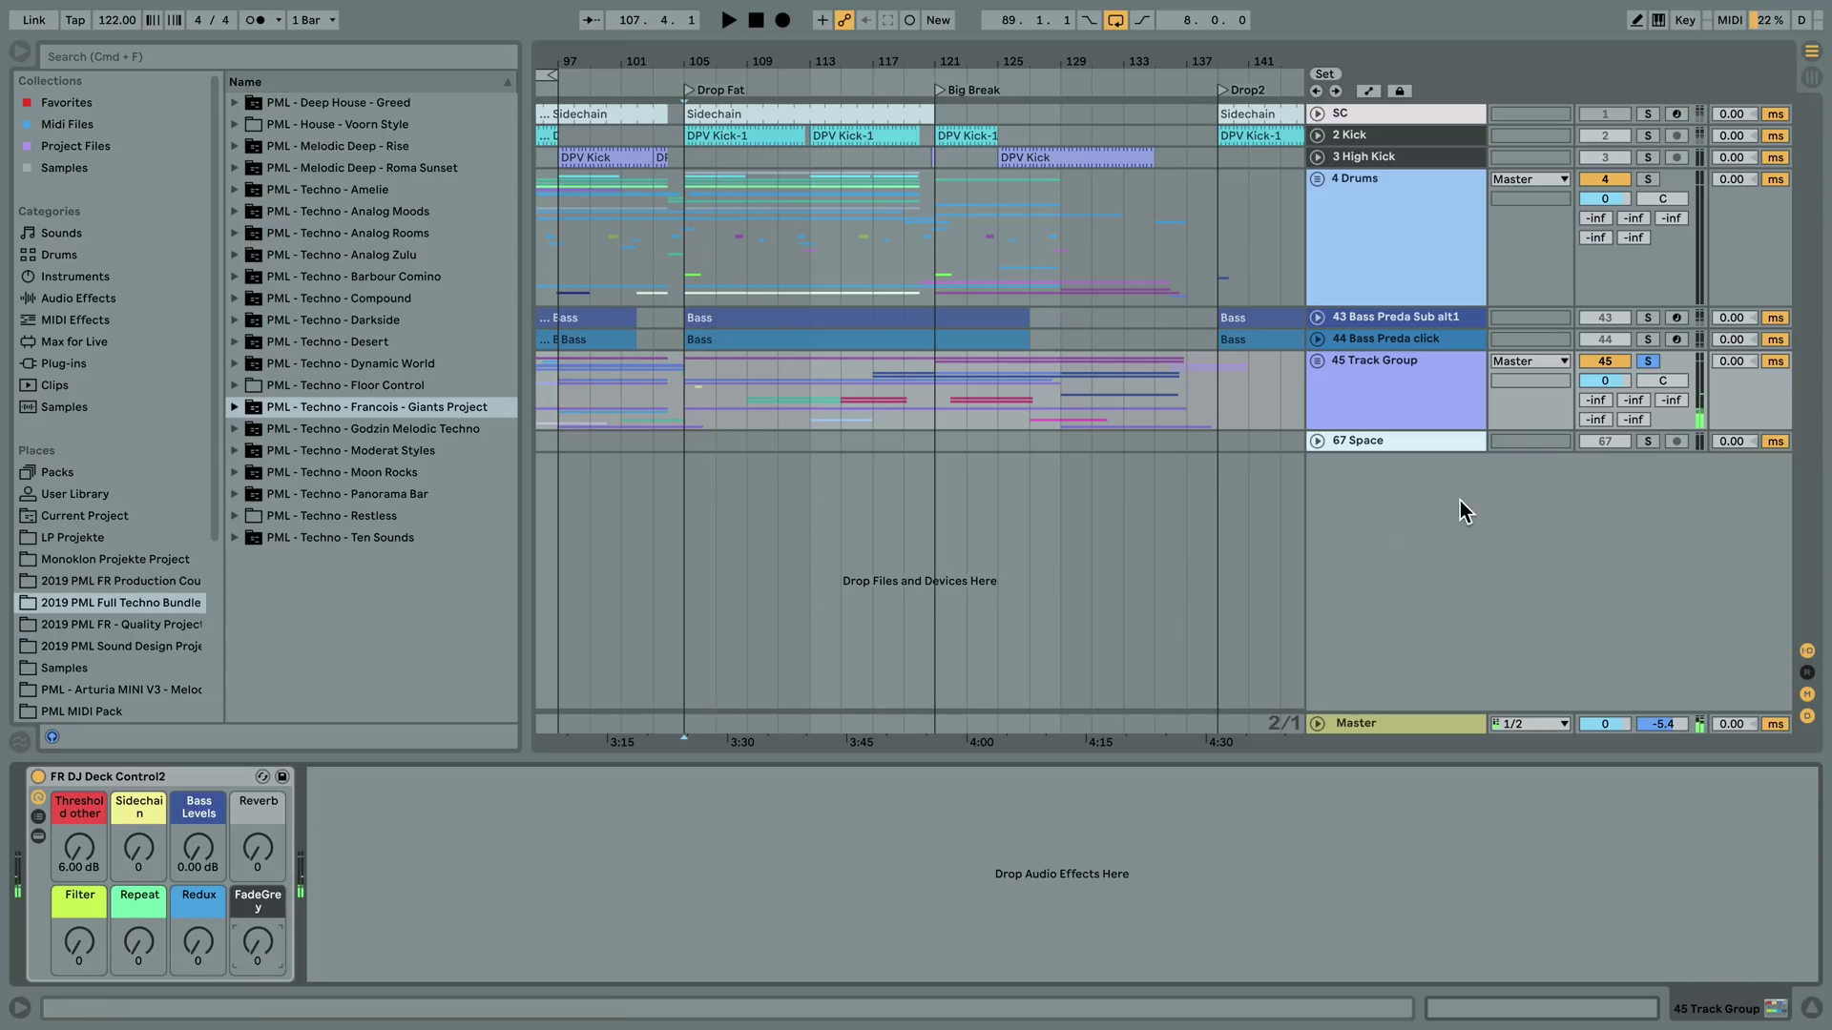
{"action": "left_click", "coordinate": [1650, 362]}
- Play from bar 103 and turn 45 Track Group's FadeGrey macro up to 55
{"action": "left_click", "coordinate": [654, 270]}
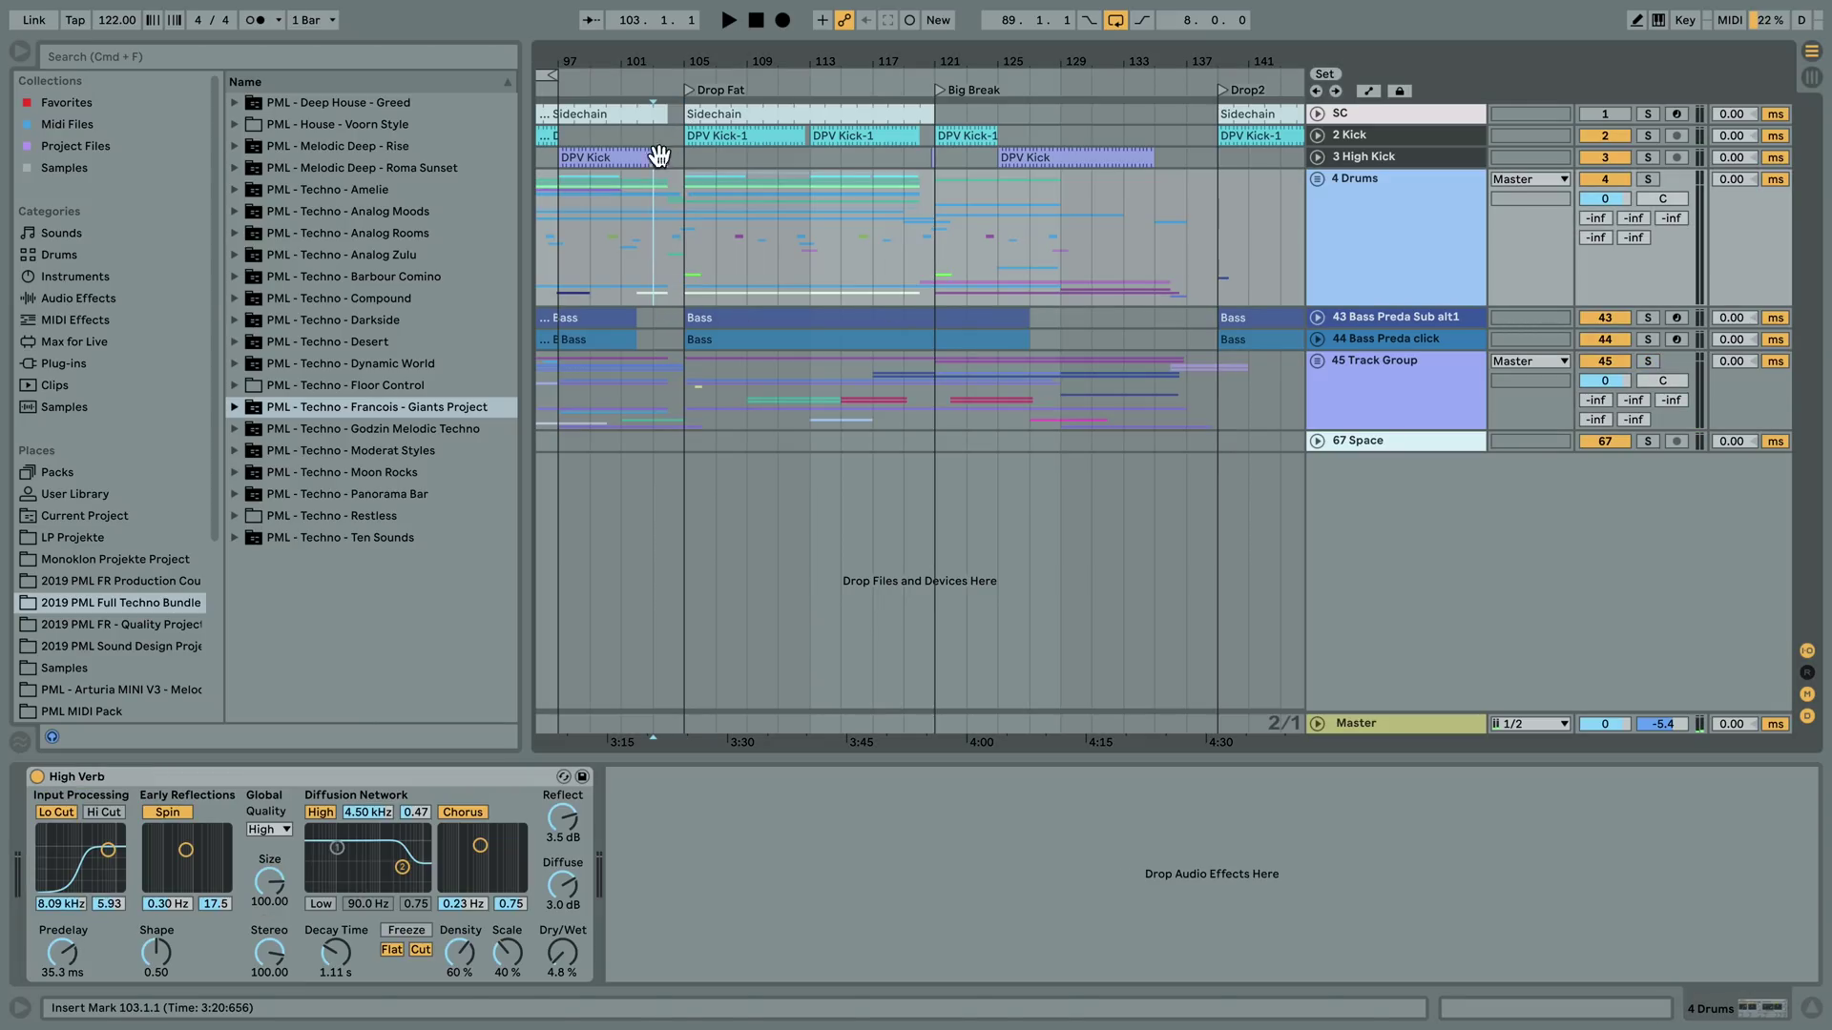
{"action": "left_click", "coordinate": [654, 445]}
{"action": "key", "text": "space"}
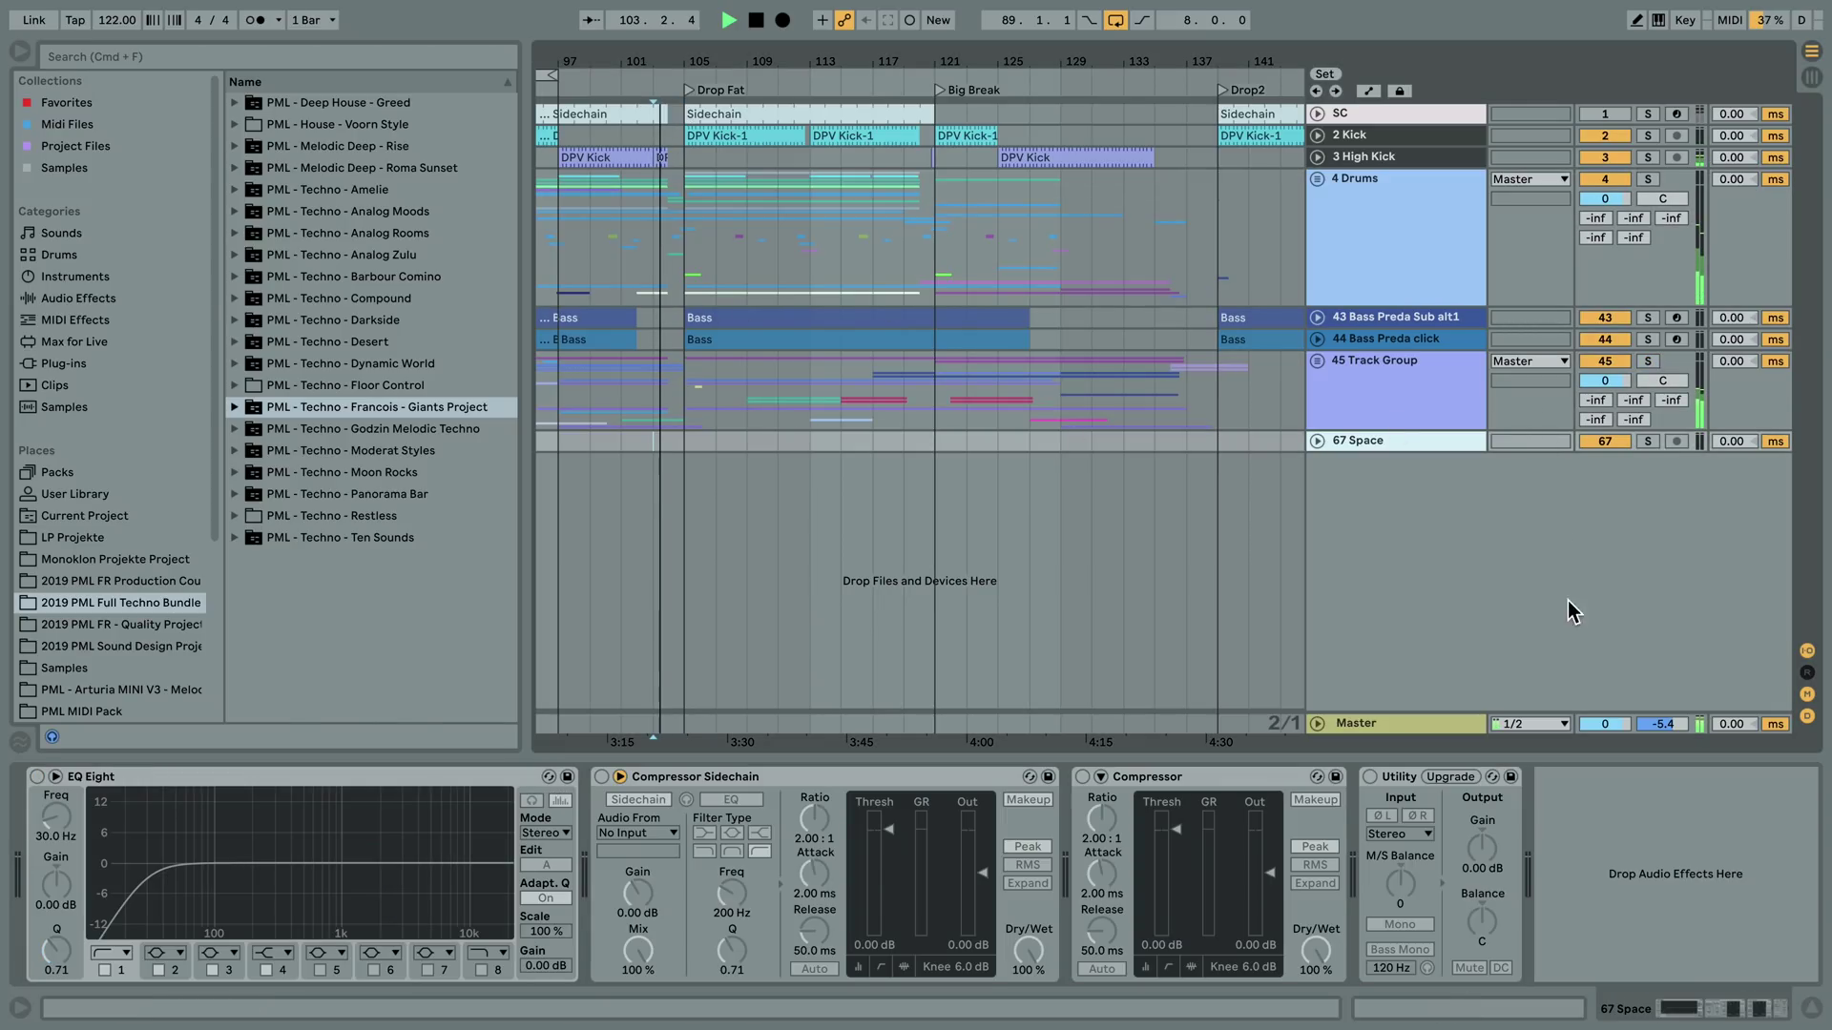
{"action": "left_click", "coordinate": [1367, 725]}
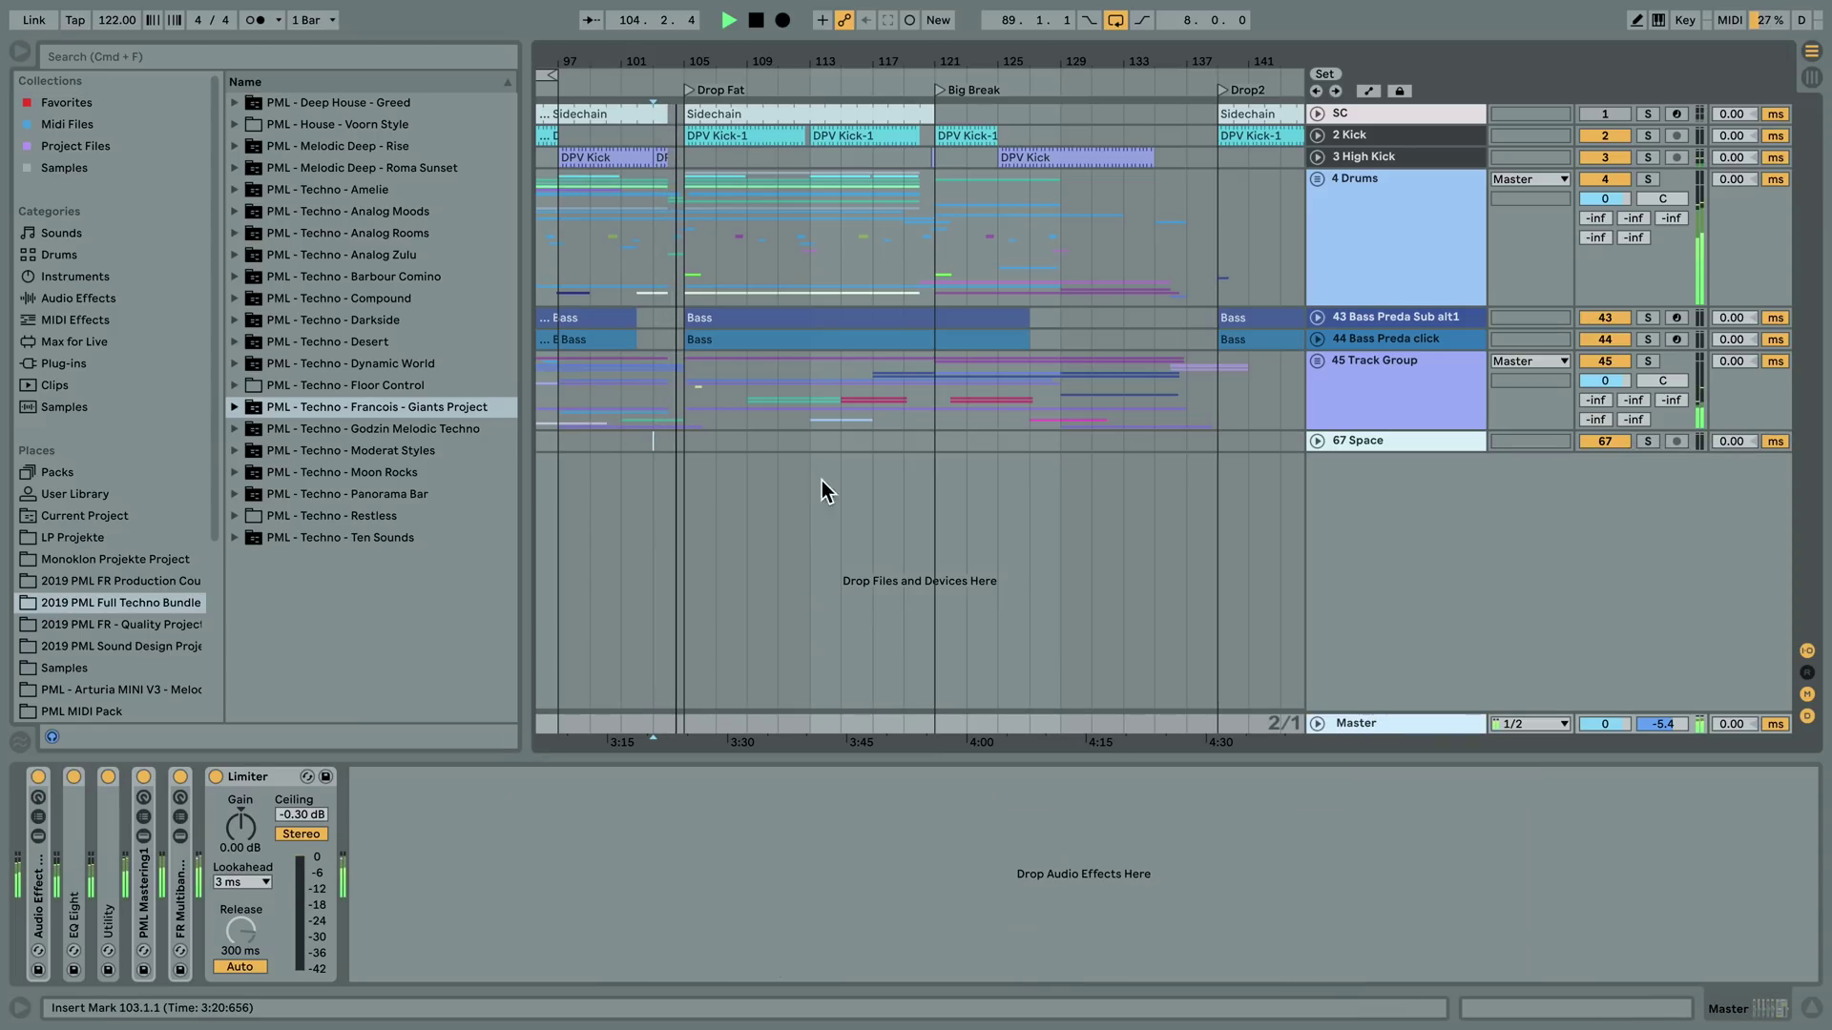
{"action": "left_click", "coordinate": [1382, 386]}
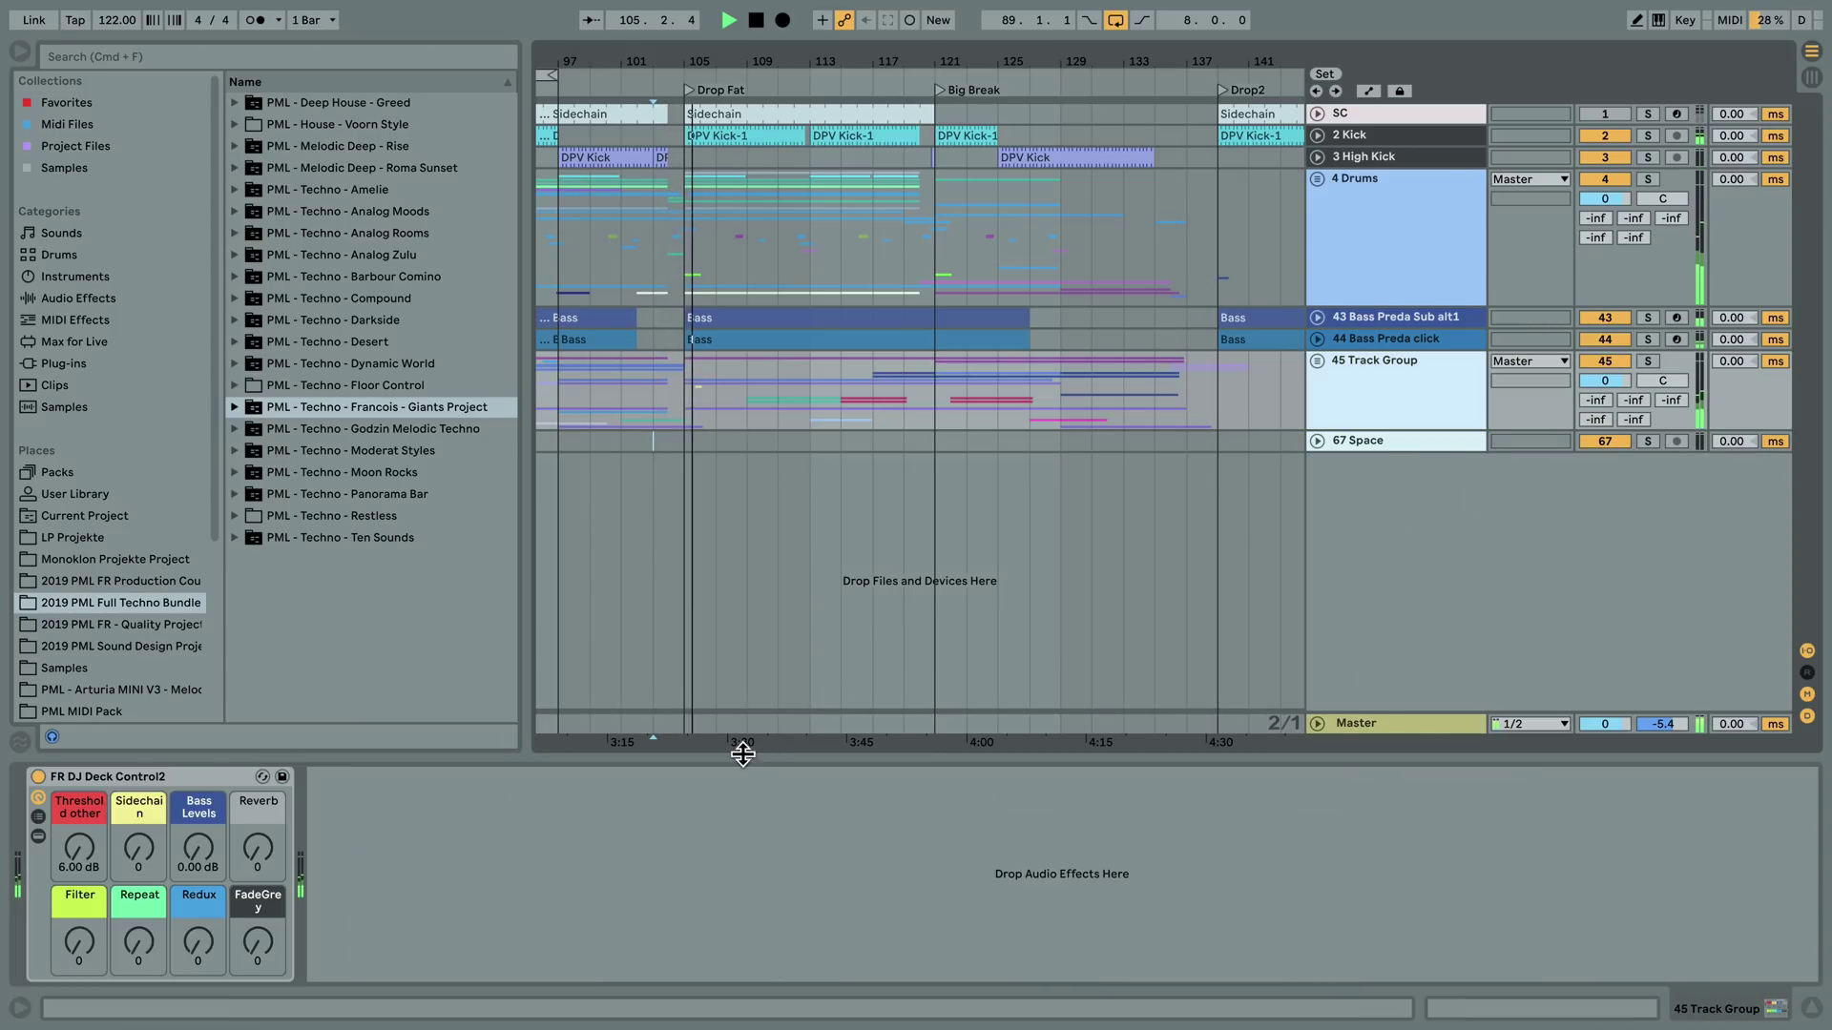
{"action": "mouse_move", "coordinate": [261, 942]}
{"action": "left_mouse_down"}
{"action": "mouse_move", "coordinate": [261, 822]}
{"action": "mouse_move", "coordinate": [261, 944]}
{"action": "mouse_move", "coordinate": [290, 962]}
{"action": "left_mouse_up"}
{"action": "key", "text": "space"}
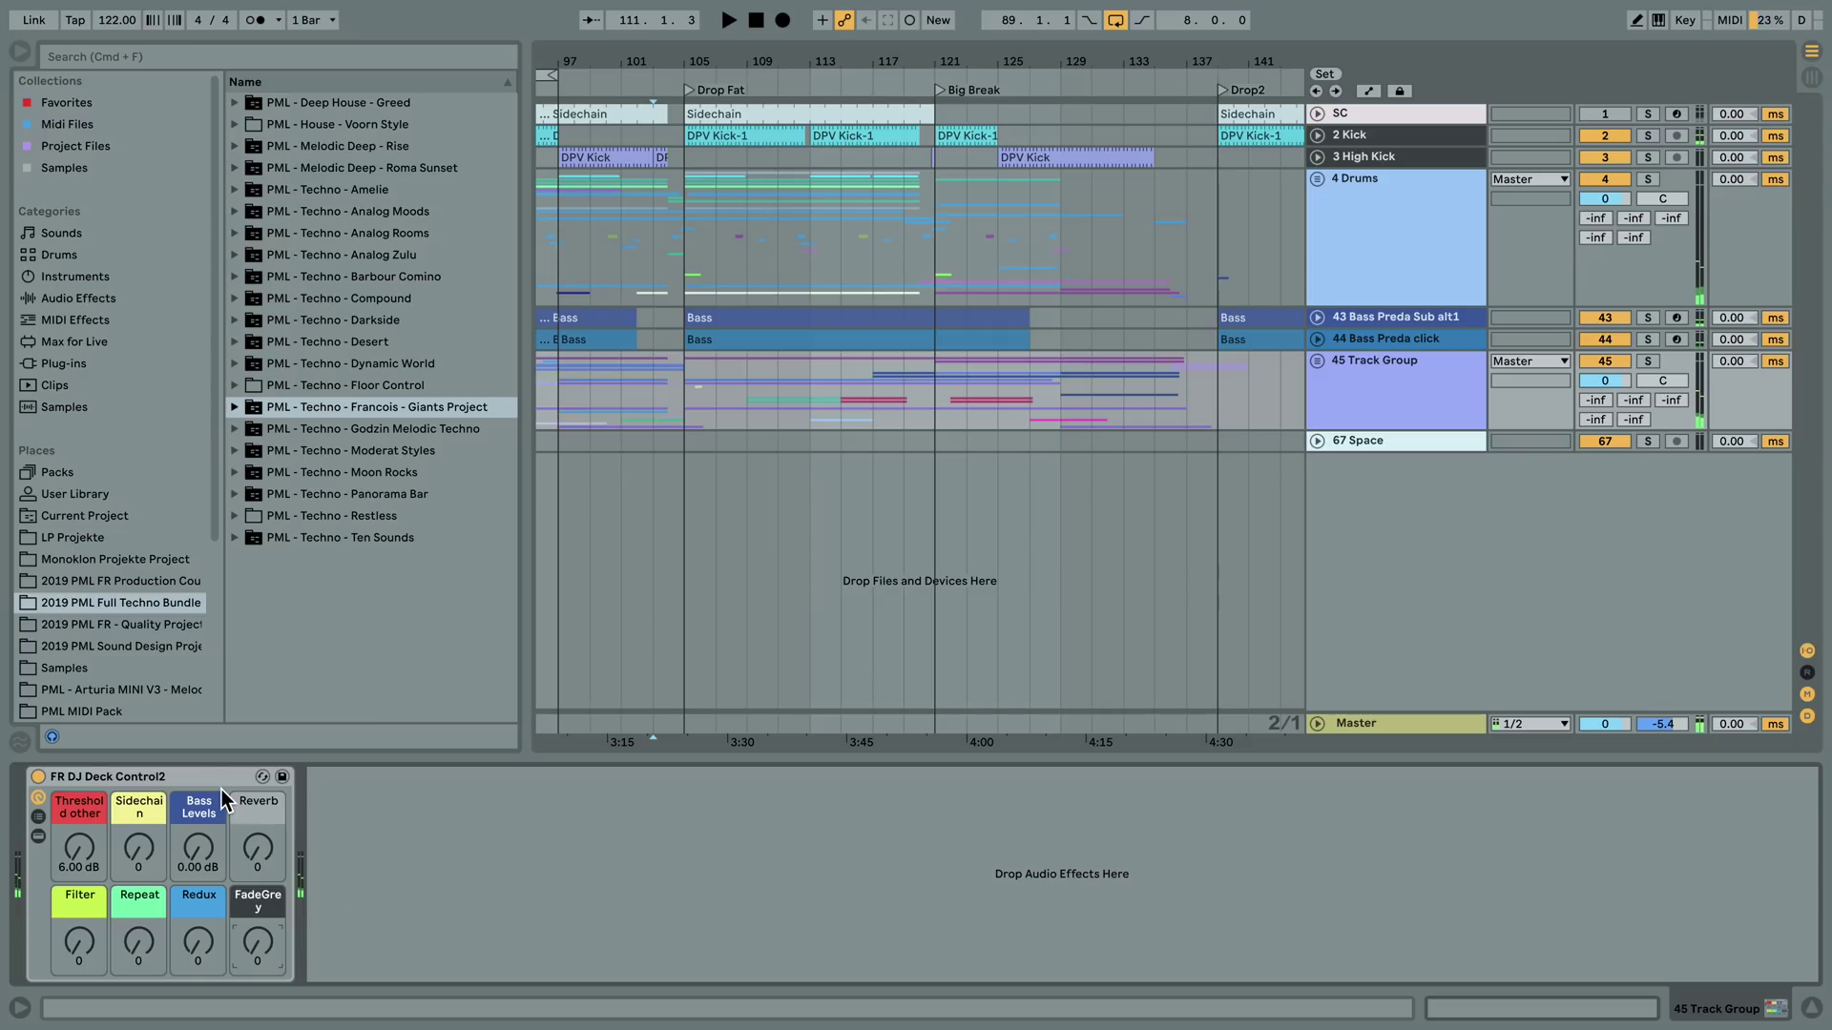
- Copy the FR DJ Deck Control2 rack onto 4 Drums and audition its FadeGrey from bar 105
{"action": "left_click", "coordinate": [196, 776]}
{"action": "left_click_drag", "start_coordinate": [196, 776], "coordinate": [1397, 220]}
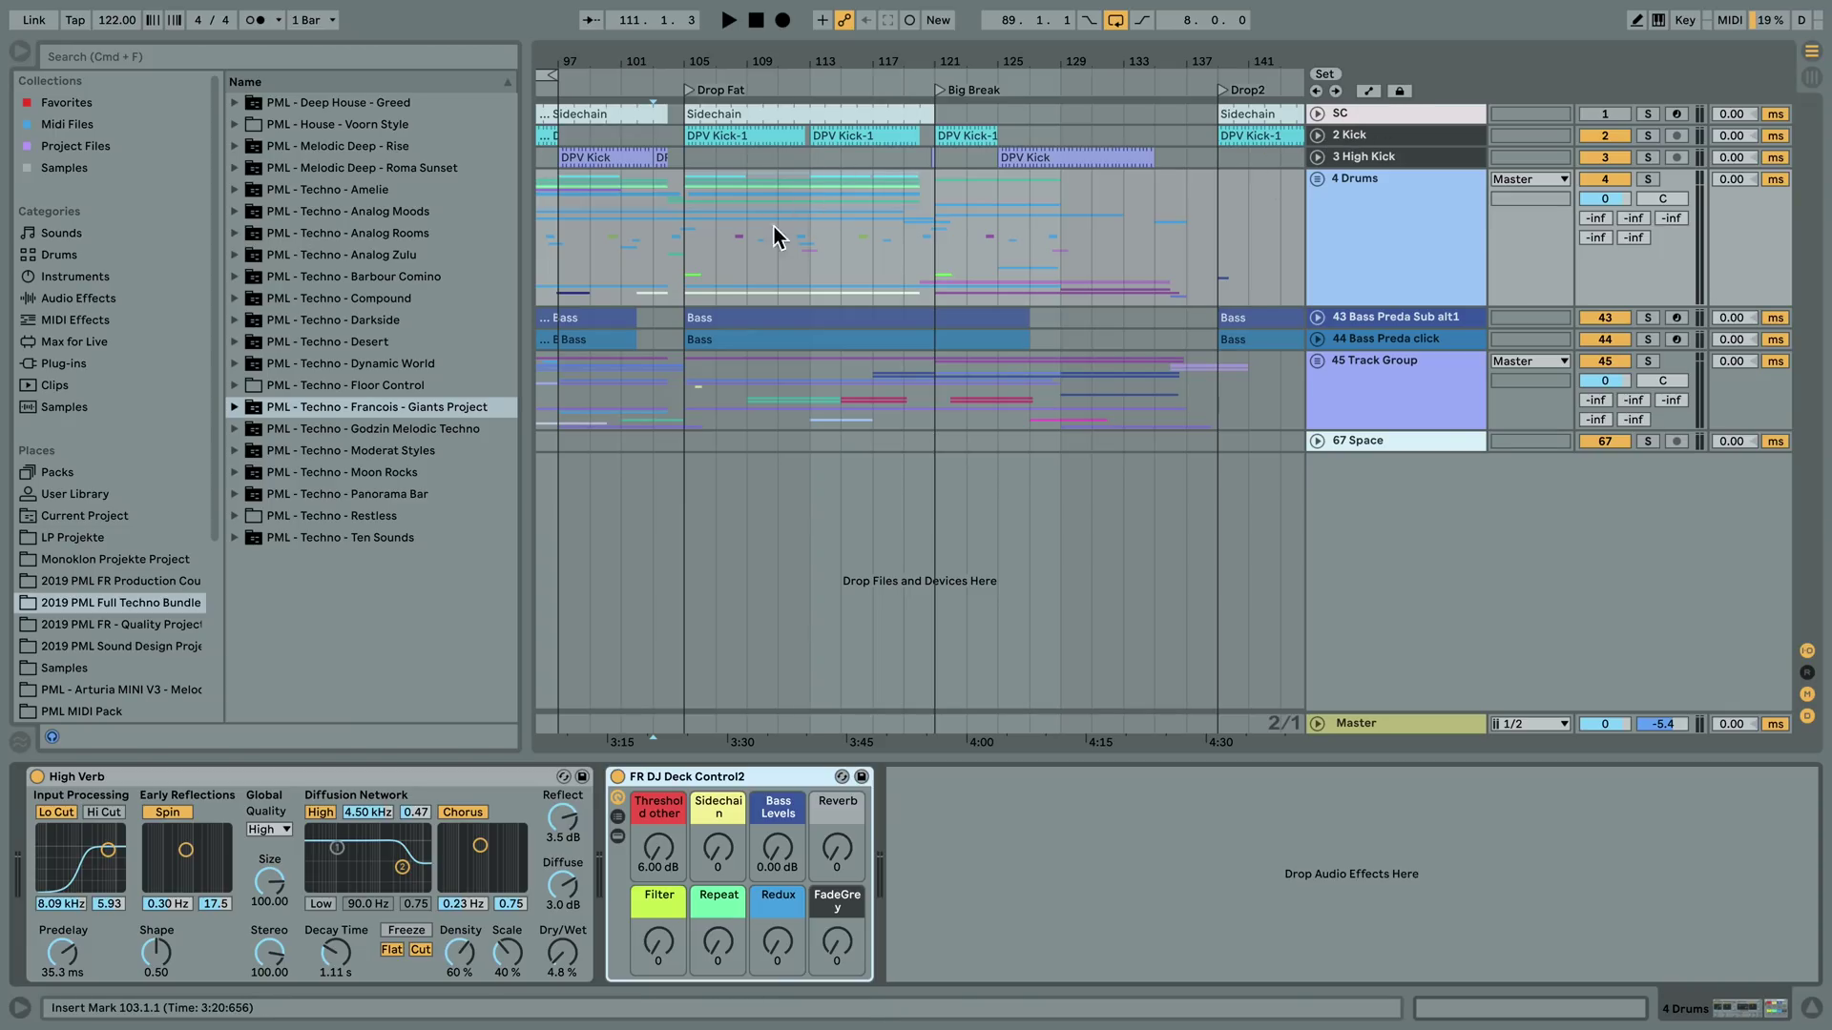
{"action": "left_click", "coordinate": [696, 228]}
{"action": "key", "text": "space"}
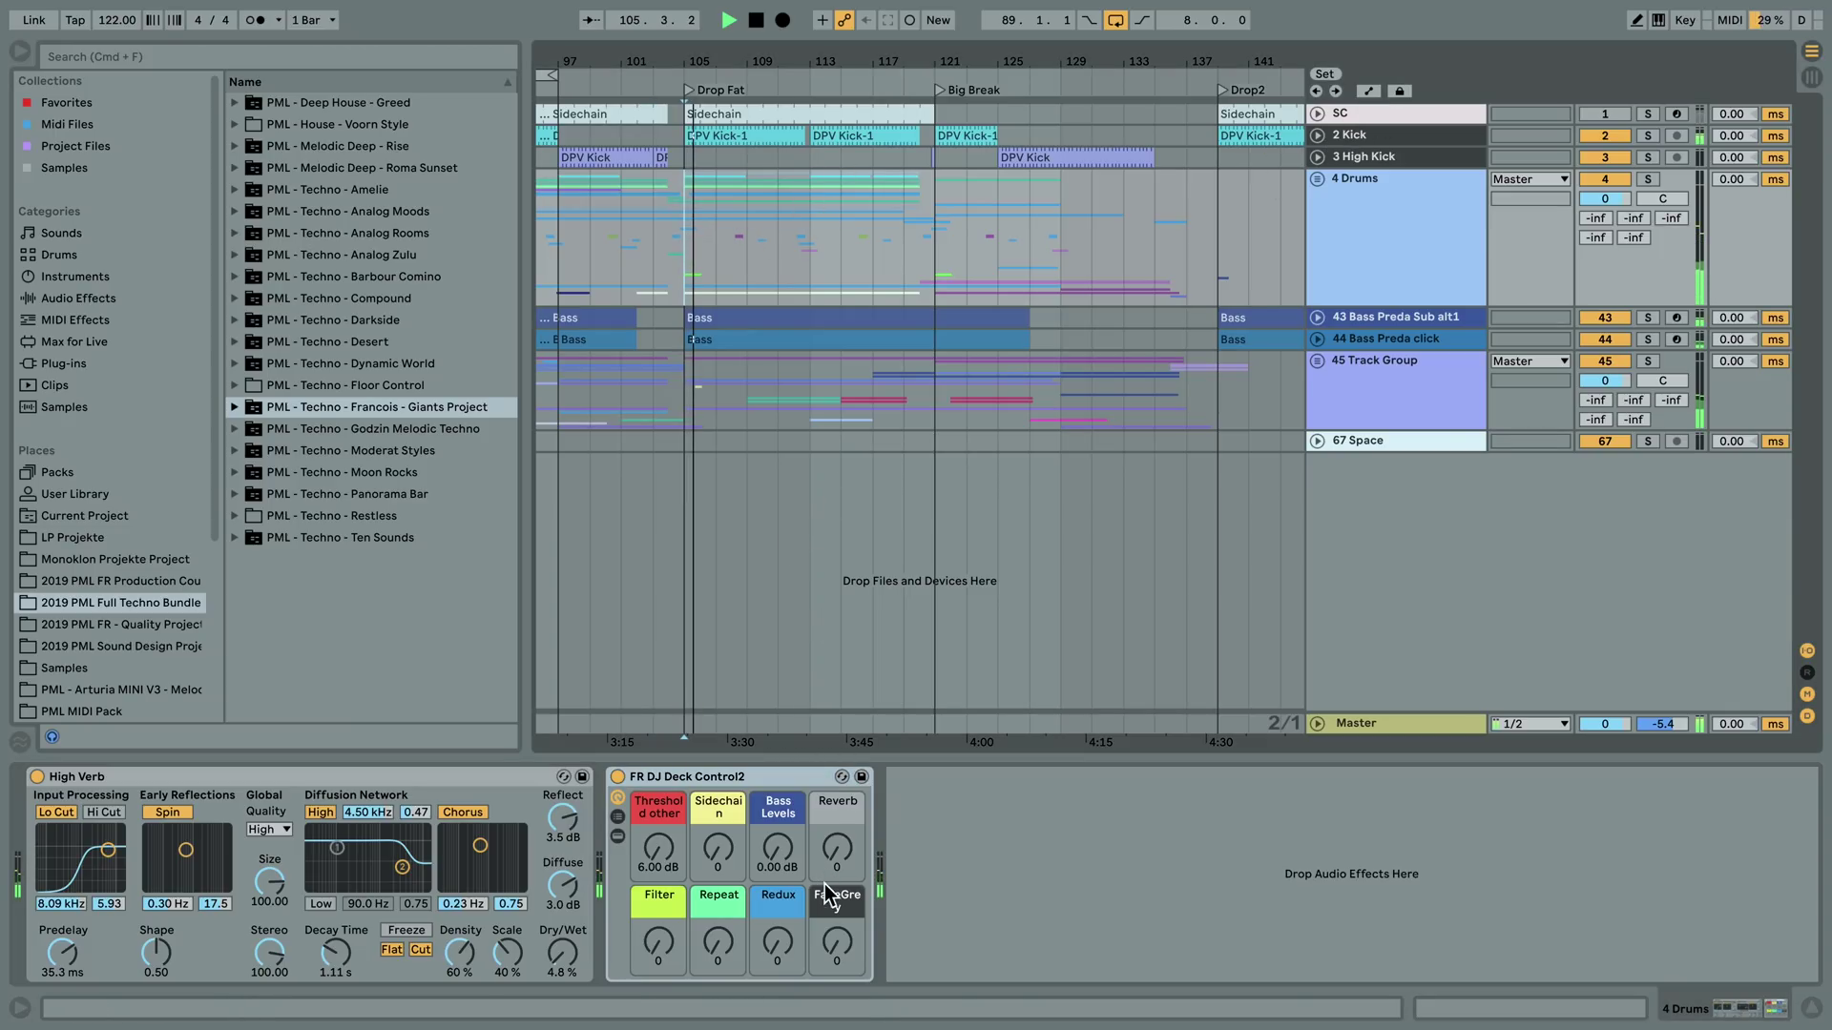
{"action": "mouse_move", "coordinate": [828, 965]}
{"action": "left_mouse_down"}
{"action": "mouse_move", "coordinate": [828, 869]}
{"action": "mouse_move", "coordinate": [829, 965]}
{"action": "left_mouse_up"}
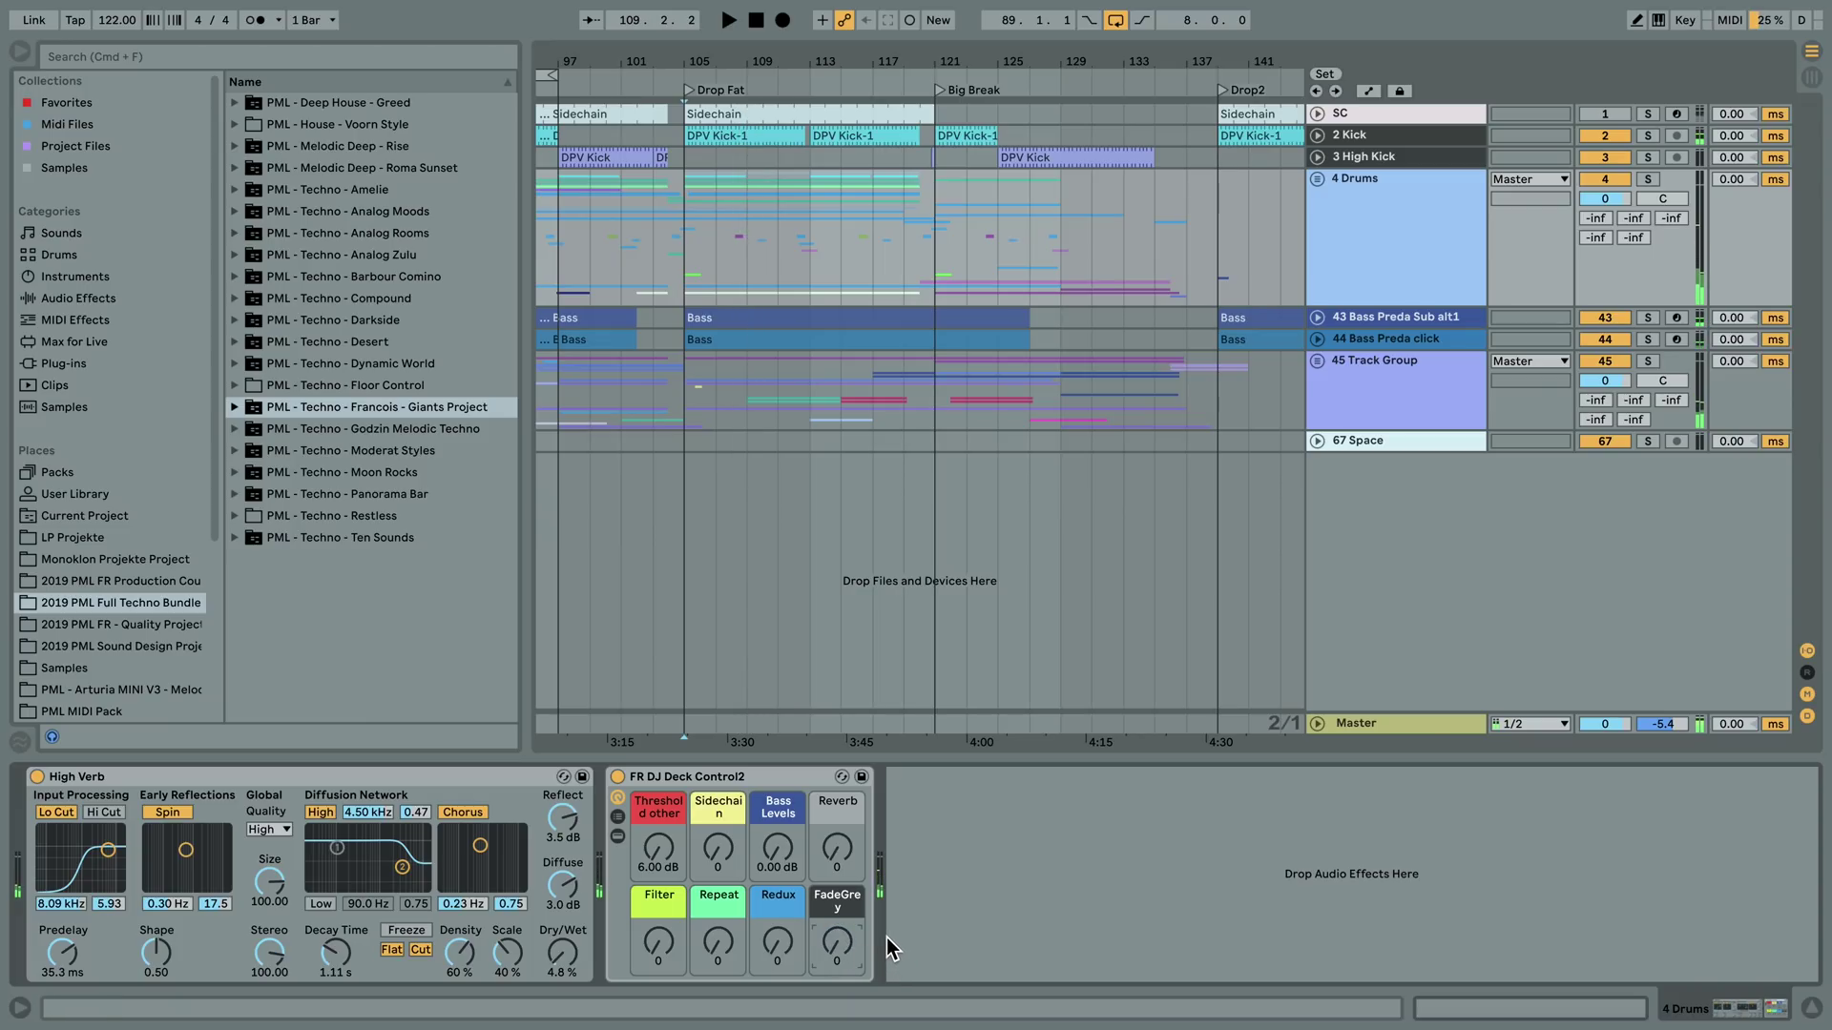
{"action": "left_click", "coordinate": [723, 780]}
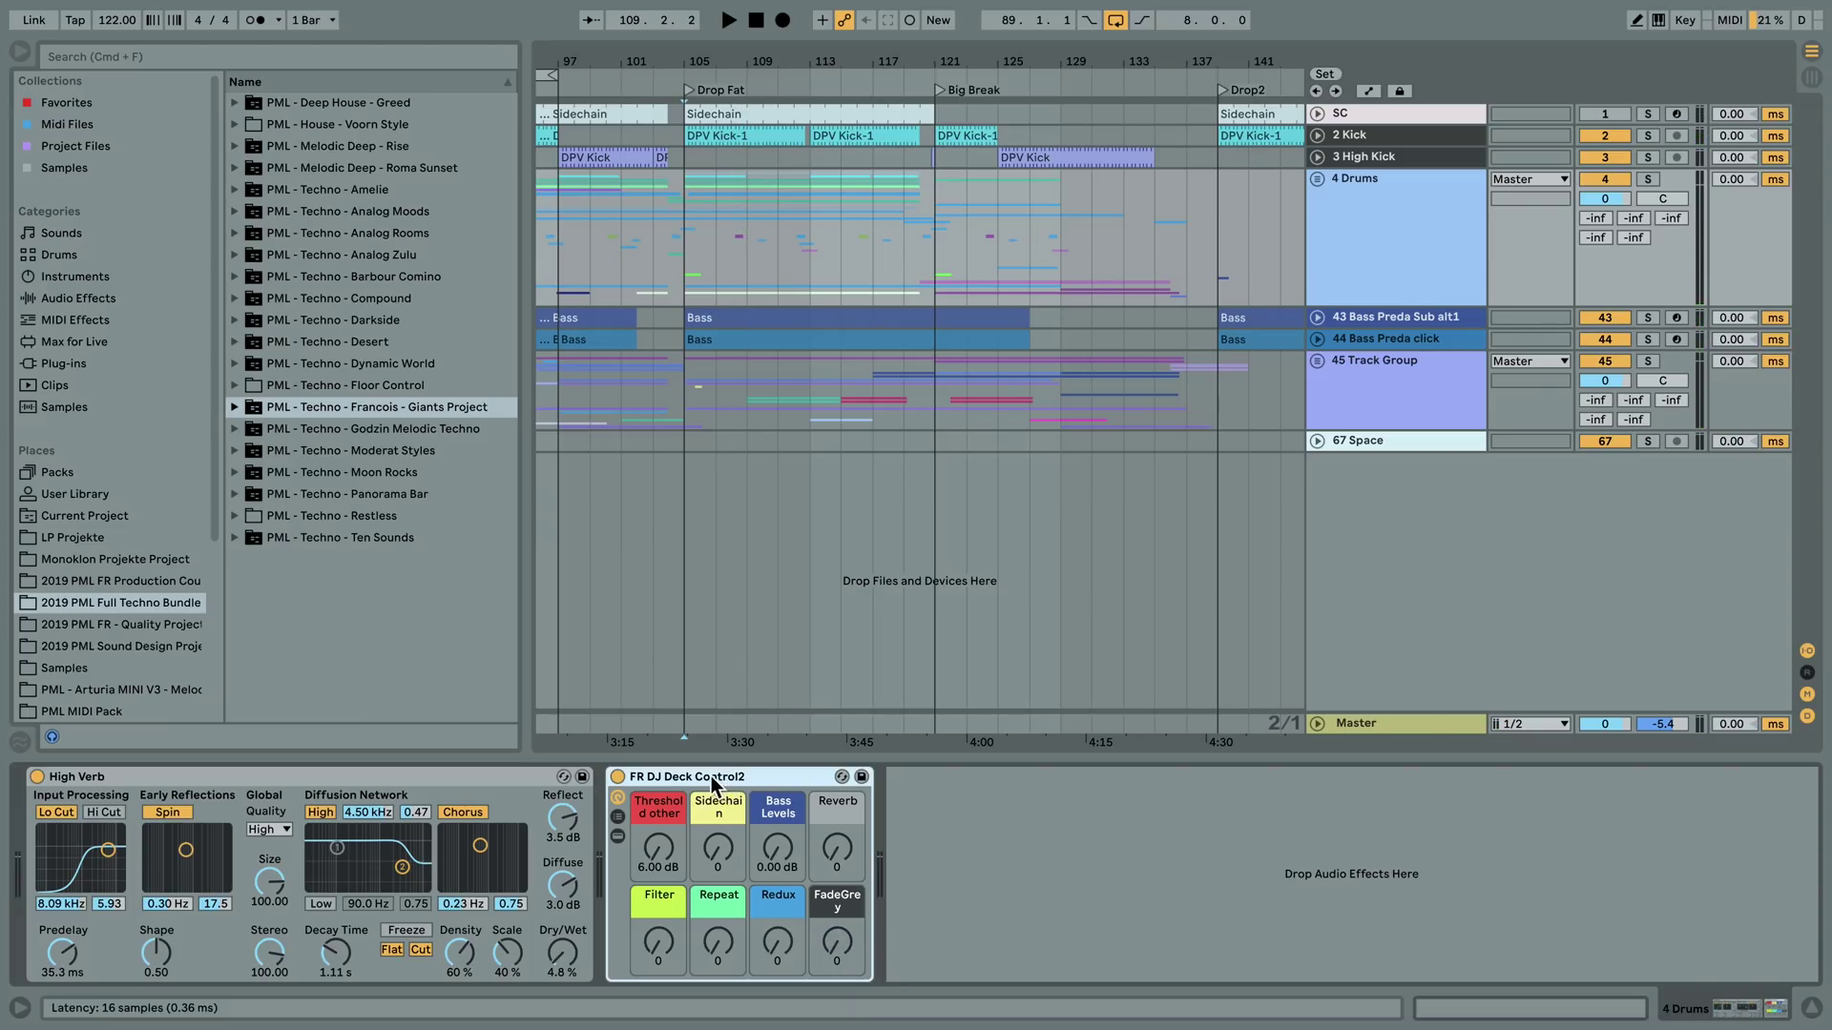
{"action": "left_click_drag", "start_coordinate": [707, 774], "coordinate": [1374, 723]}
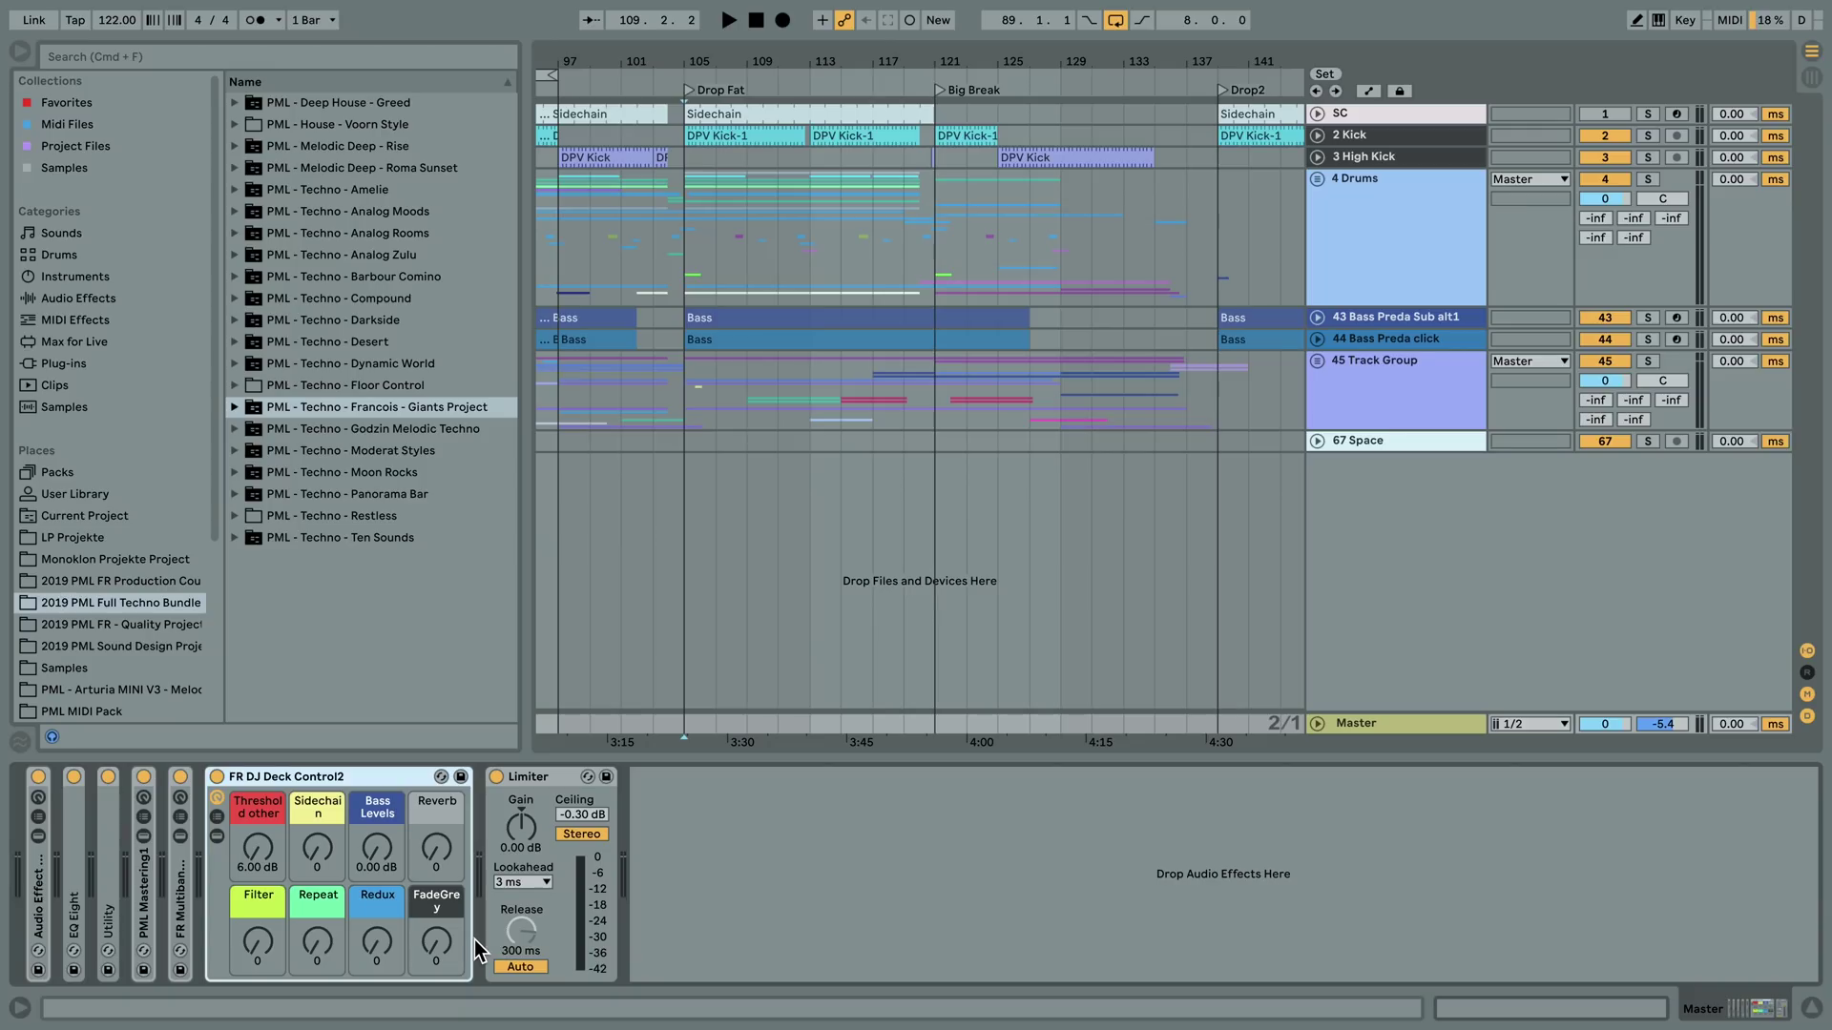
- Browse the Audio Effect Rack presets and unfold Fade To Grey's Simple Delay, Auto Filter and Large Stage
{"action": "left_click_drag", "start_coordinate": [788, 59], "coordinate": [788, 104]}
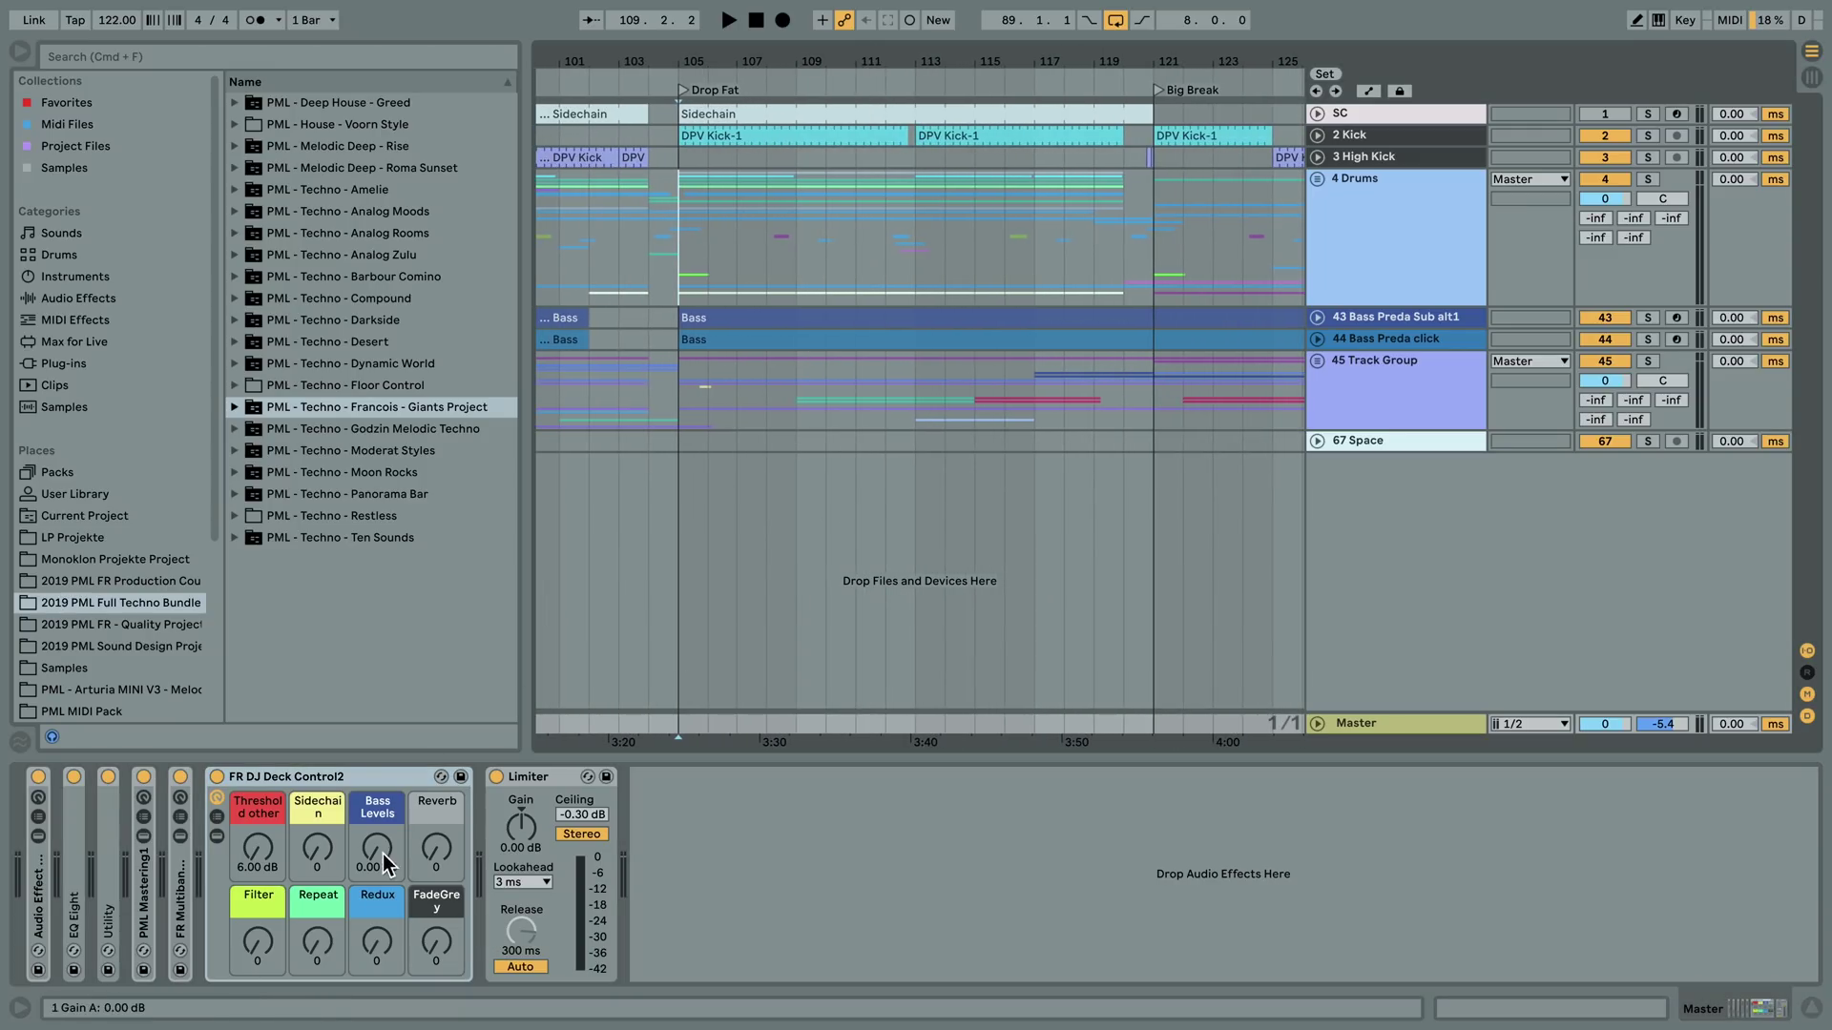
{"action": "left_click", "coordinate": [218, 836]}
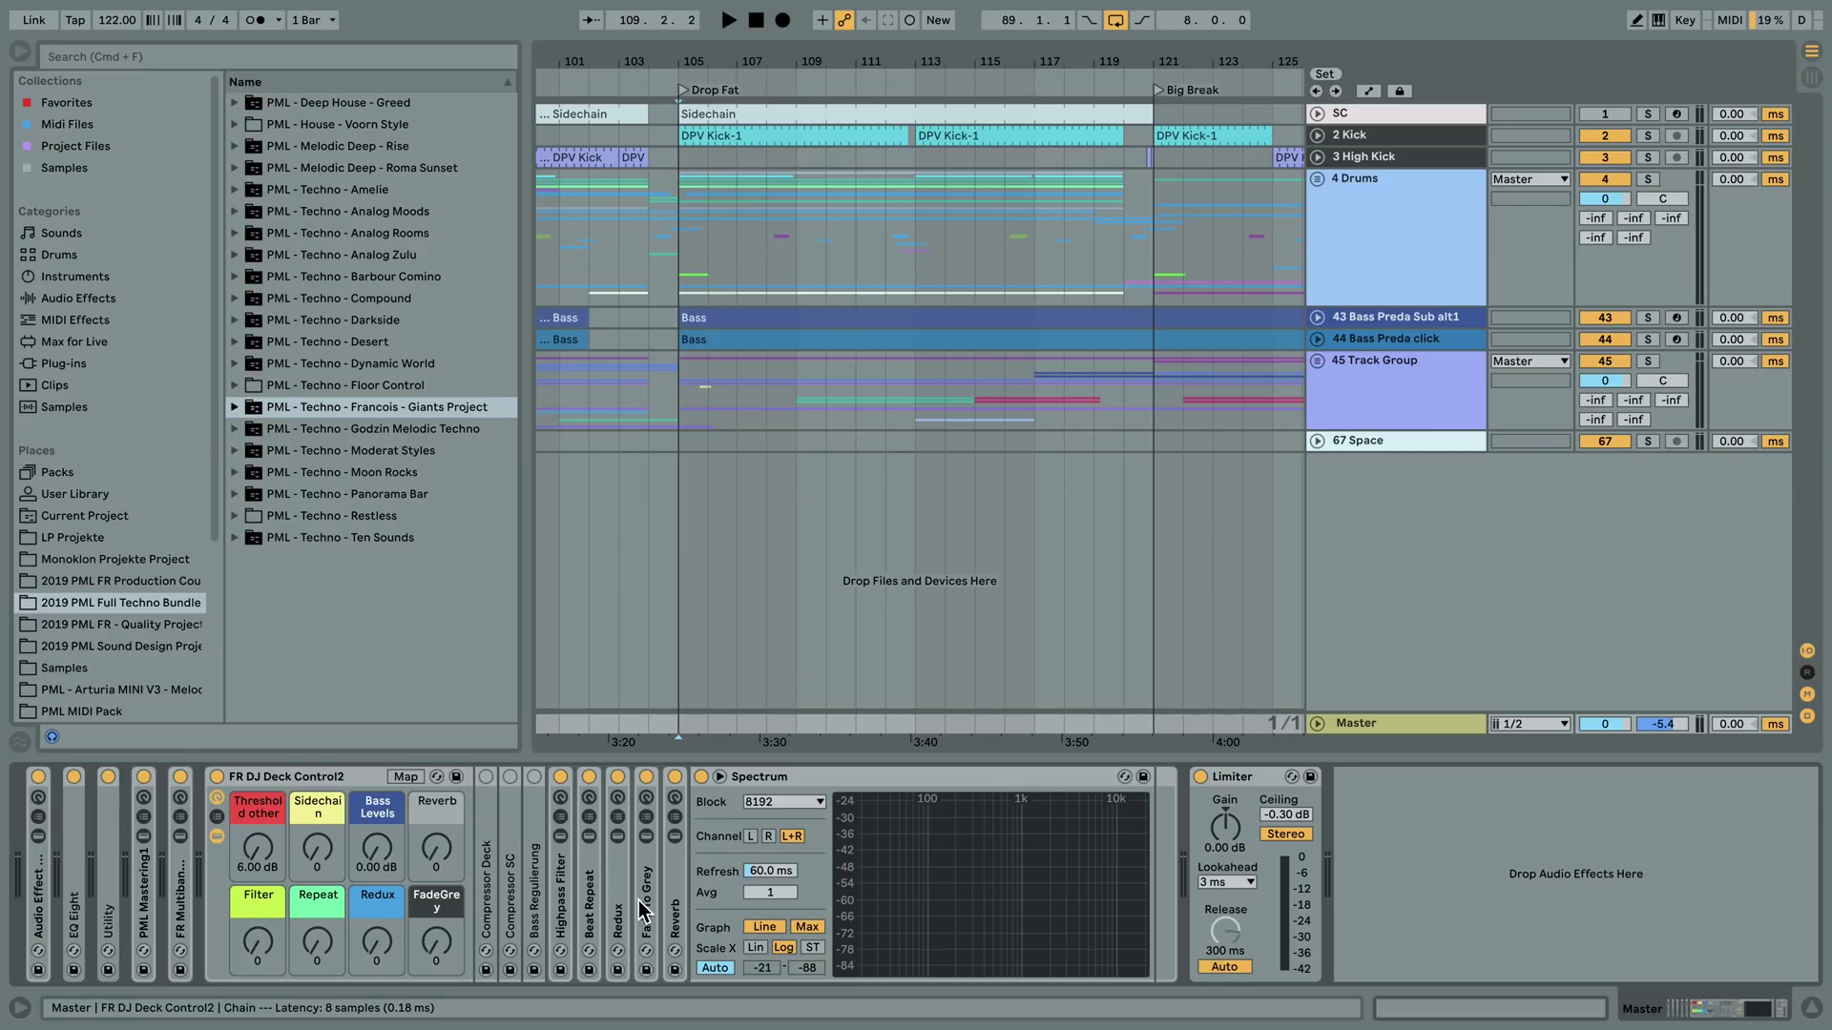
{"action": "left_click", "coordinate": [86, 299]}
{"action": "left_click", "coordinate": [313, 123]}
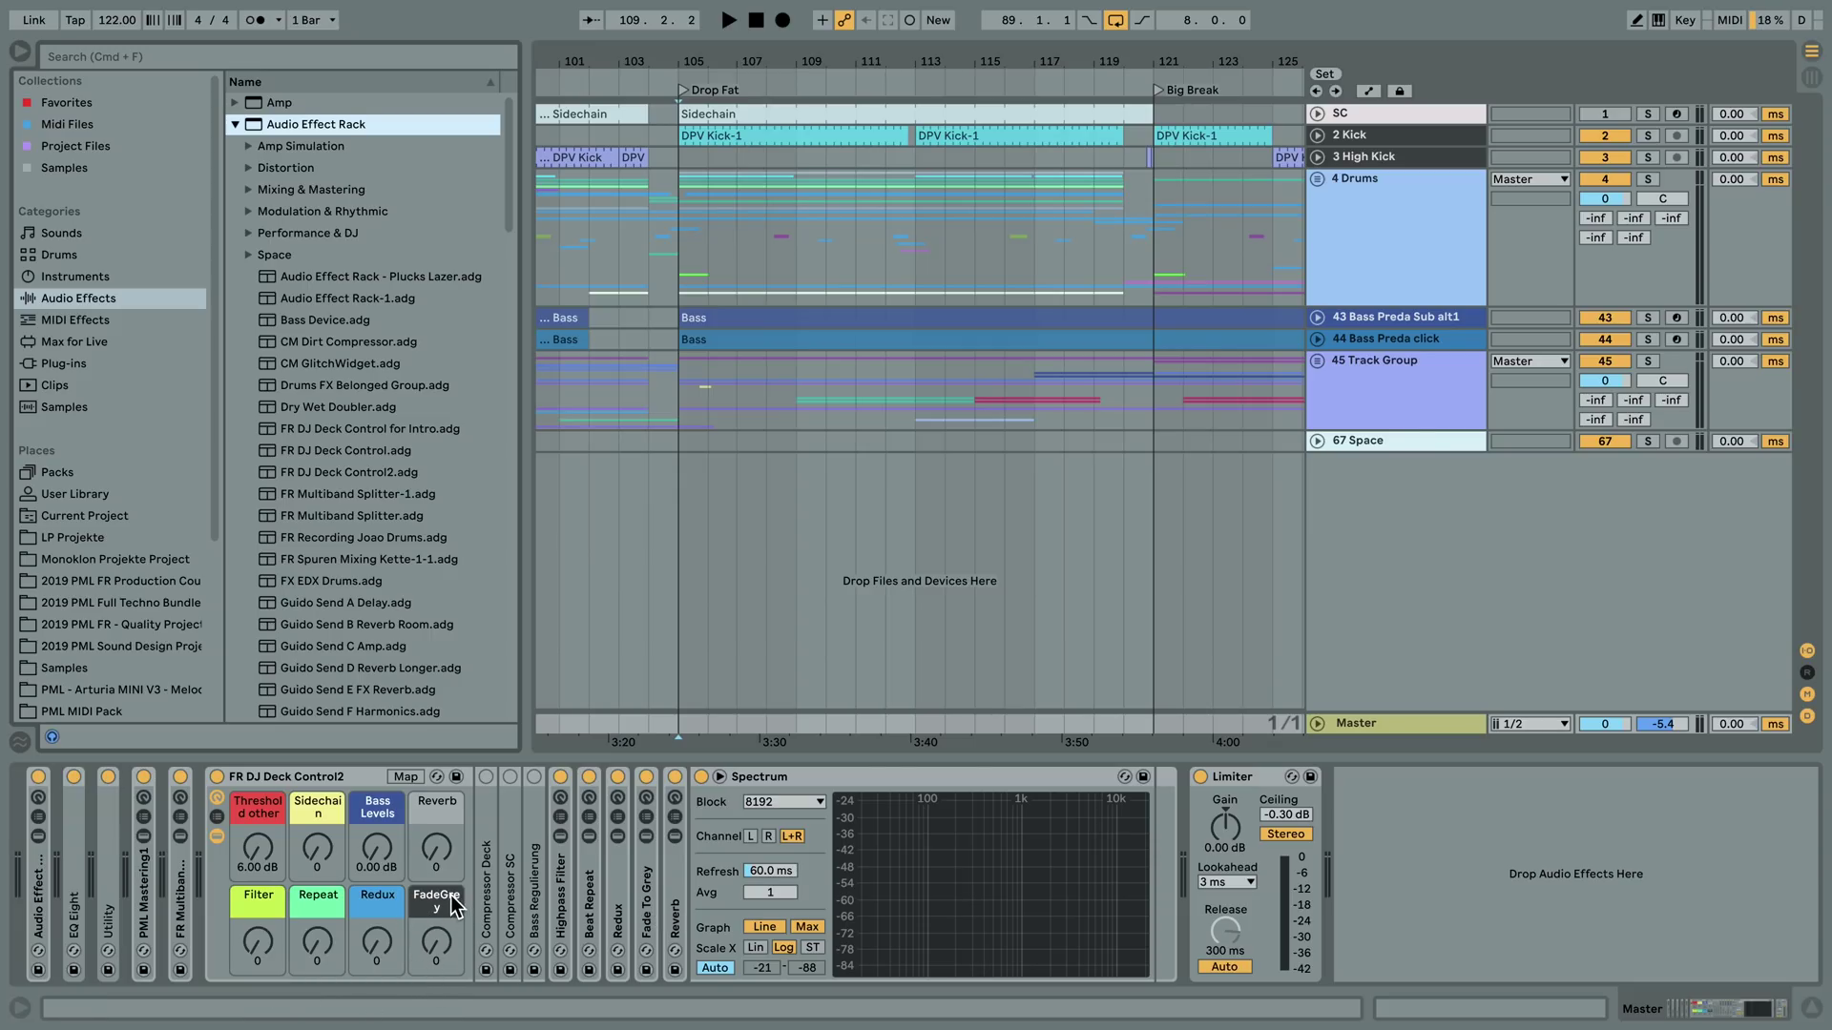
{"action": "double_click", "coordinate": [647, 897]}
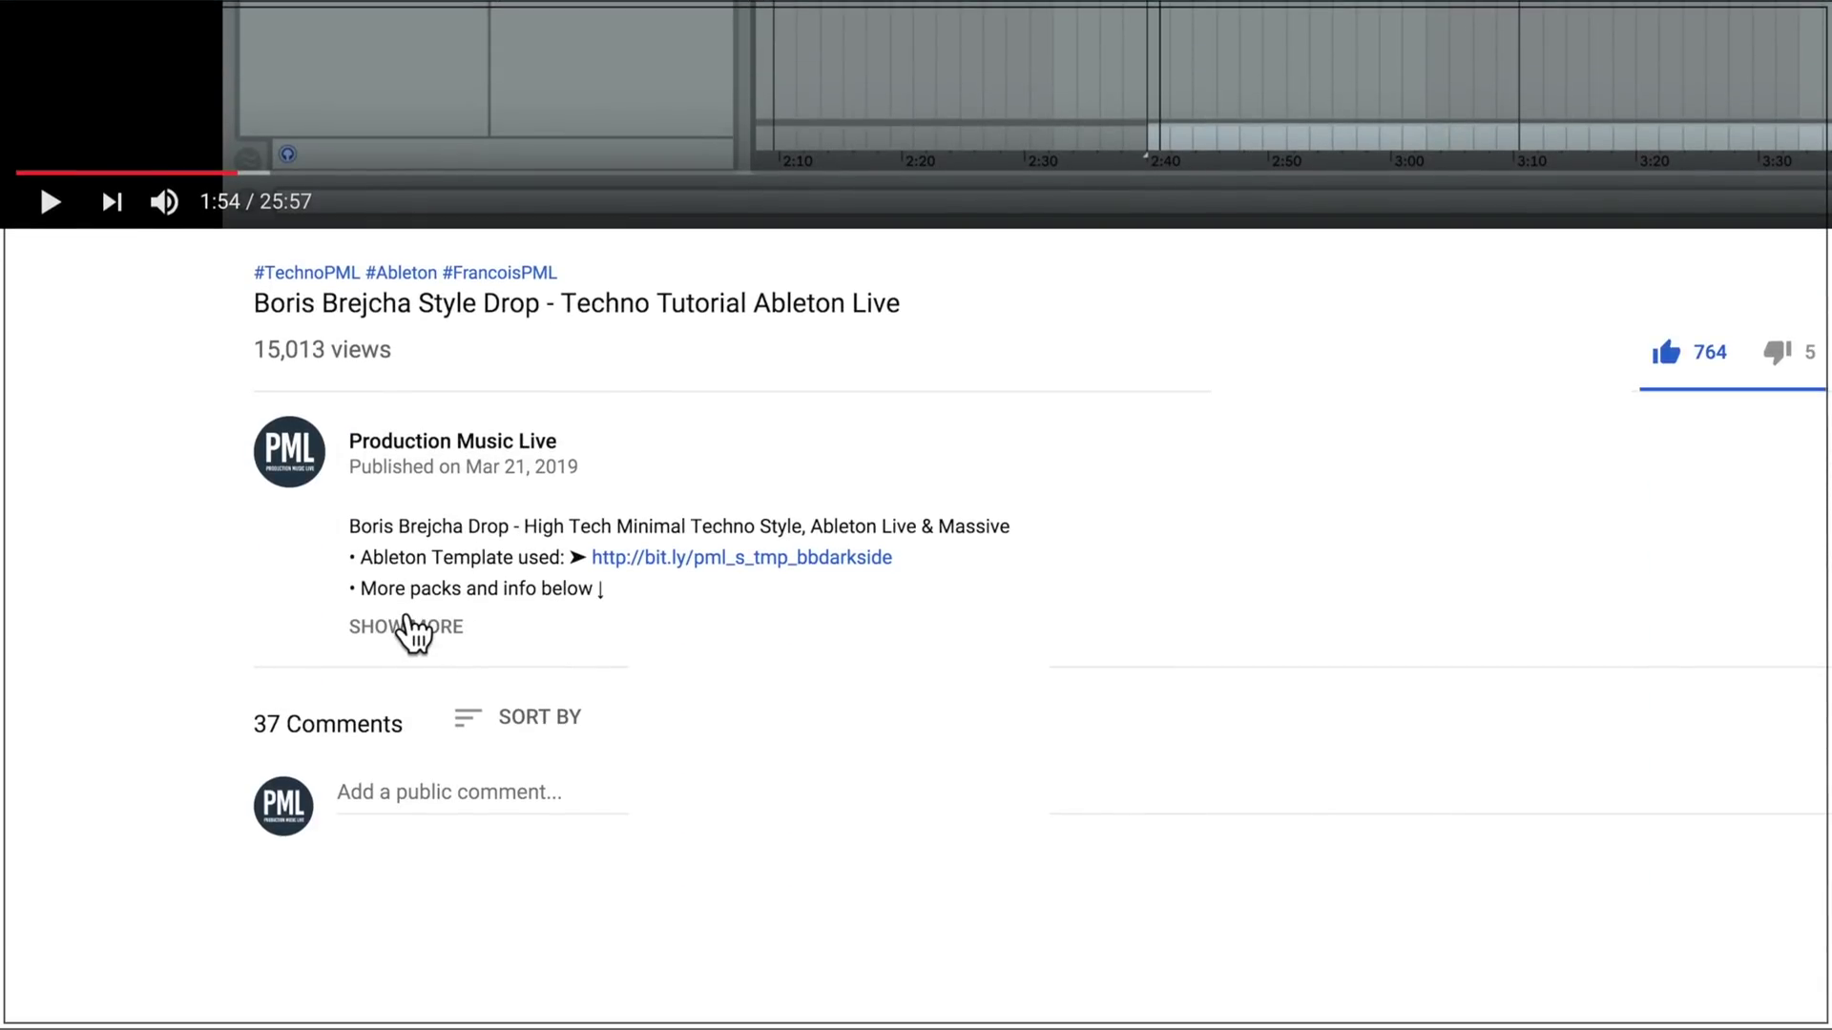
{"action": "left_click", "coordinate": [409, 626]}
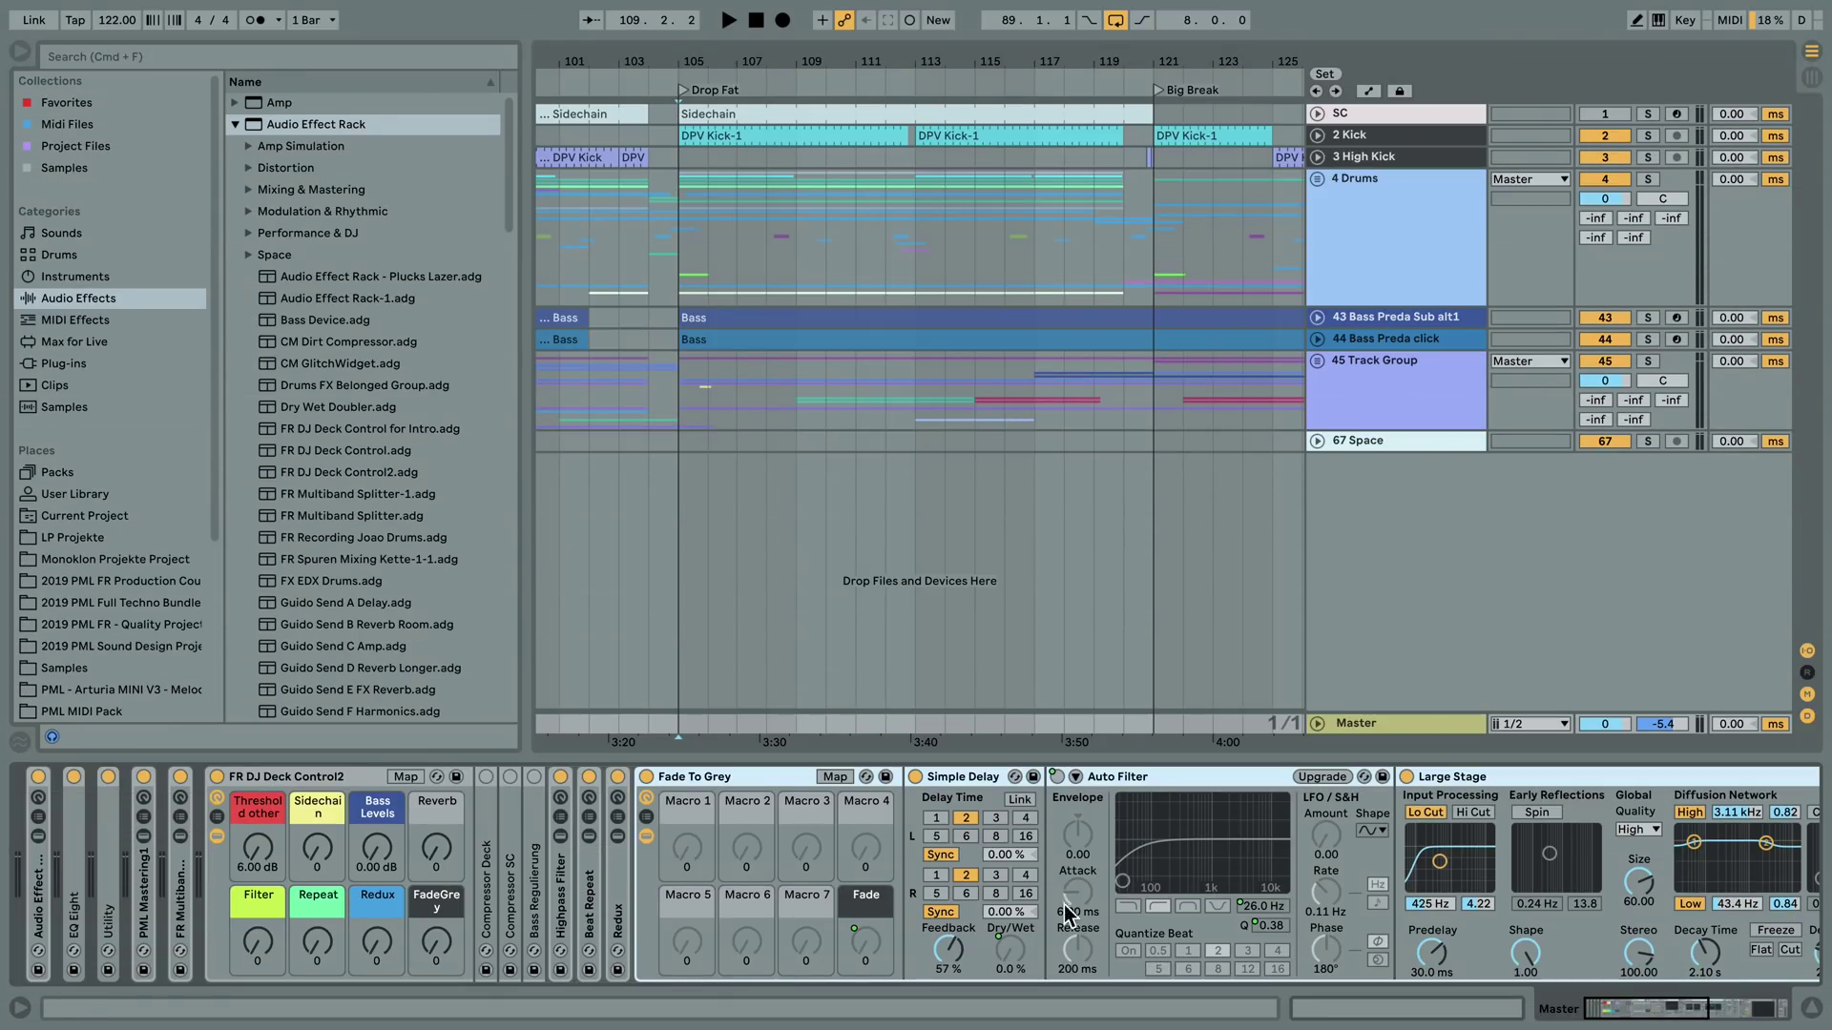
- Upgrade the Auto Filter and Utility devices in Fade To Grey to their full versions
{"action": "scroll", "coordinate": [298, 769], "scroll_direction": "right", "scroll_amount": 8}
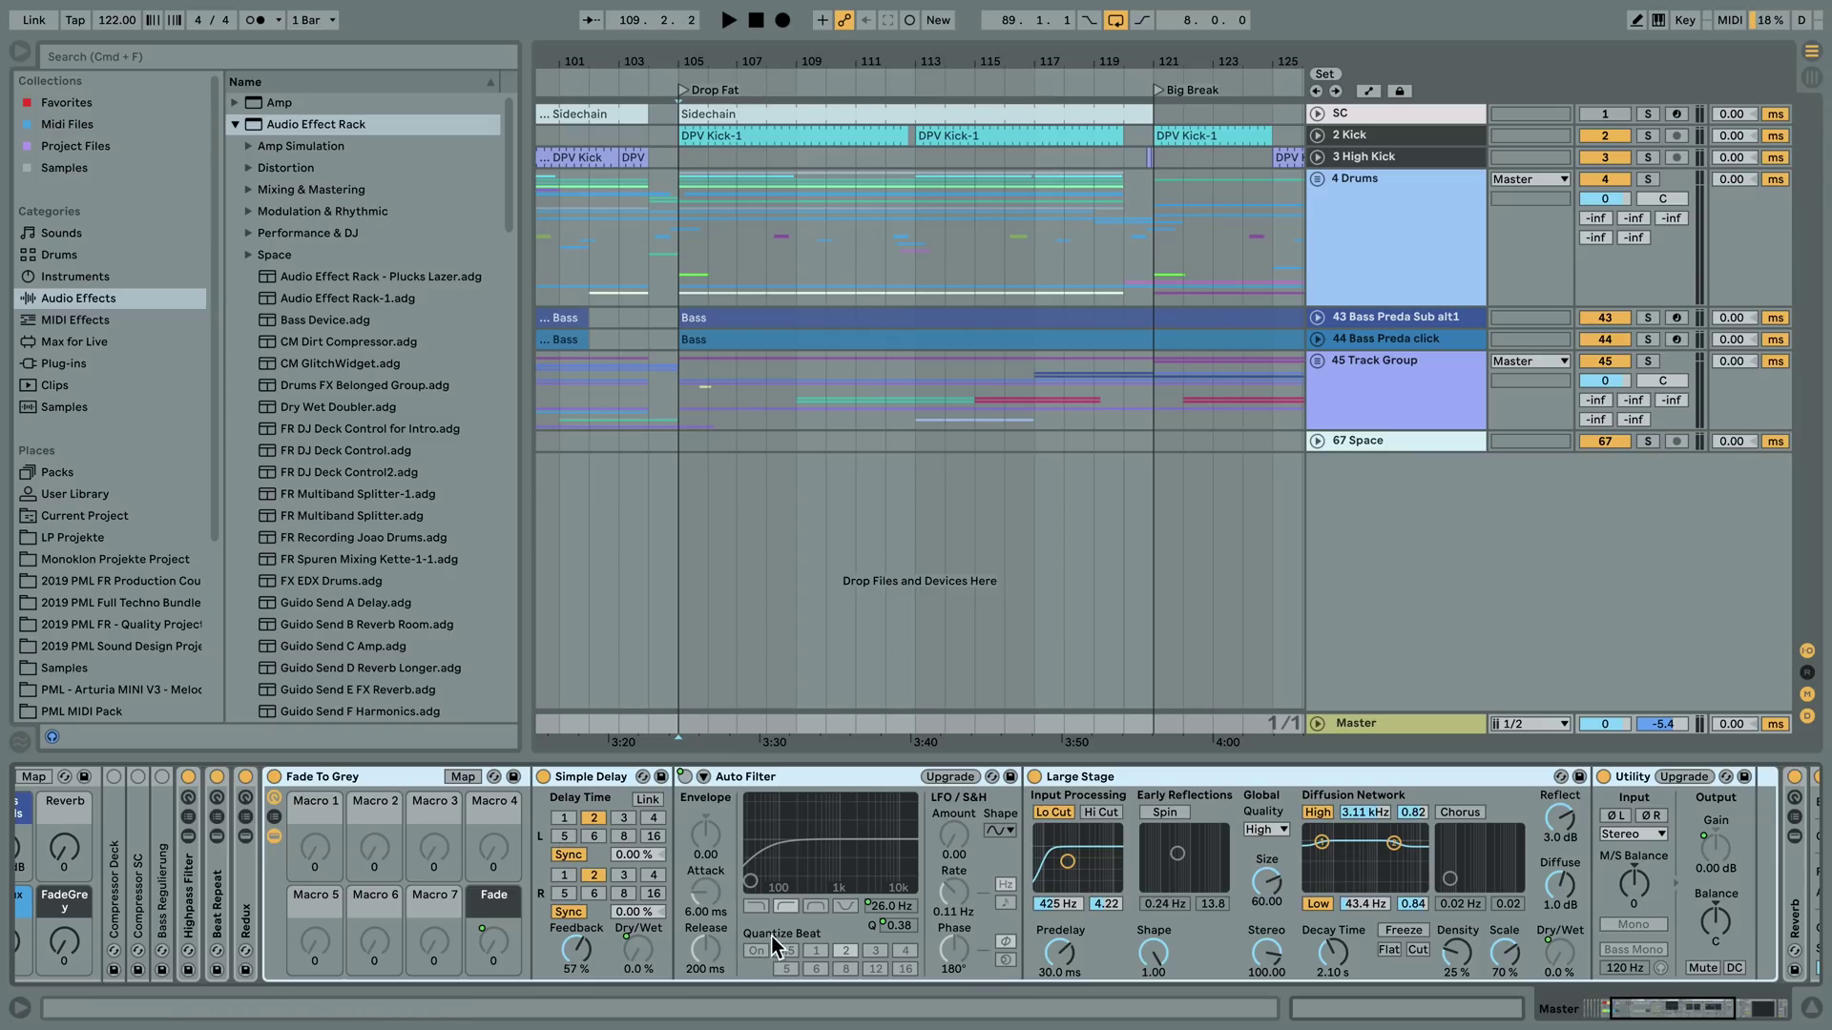
{"action": "left_click", "coordinate": [953, 778]}
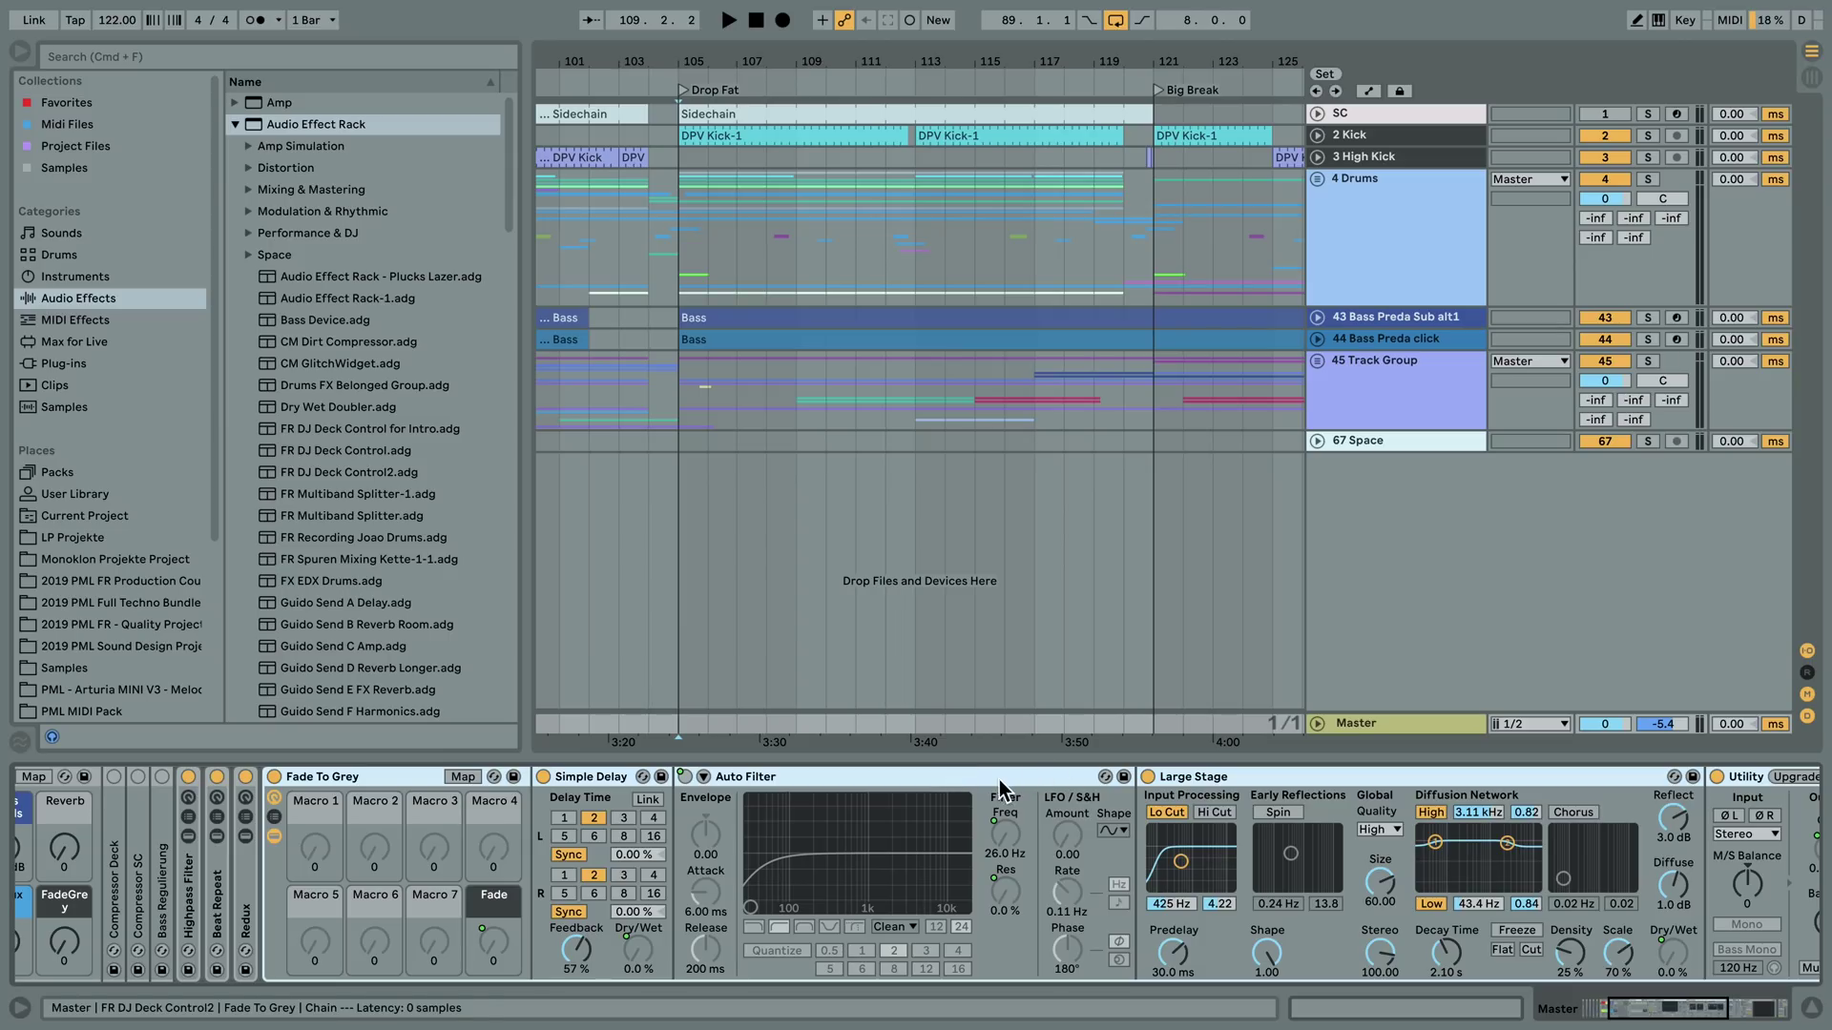
{"action": "left_click_drag", "start_coordinate": [1675, 1012], "coordinate": [1677, 1009]}
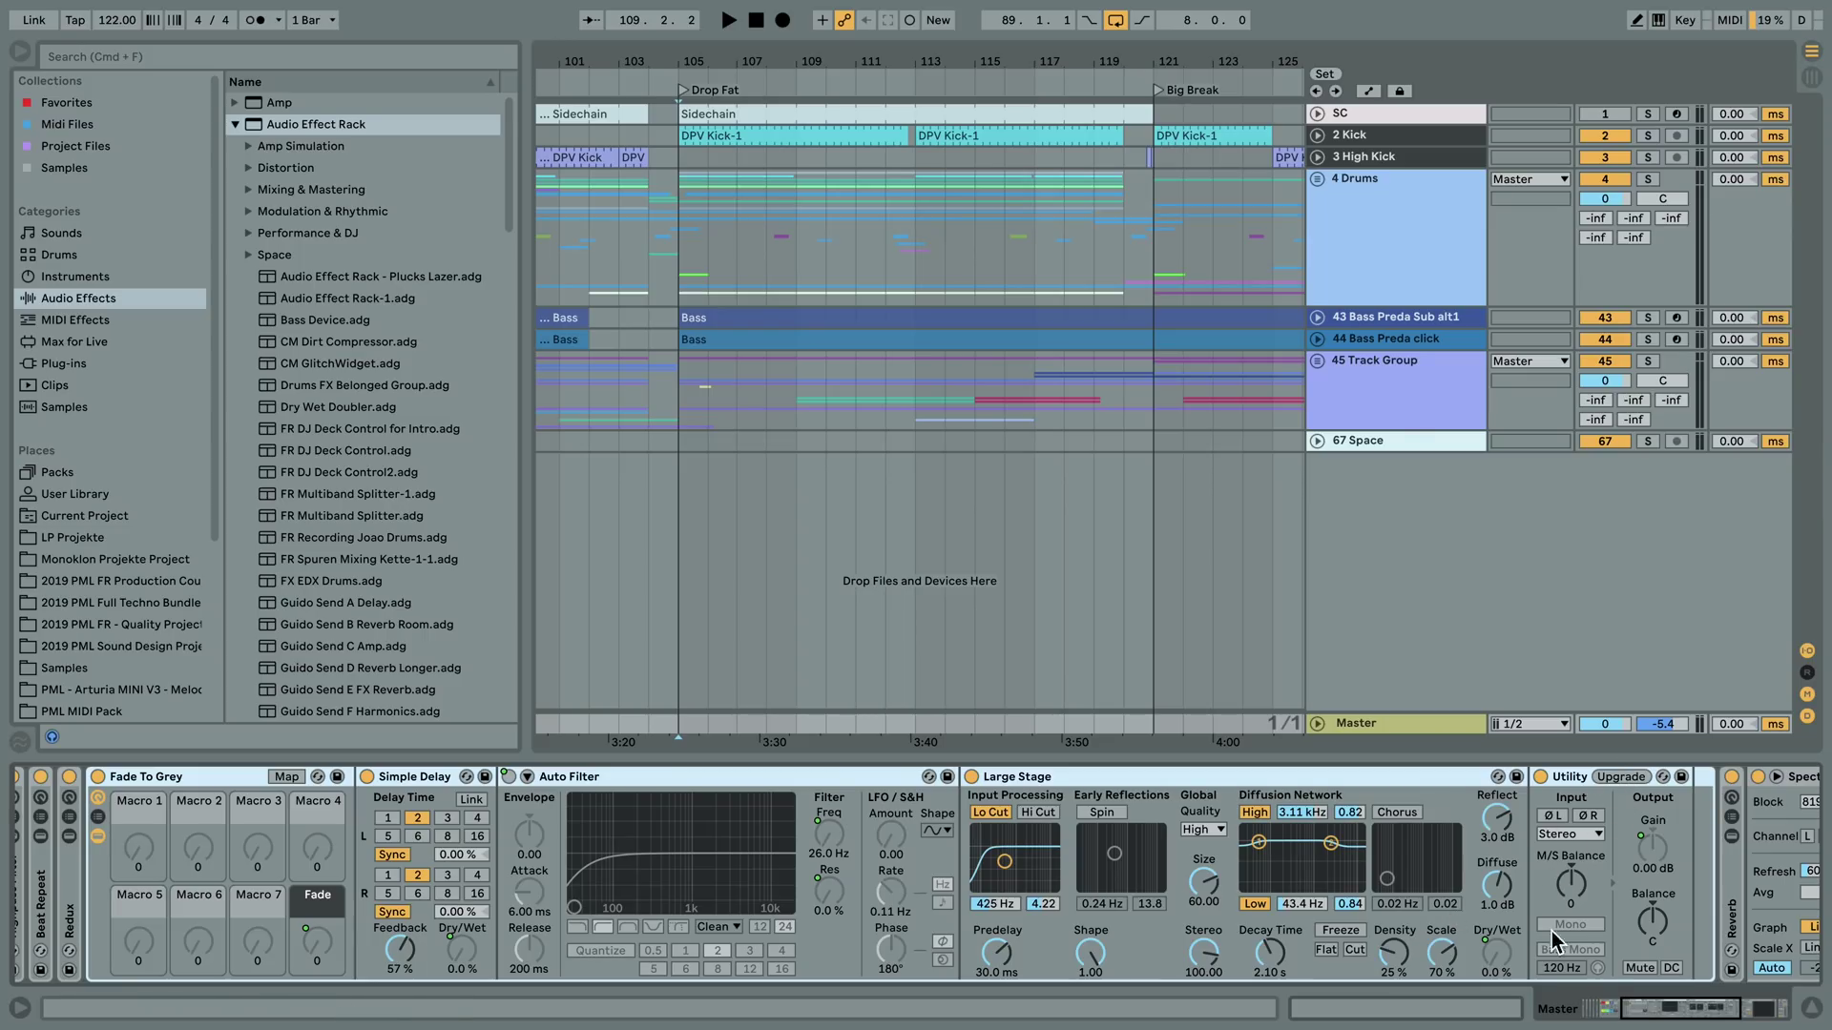
{"action": "left_click", "coordinate": [1622, 777]}
- Try adjusting the Fade macro and a macro-controlled parameter directly
{"action": "left_click", "coordinate": [320, 931]}
{"action": "left_click", "coordinate": [323, 940]}
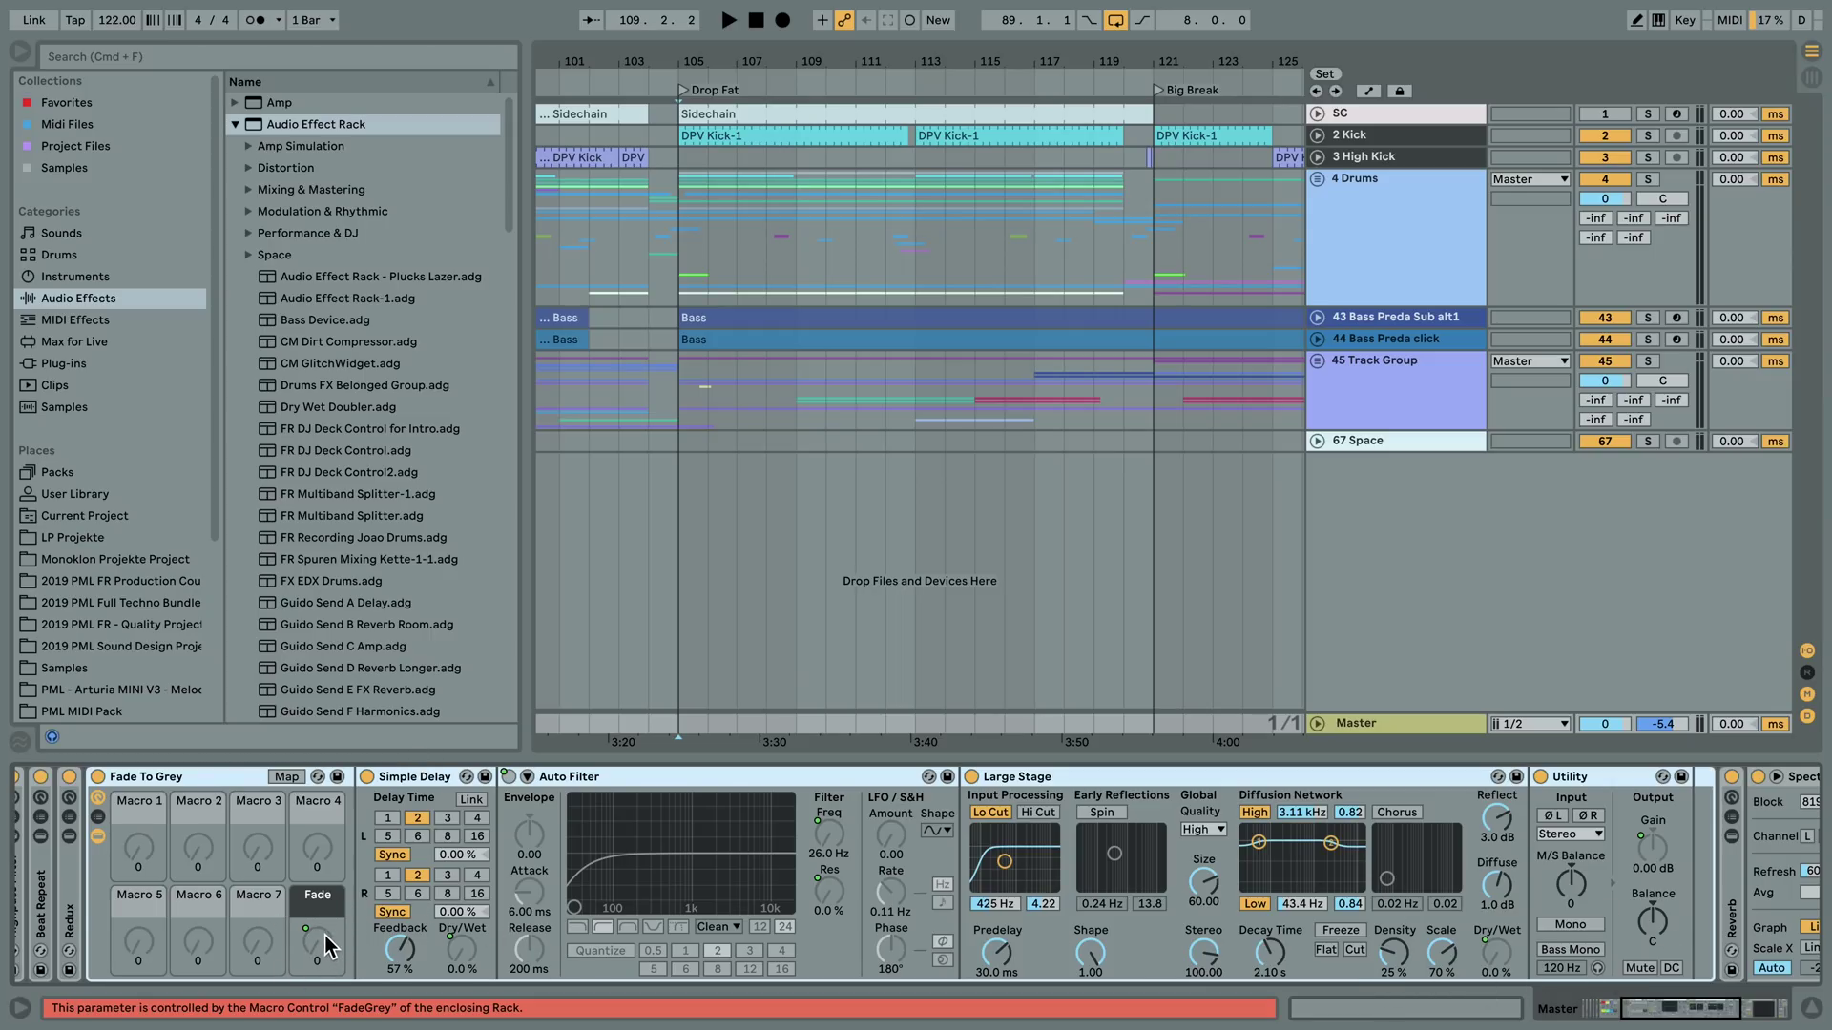
{"action": "left_click", "coordinate": [477, 957]}
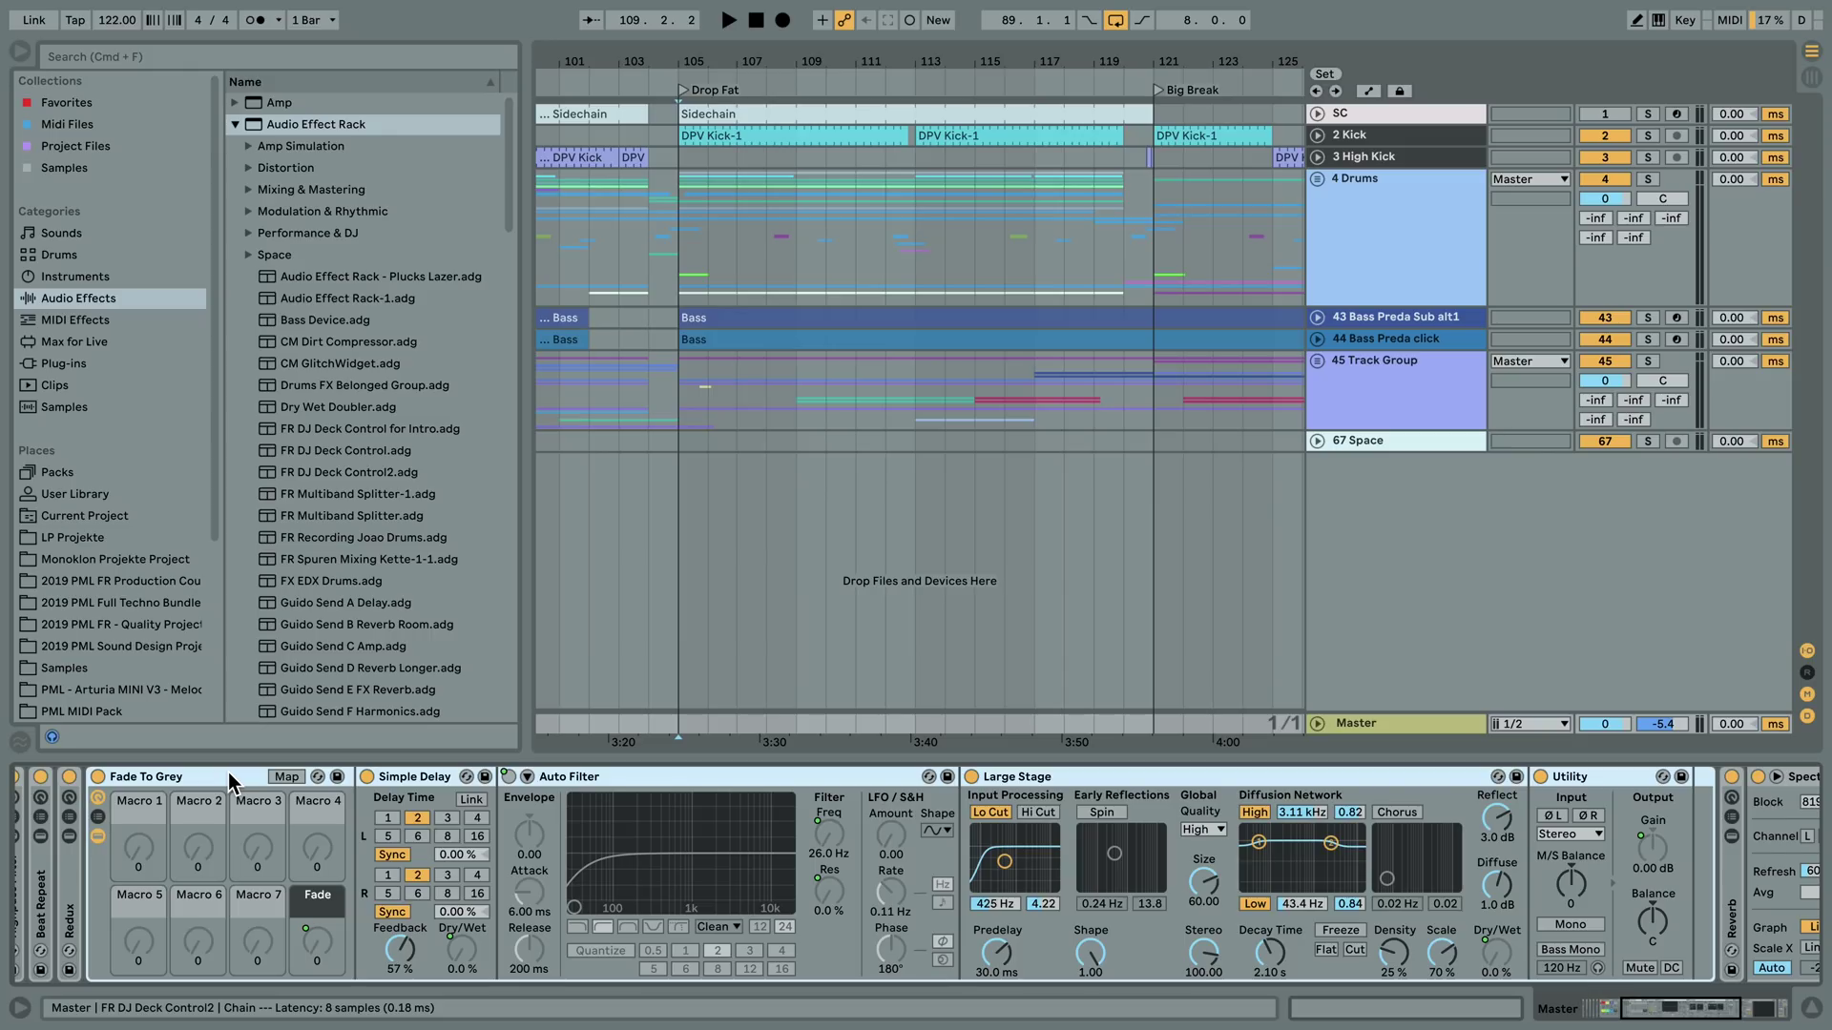
- Map Simple Delay's Feedback to Macro 1 and raise the macro to about 31%
{"action": "right_click", "coordinate": [395, 951]}
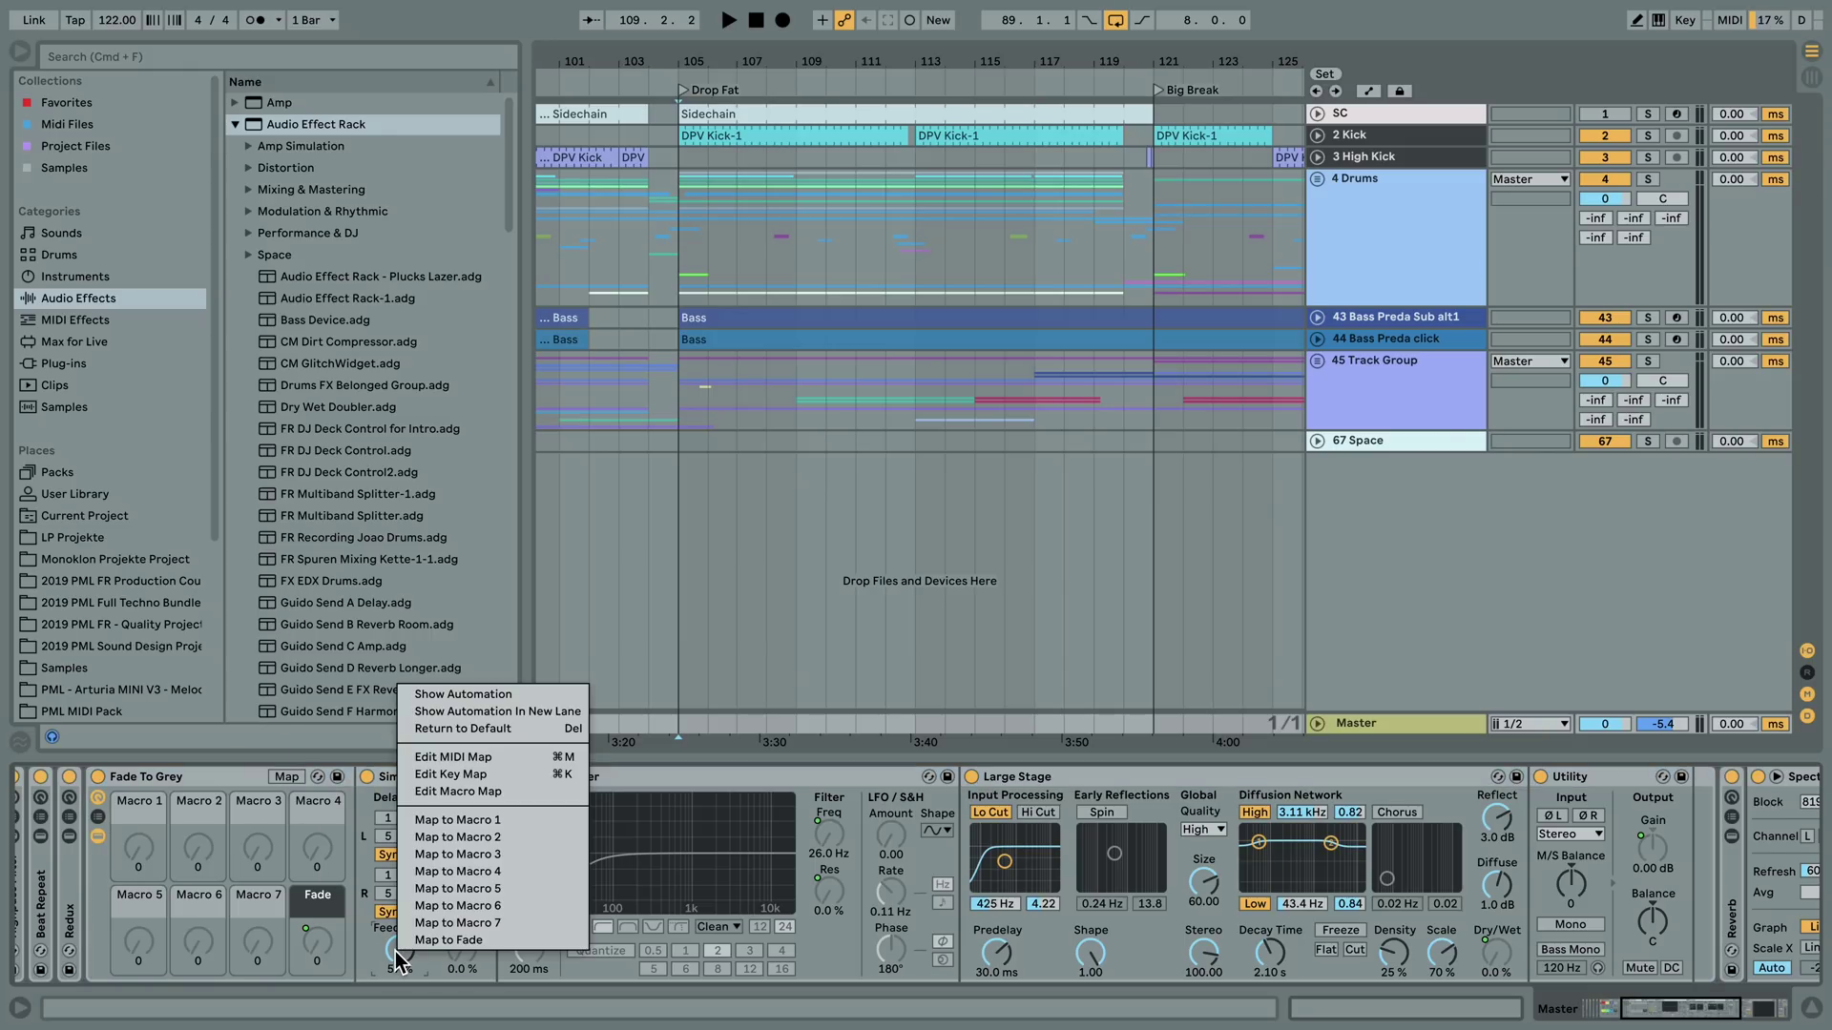
{"action": "left_click", "coordinate": [506, 821]}
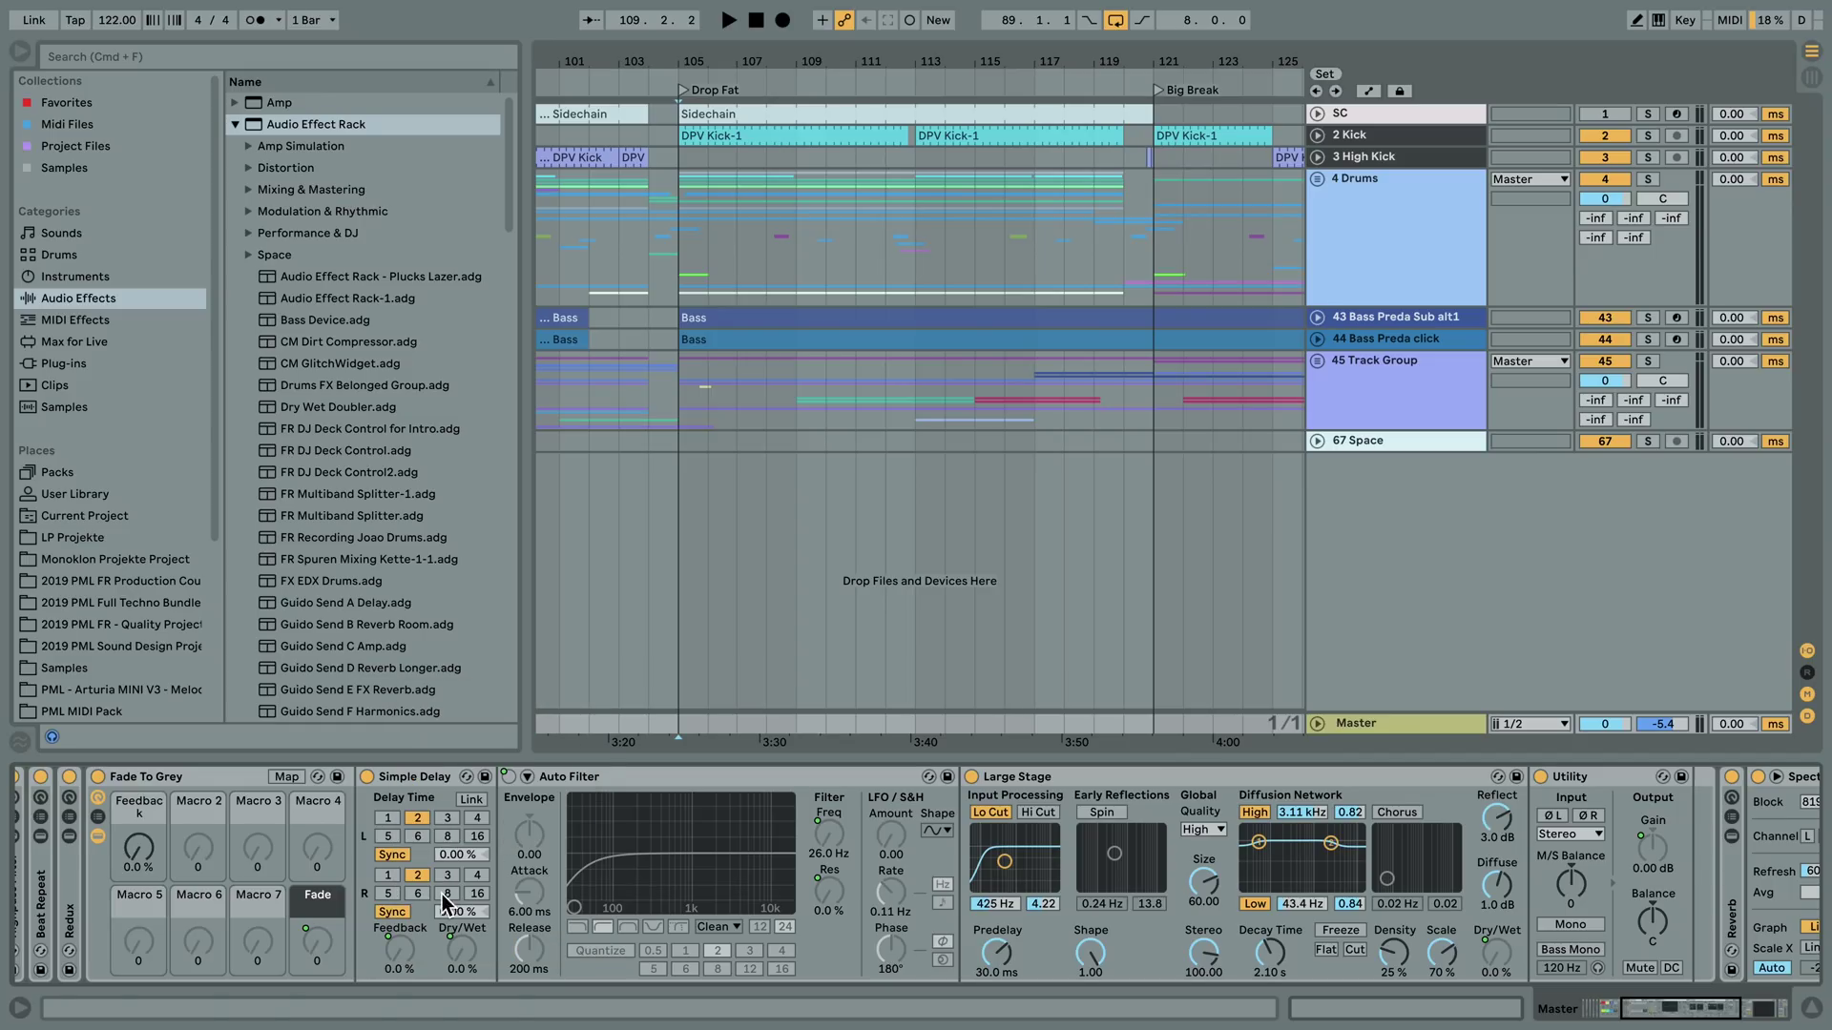
{"action": "left_click_drag", "start_coordinate": [139, 846], "coordinate": [138, 802]}
{"action": "left_click", "coordinate": [421, 939]}
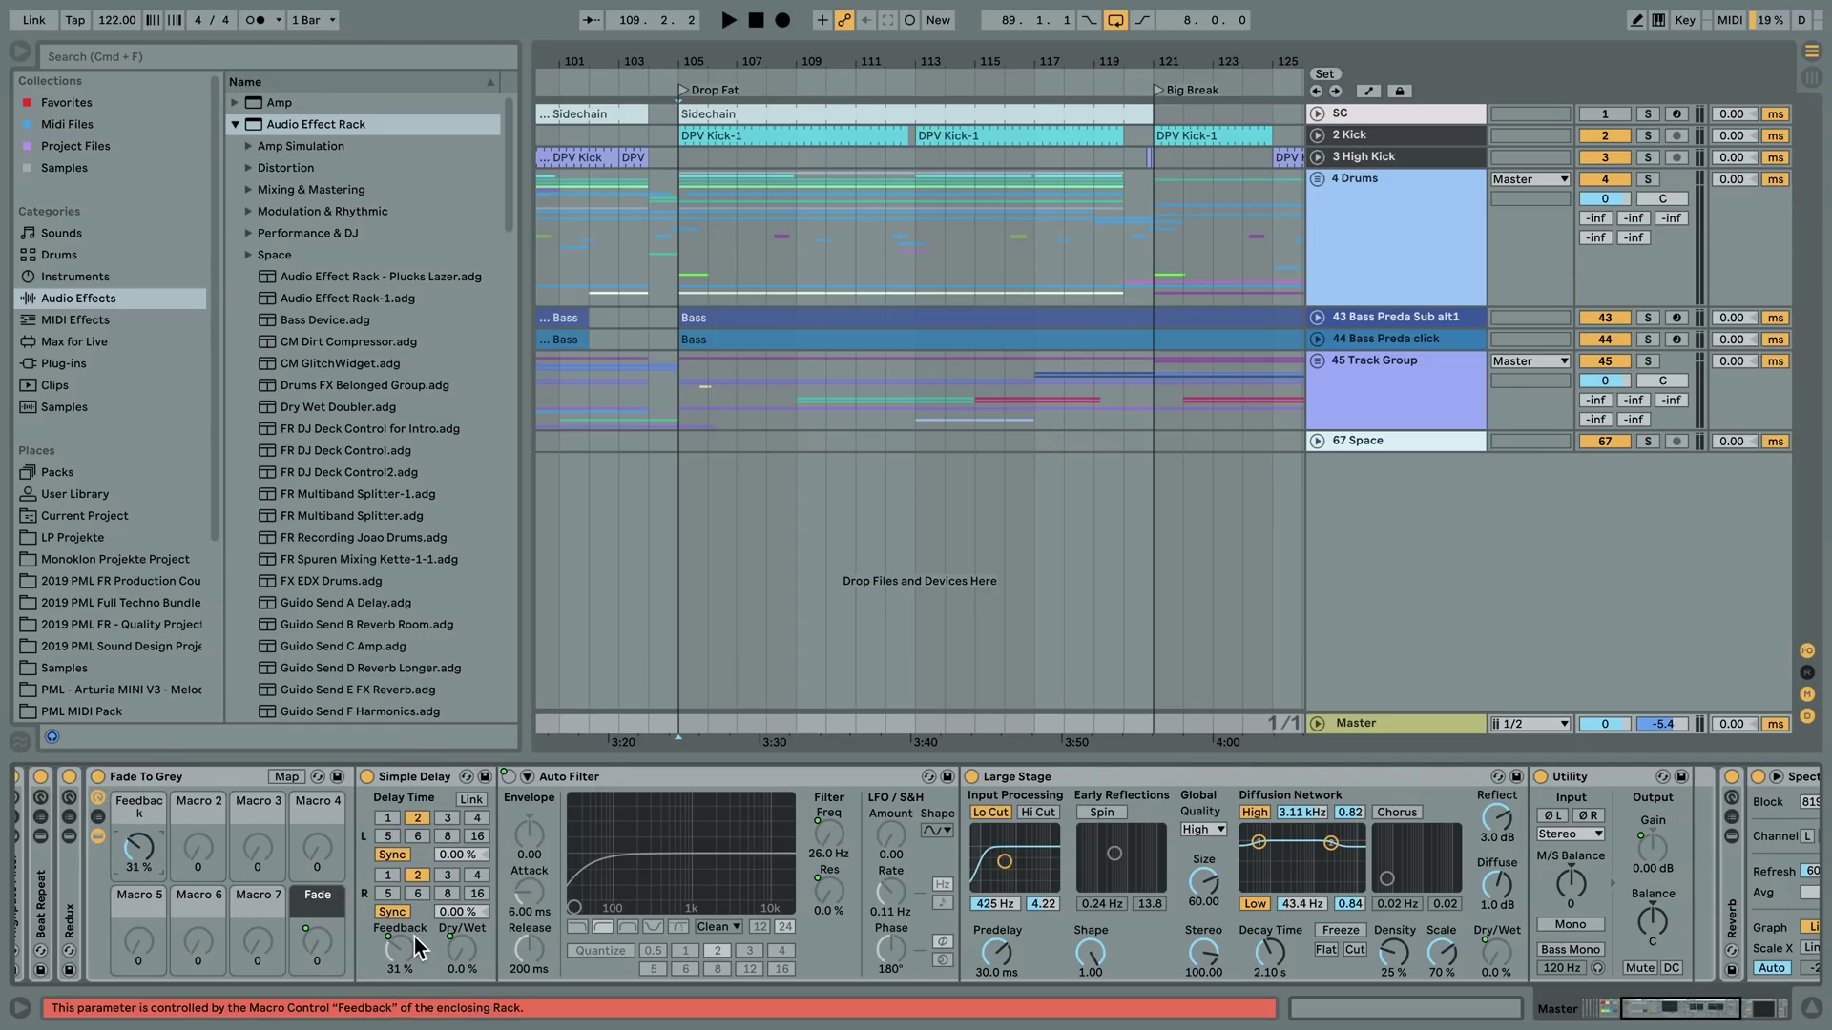
{"action": "left_click", "coordinate": [414, 964]}
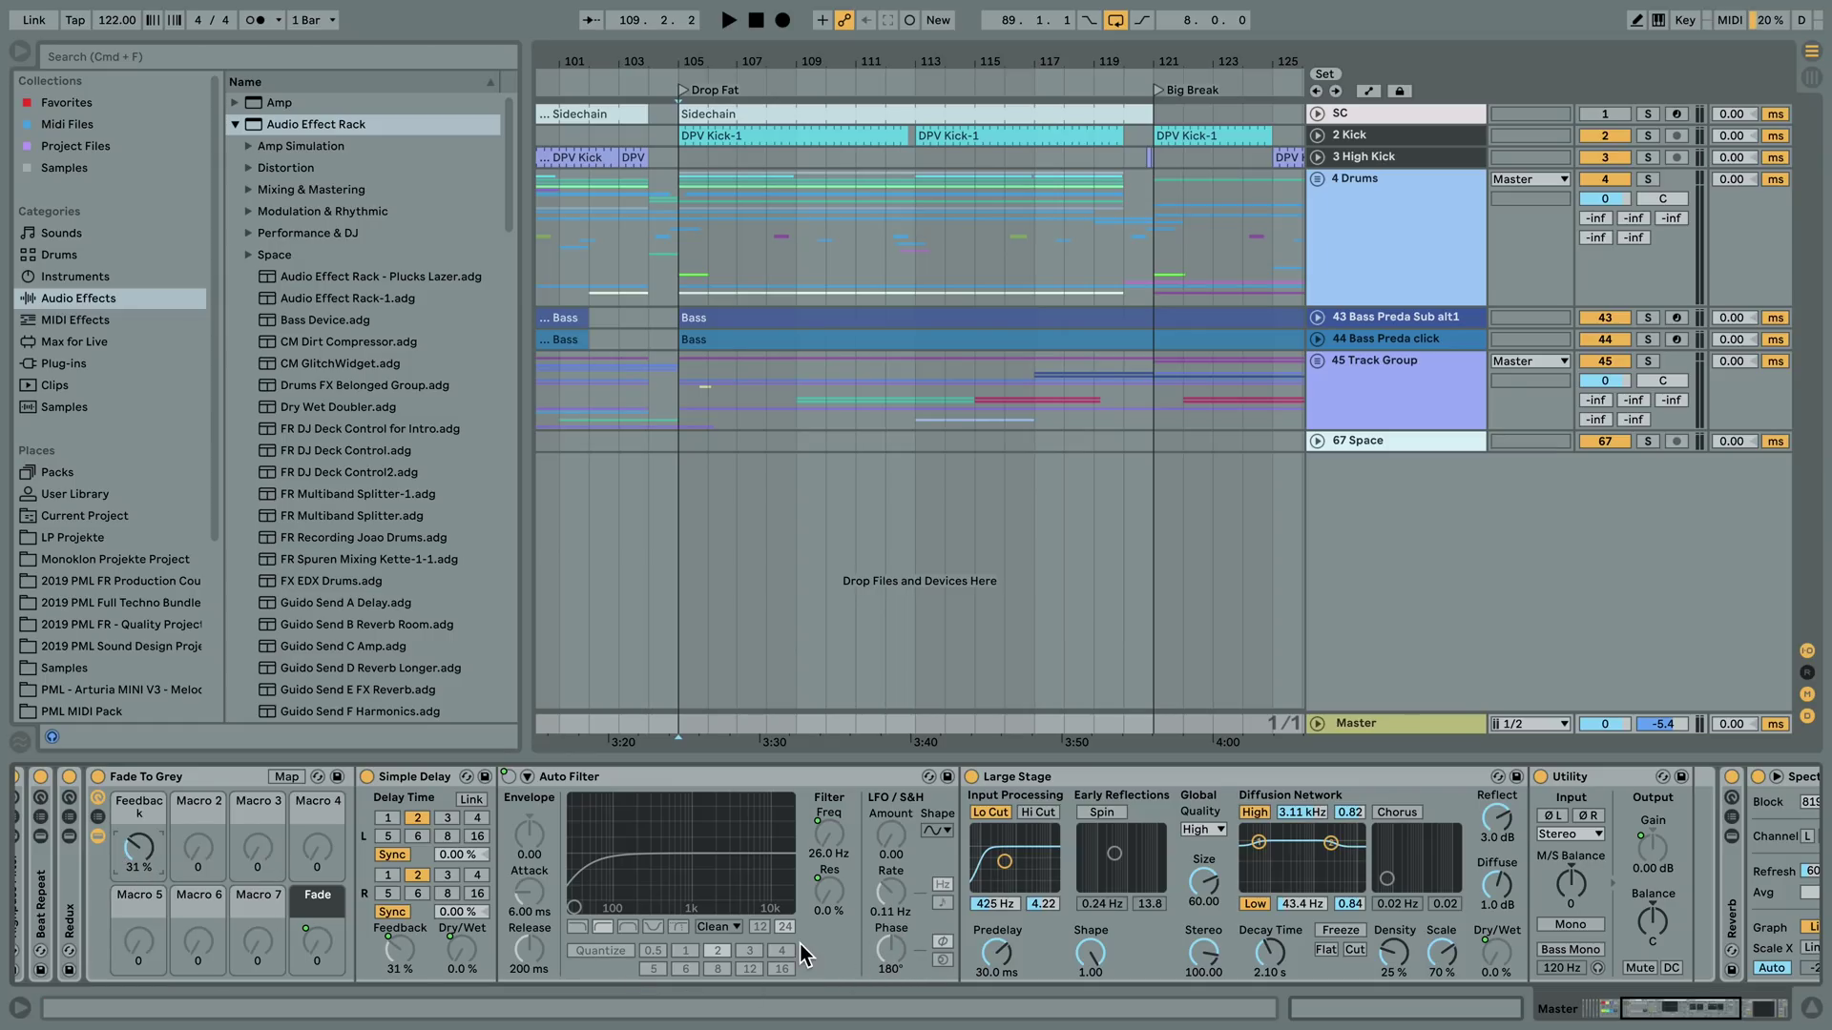
- Map Auto Filter's LFO Phase to the same Feedback macro and turn it up to about 44–48
{"action": "right_click", "coordinate": [897, 959]}
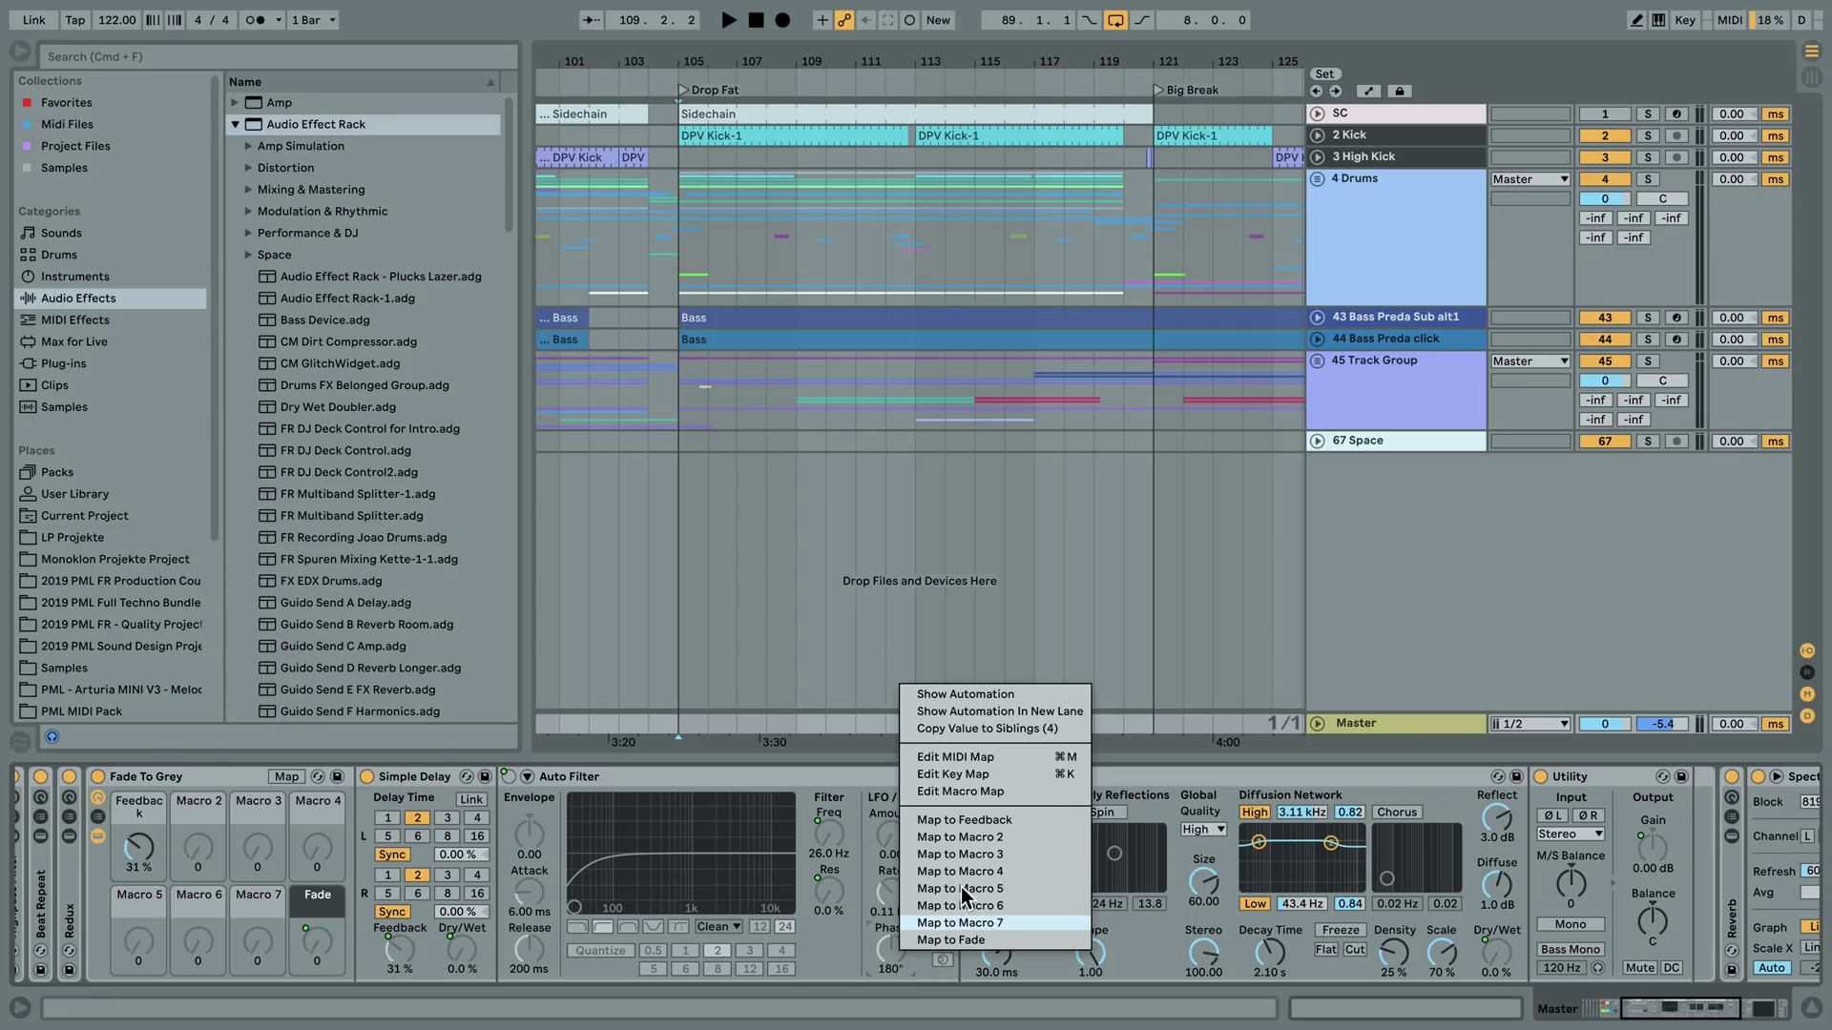
{"action": "left_click", "coordinate": [1021, 818]}
{"action": "left_click_drag", "start_coordinate": [128, 849], "coordinate": [139, 828]}
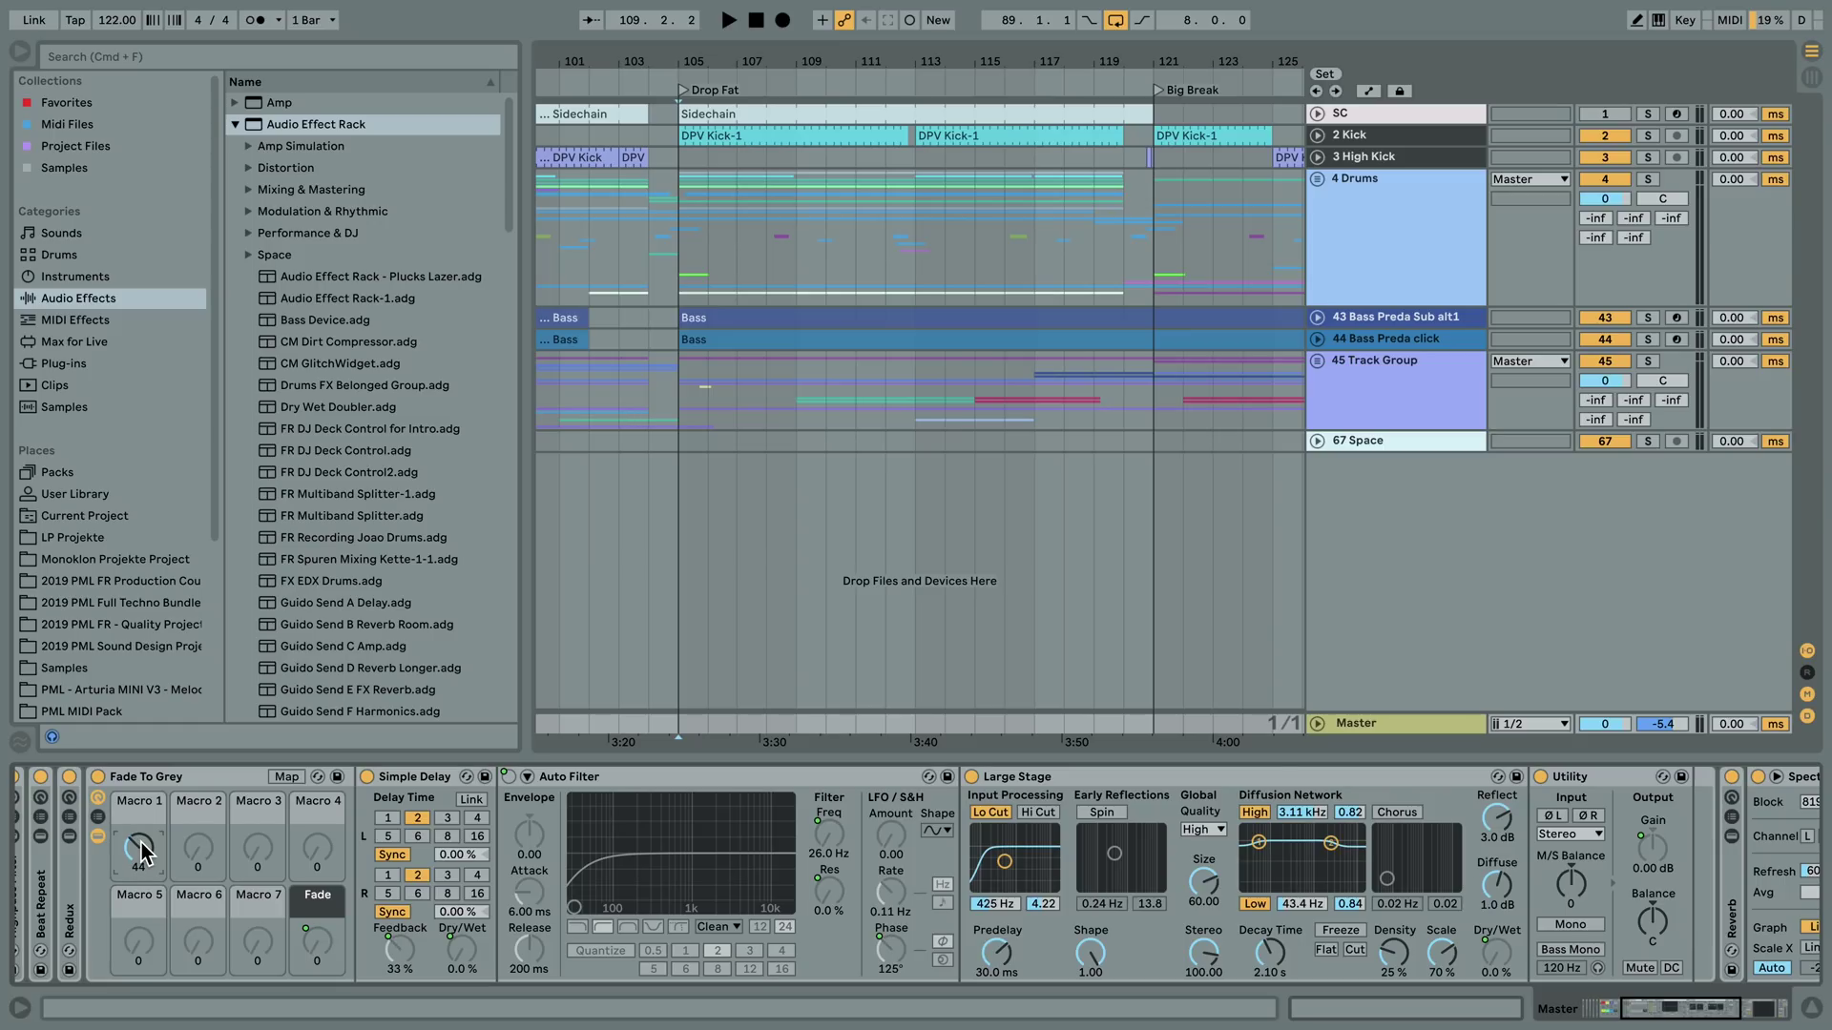
- Remove the test Macro 1 mappings, set FadeGrey to about 36, and start playback
{"action": "key", "text": "Delete"}
{"action": "left_click_drag", "start_coordinate": [1648, 1009], "coordinate": [1624, 1009]}
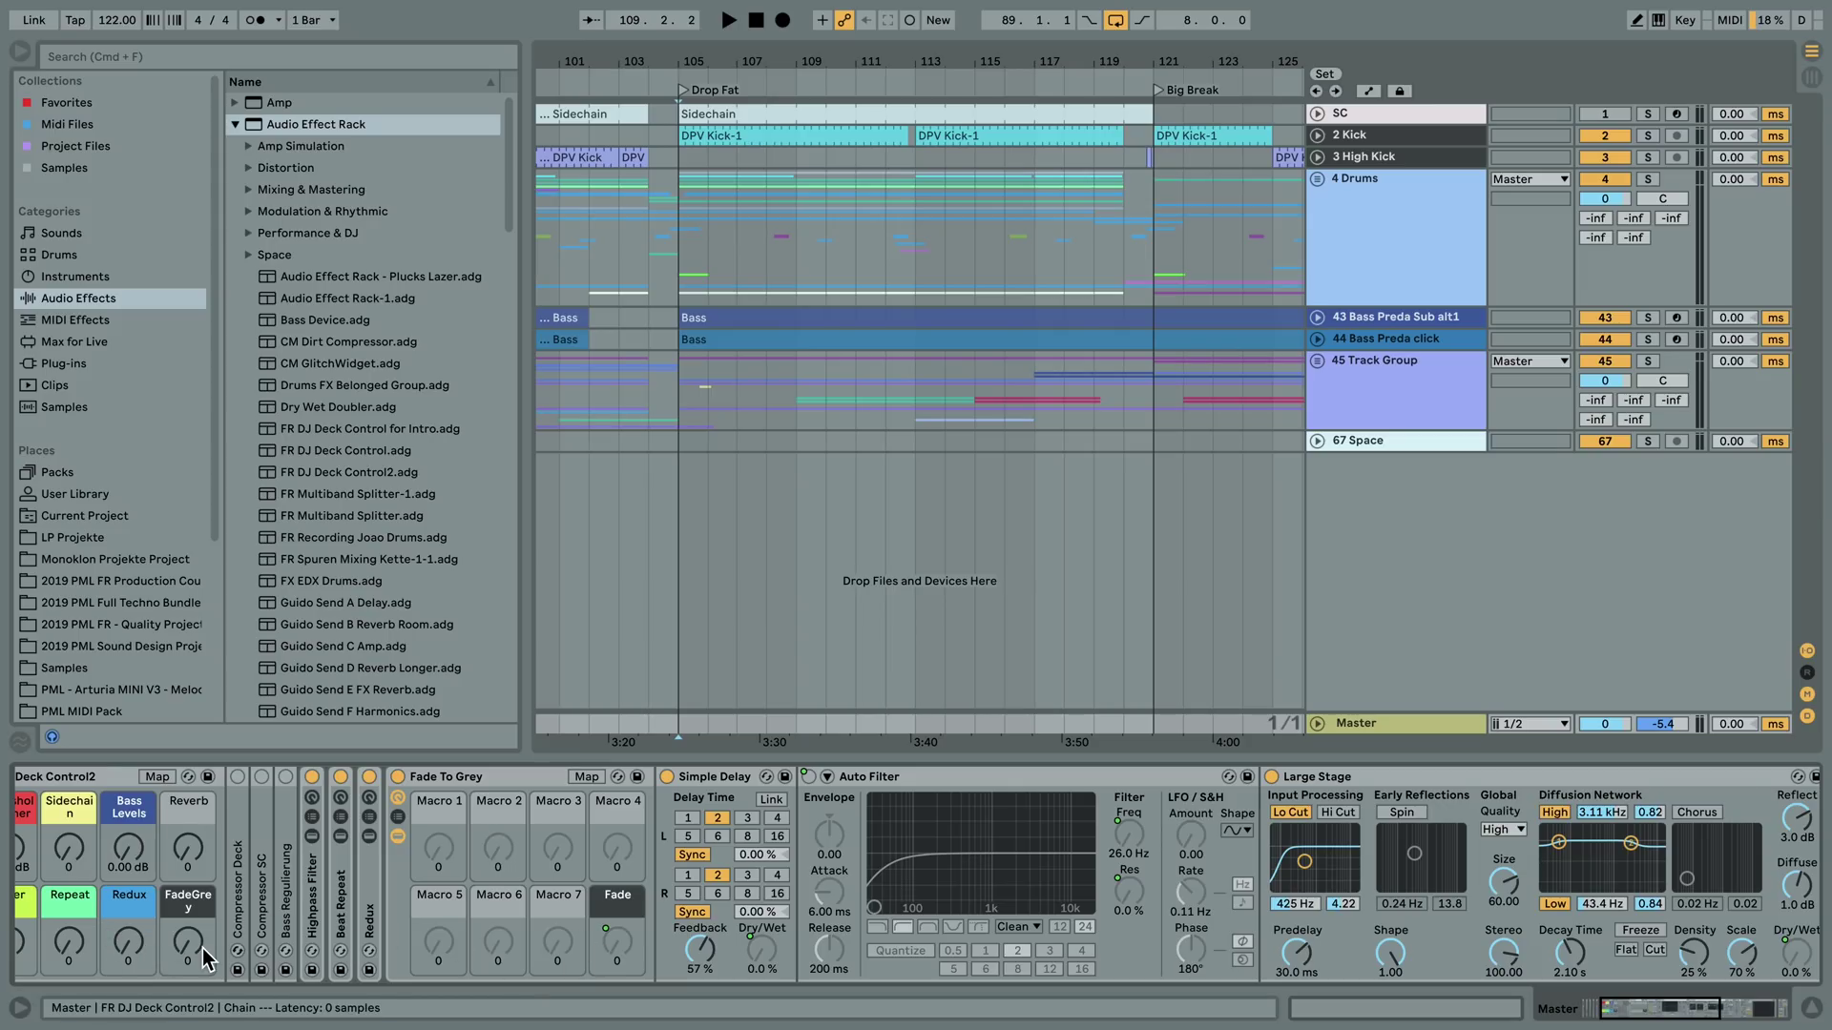
{"action": "left_click_drag", "start_coordinate": [201, 954], "coordinate": [201, 928]}
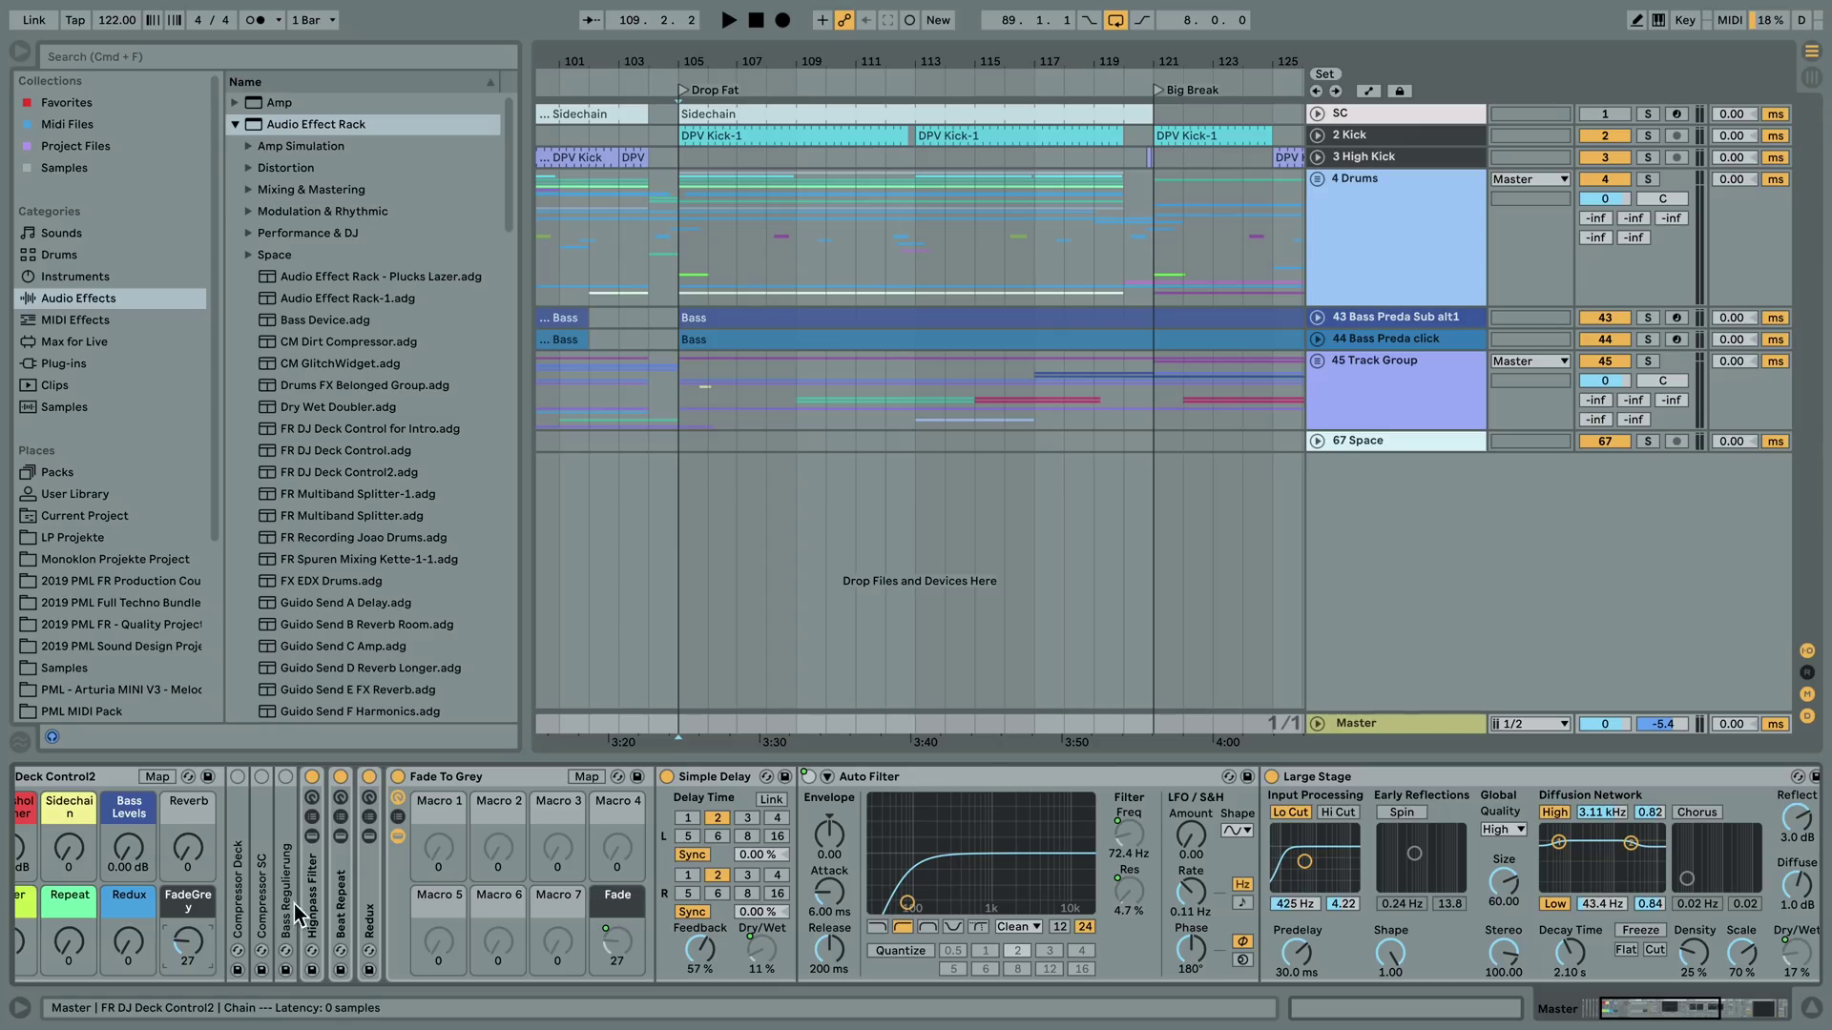
{"action": "left_click_drag", "start_coordinate": [178, 957], "coordinate": [178, 951]}
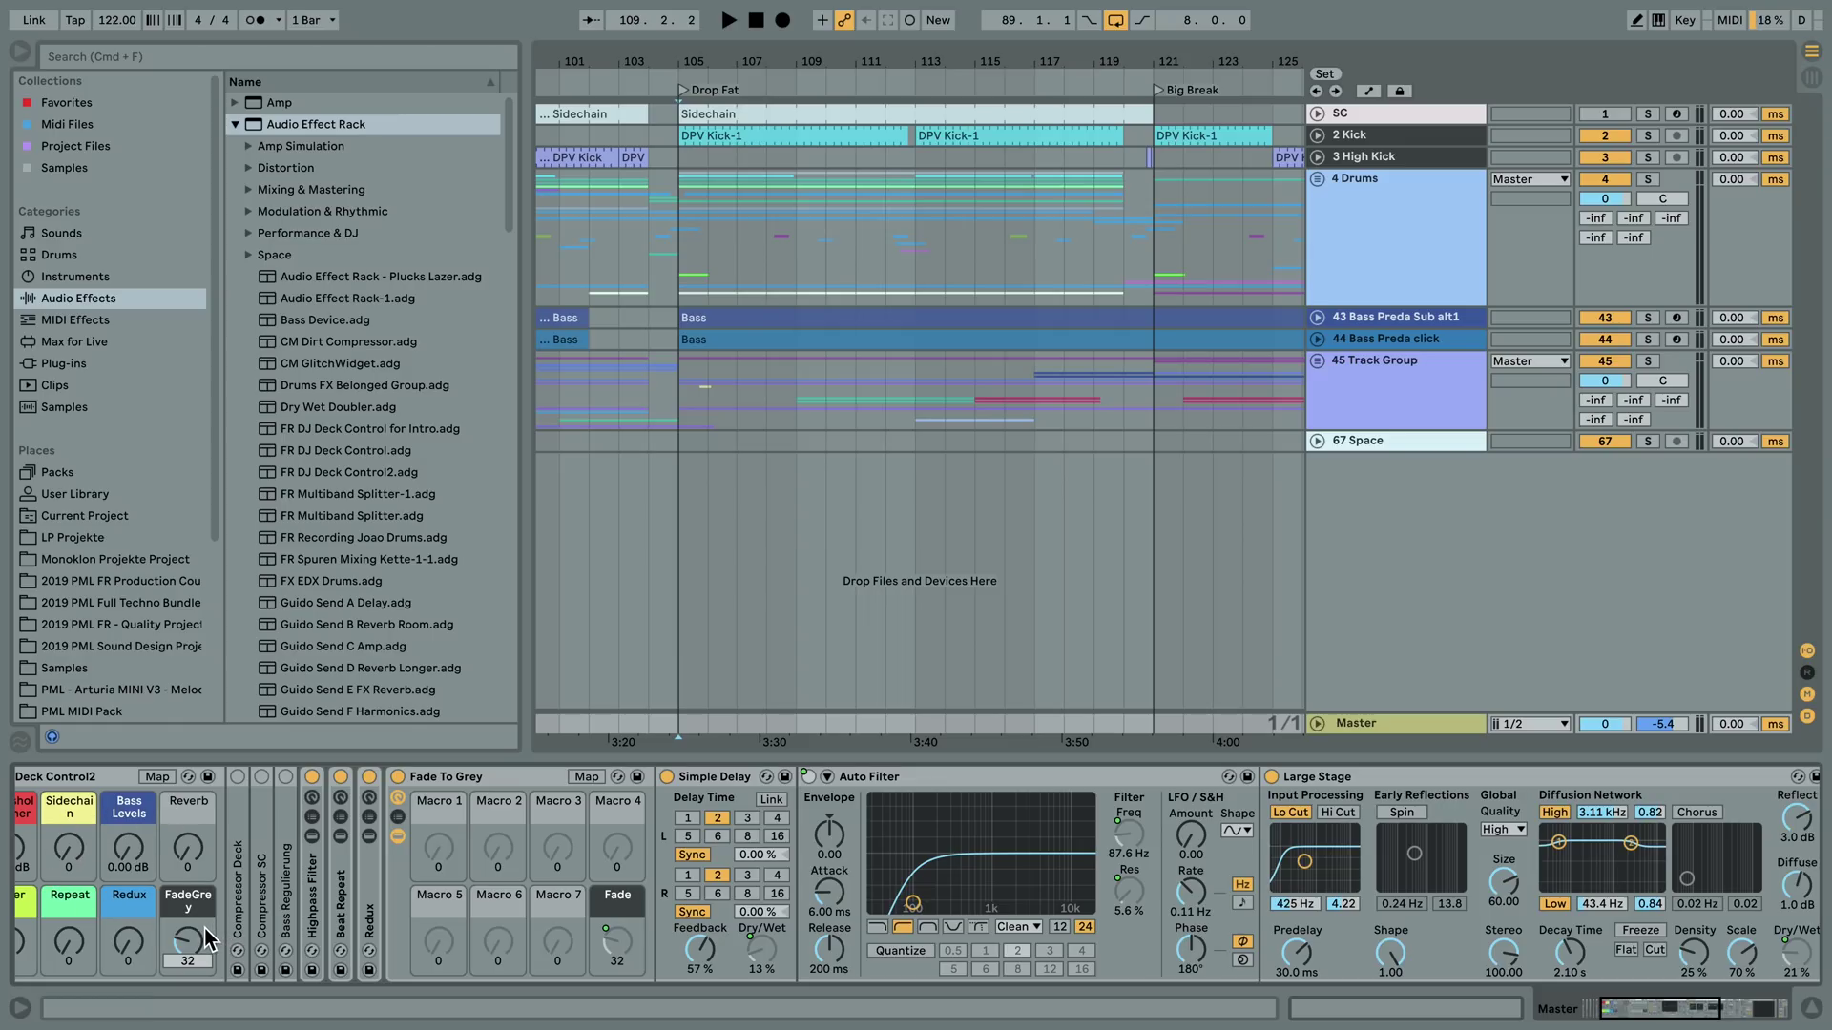
{"action": "left_click_drag", "start_coordinate": [189, 943], "coordinate": [191, 958]}
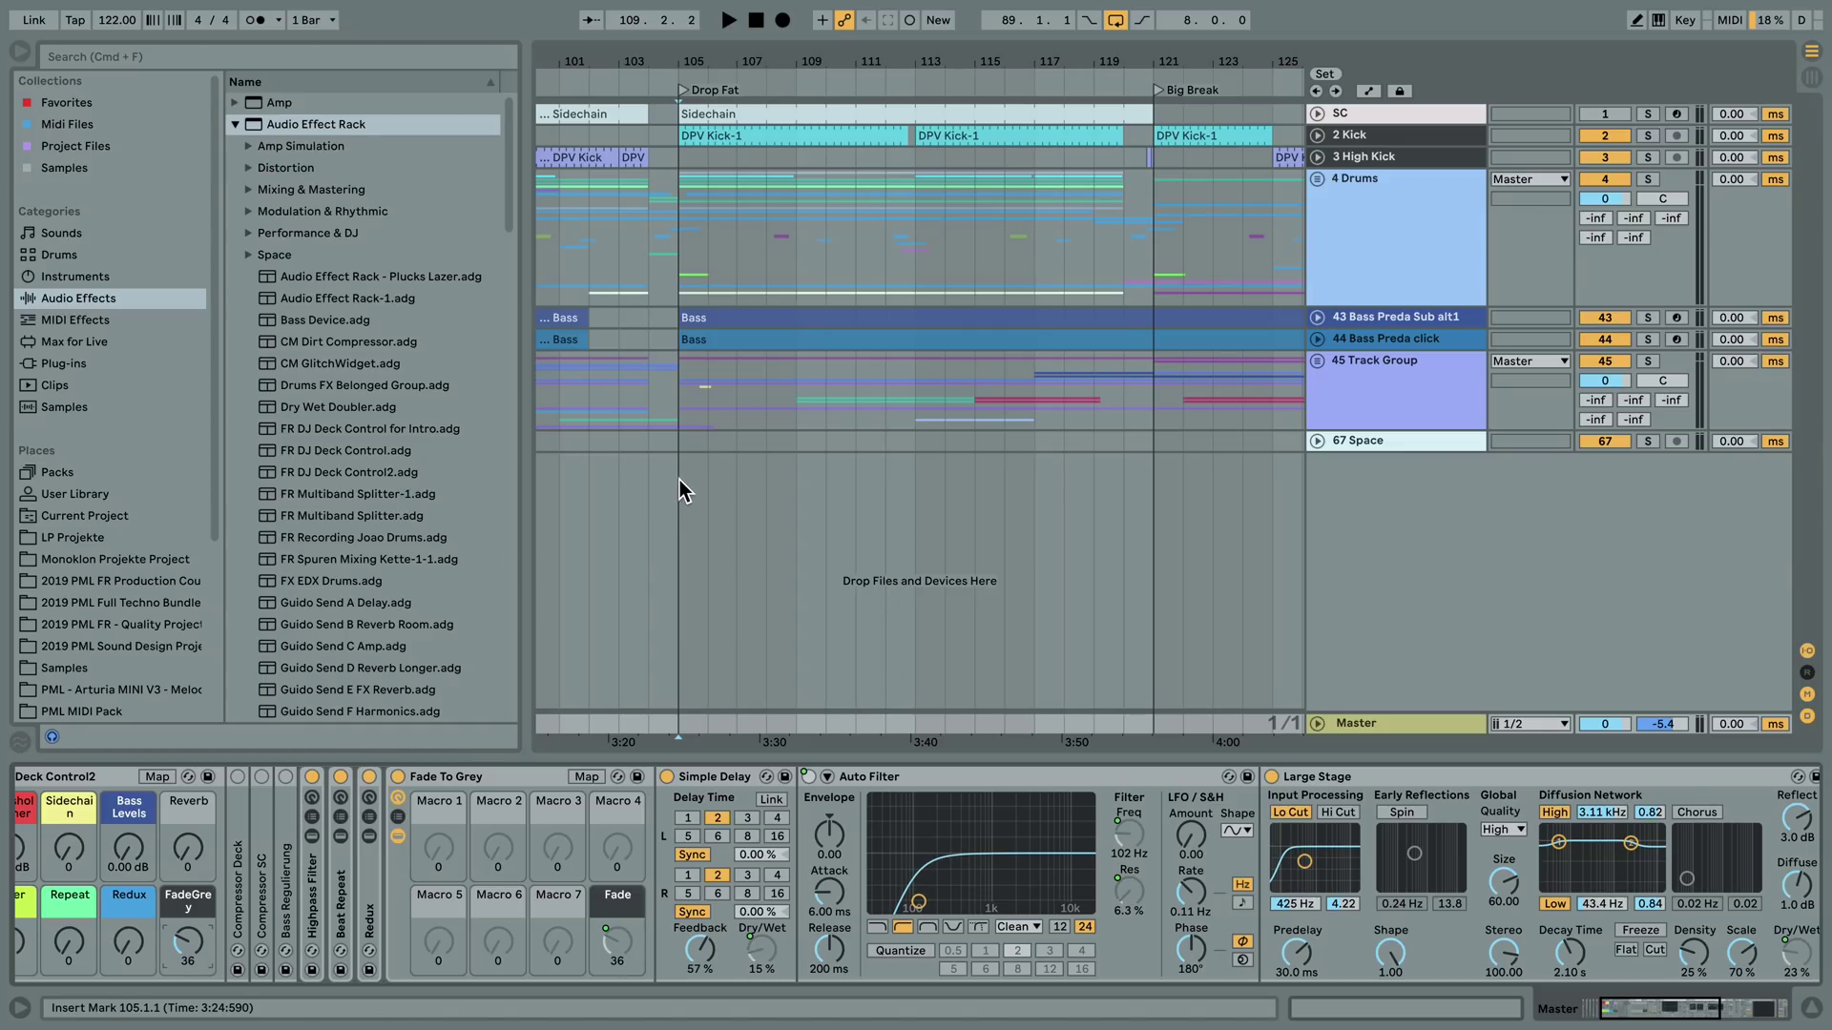
{"action": "key", "text": "Up"}
{"action": "key", "text": "space"}
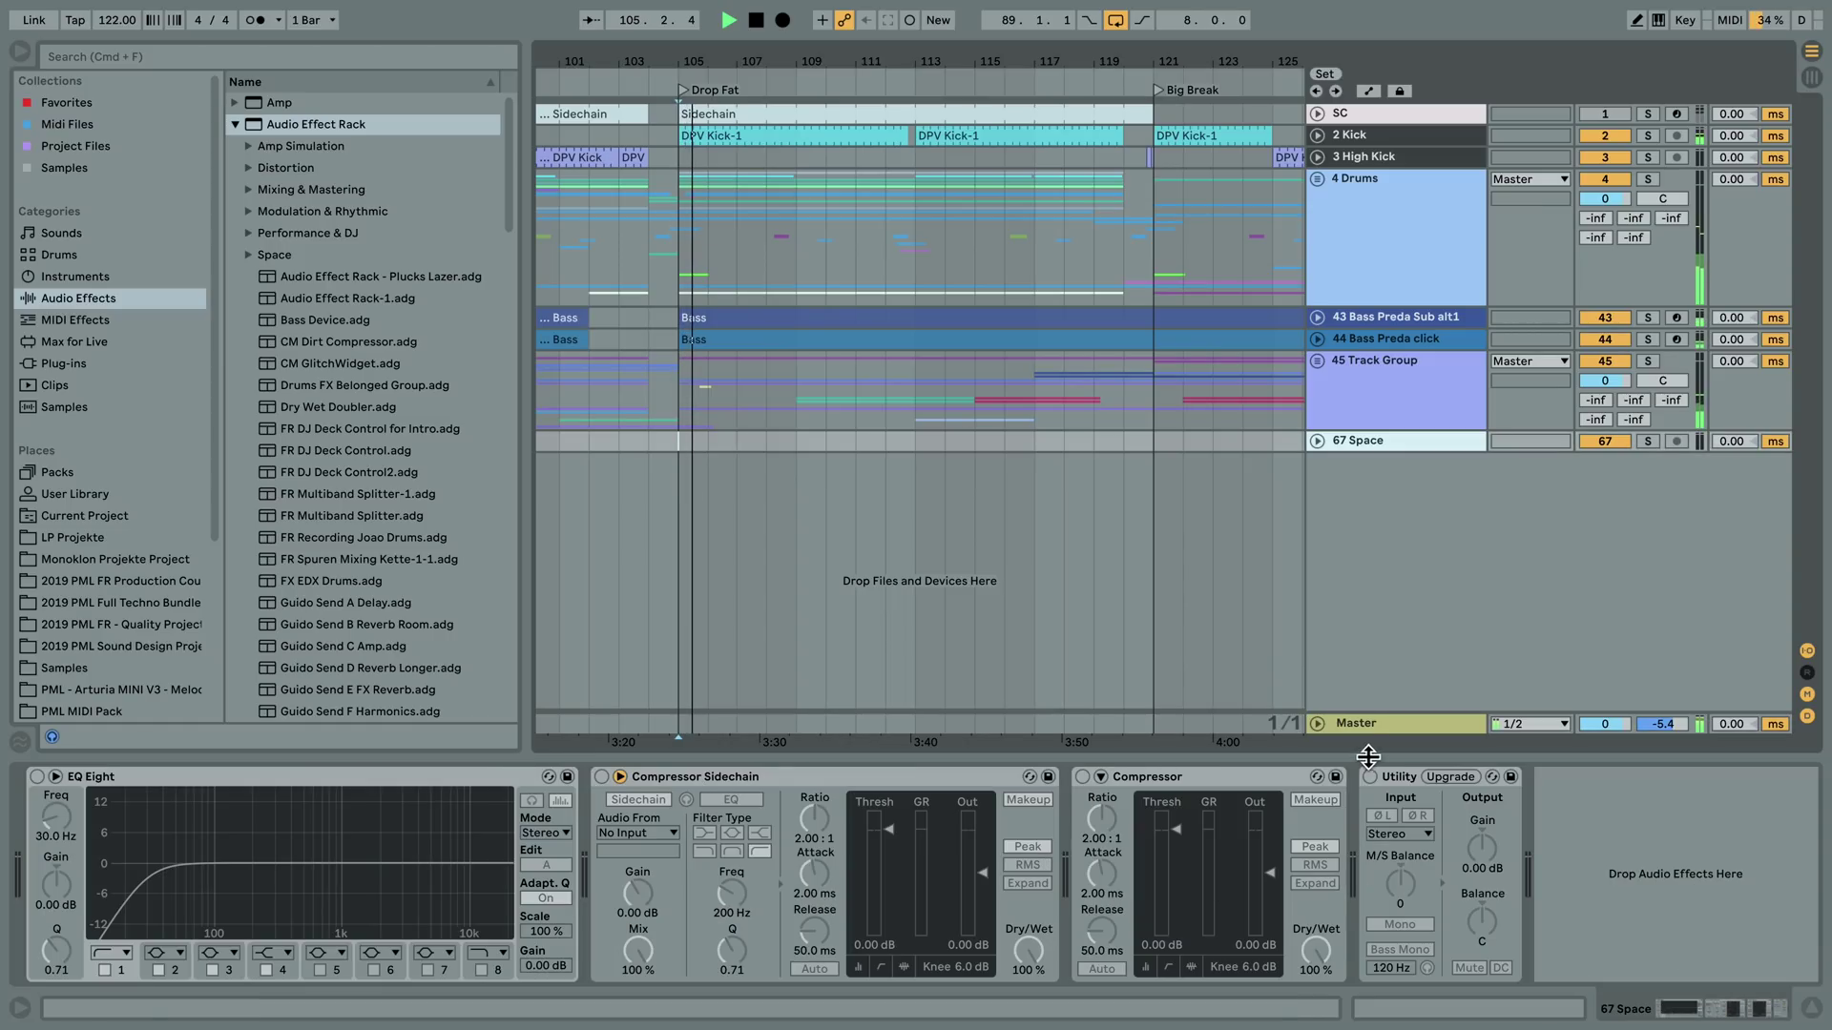
- Sweep the Master's Fade macro up to 85 during playback, then bring it back down low
{"action": "left_click", "coordinate": [1371, 721]}
{"action": "left_click_drag", "start_coordinate": [617, 942], "coordinate": [678, 973]}
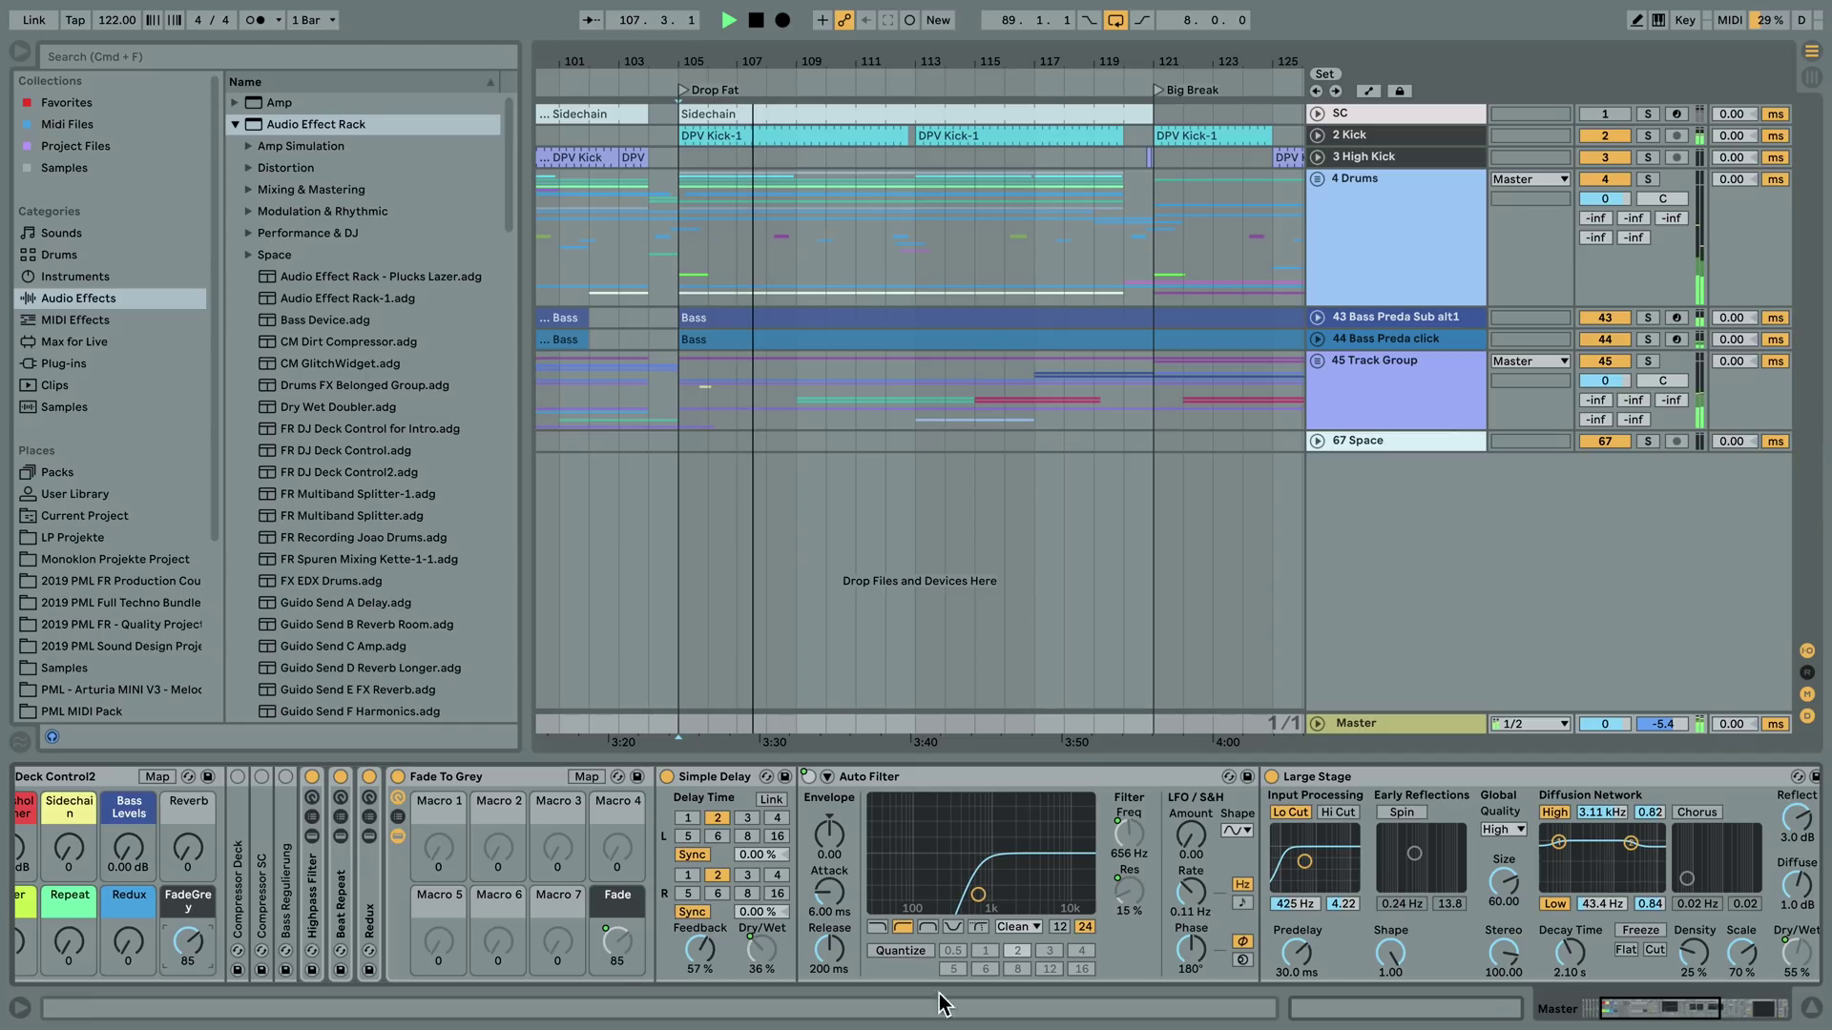
{"action": "left_click_drag", "start_coordinate": [1677, 1010], "coordinate": [1683, 1010]}
{"action": "left_click_drag", "start_coordinate": [61, 959], "coordinate": [61, 1026]}
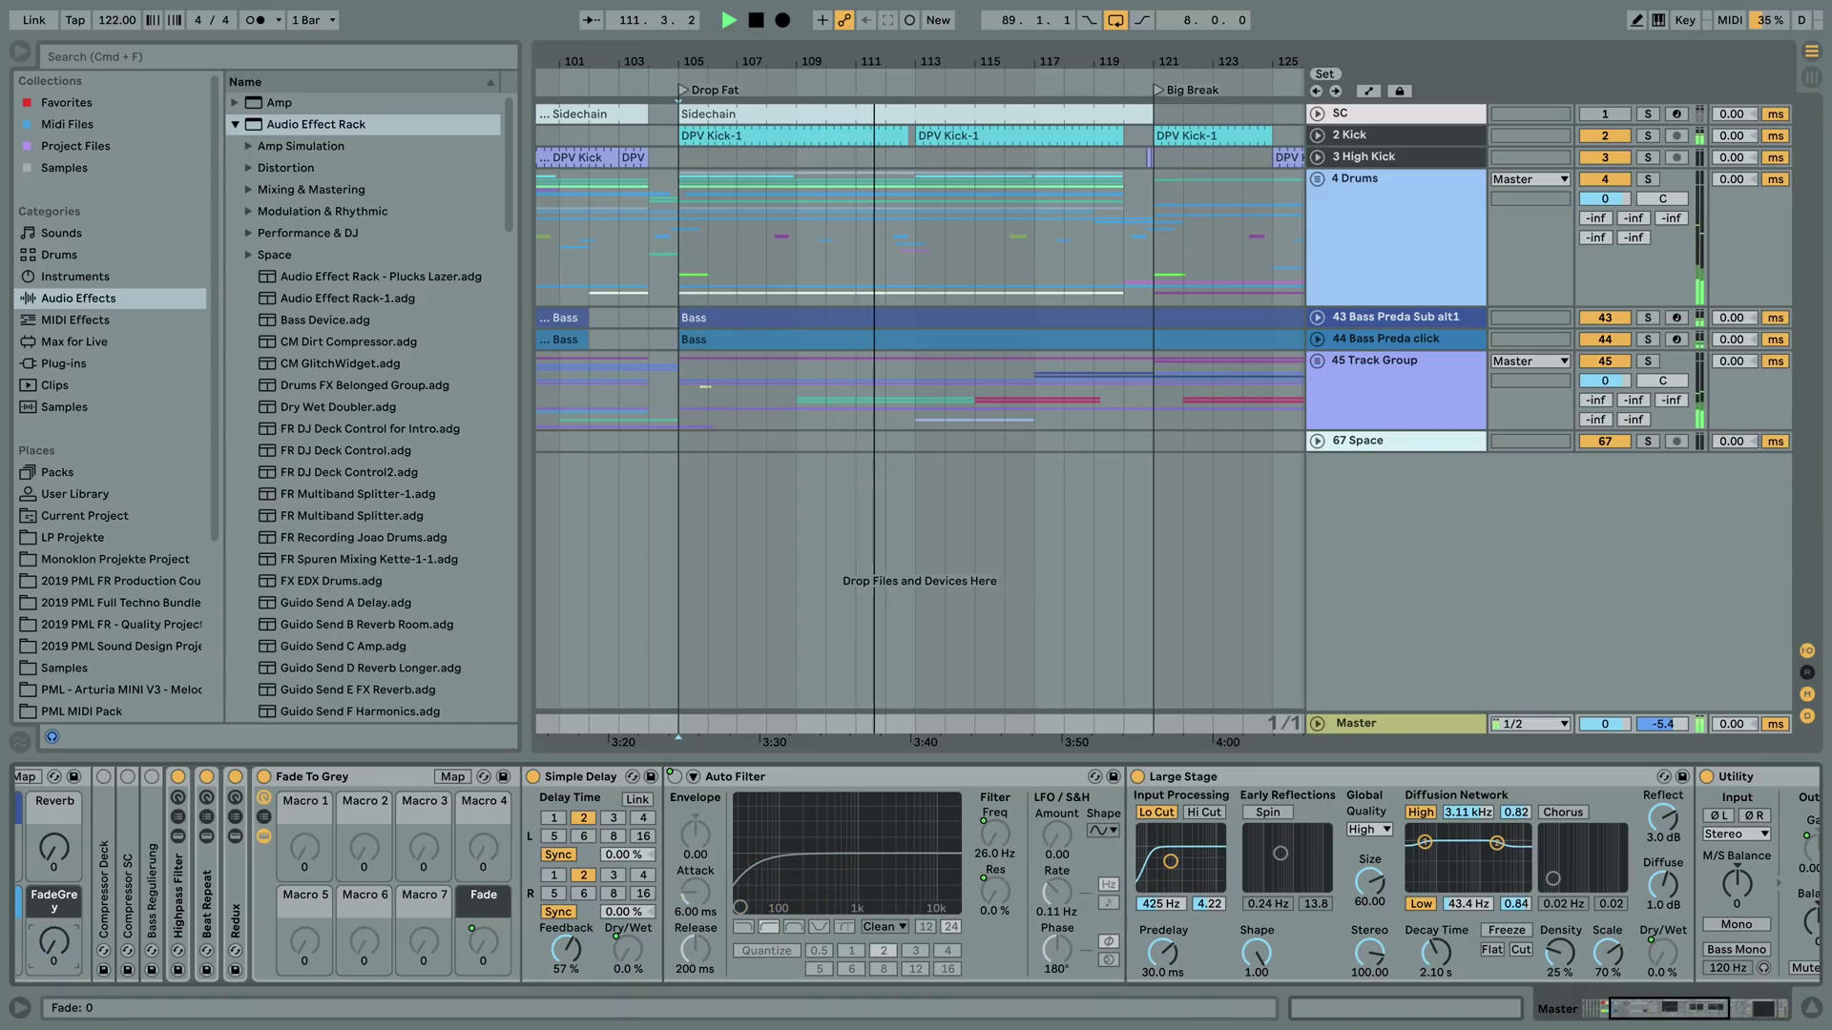
{"action": "mouse_move", "coordinate": [61, 1027]}
{"action": "left_mouse_down"}
{"action": "mouse_move", "coordinate": [61, 893]}
{"action": "mouse_move", "coordinate": [61, 1000]}
{"action": "left_mouse_up"}
- Stop playback and check that the reverb and delay Dry/Wet knobs are driven by the Fade macro
{"action": "key", "text": "space"}
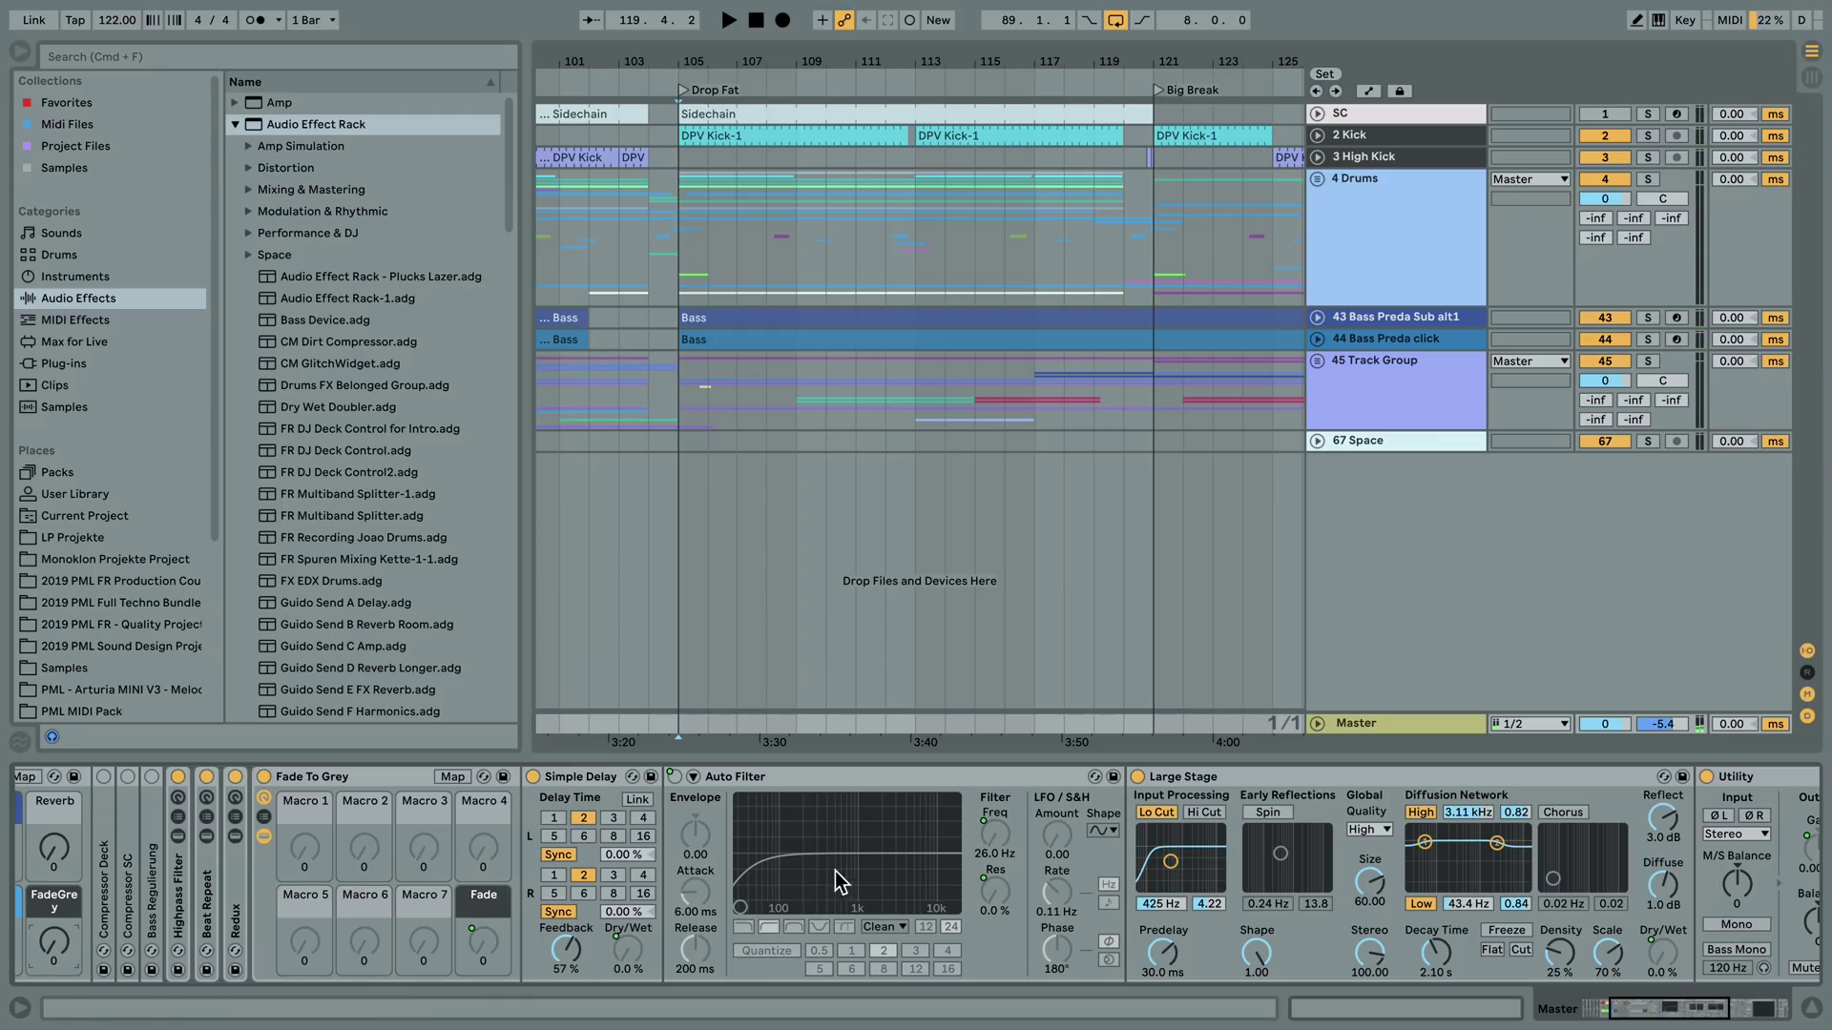
{"action": "left_click", "coordinate": [1662, 953]}
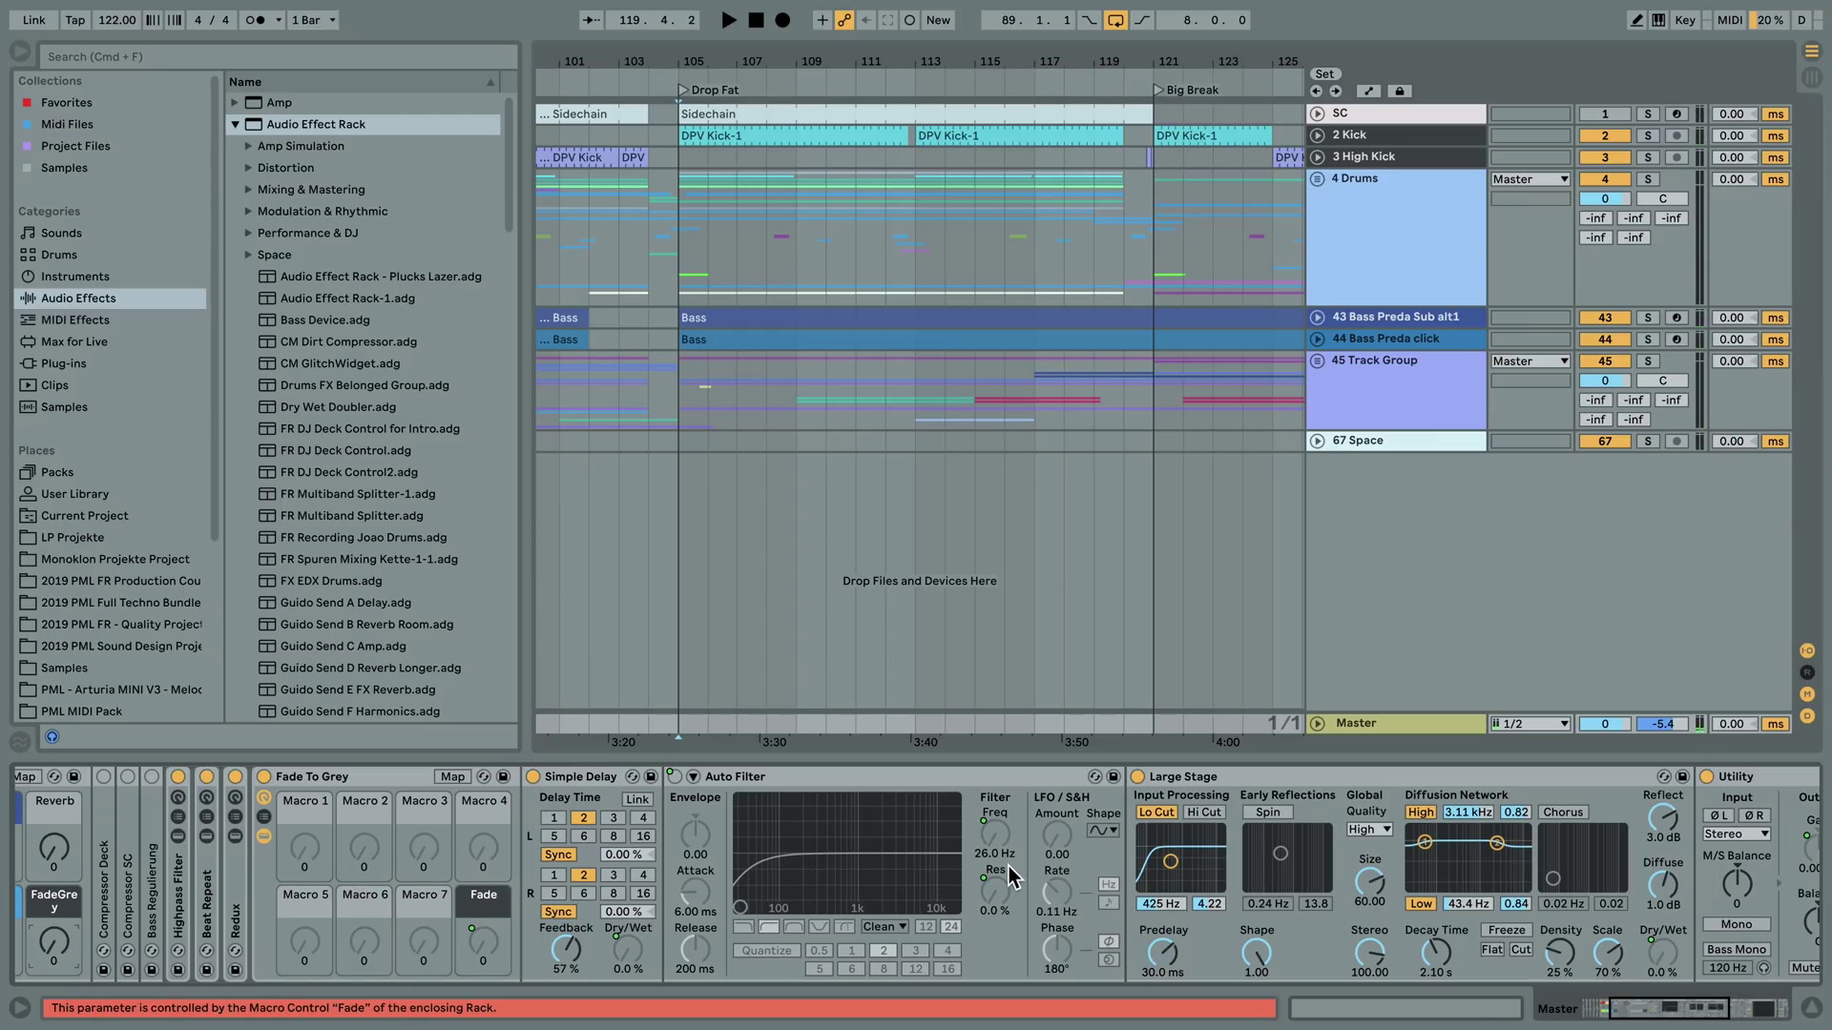
{"action": "left_click", "coordinate": [1675, 950]}
{"action": "left_click", "coordinate": [635, 954]}
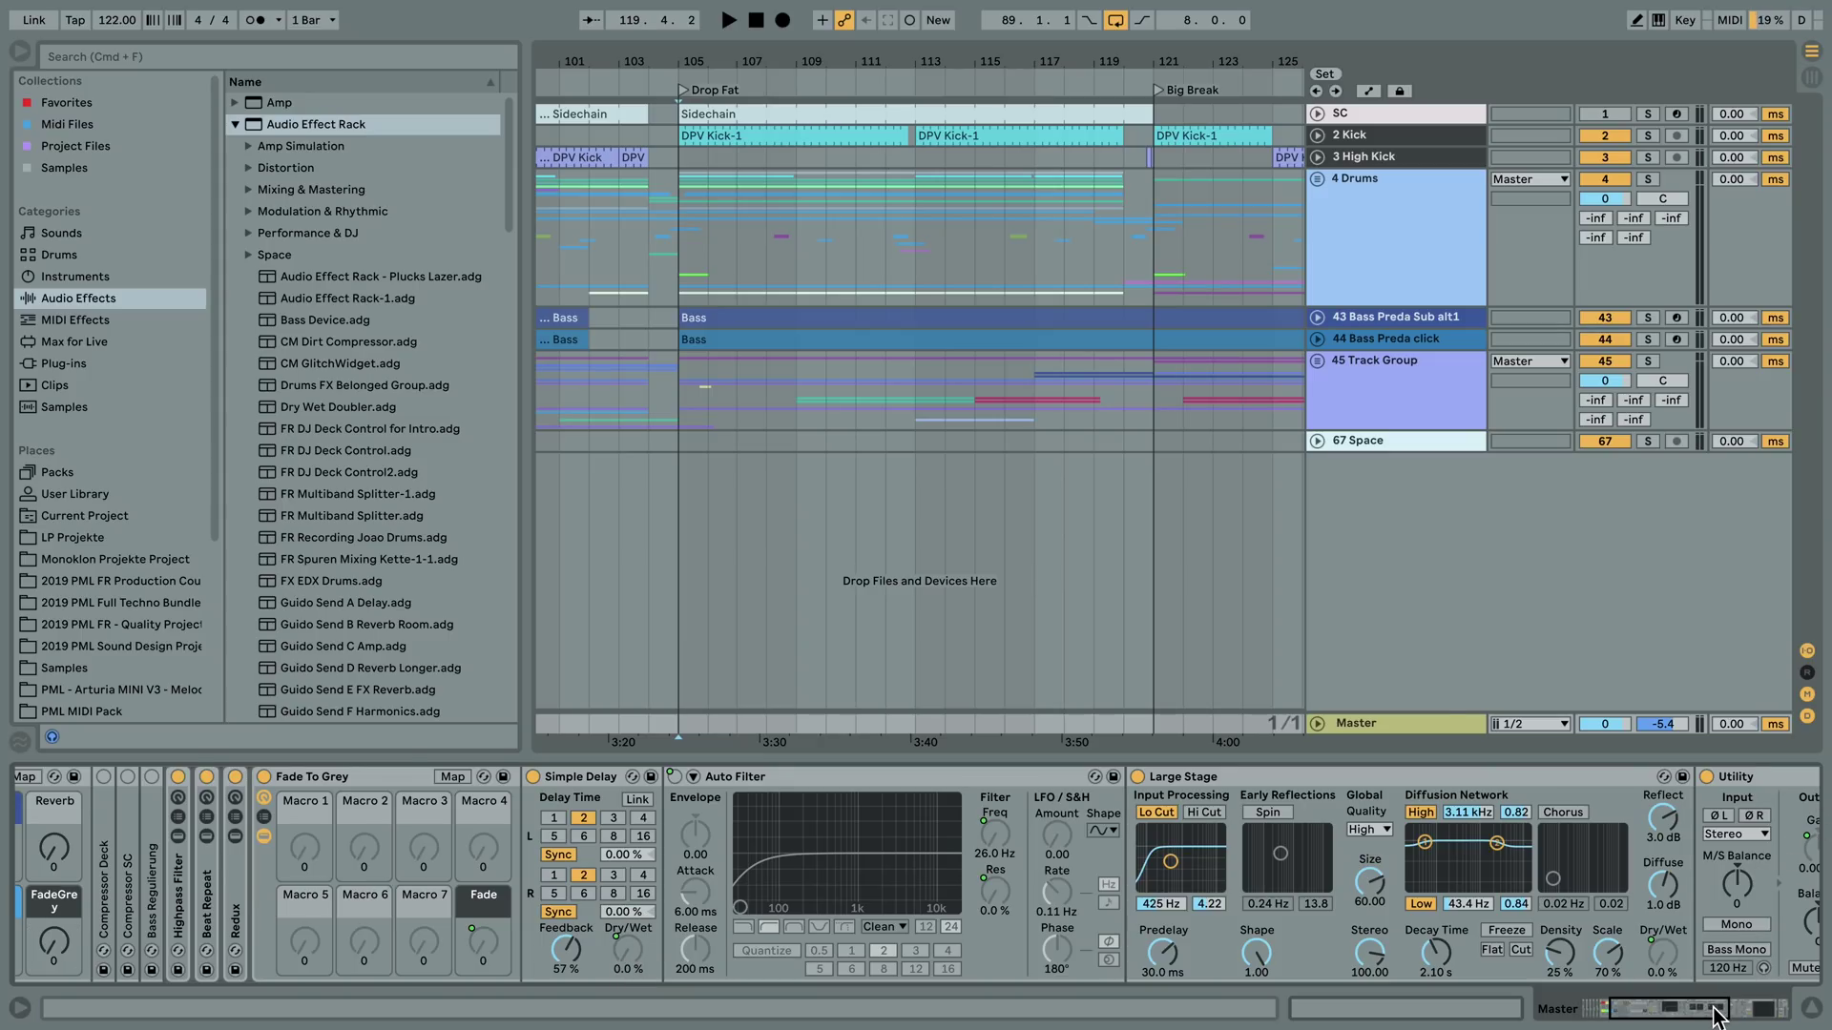
{"action": "left_click_drag", "start_coordinate": [1715, 1017], "coordinate": [1720, 1016]}
{"action": "left_click", "coordinate": [1761, 844]}
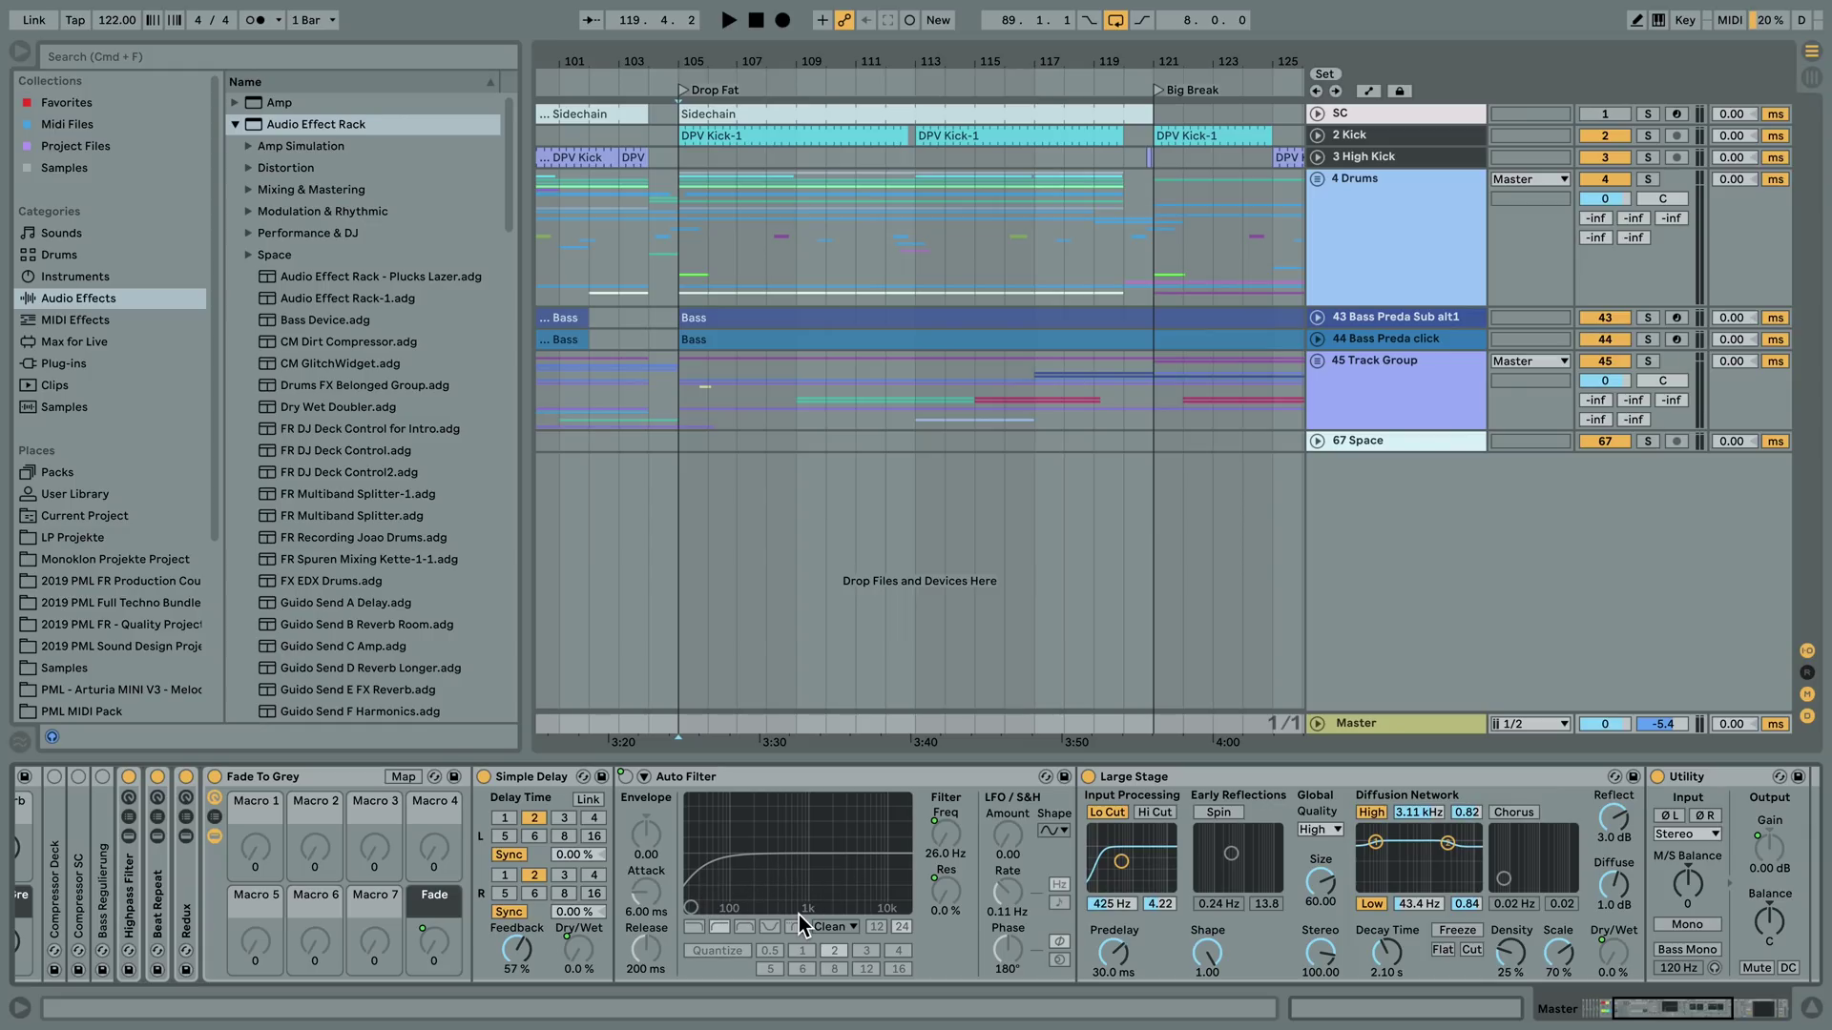
{"action": "left_click", "coordinate": [403, 777]}
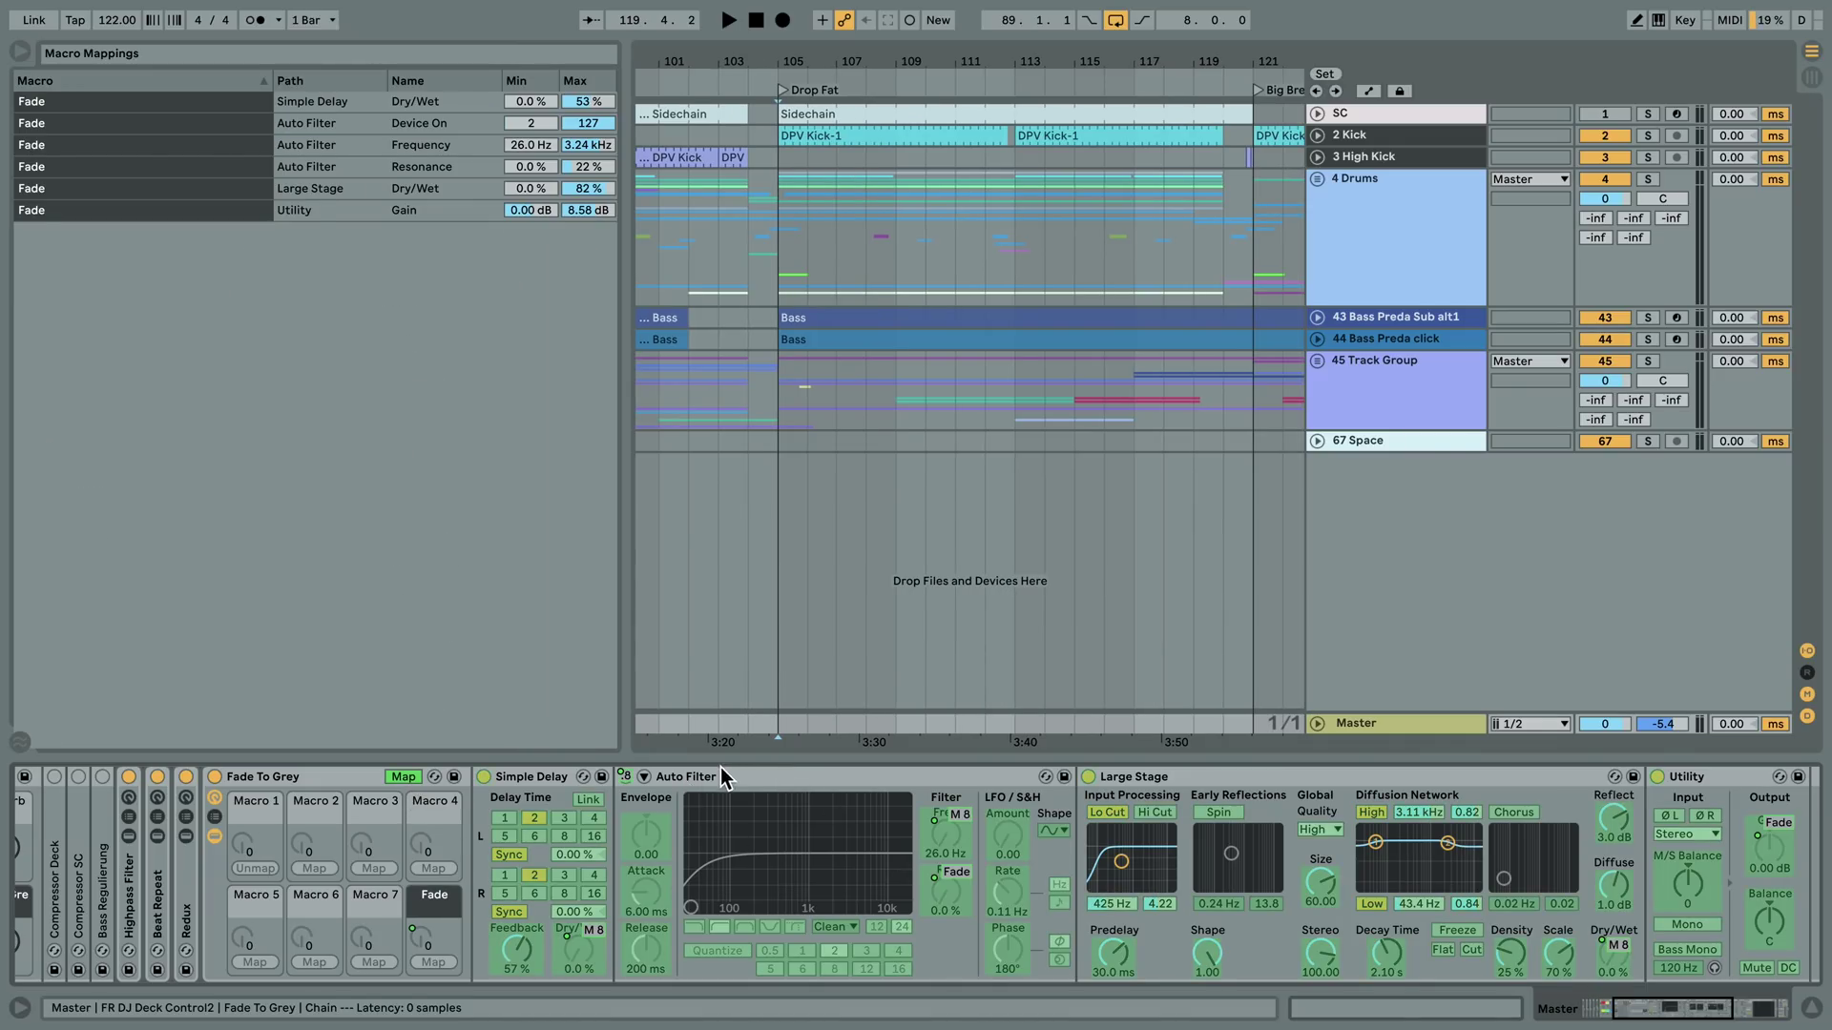
{"action": "left_click", "coordinate": [805, 781]}
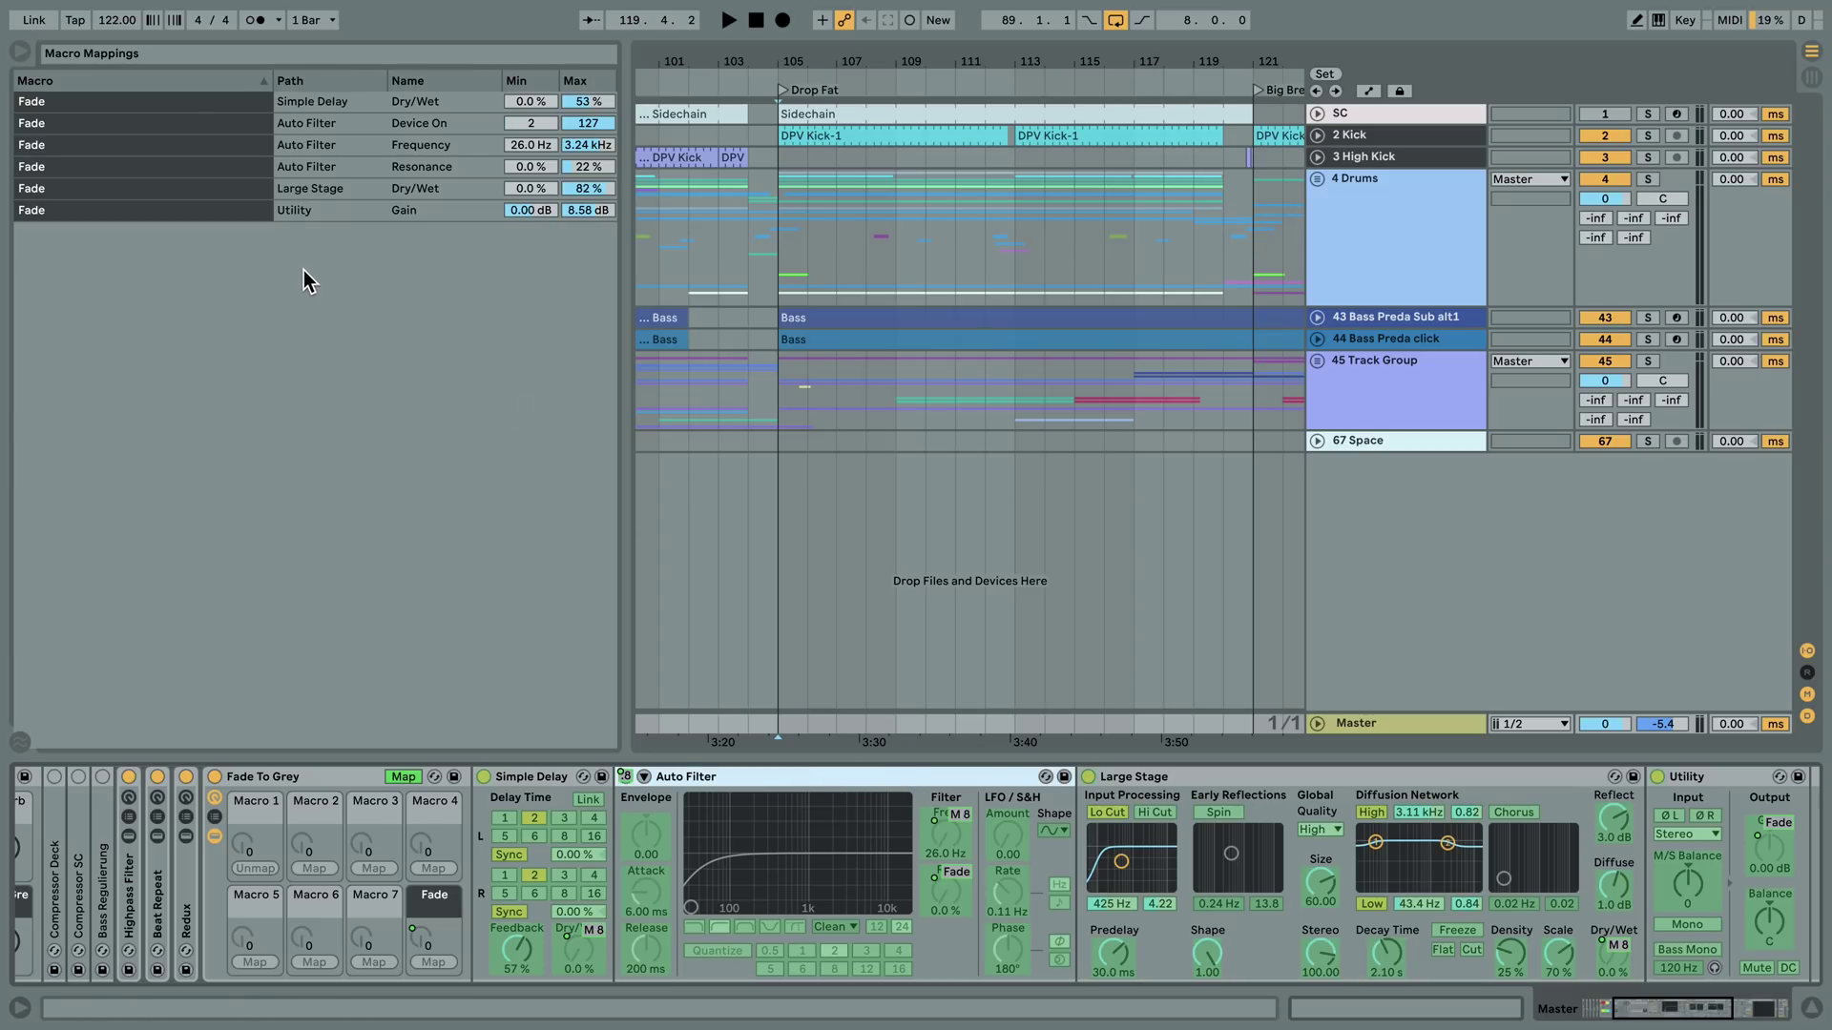
{"action": "left_click", "coordinate": [225, 134]}
{"action": "left_click", "coordinate": [215, 147]}
{"action": "left_click", "coordinate": [218, 170]}
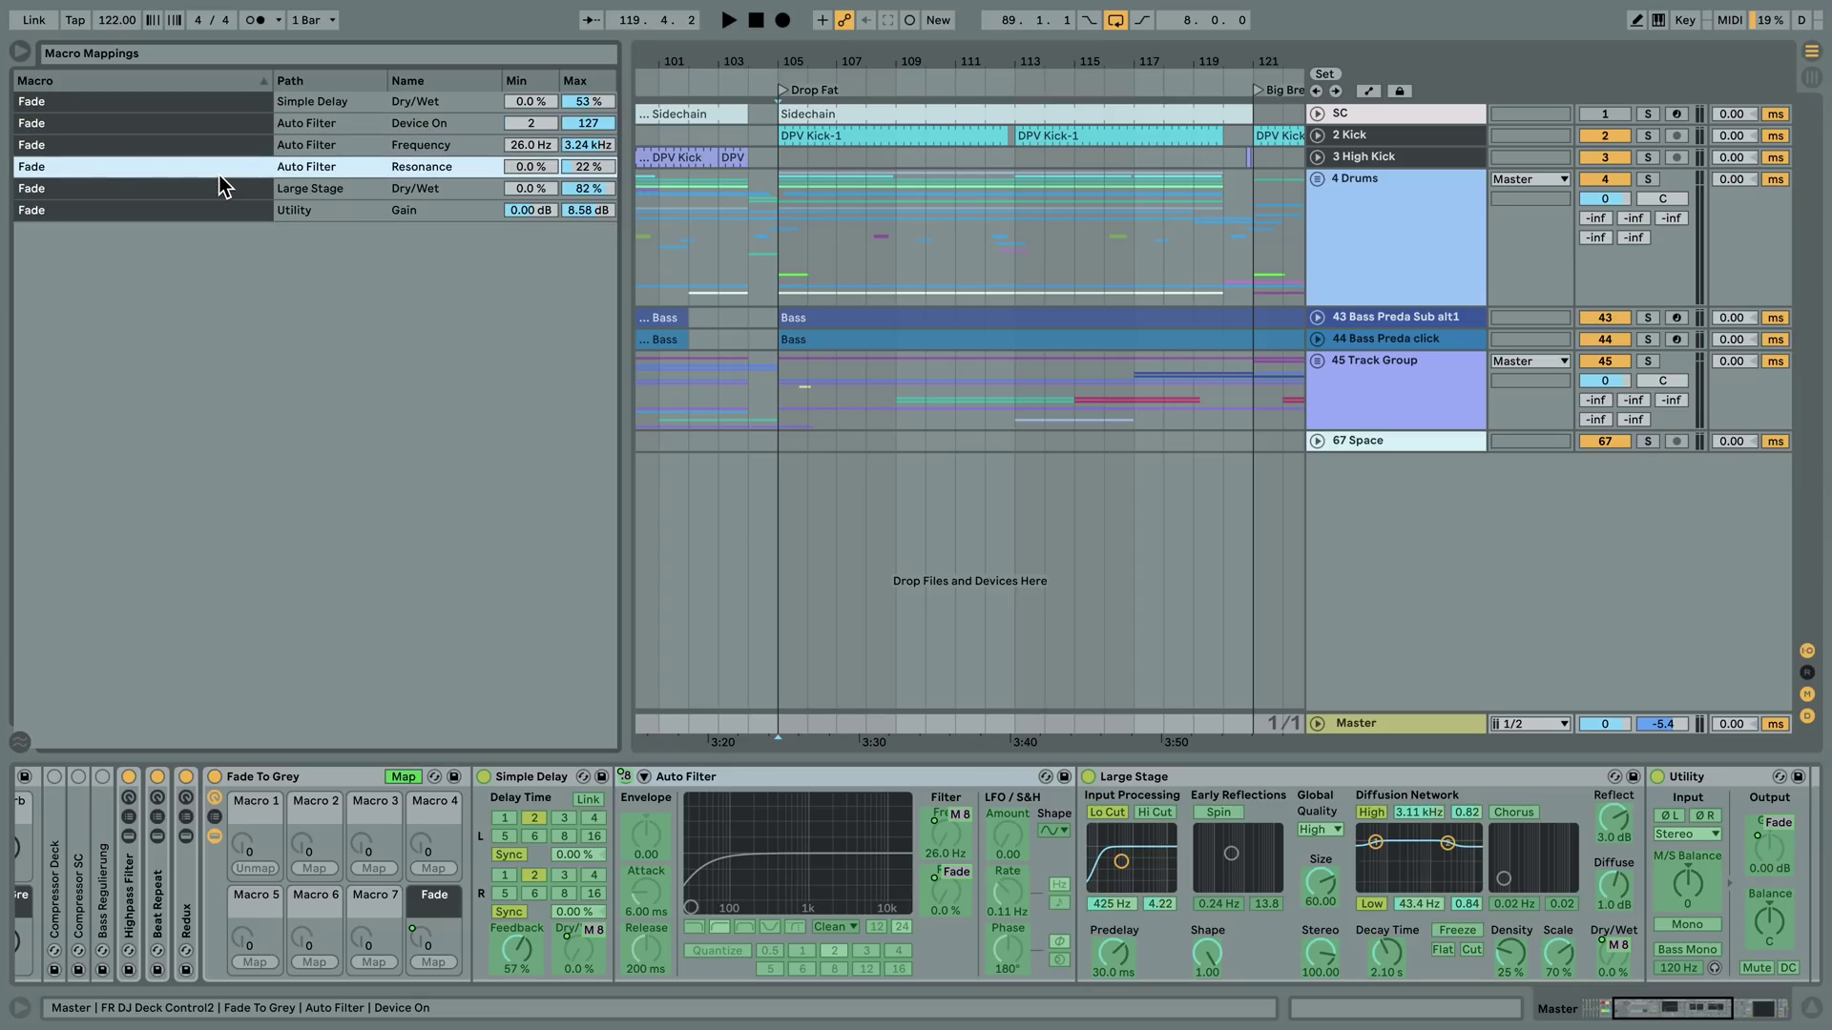
{"action": "left_click", "coordinate": [220, 129]}
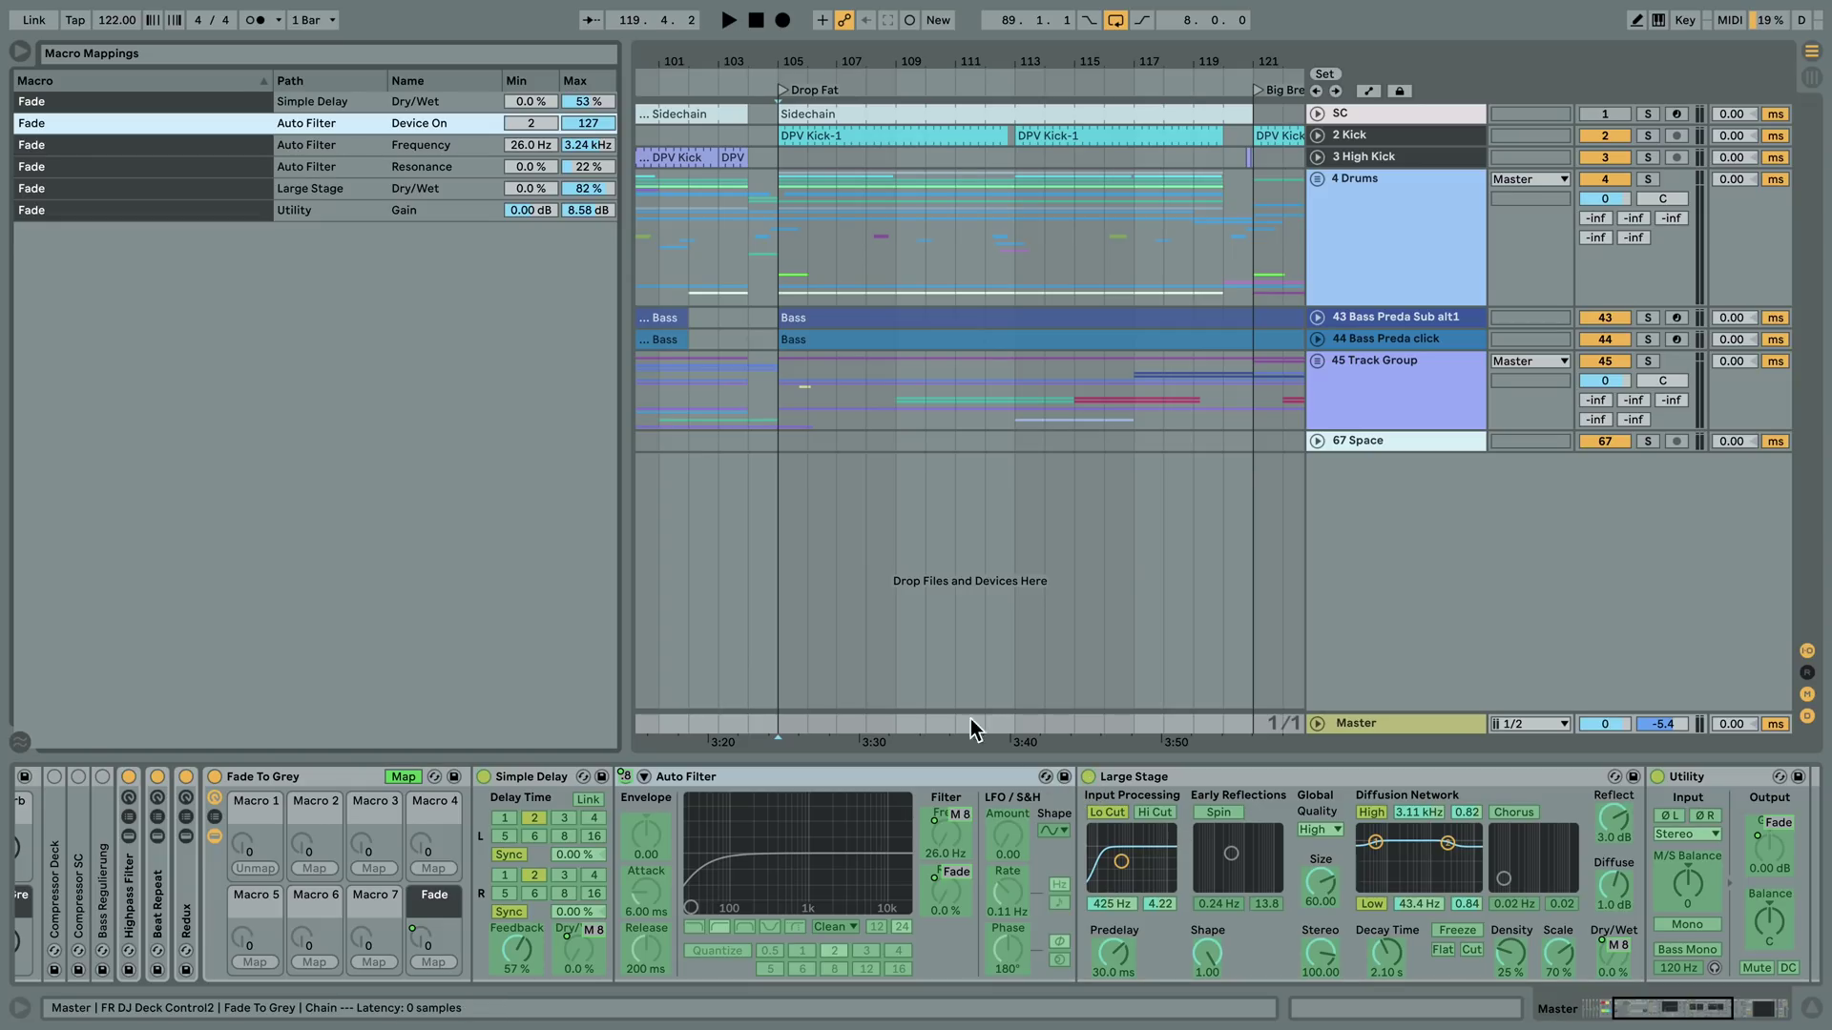
{"action": "left_click", "coordinate": [433, 941]}
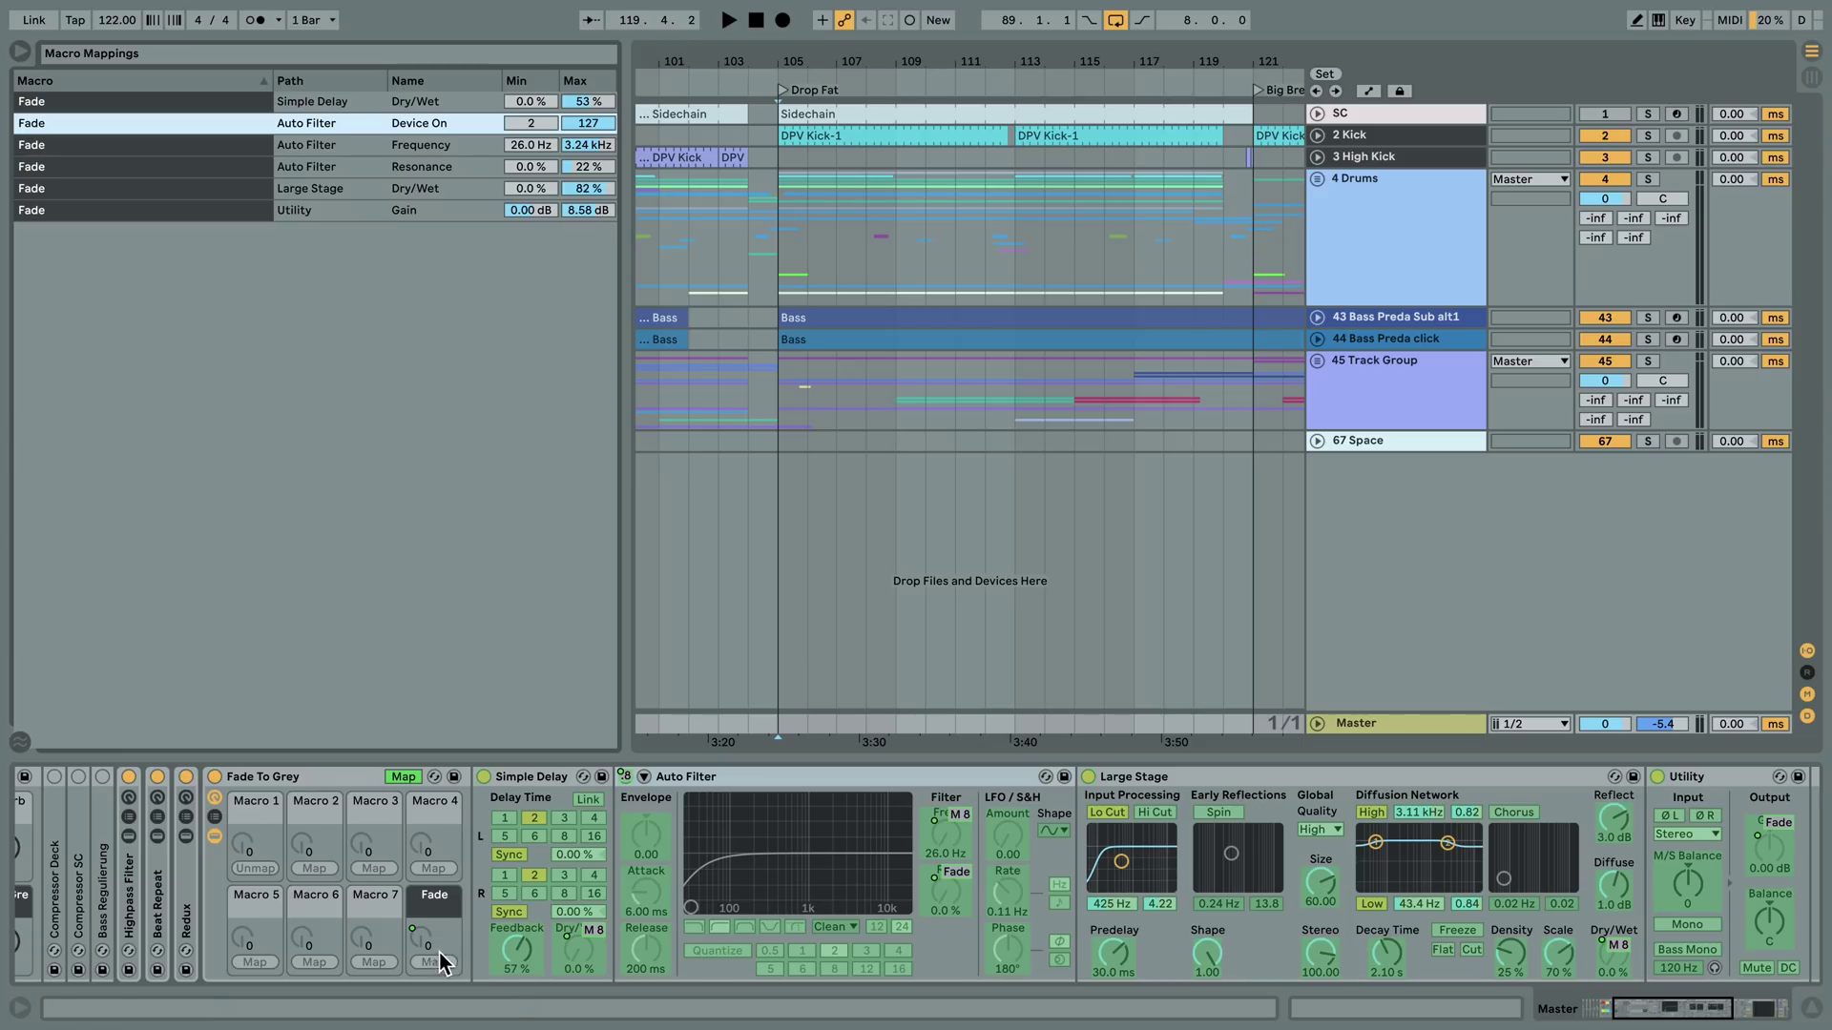
{"action": "left_click", "coordinate": [434, 948]}
{"action": "left_click", "coordinate": [421, 947]}
{"action": "left_click_drag", "start_coordinate": [365, 943], "coordinate": [365, 906]}
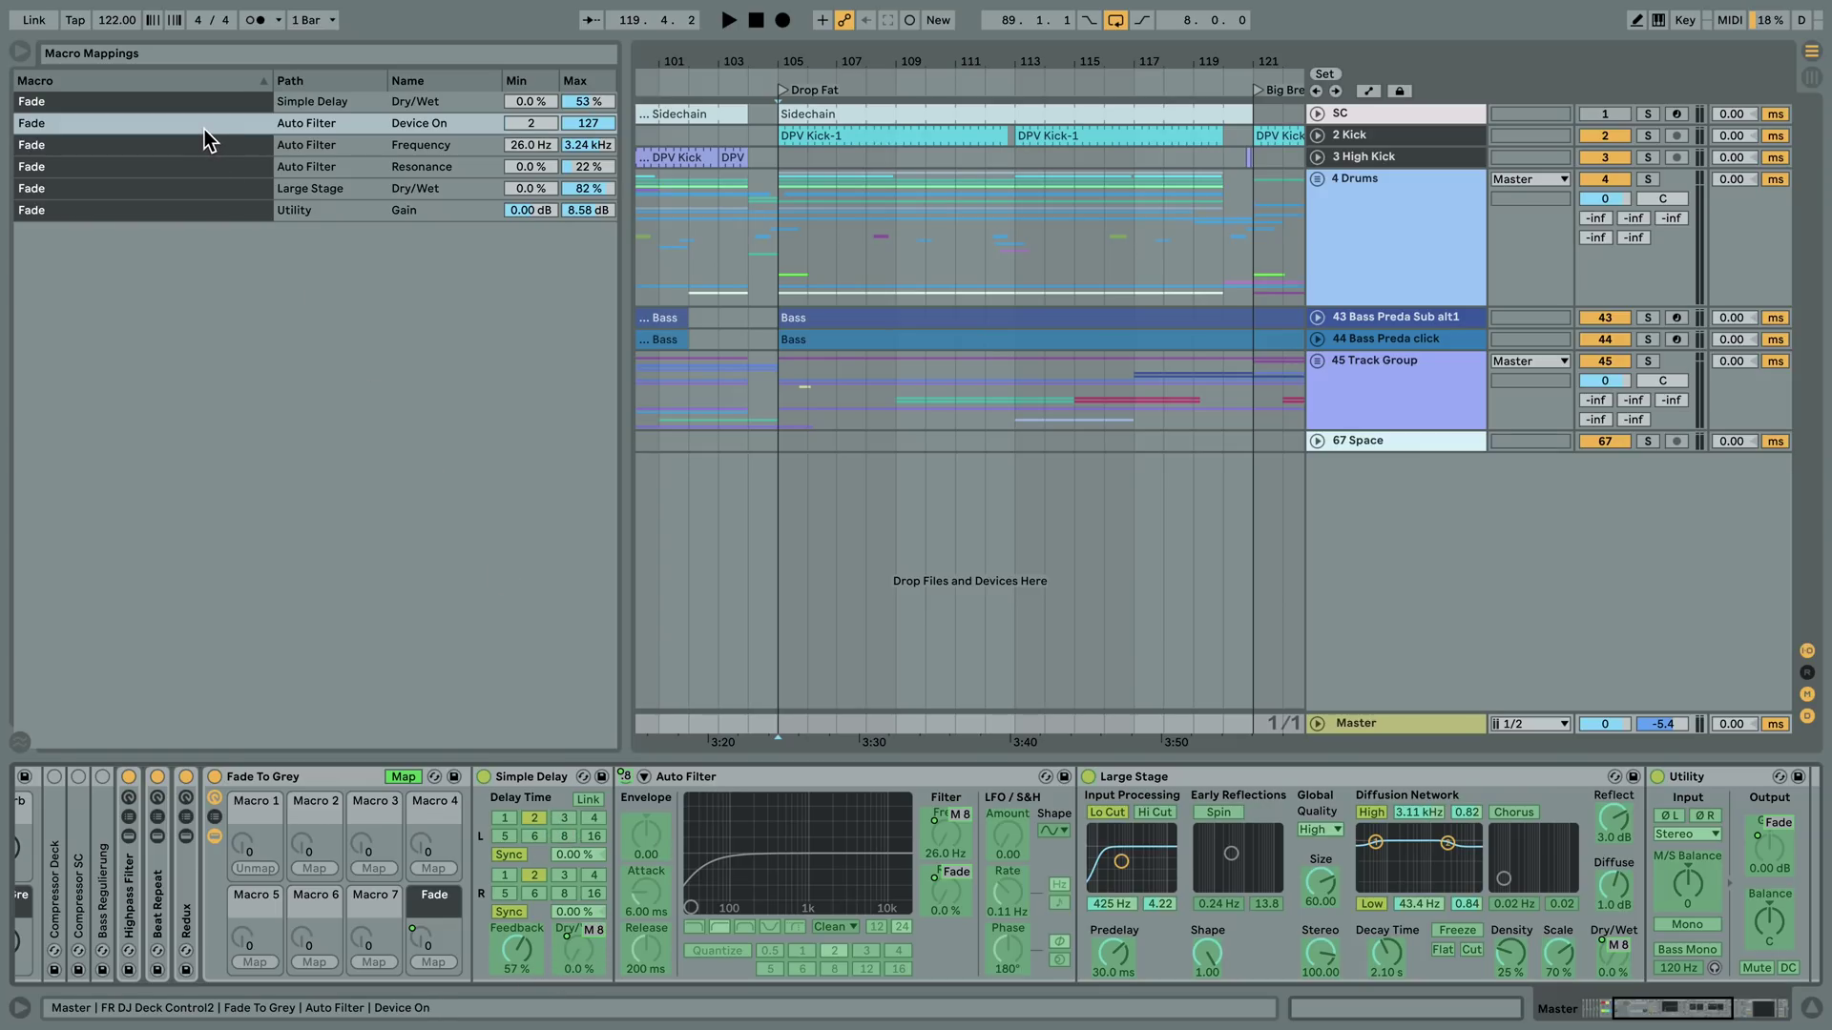
{"action": "left_click", "coordinate": [191, 103]}
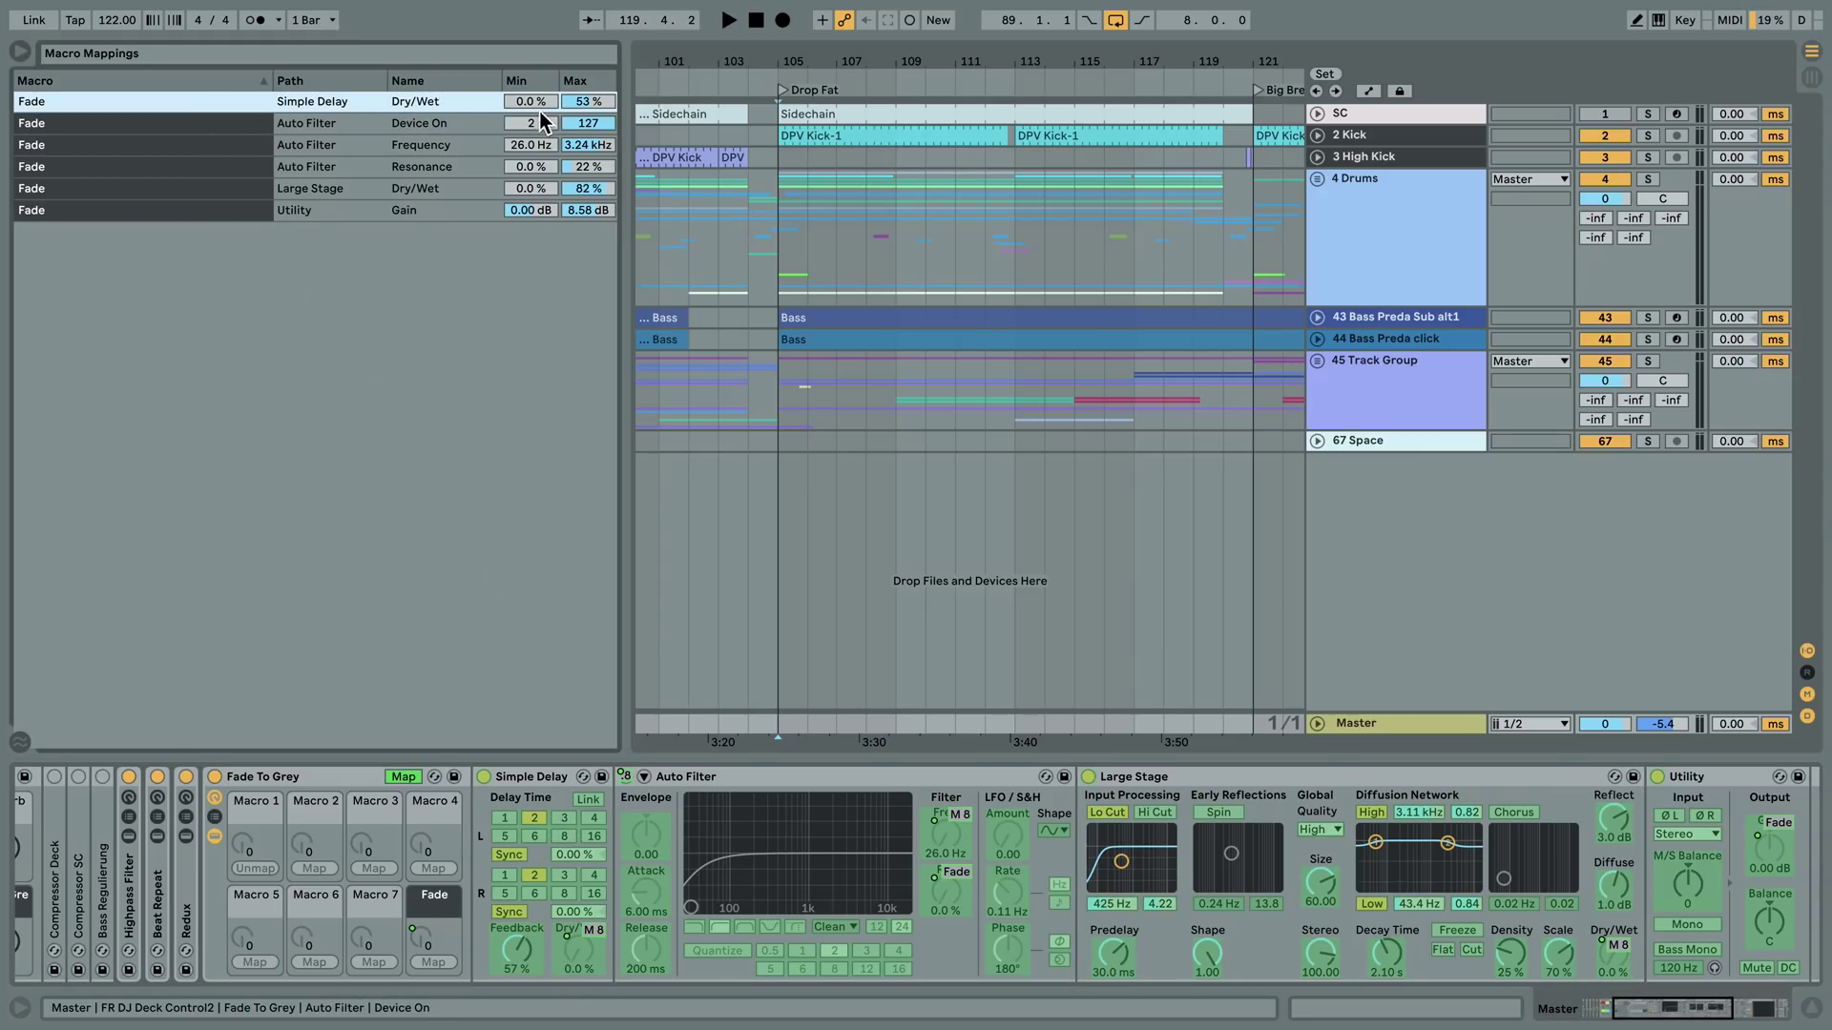
{"action": "left_click", "coordinate": [441, 946]}
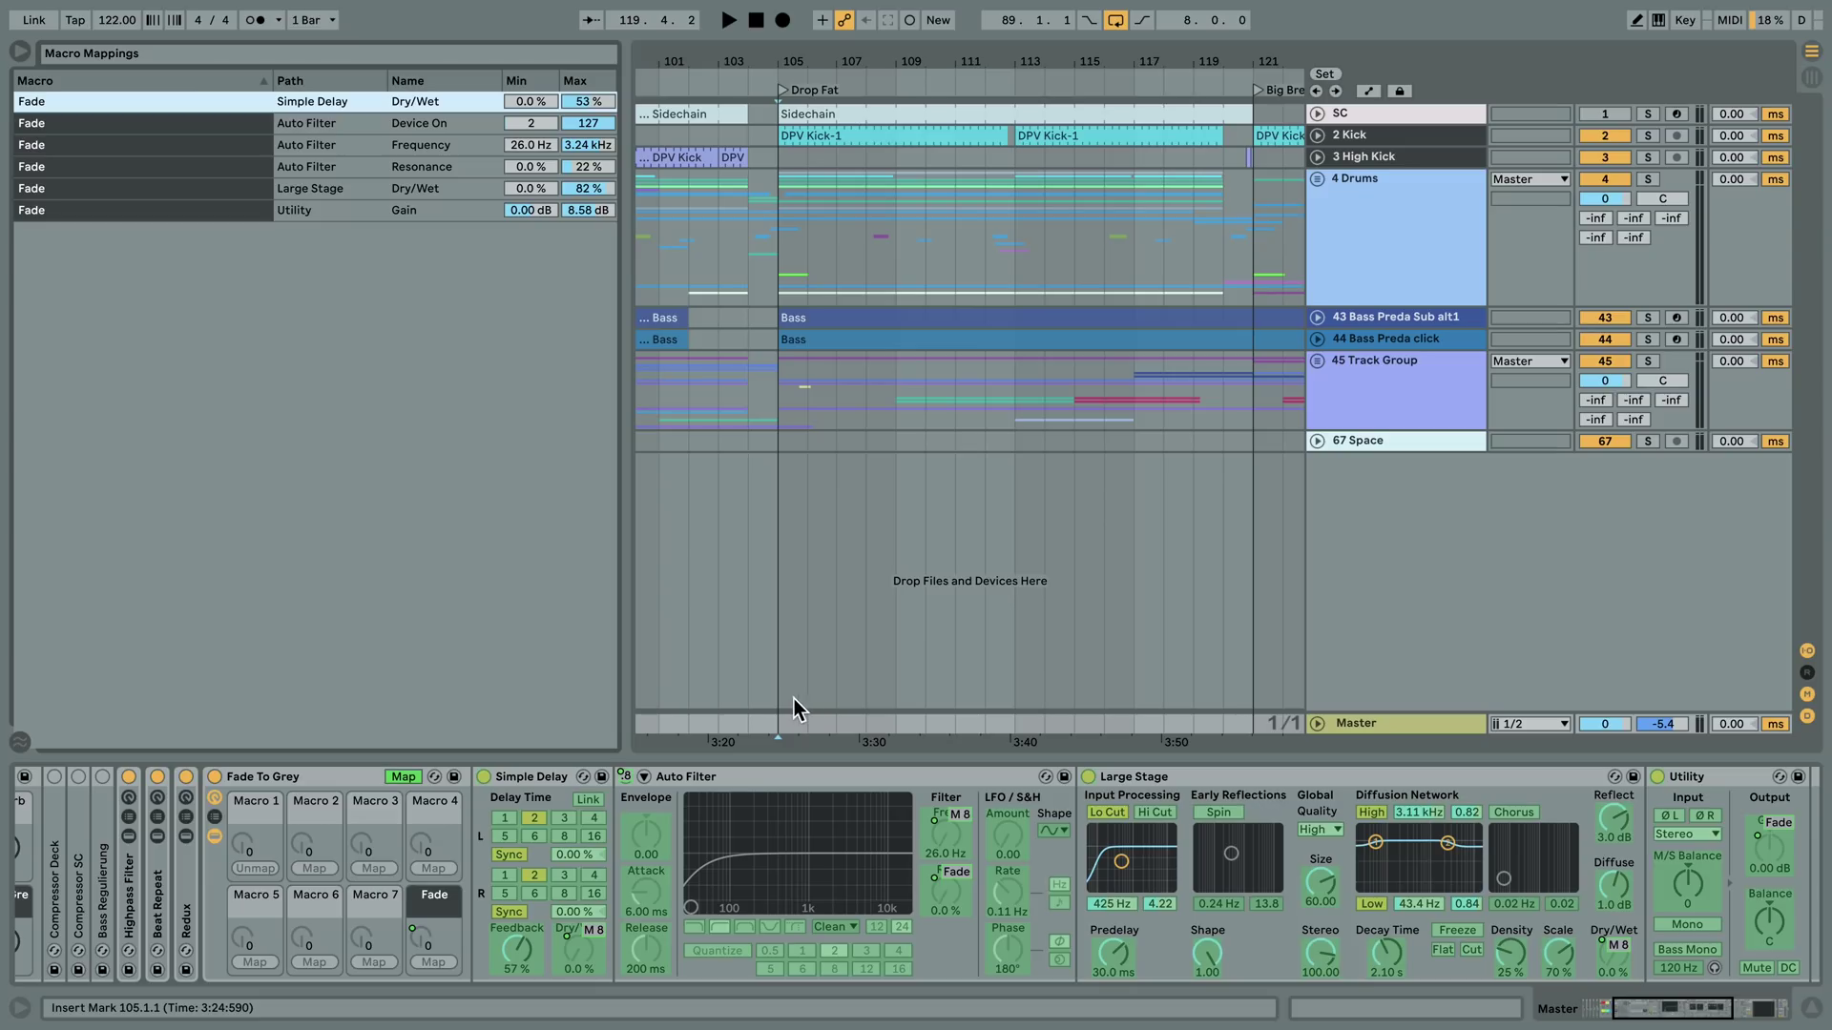
{"action": "left_click", "coordinate": [267, 188]}
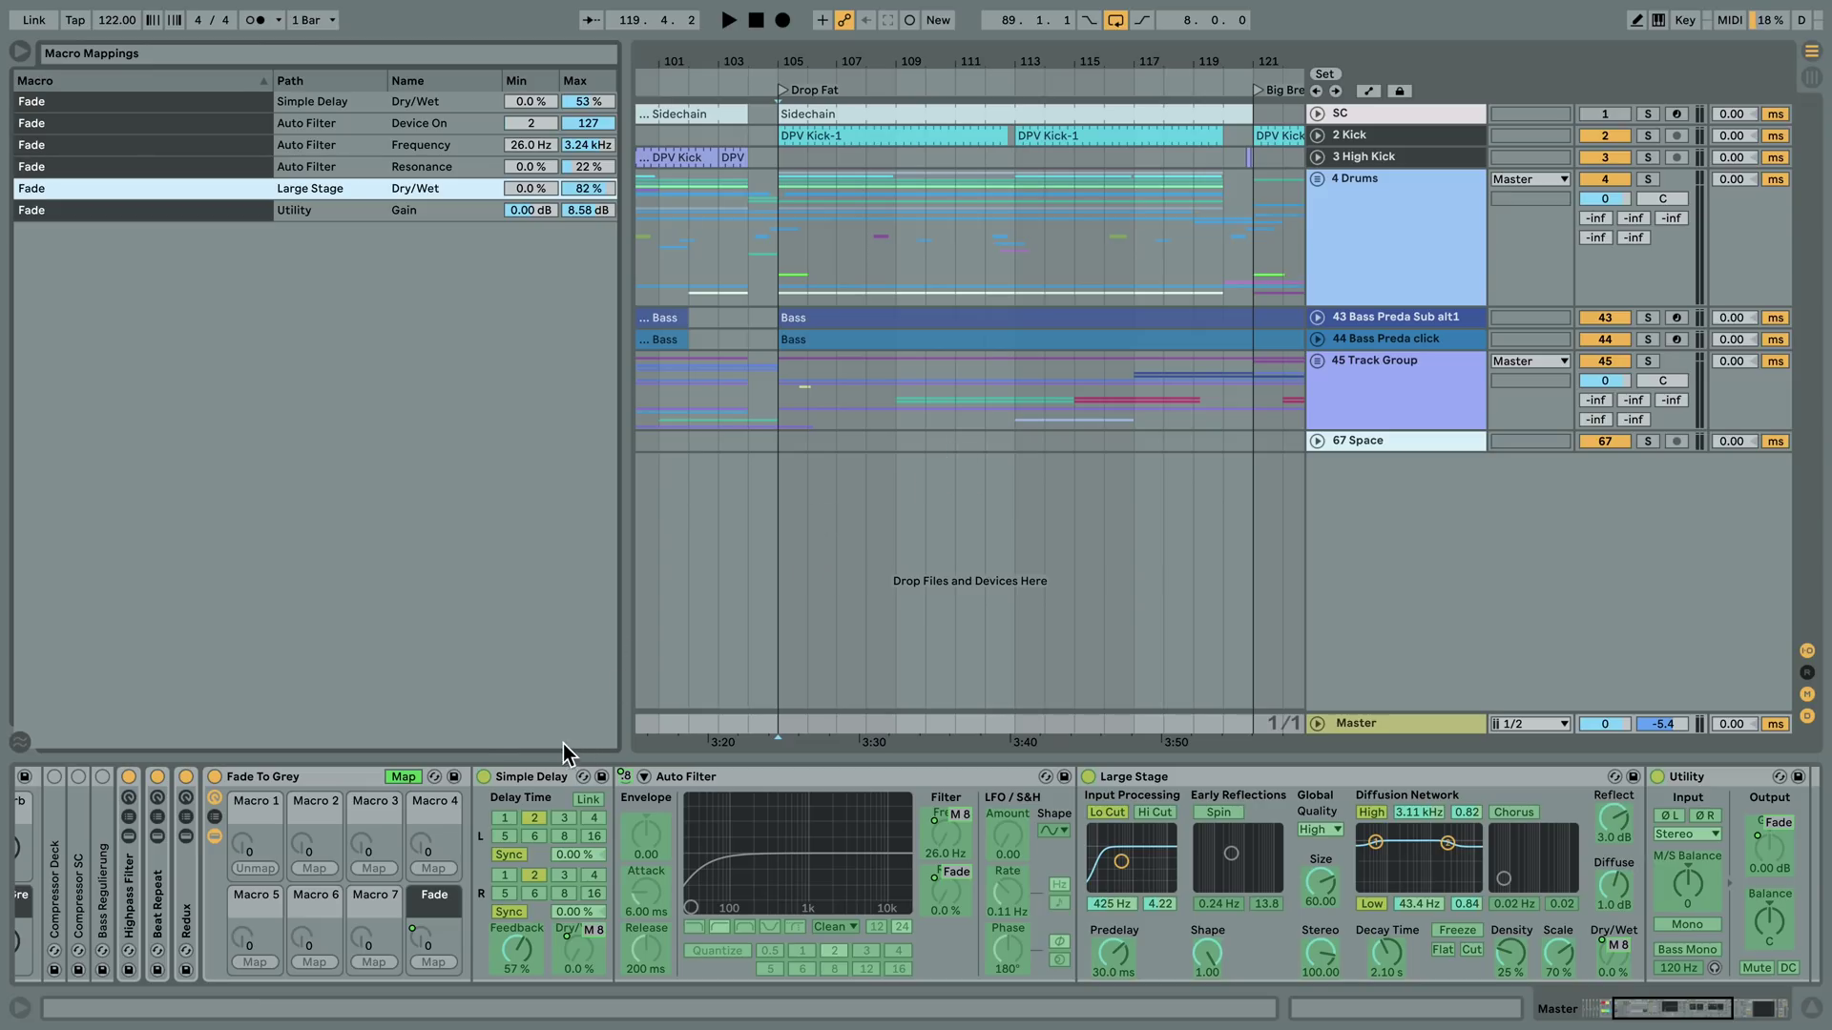
- Close the macro mappings list and collapse the Fade To Grey and FR DJ Deck Control2 racks
{"action": "left_click", "coordinate": [403, 778]}
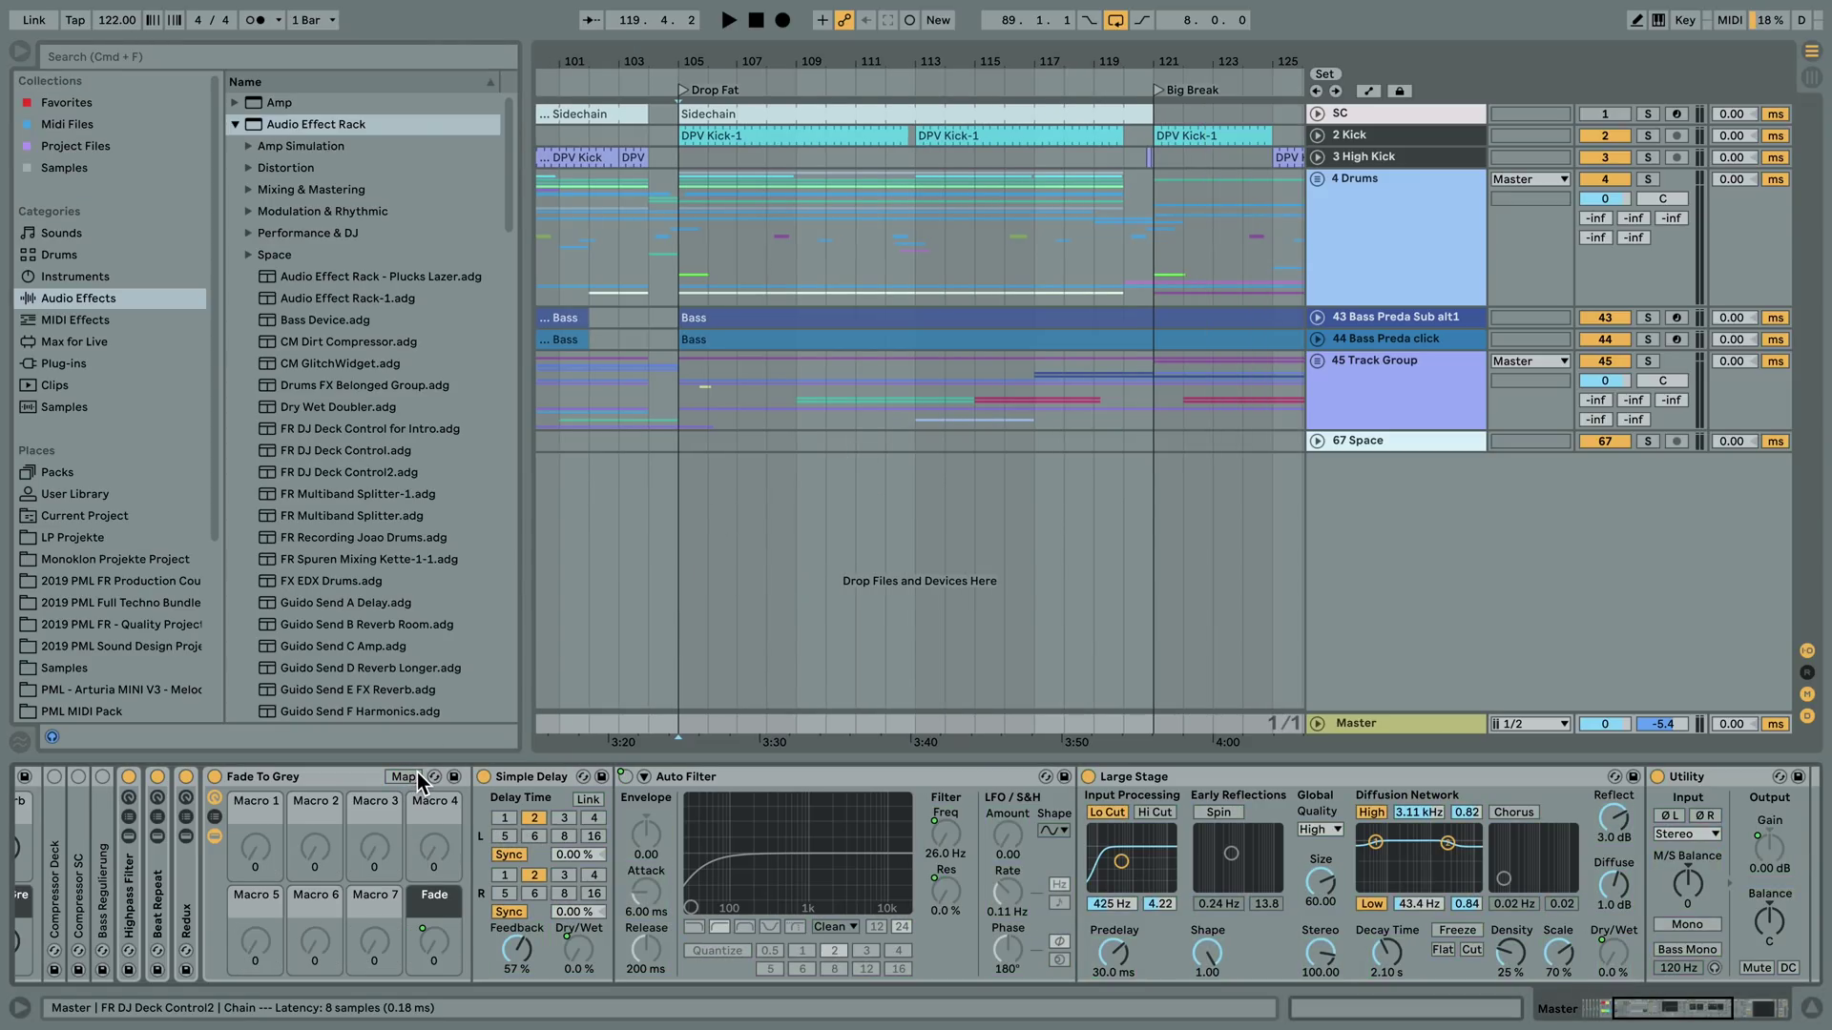
{"action": "double_click", "coordinate": [283, 779]}
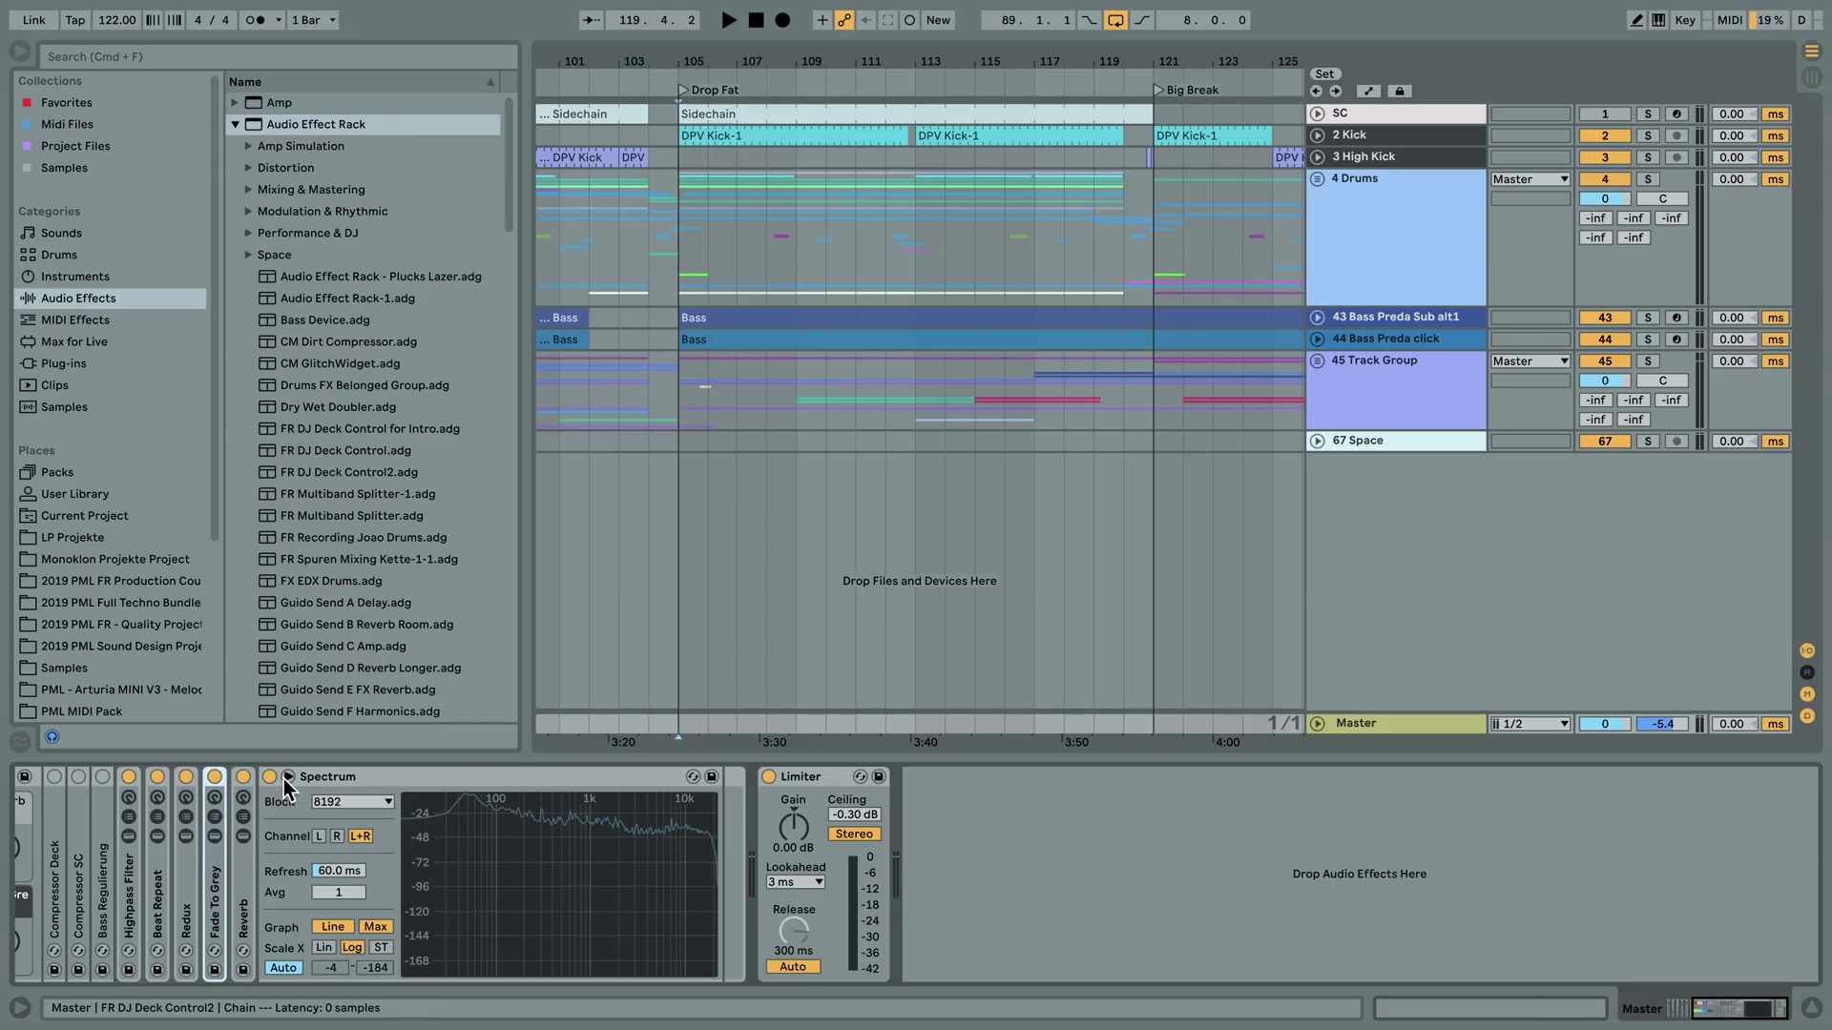
{"action": "scroll", "coordinate": [382, 840], "scroll_direction": "left", "scroll_amount": 5}
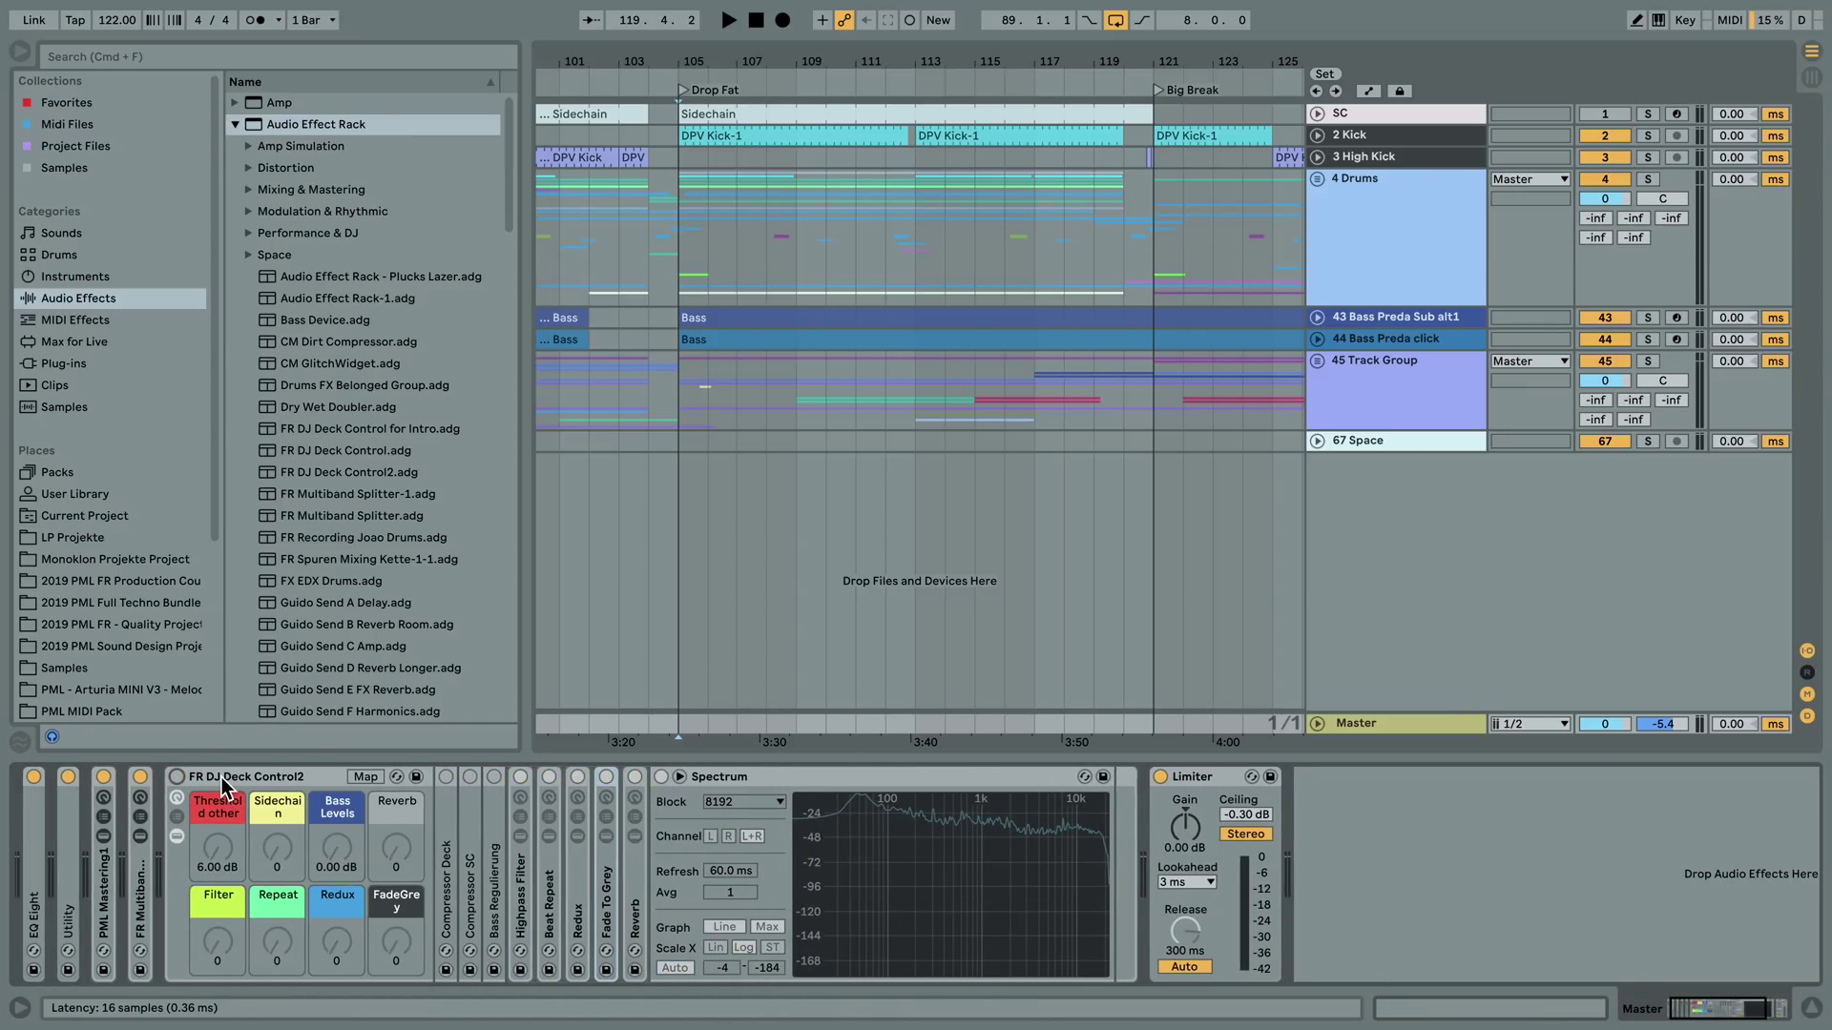
{"action": "double_click", "coordinate": [221, 776]}
- Insert an empty Audio Effect Rack before the Limiter containing Simple Delay and Auto Filter
{"action": "left_click_drag", "start_coordinate": [284, 128], "coordinate": [301, 801]}
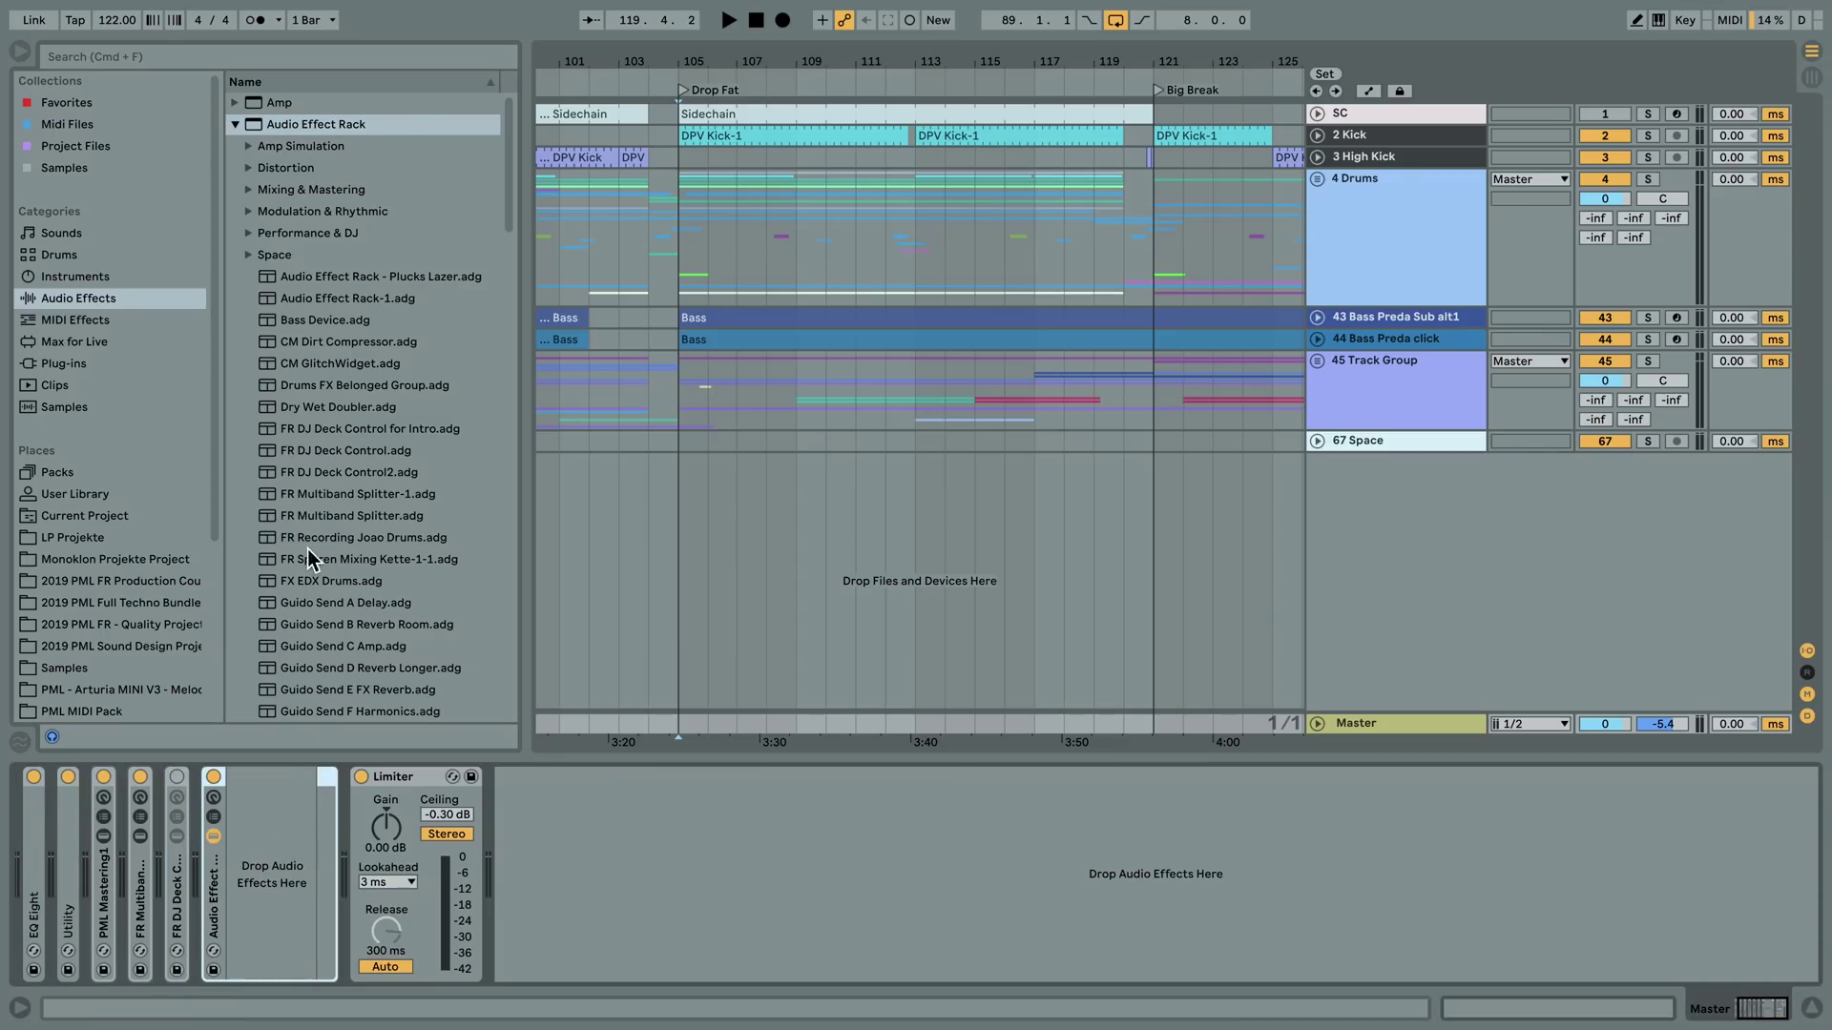
{"action": "left_click", "coordinate": [237, 122]}
{"action": "scroll", "coordinate": [370, 397], "scroll_direction": "down", "scroll_amount": 15}
{"action": "left_click_drag", "start_coordinate": [318, 610], "coordinate": [311, 759]}
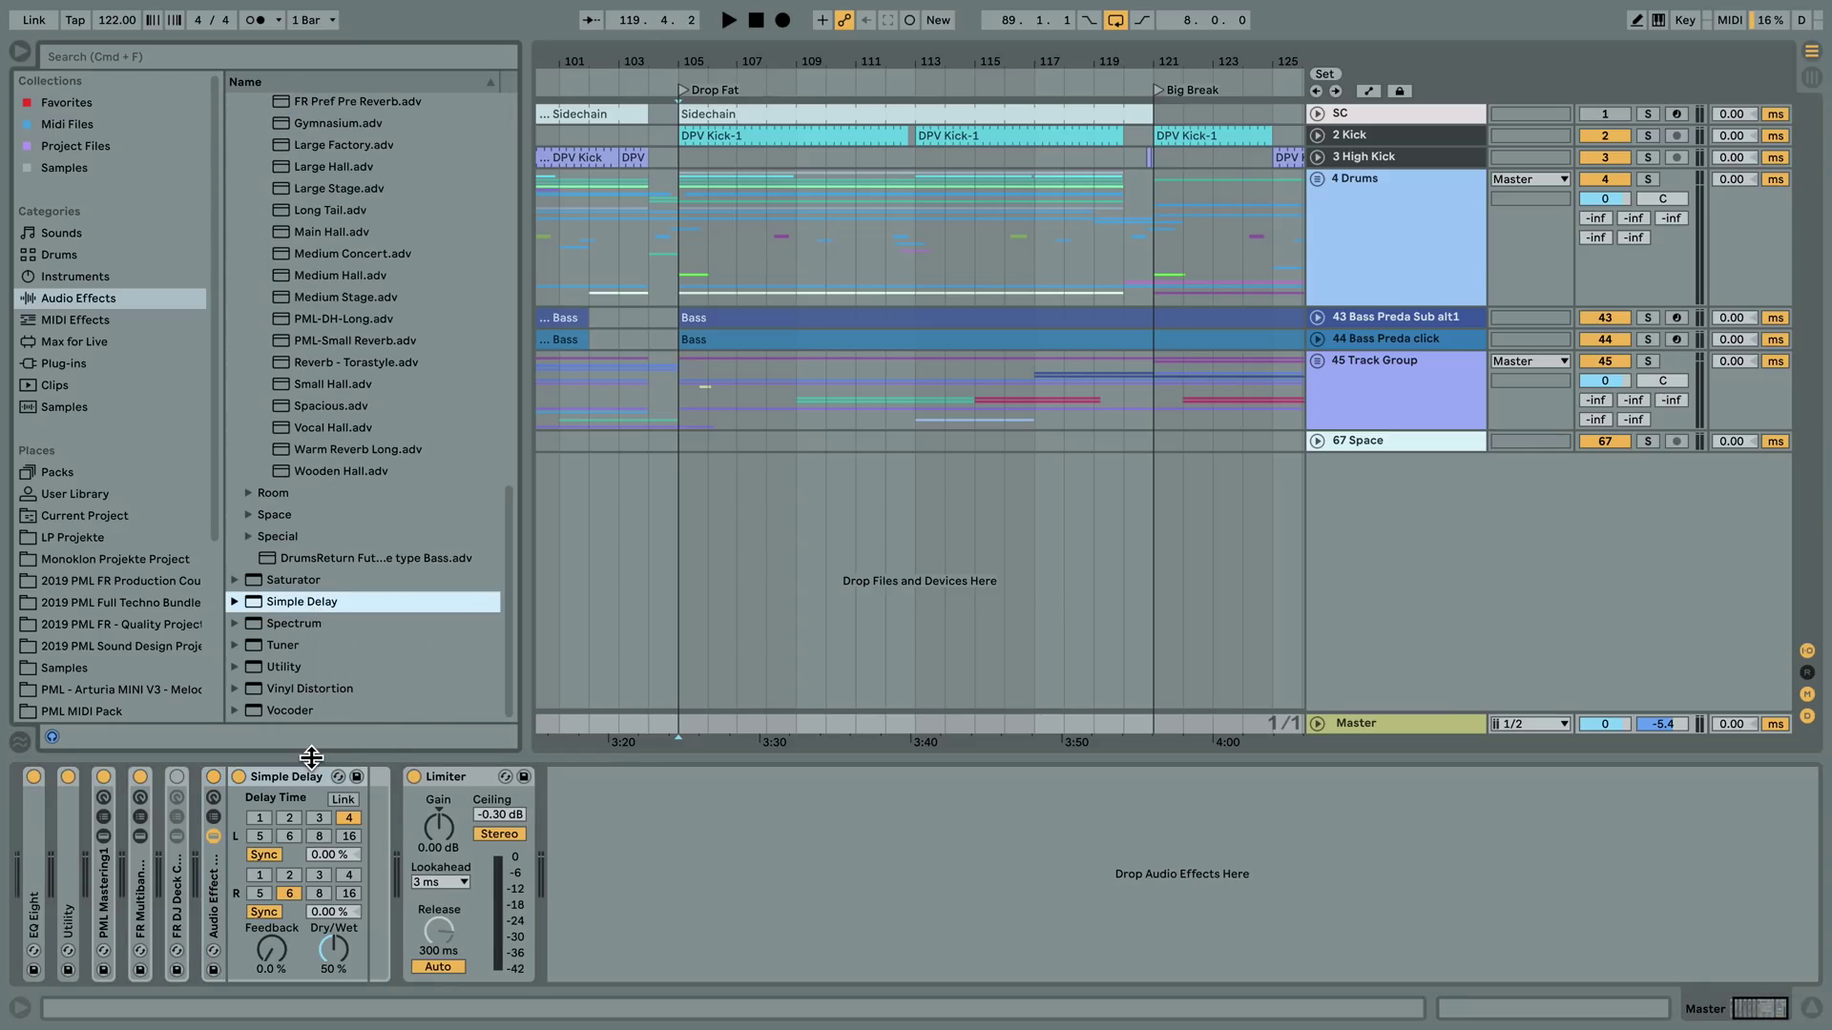
{"action": "scroll", "coordinate": [318, 511], "scroll_direction": "up", "scroll_amount": 10}
{"action": "left_click_drag", "start_coordinate": [301, 141], "coordinate": [443, 768]}
- Add the Large Stage reverb and Utility to the end of the new rack
{"action": "scroll", "coordinate": [397, 515], "scroll_direction": "down", "scroll_amount": 9}
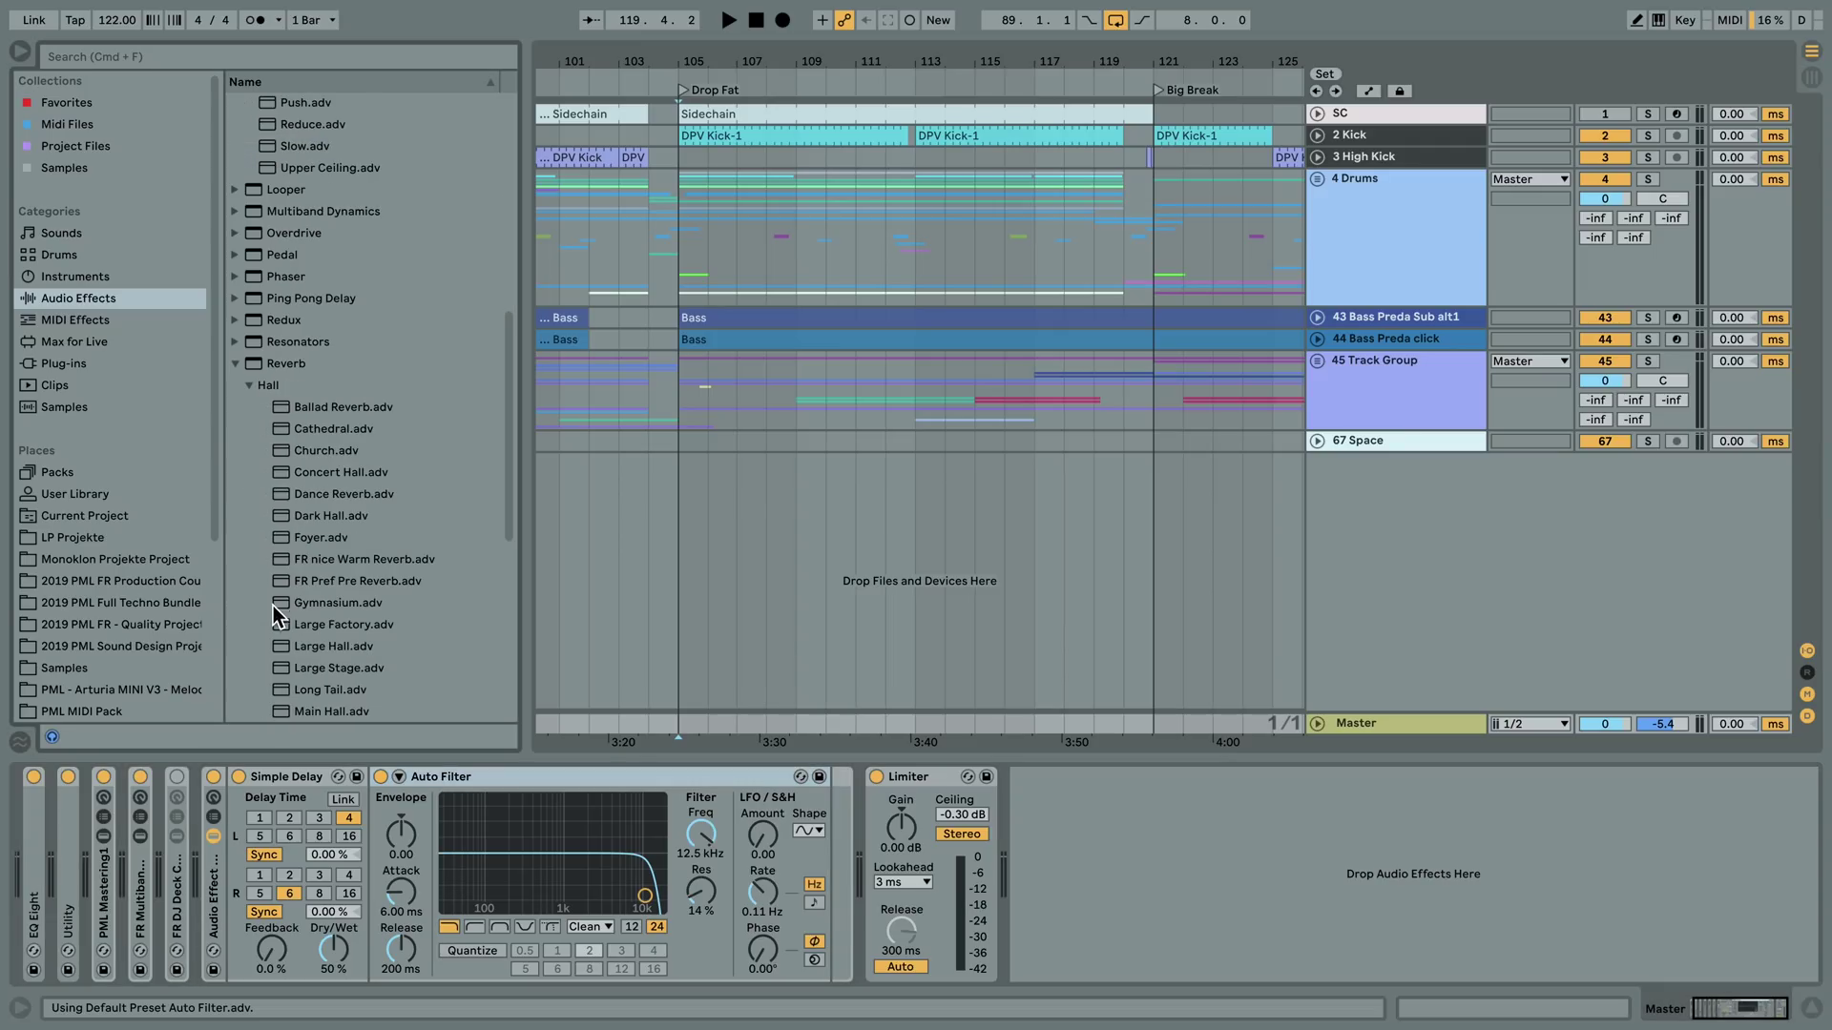
{"action": "scroll", "coordinate": [272, 611], "scroll_direction": "down", "scroll_amount": 5}
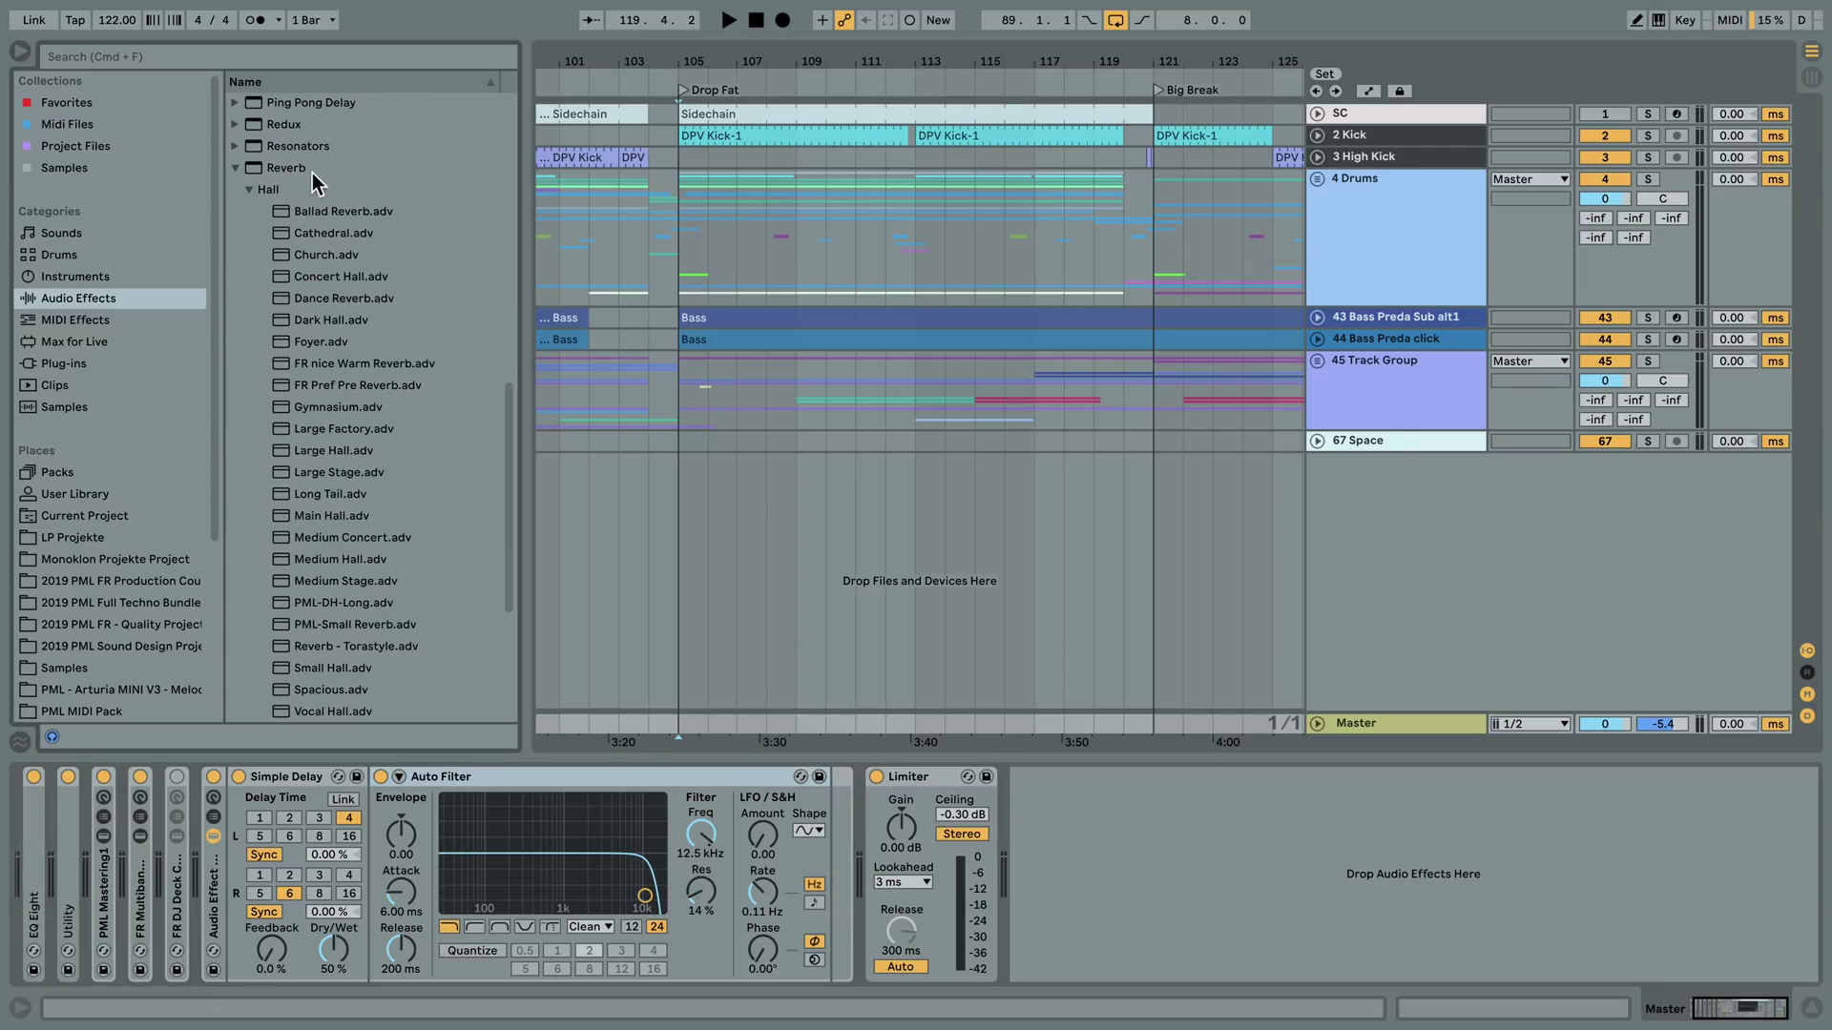
{"action": "left_click_drag", "start_coordinate": [347, 471], "coordinate": [816, 800]}
{"action": "left_click", "coordinate": [234, 168]}
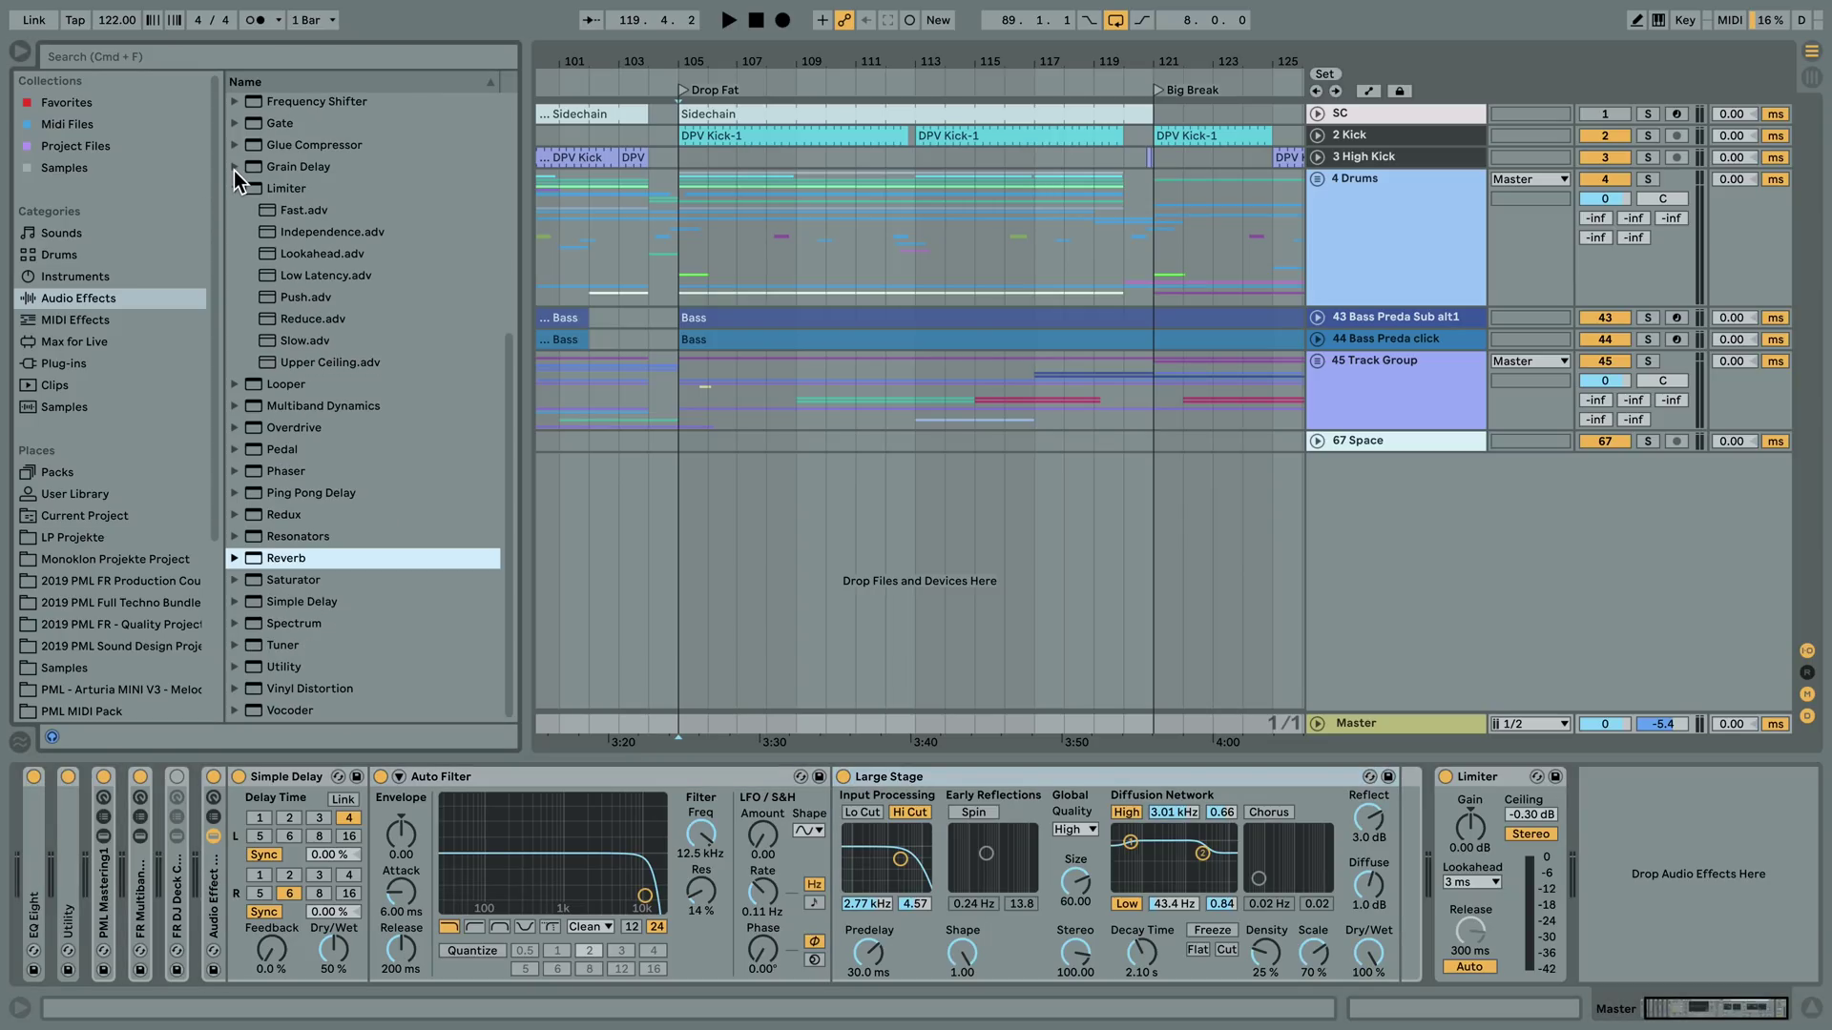
{"action": "left_click_drag", "start_coordinate": [330, 668], "coordinate": [1421, 820]}
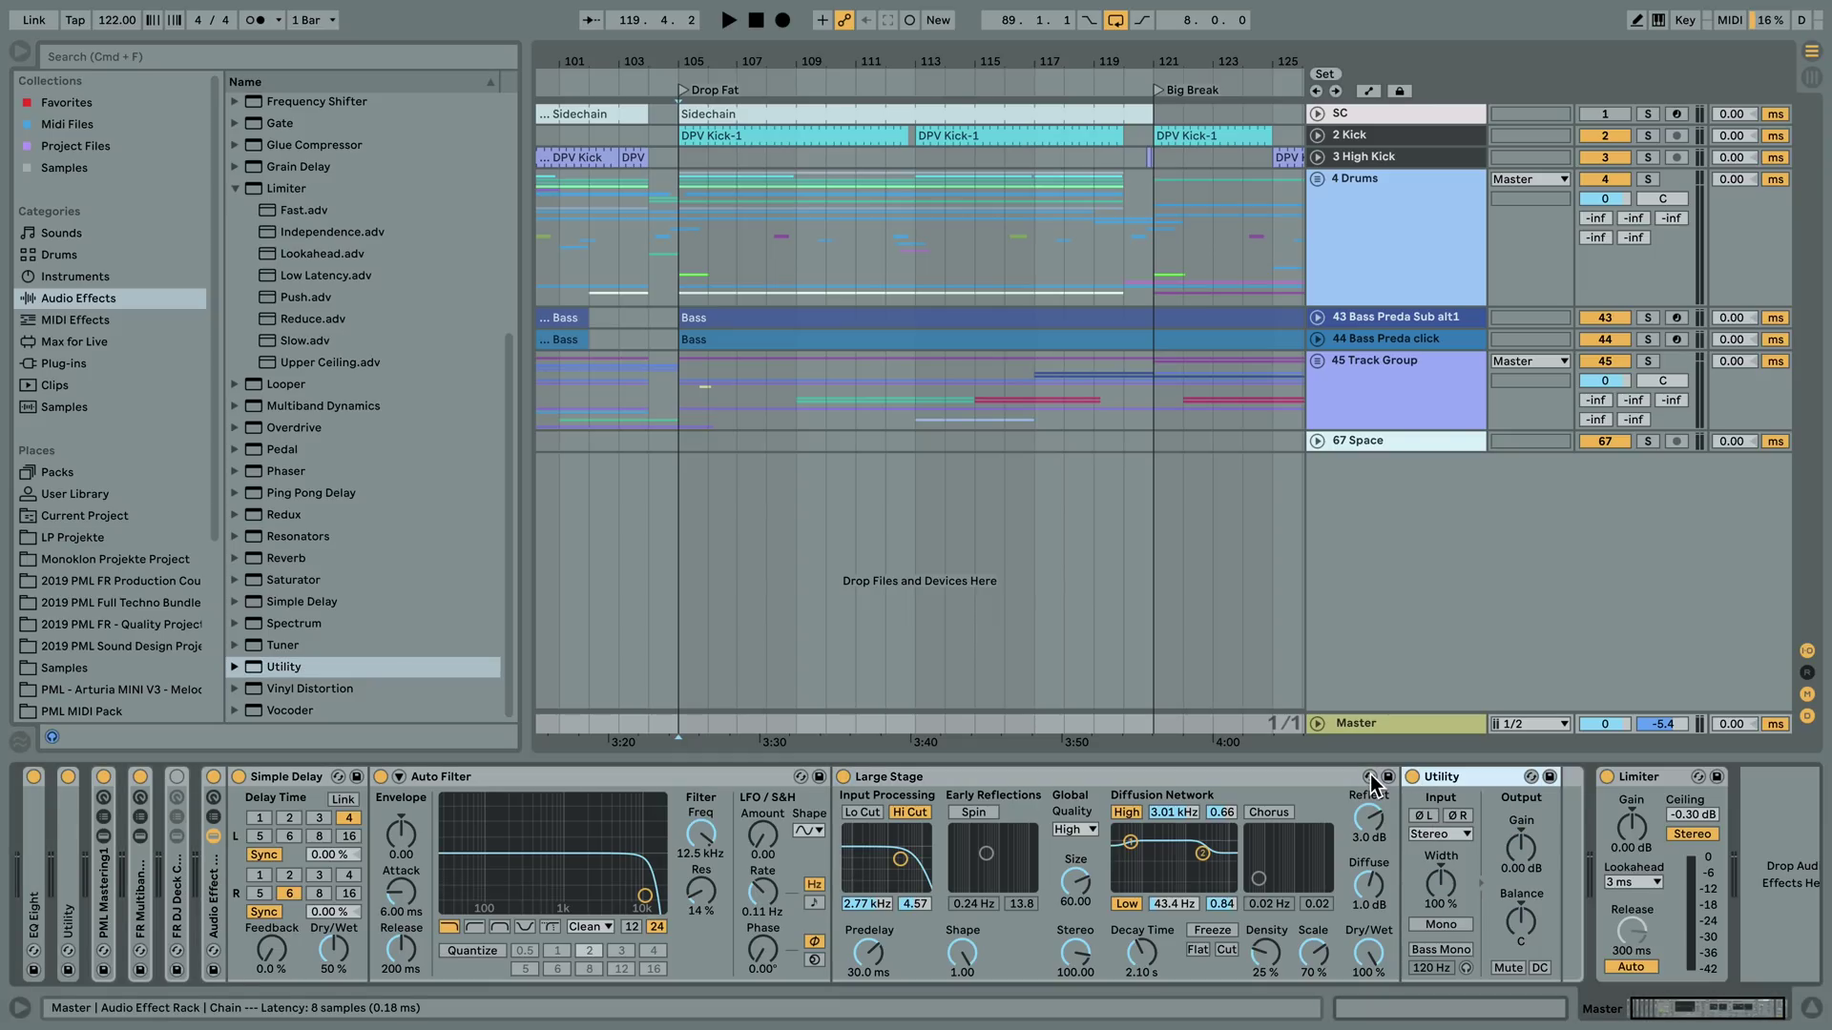
{"action": "left_click", "coordinate": [214, 801]}
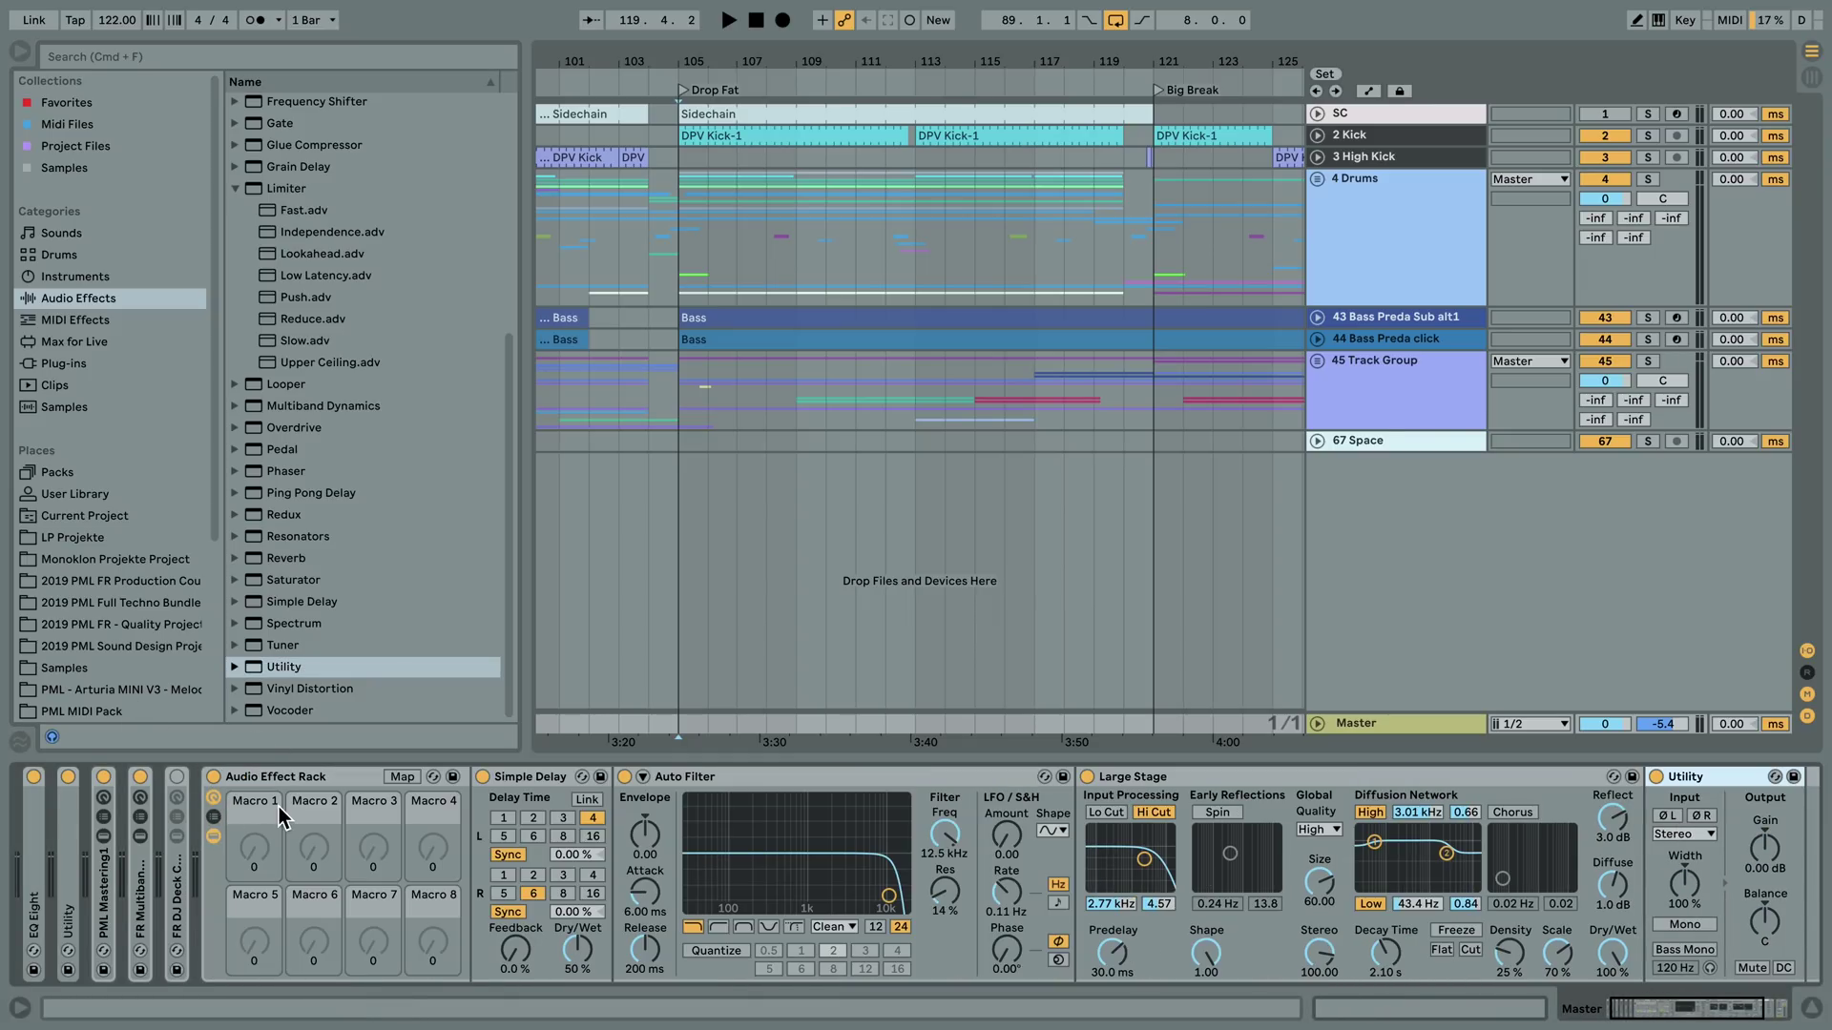
- Show the rack's macros and set Simple Delay's L and R times to 2 with Feedback 58 %
{"action": "left_click", "coordinate": [214, 802]}
{"action": "left_click", "coordinate": [213, 799]}
{"action": "left_click", "coordinate": [544, 817]}
{"action": "left_click", "coordinate": [540, 877]}
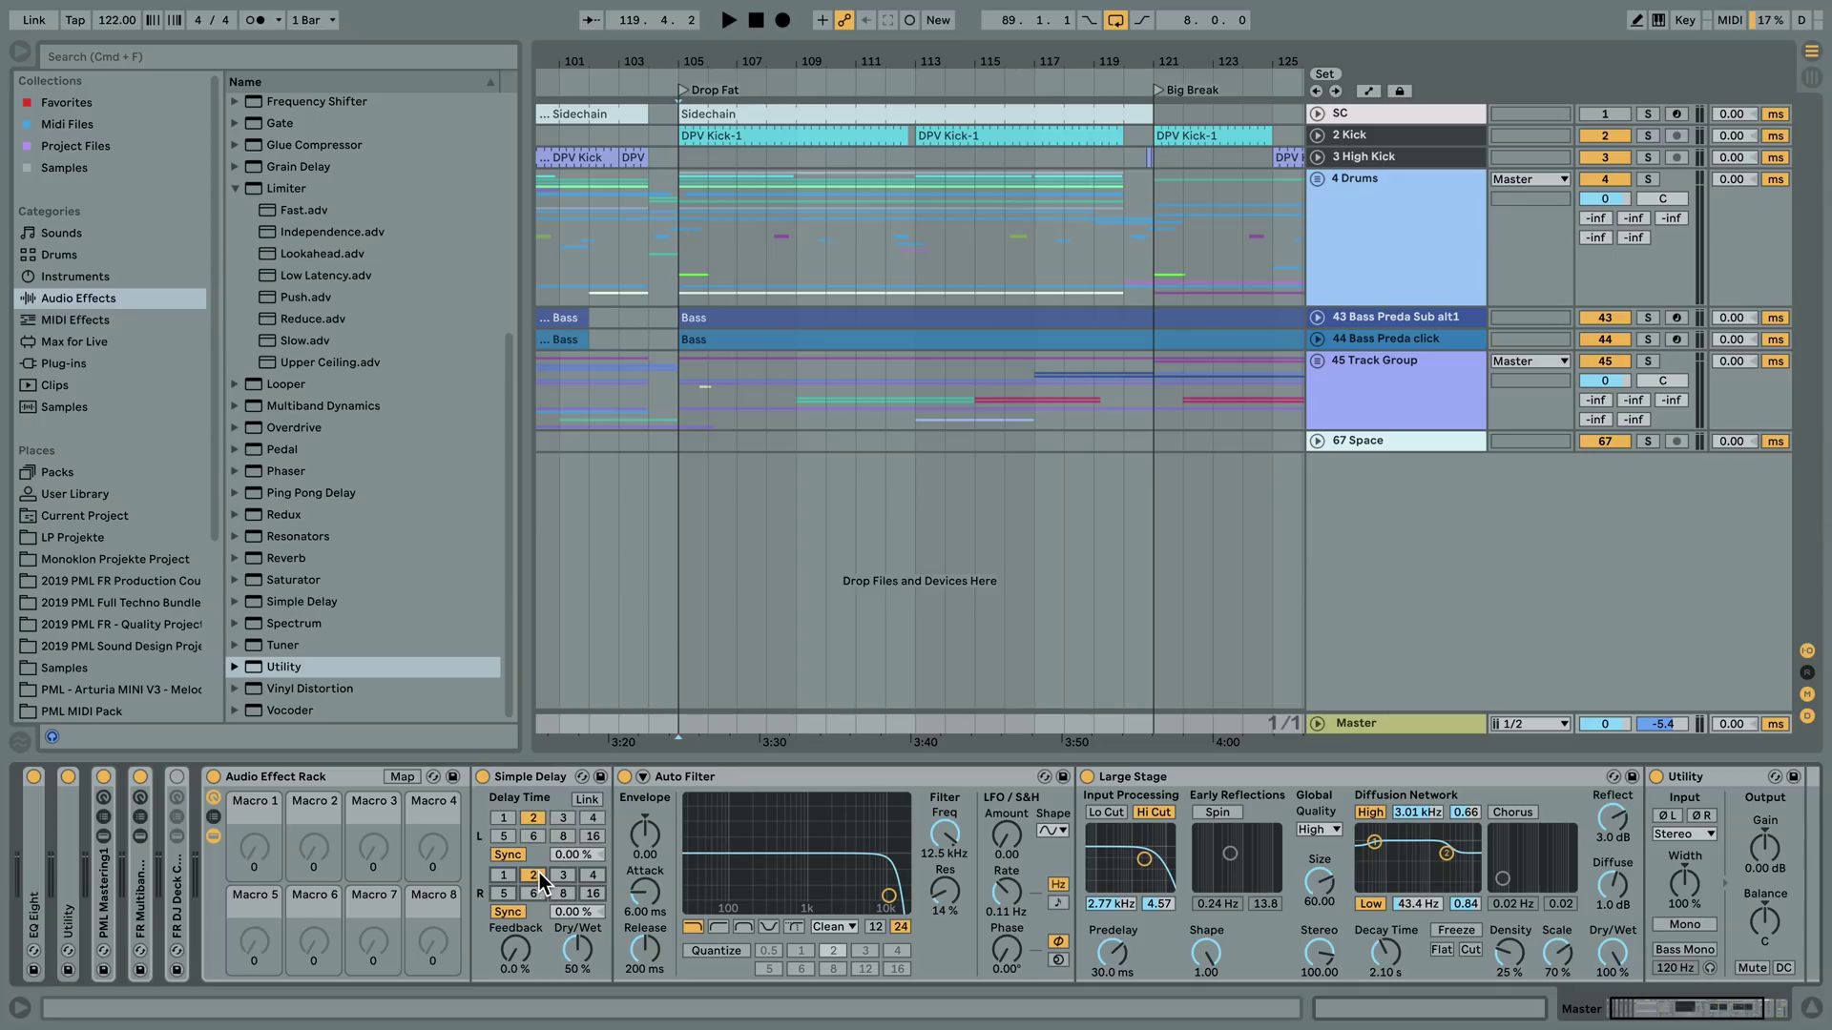
{"action": "left_click_drag", "start_coordinate": [524, 945], "coordinate": [524, 914]}
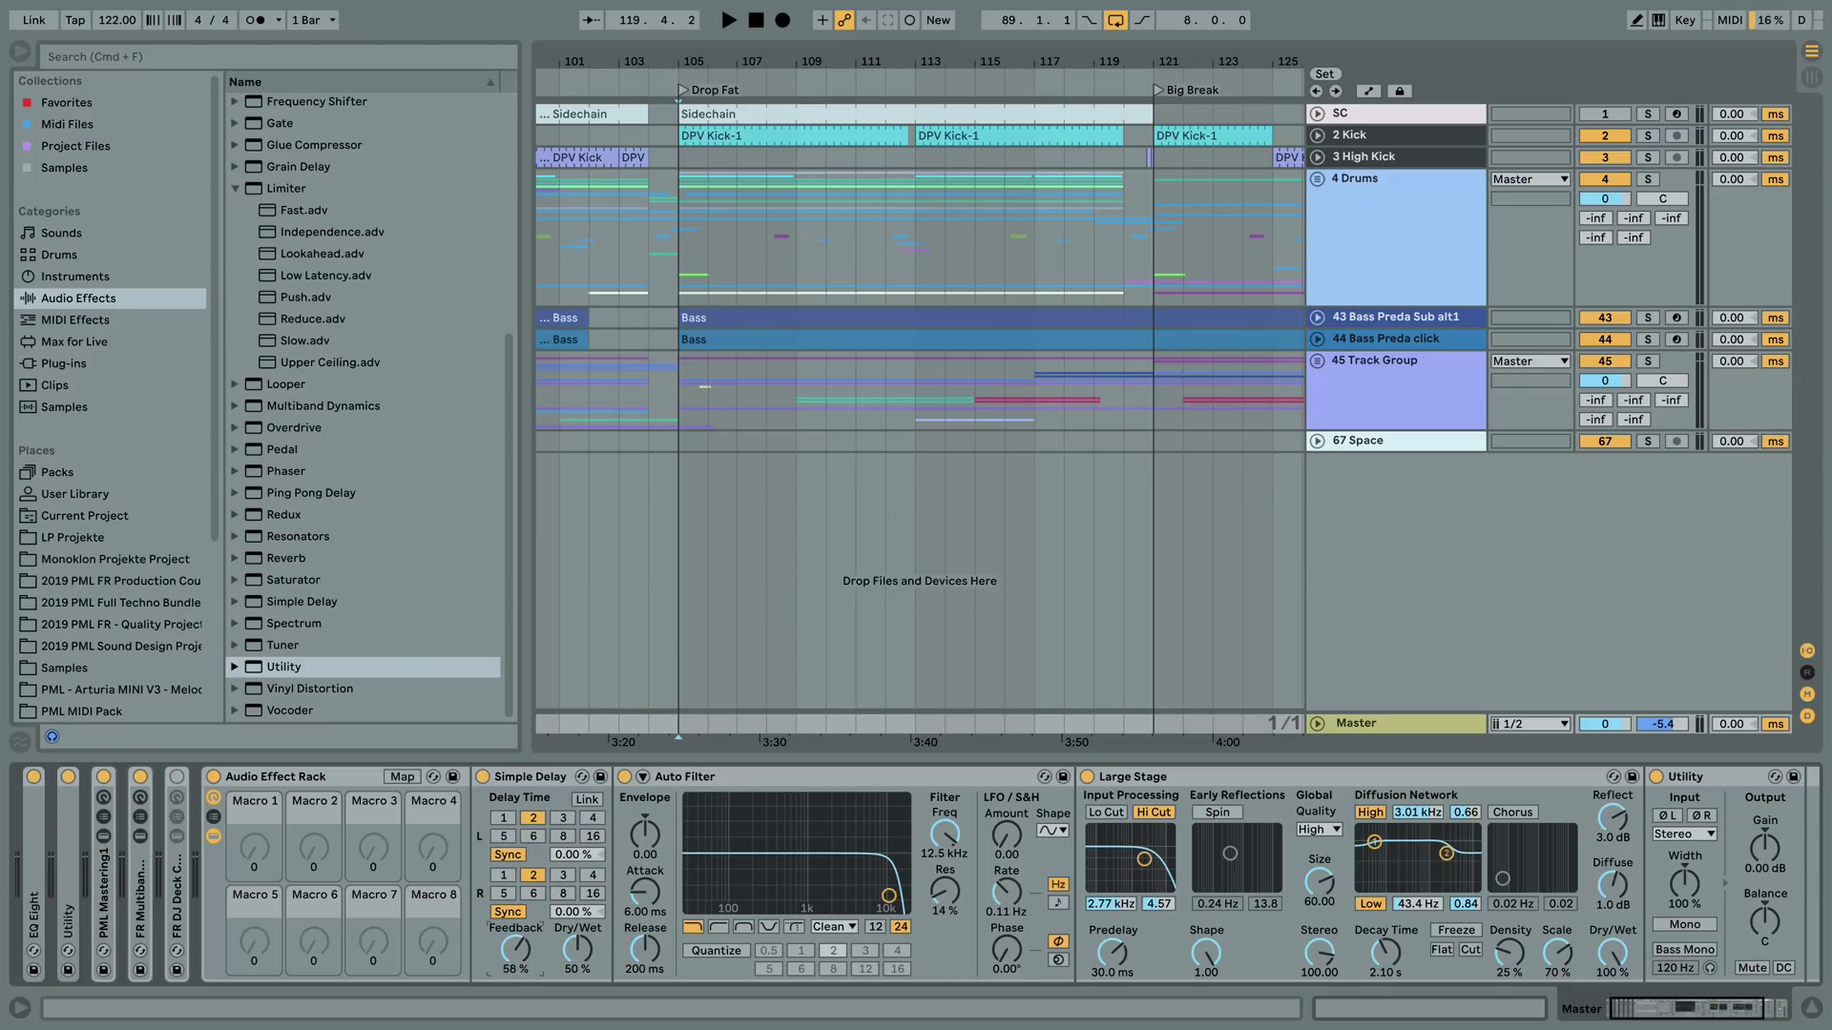
- Map Simple Delay's Dry/Wet to Macro 1, testing it at 18 % before returning to 0 %
{"action": "right_click", "coordinate": [578, 949]}
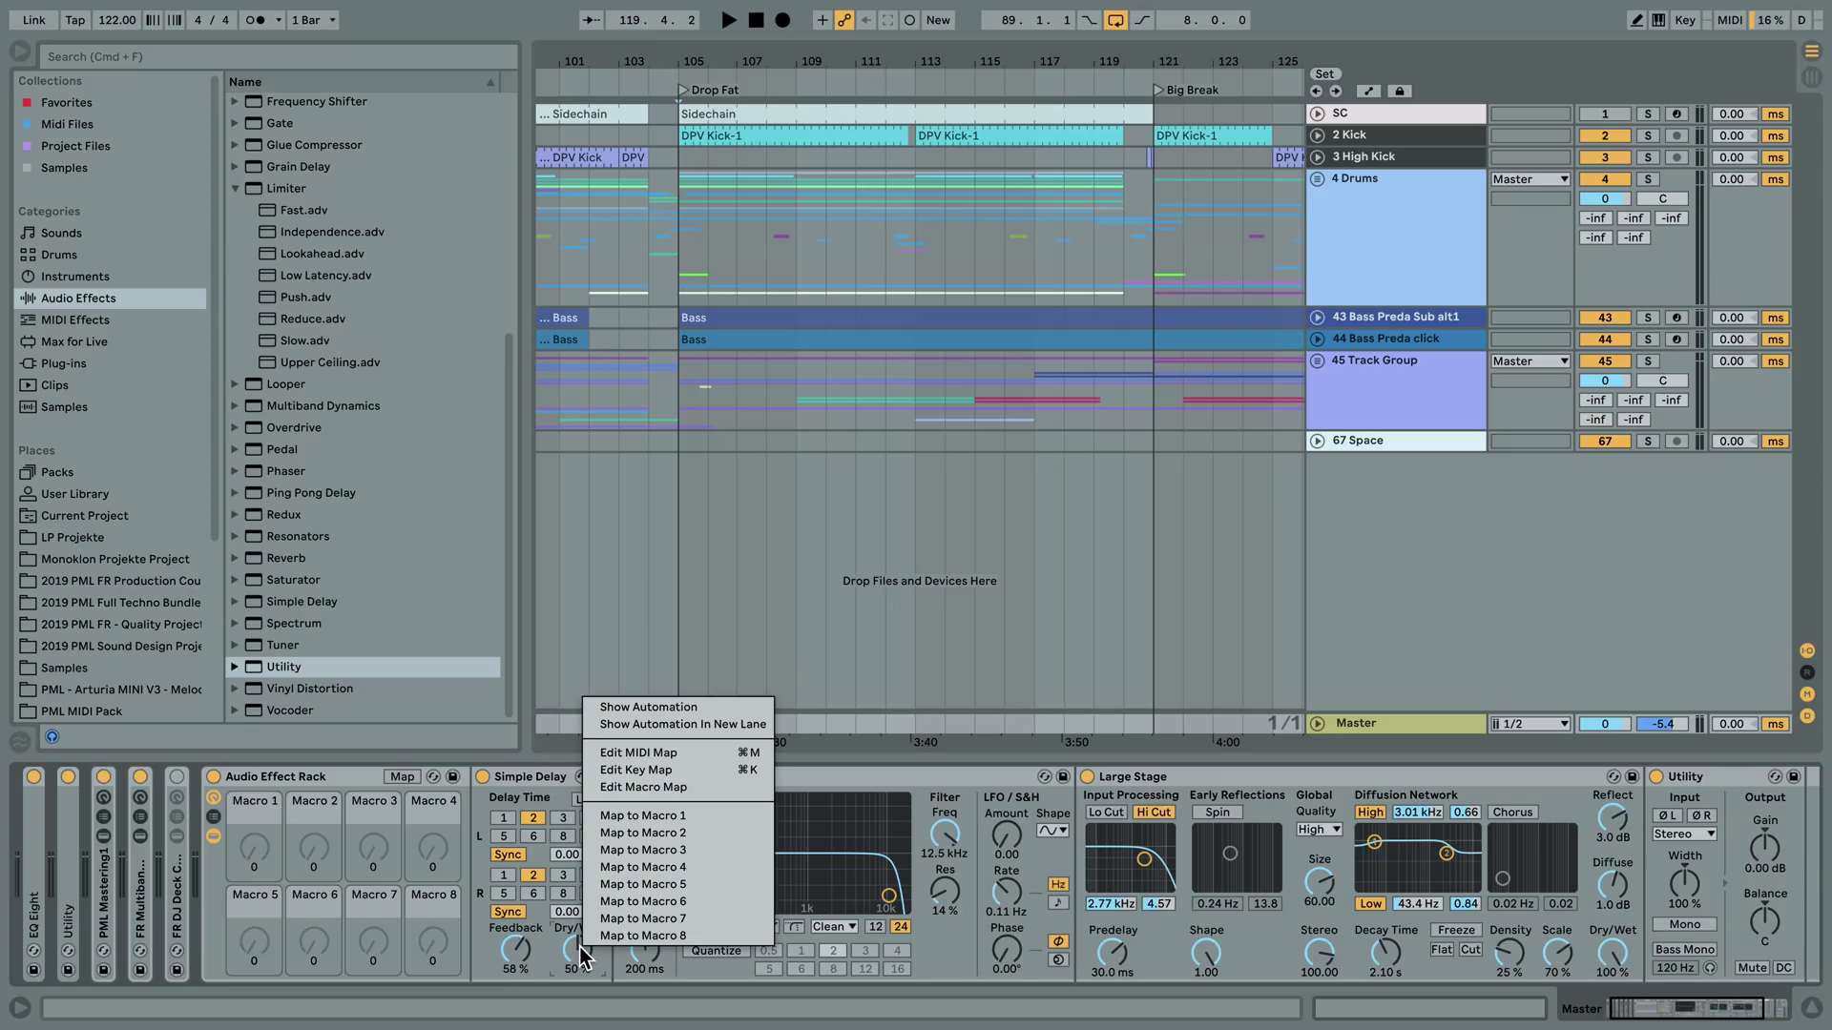
{"action": "left_click", "coordinate": [702, 815]}
{"action": "left_click_drag", "start_coordinate": [271, 851], "coordinate": [271, 816]}
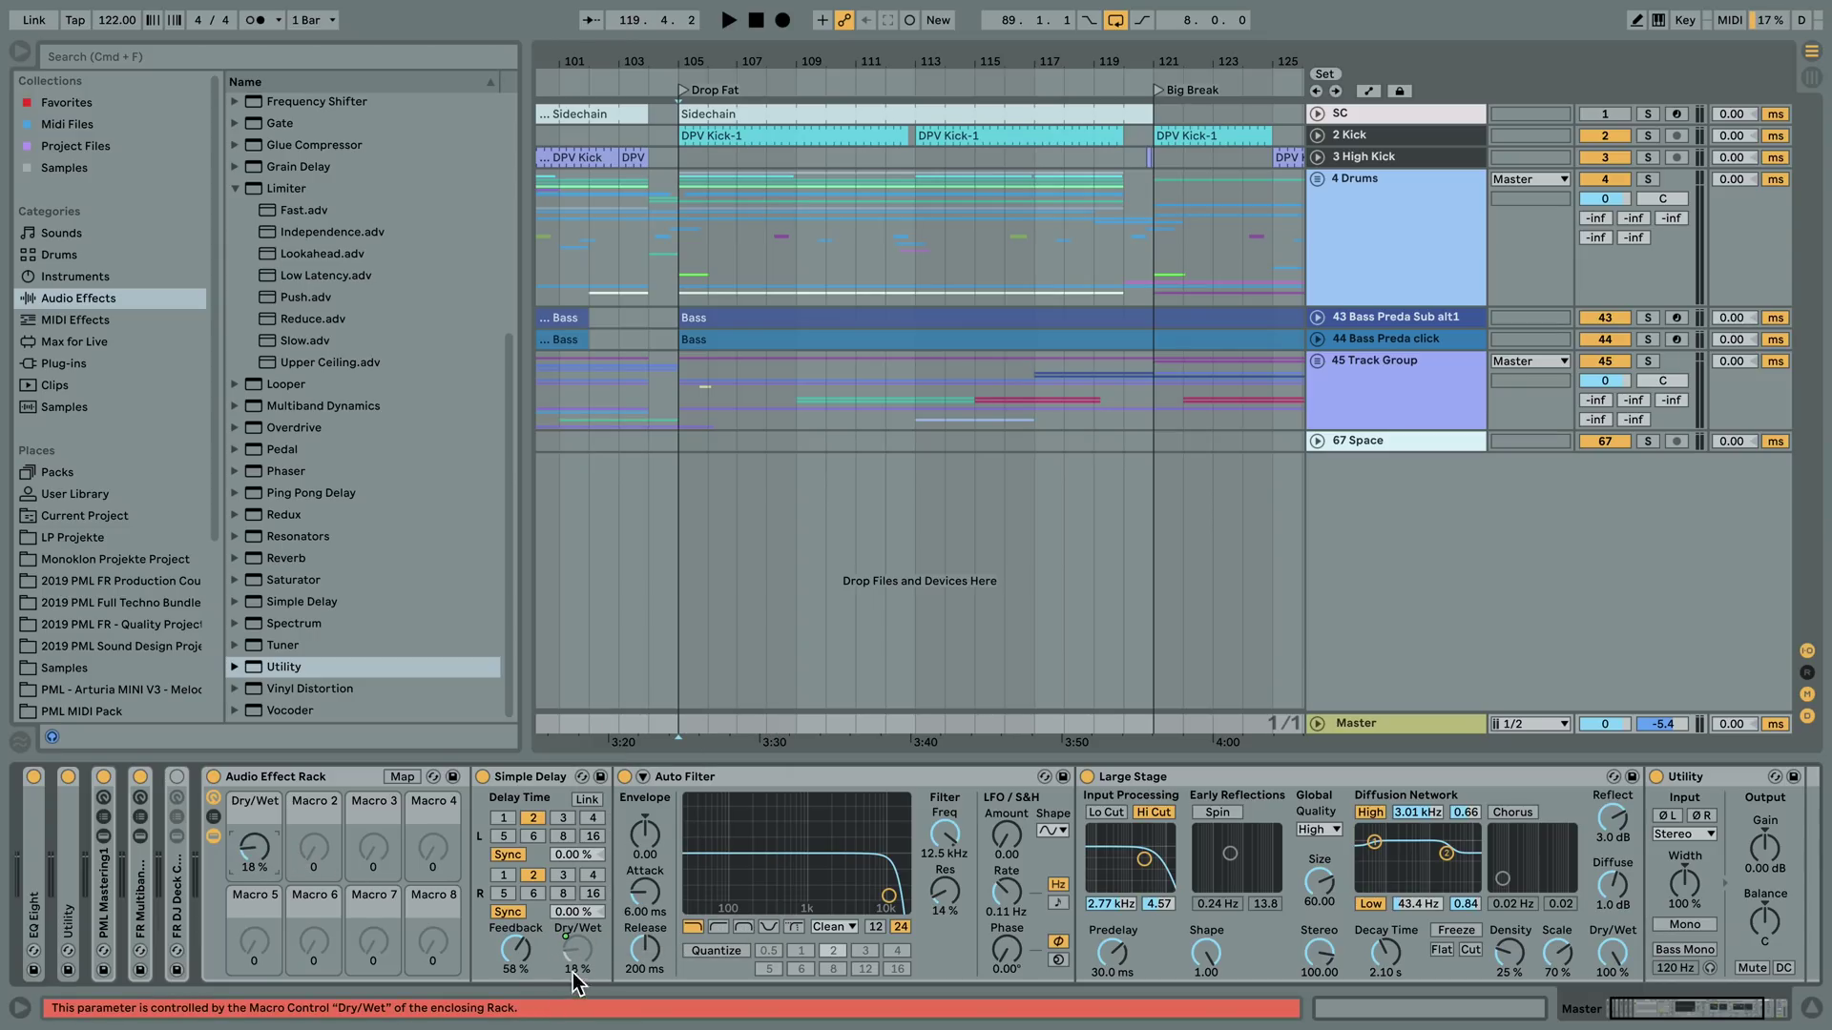
{"action": "left_click_drag", "start_coordinate": [254, 847], "coordinate": [254, 873]}
- Switch Auto Filter to highpass with lowest cutoff, and map its Frequency and Resonance to Macro 1
{"action": "left_click", "coordinate": [860, 777]}
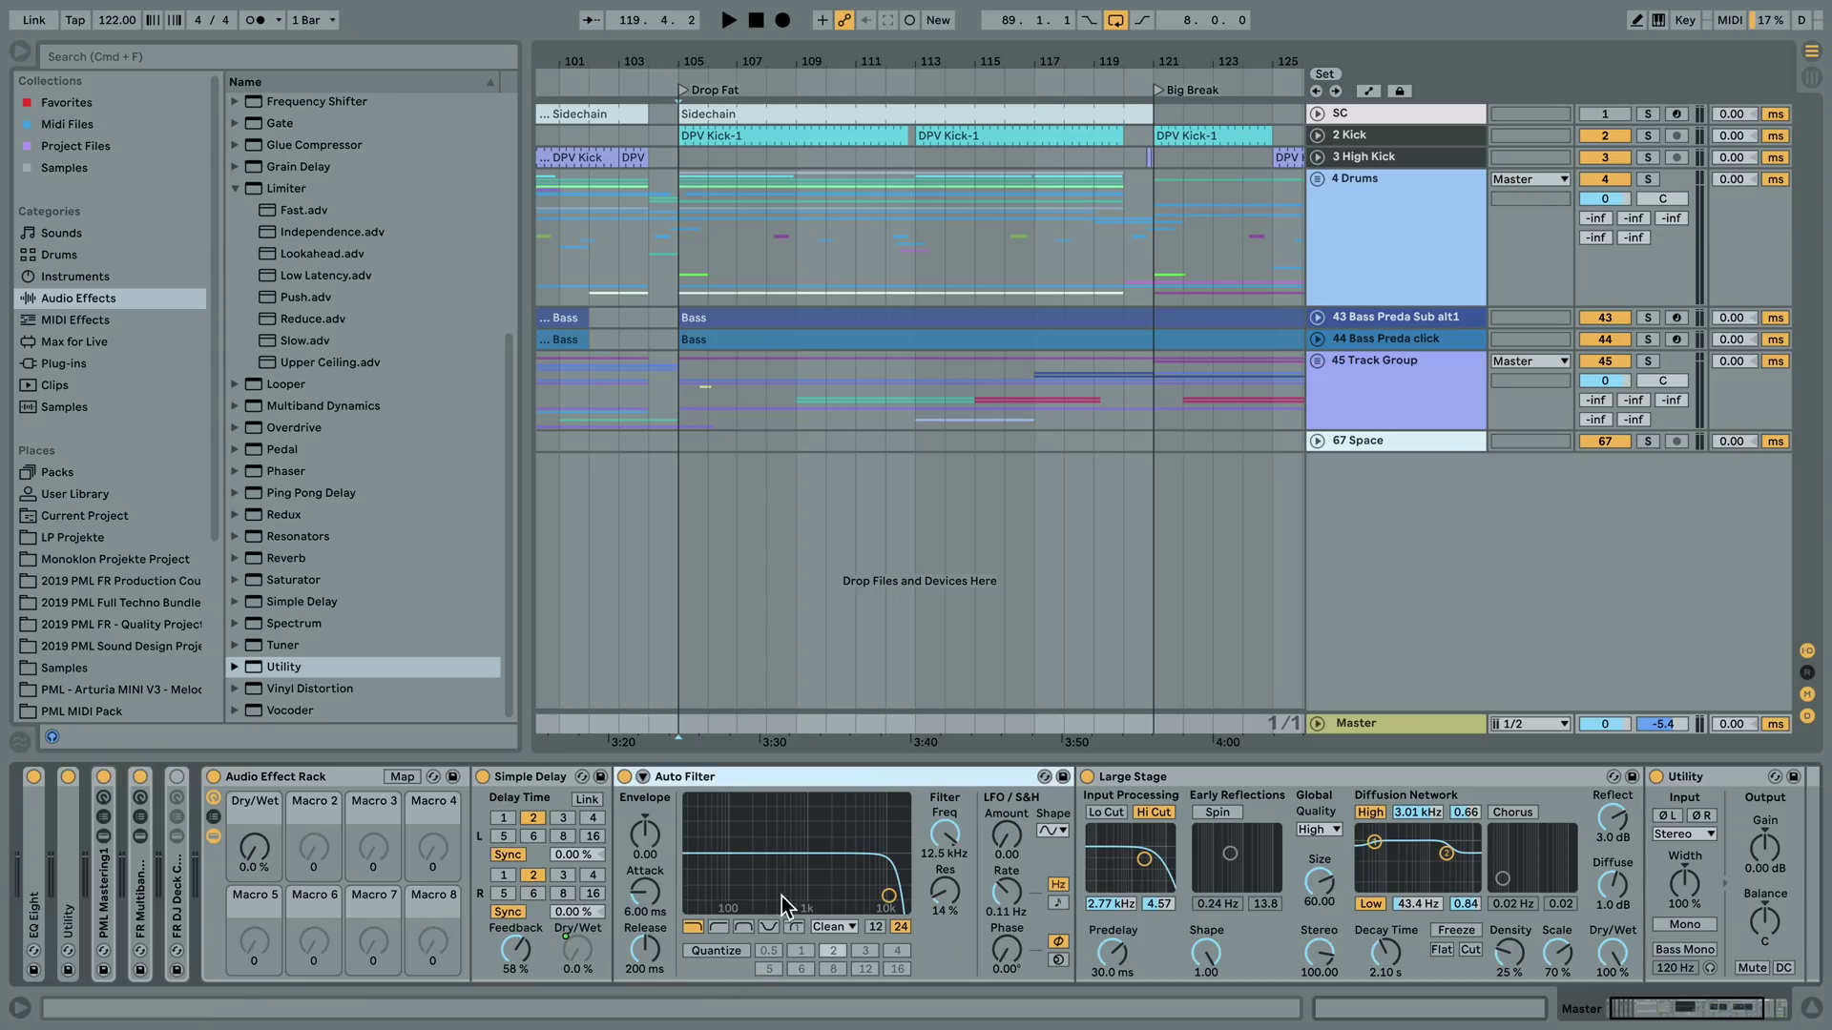
{"action": "left_click", "coordinate": [718, 927]}
{"action": "left_click_drag", "start_coordinate": [888, 897], "coordinate": [689, 905]}
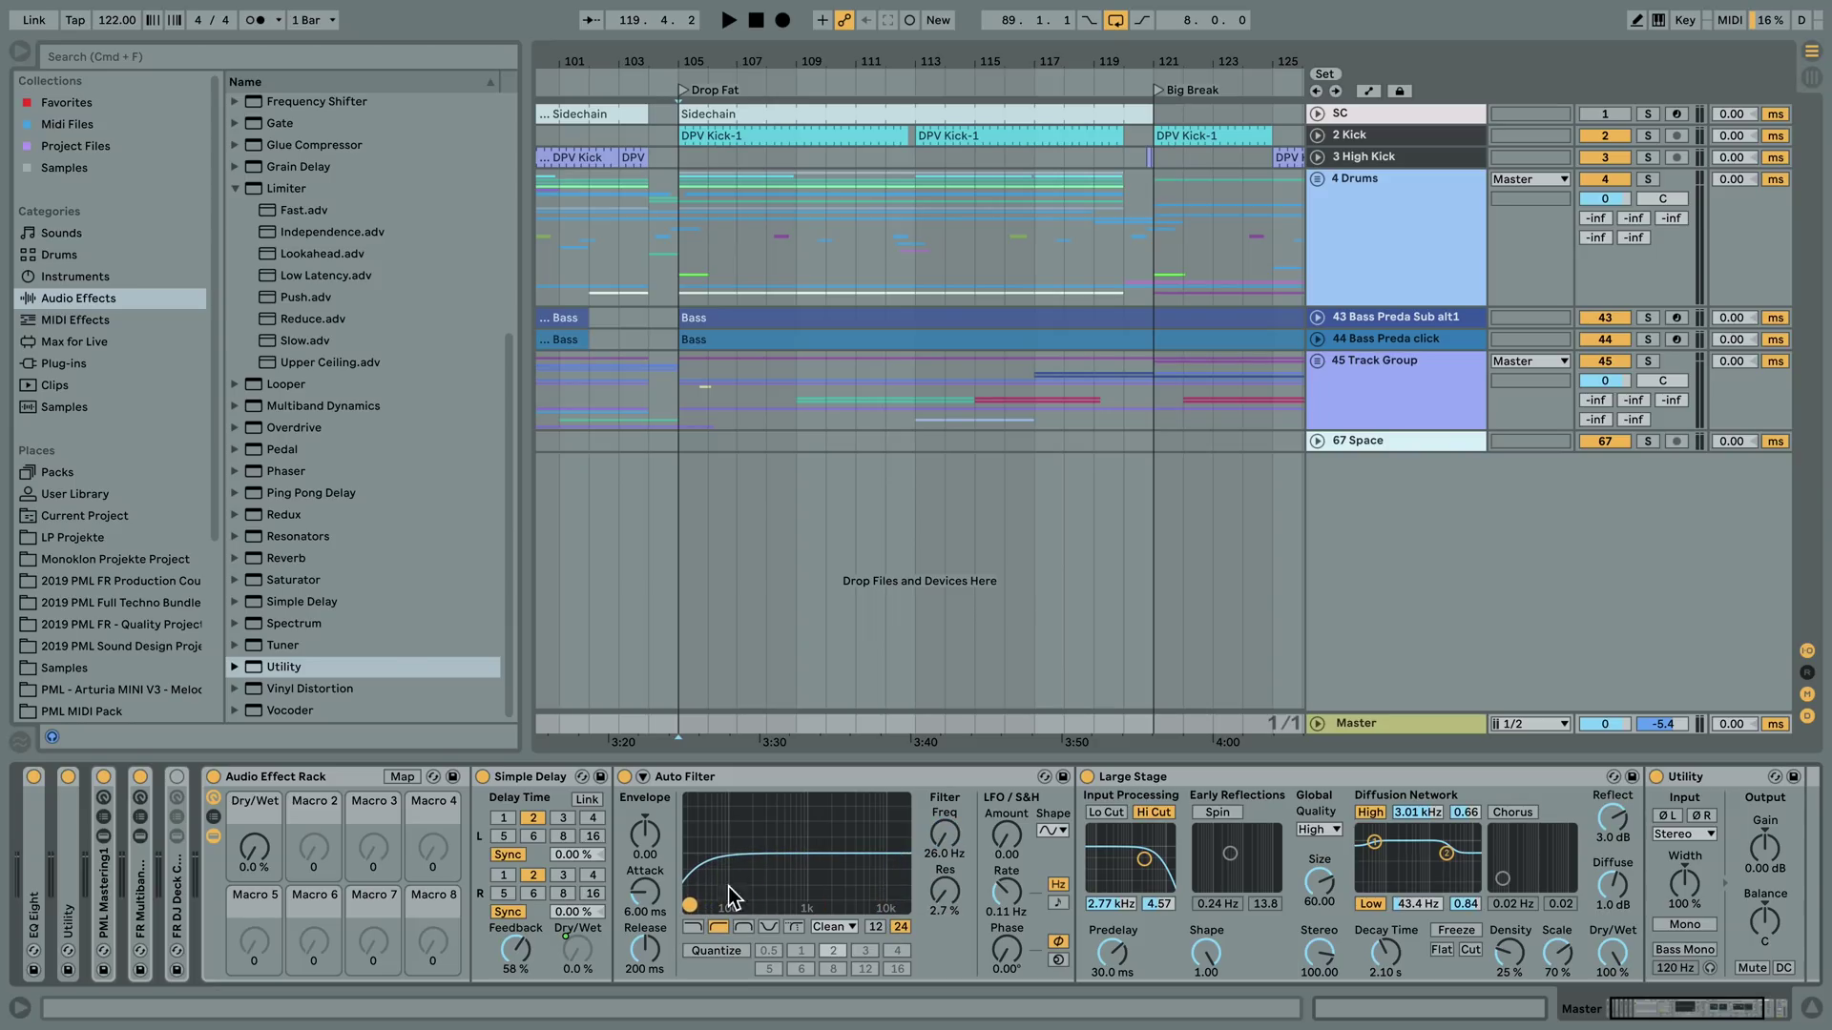
{"action": "right_click", "coordinate": [950, 840]}
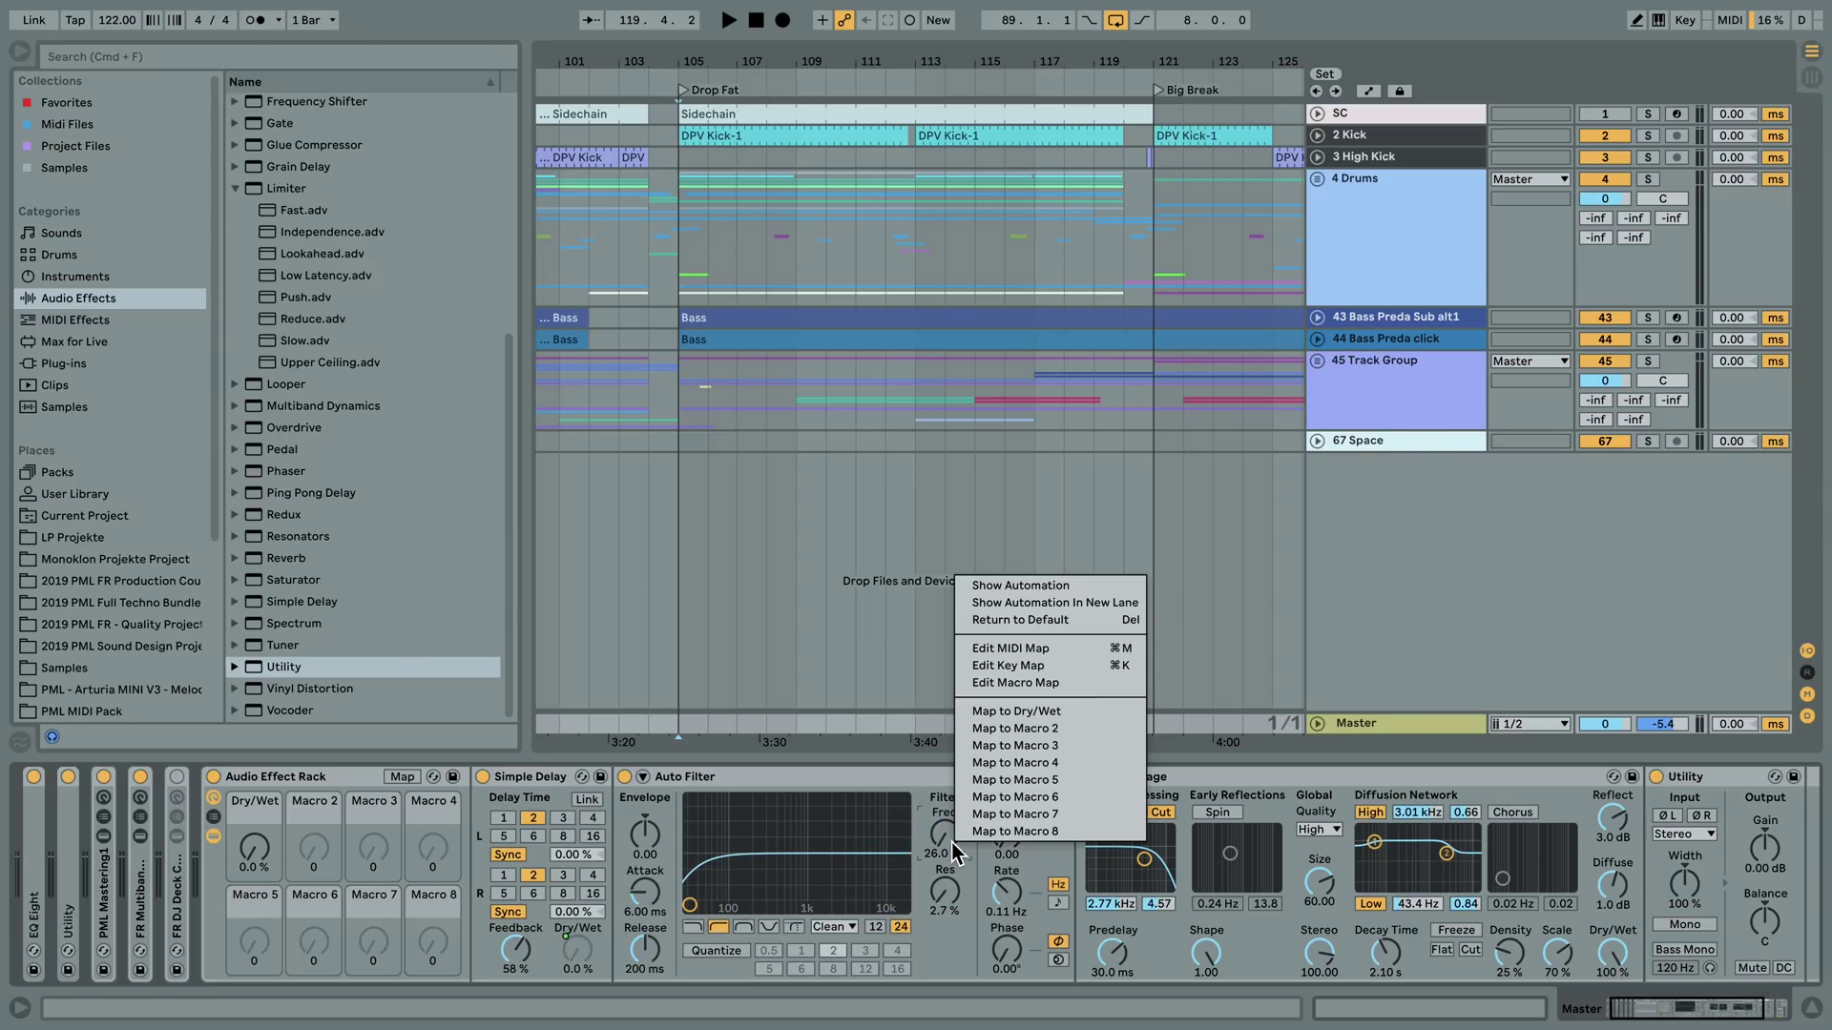
{"action": "left_click", "coordinate": [1051, 712]}
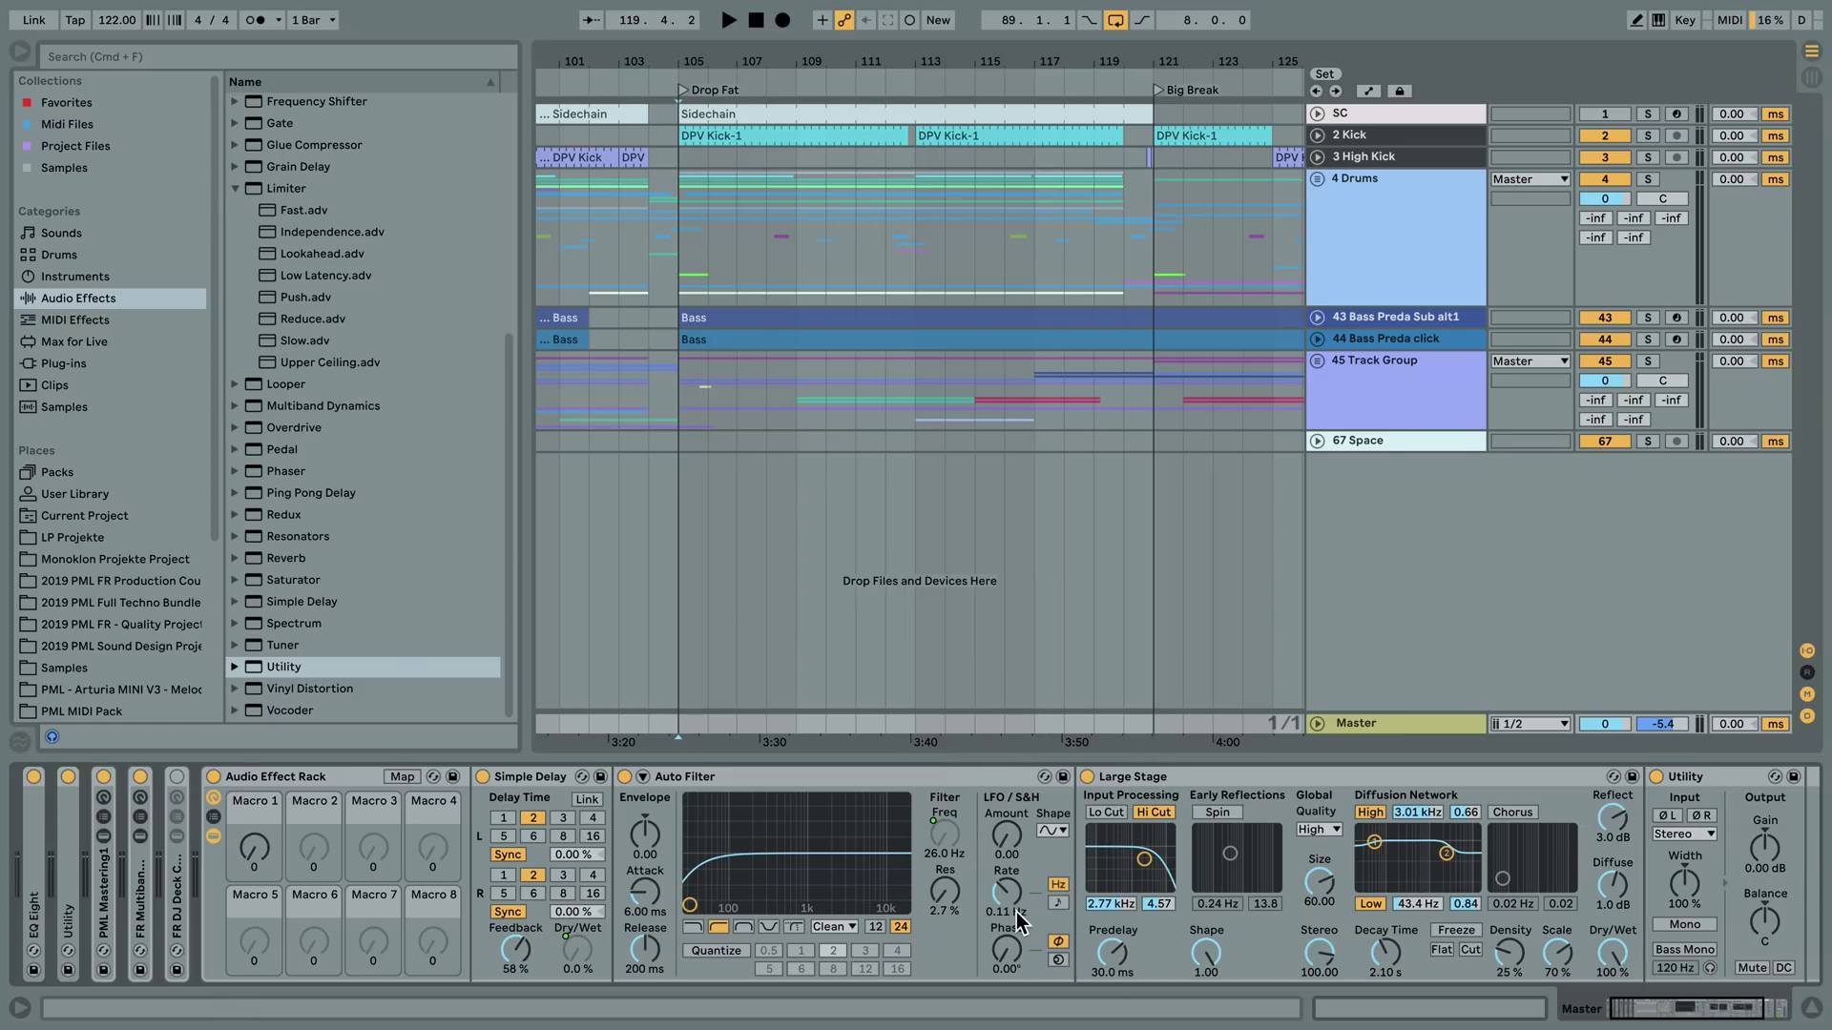
{"action": "right_click", "coordinate": [931, 886]}
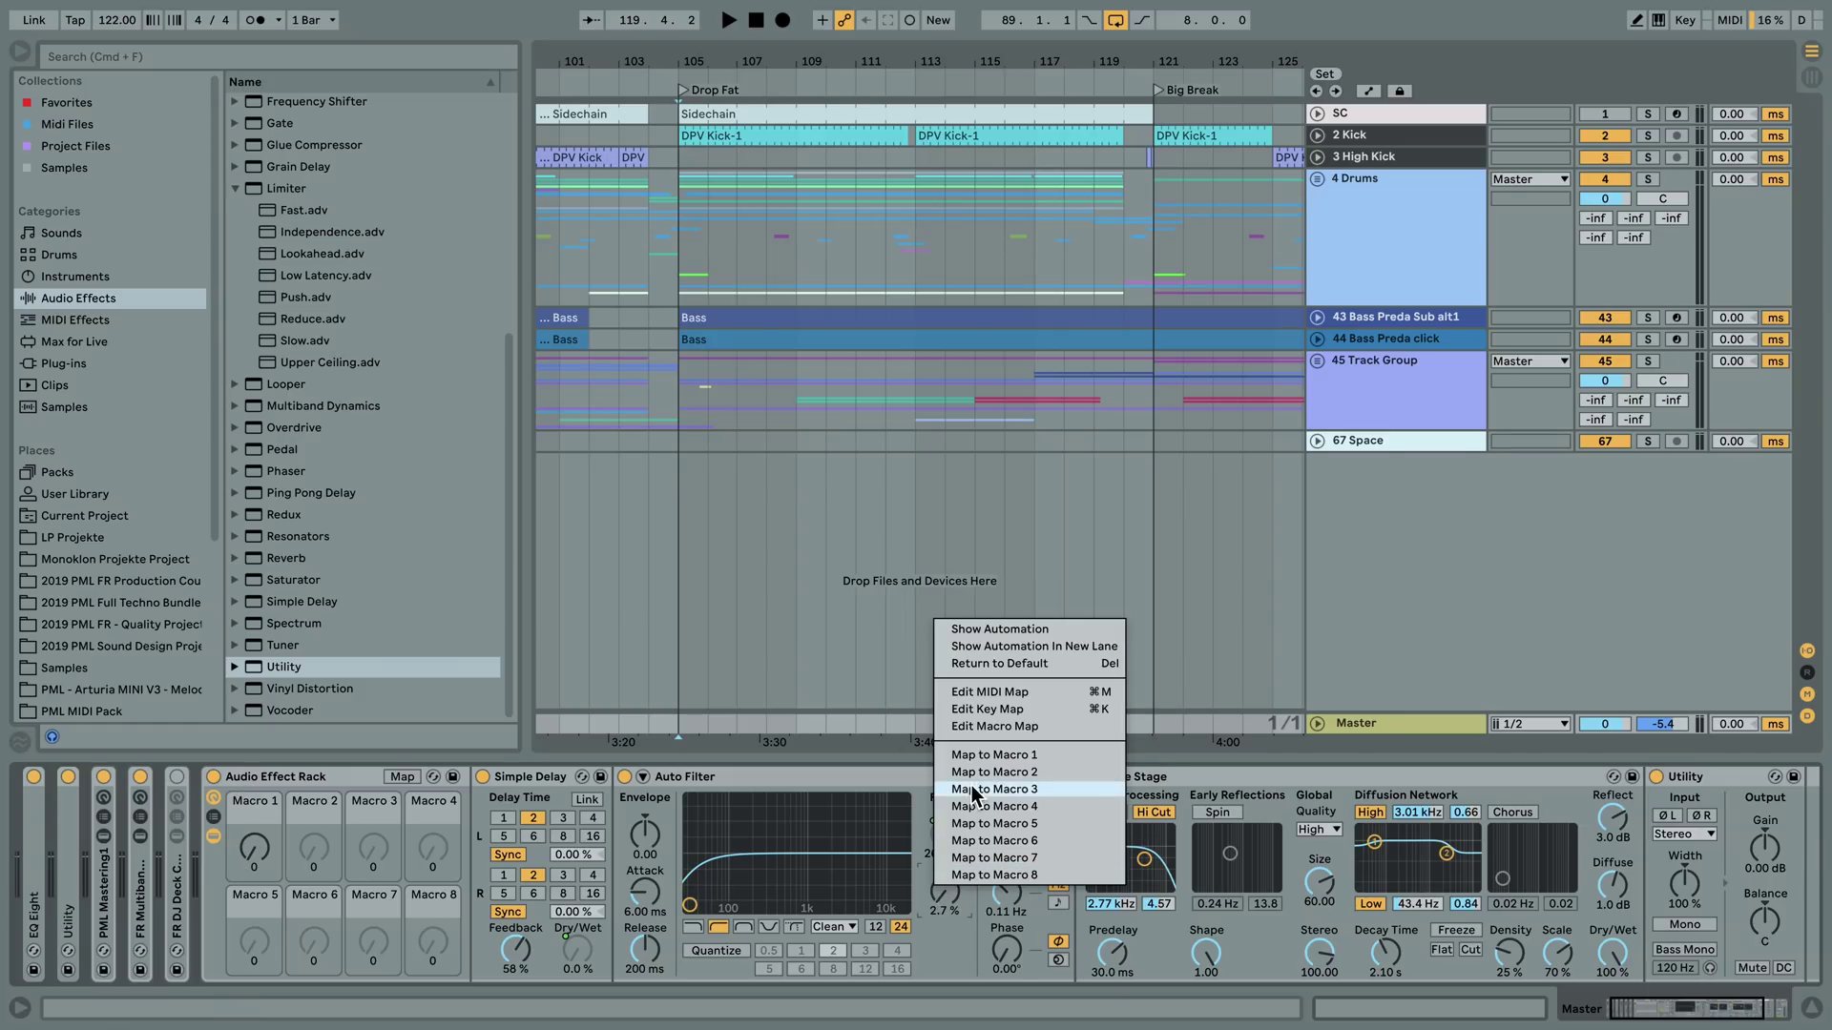
{"action": "left_click", "coordinate": [1019, 754]}
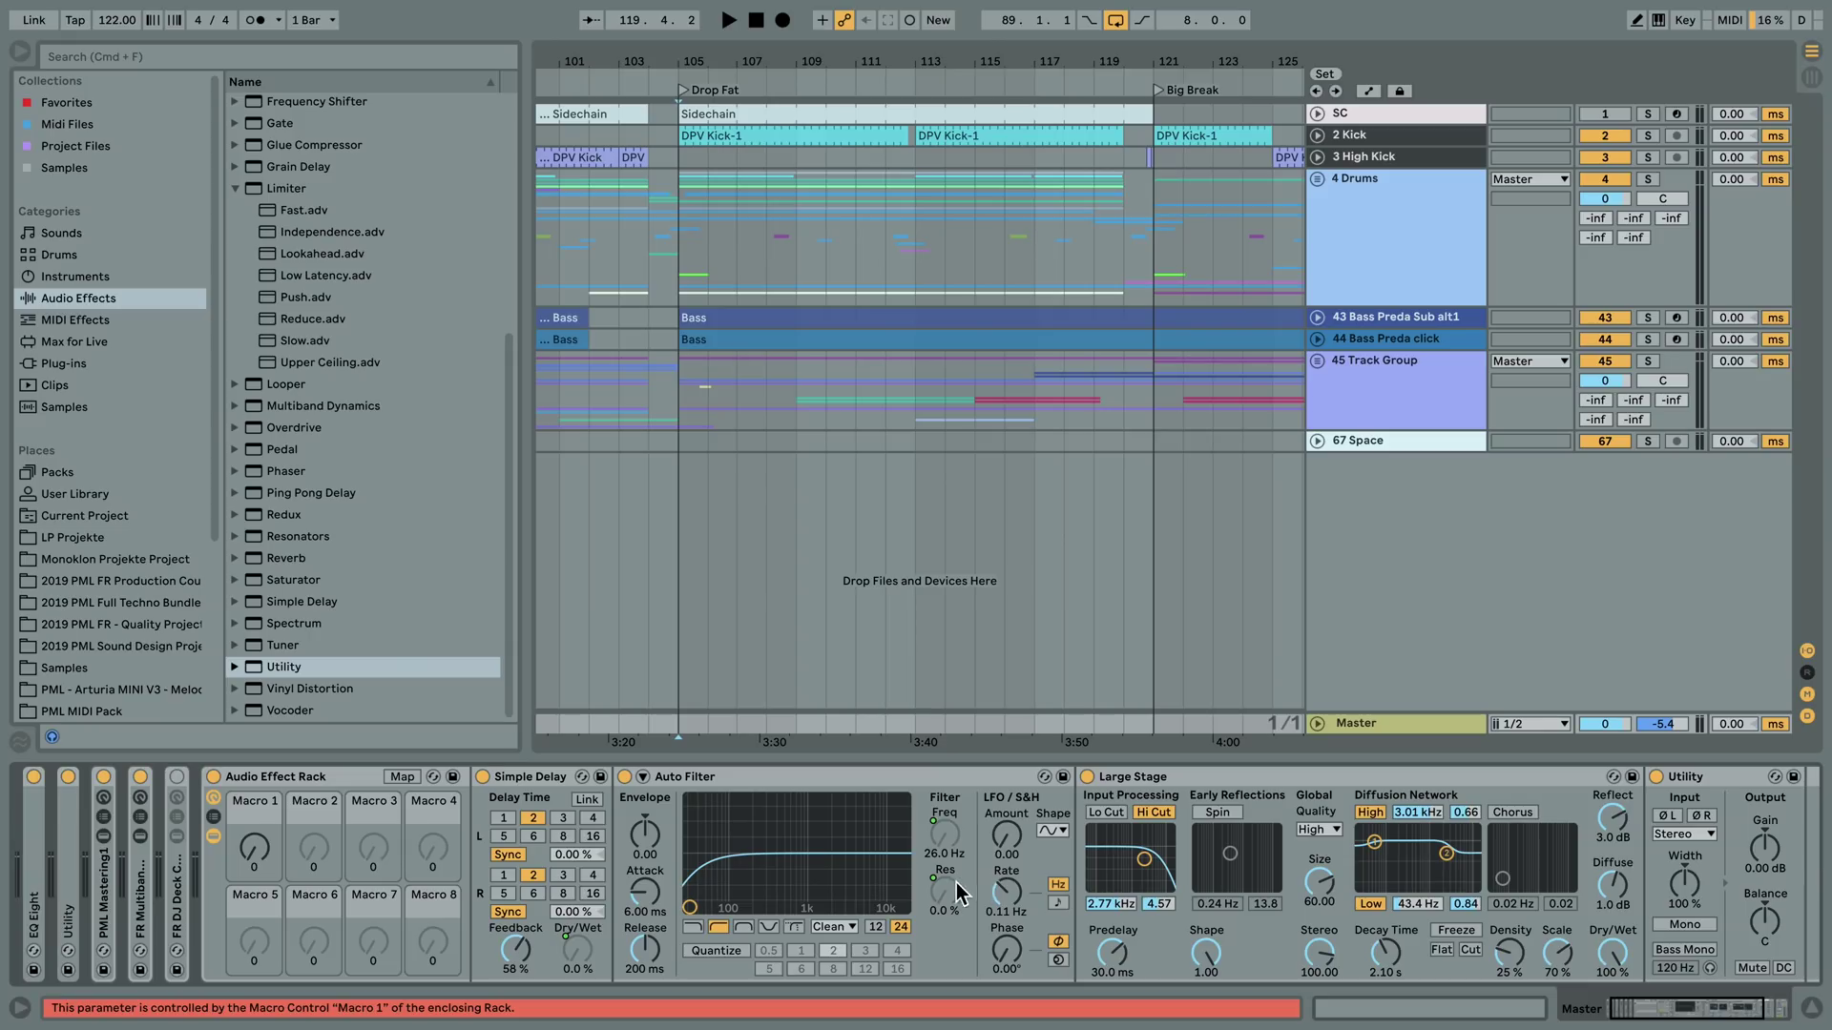
- Map Auto Filter's on/off switch to Macro 1 and rename the macro 'Fade 2 Grey'
{"action": "right_click", "coordinate": [624, 781]}
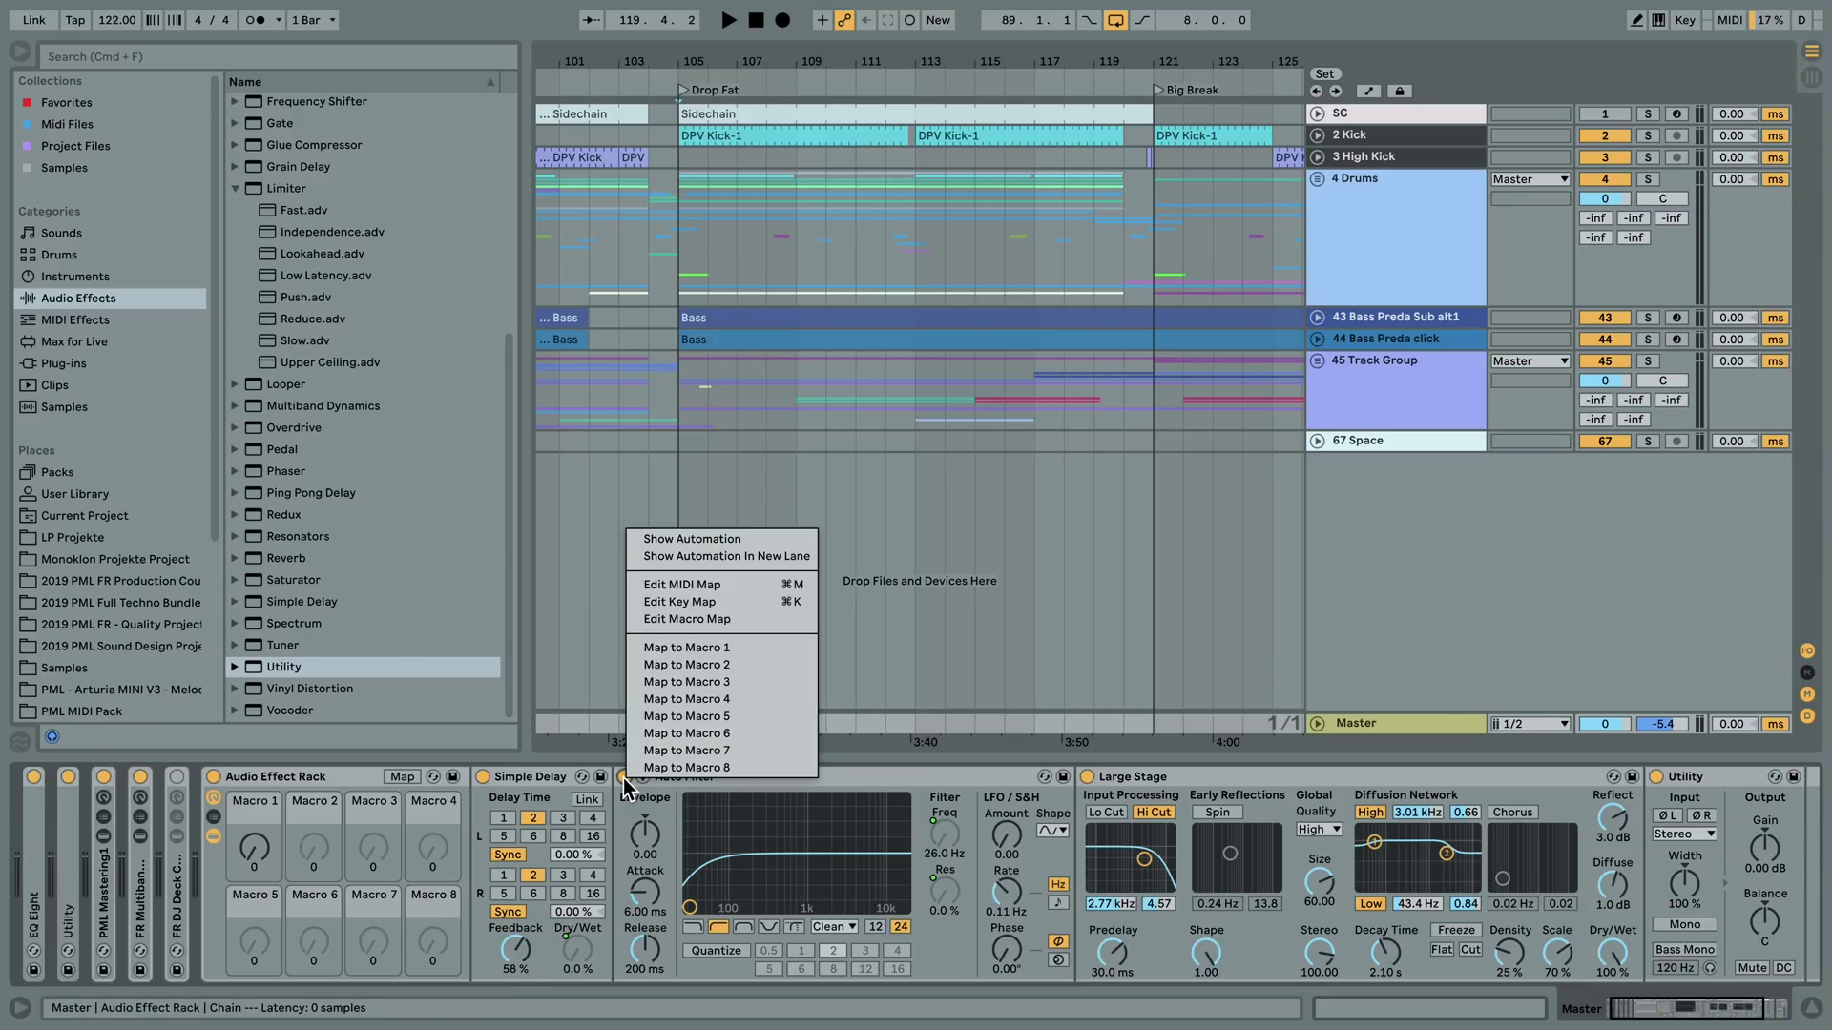
{"action": "left_click", "coordinate": [697, 647]}
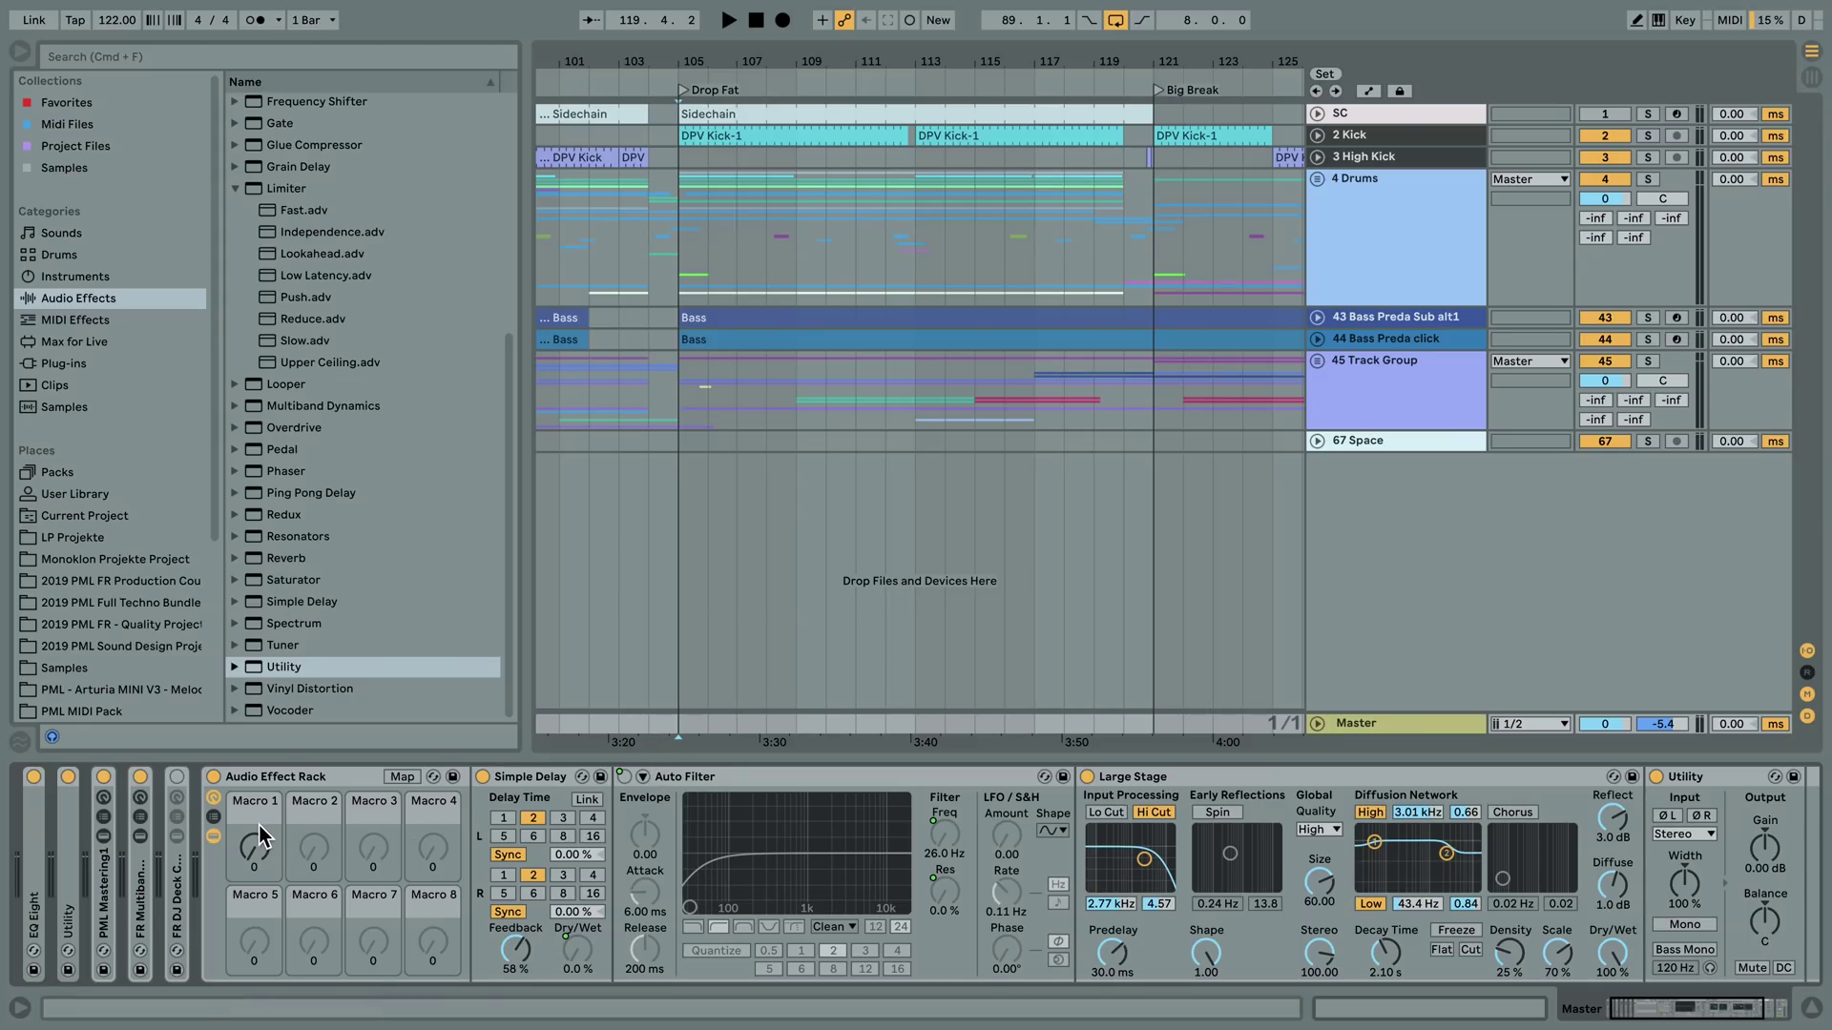
{"action": "right_click", "coordinate": [256, 800]}
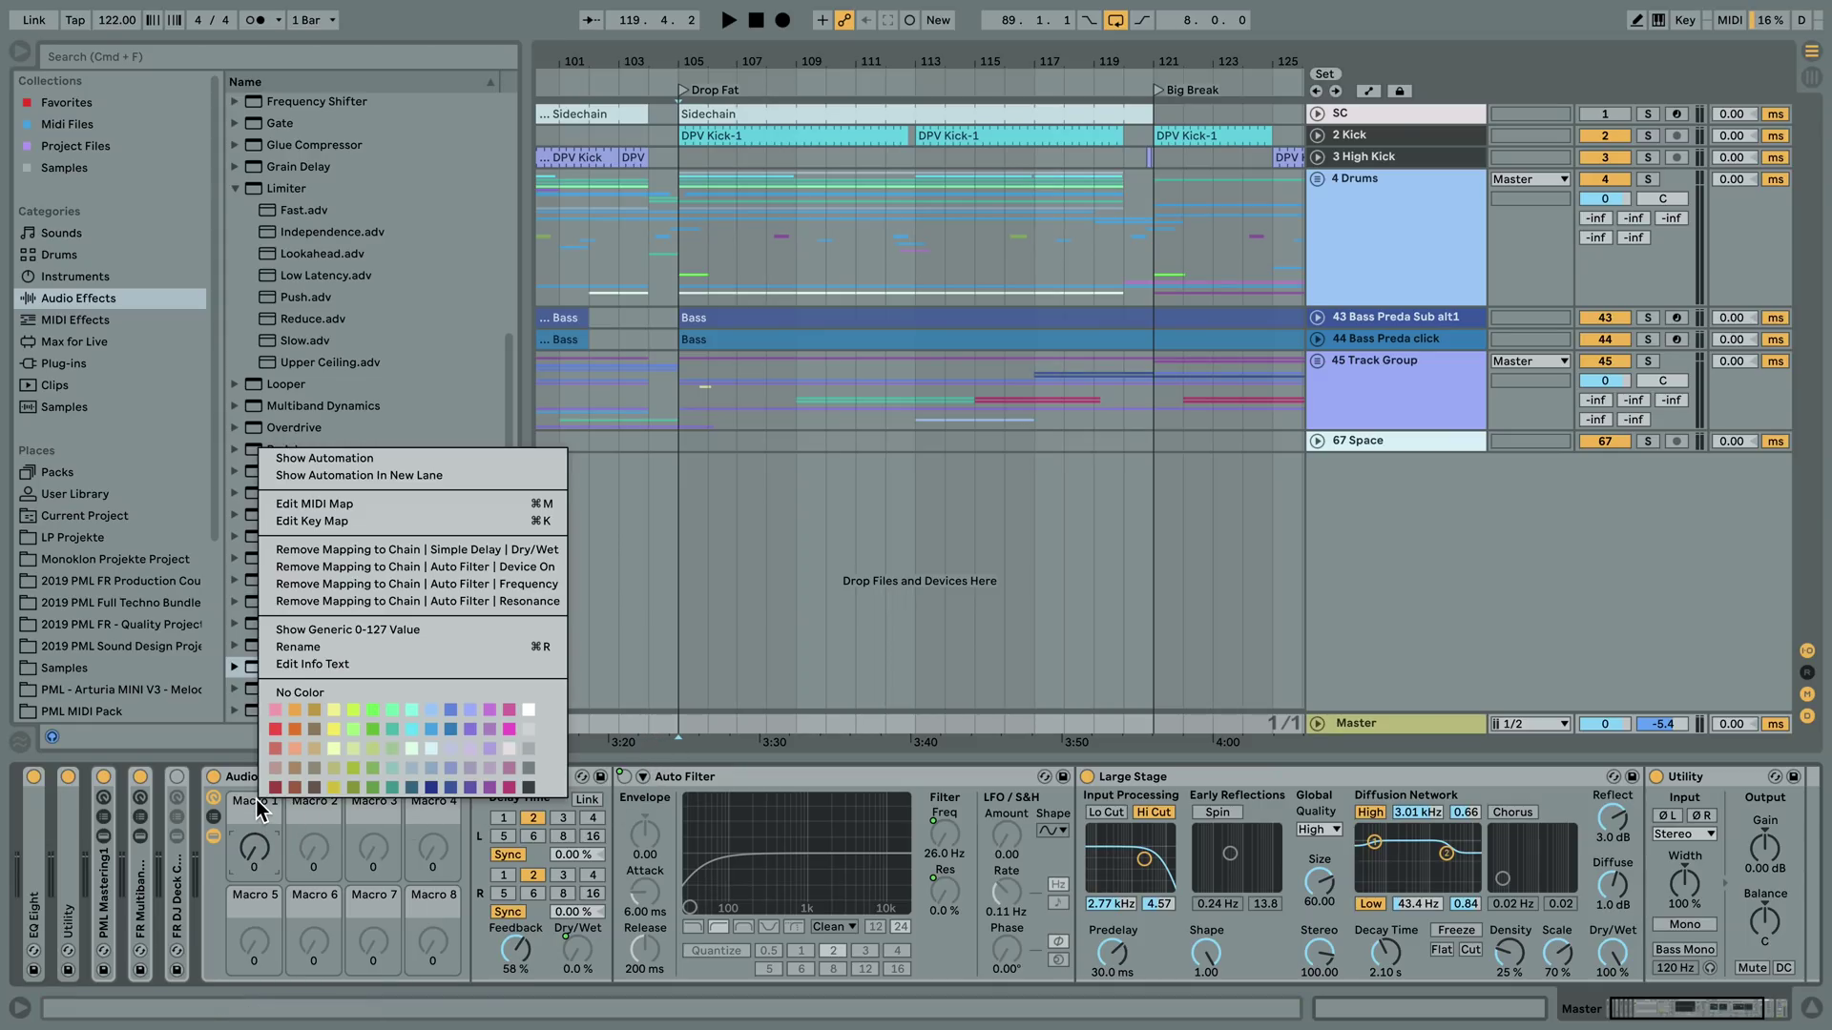
{"action": "left_click", "coordinate": [345, 648]}
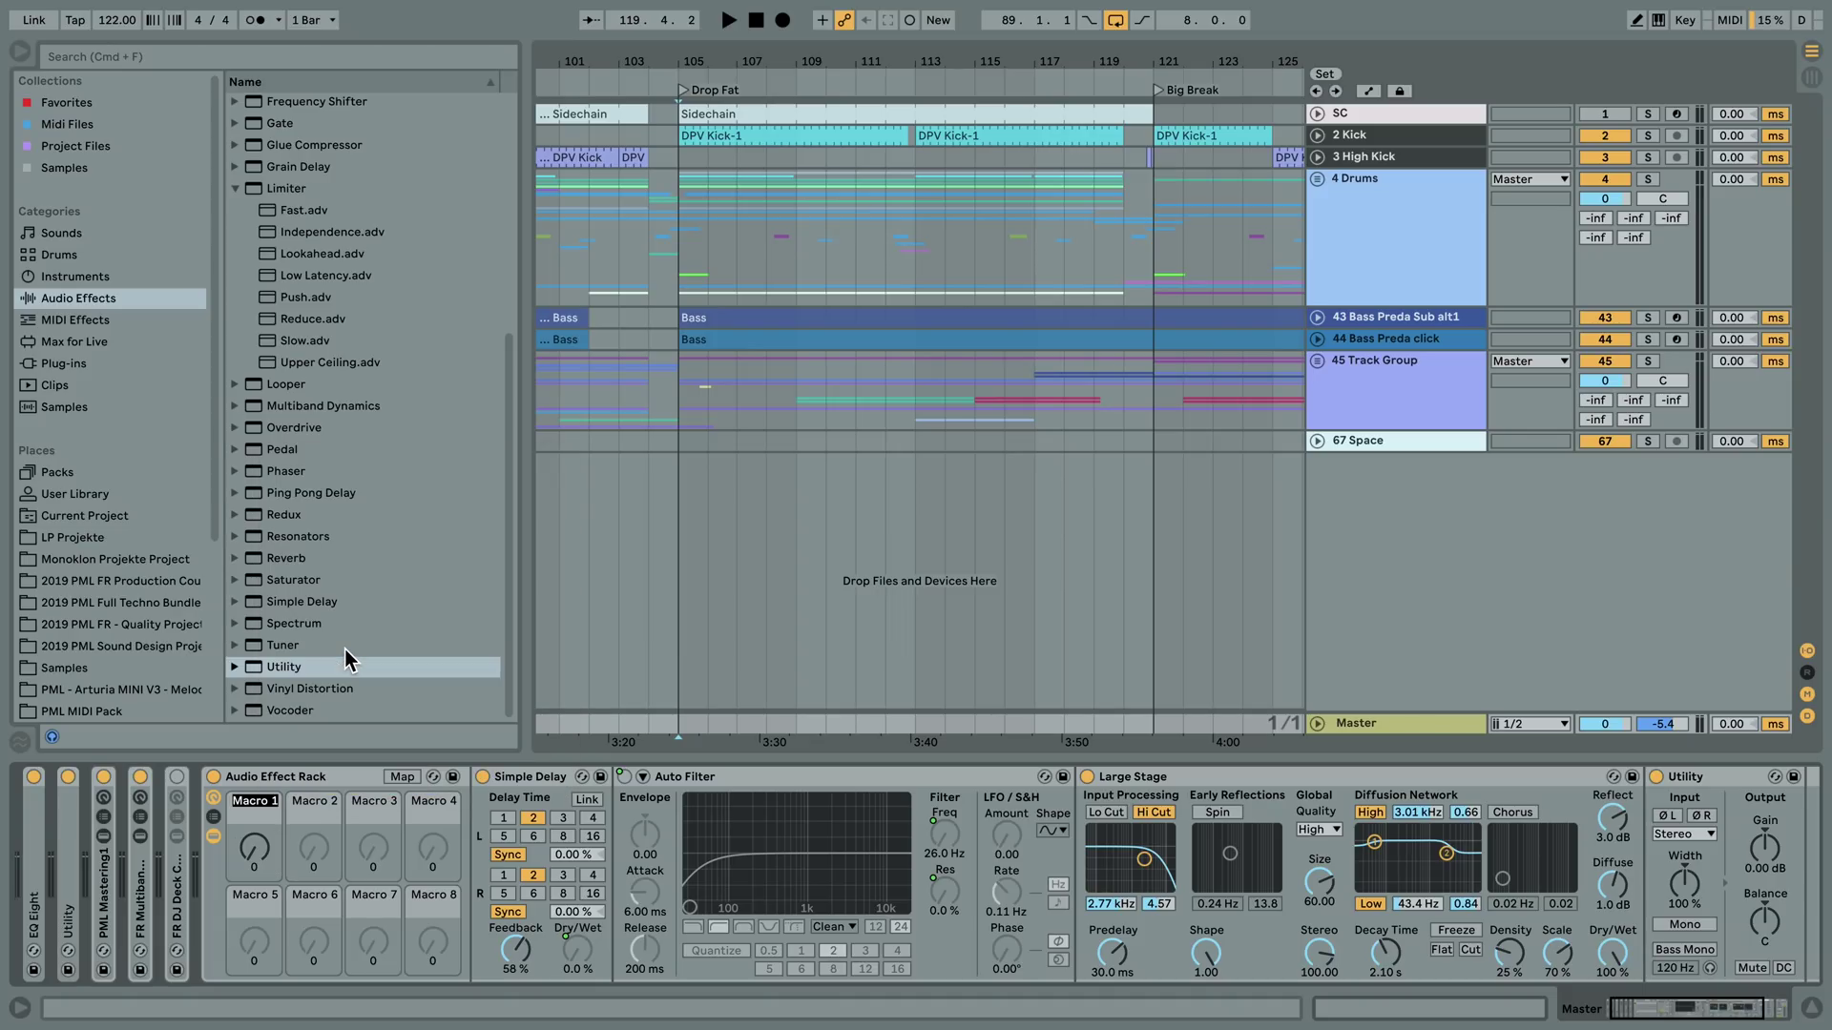
{"action": "type", "text": "Fade 2 Grey"}
- Map Large Stage Dry/Wet and Utility Gain to the Fade 2 Grey macro
{"action": "right_click", "coordinate": [1613, 953]}
{"action": "left_click", "coordinate": [1716, 830]}
{"action": "right_click", "coordinate": [1770, 851]}
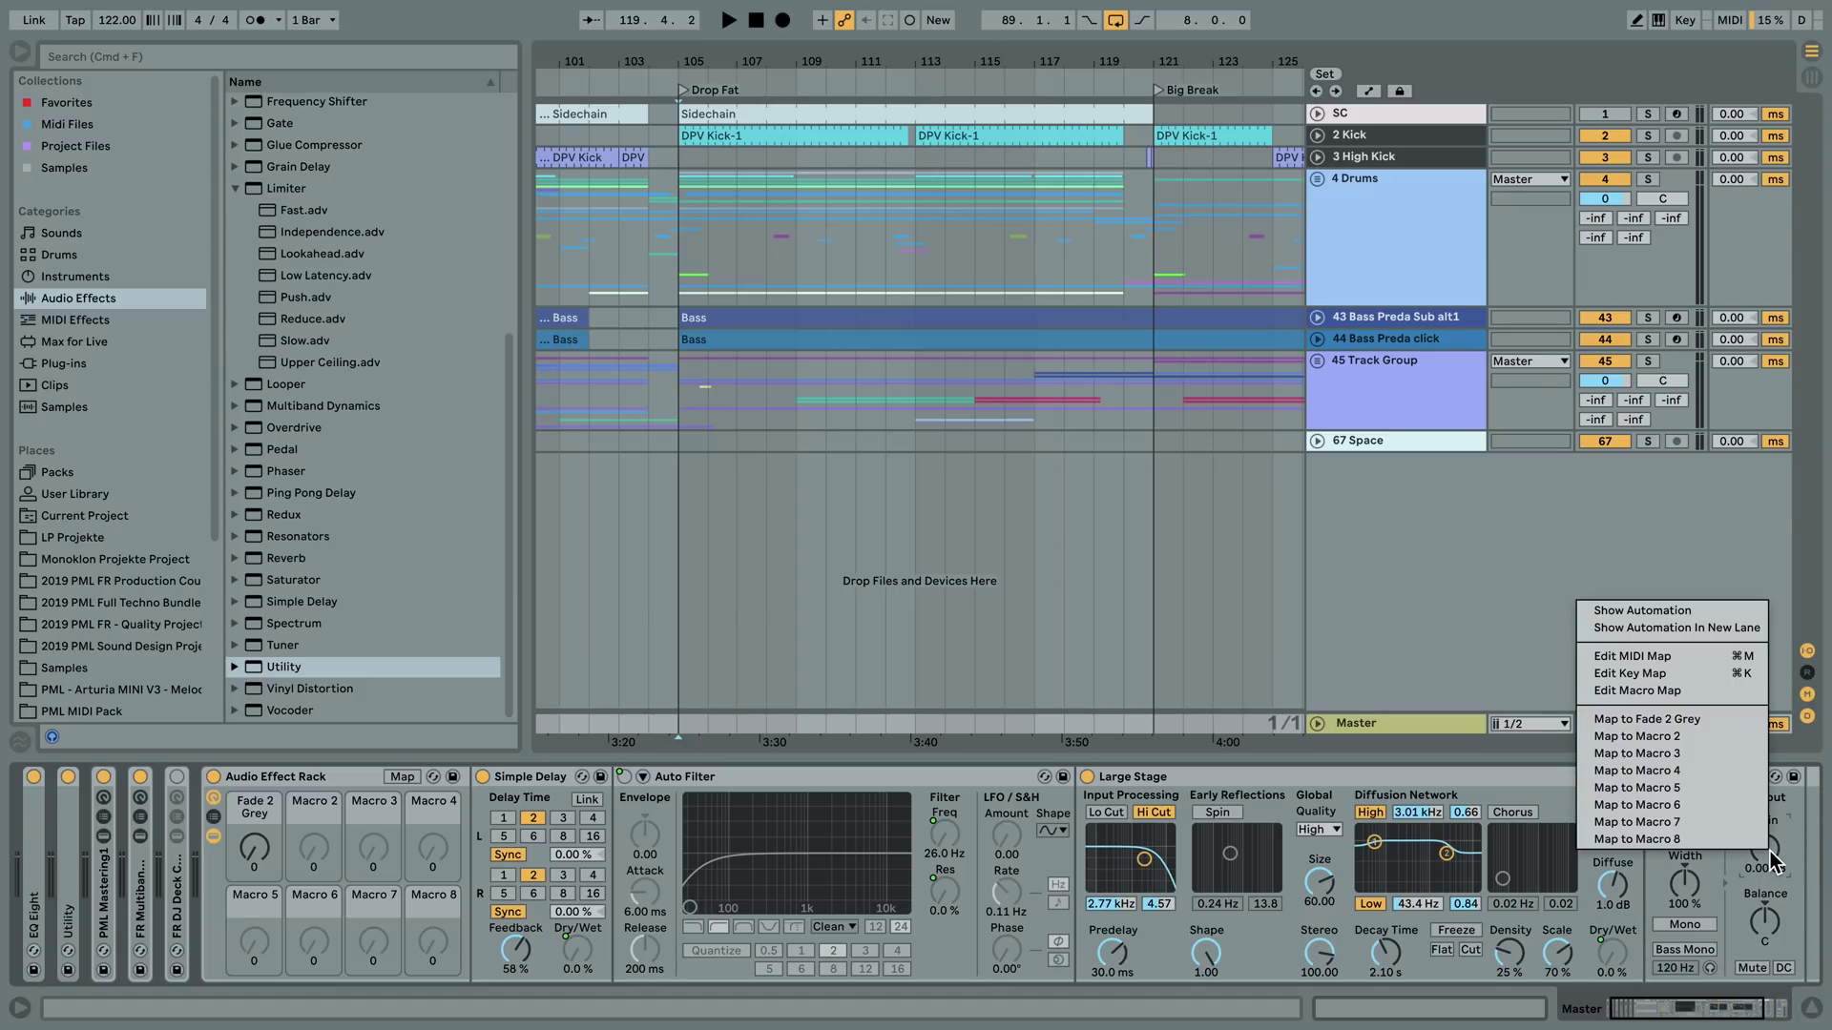
{"action": "left_click", "coordinate": [1711, 717]}
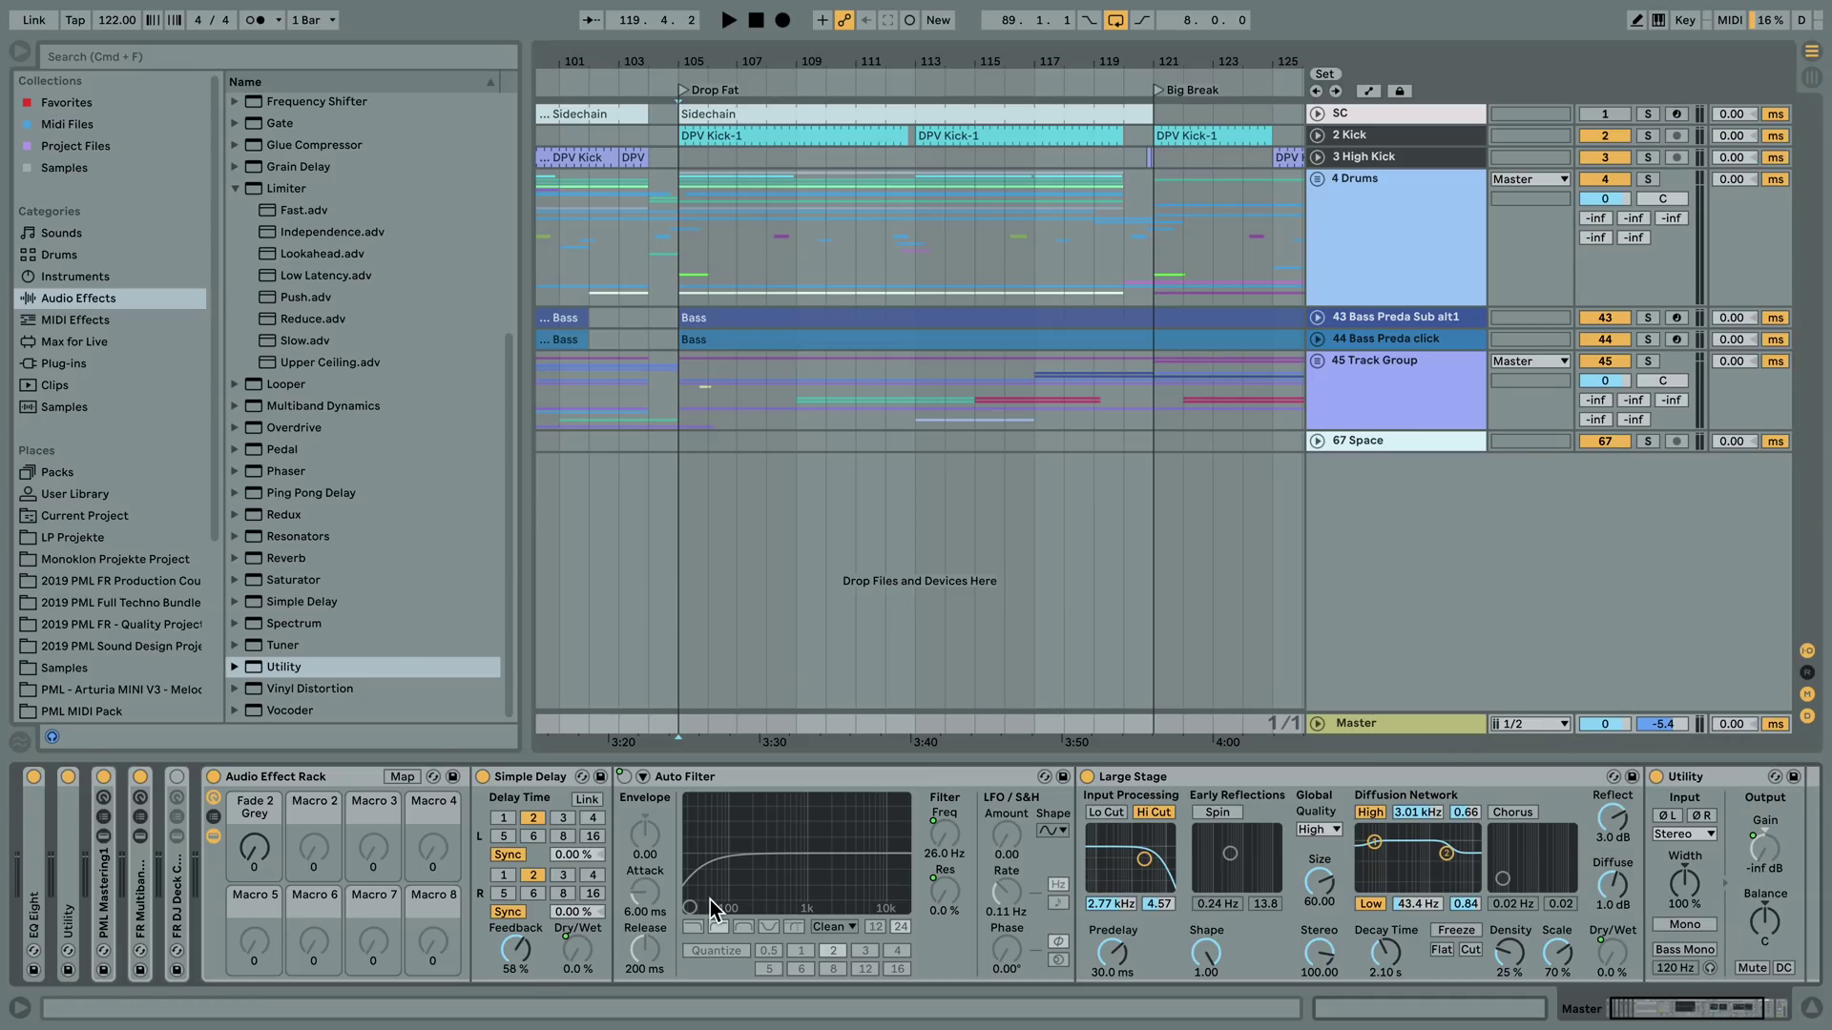
- In Macro Mappings, lower Device On's minimum and cap Frequency at 3.41 kHz and Resonance at 20 %
{"action": "left_click", "coordinate": [405, 778]}
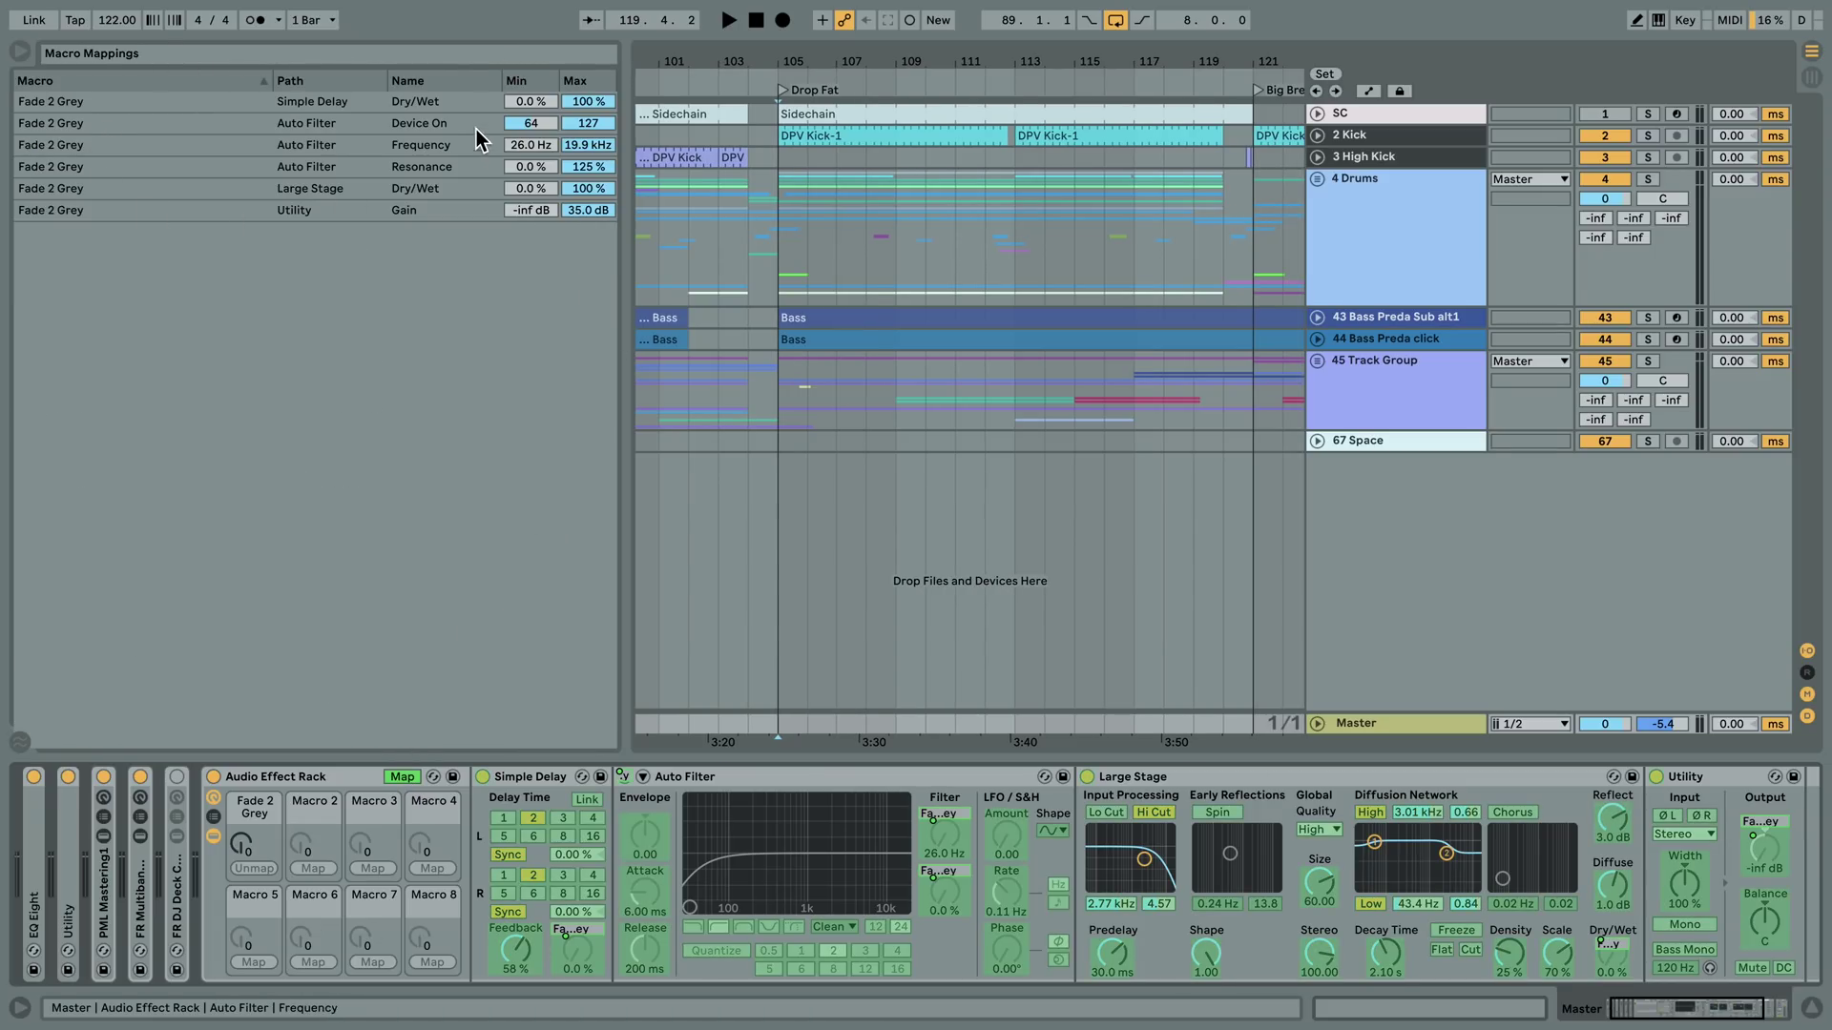
{"action": "left_click", "coordinate": [588, 105]}
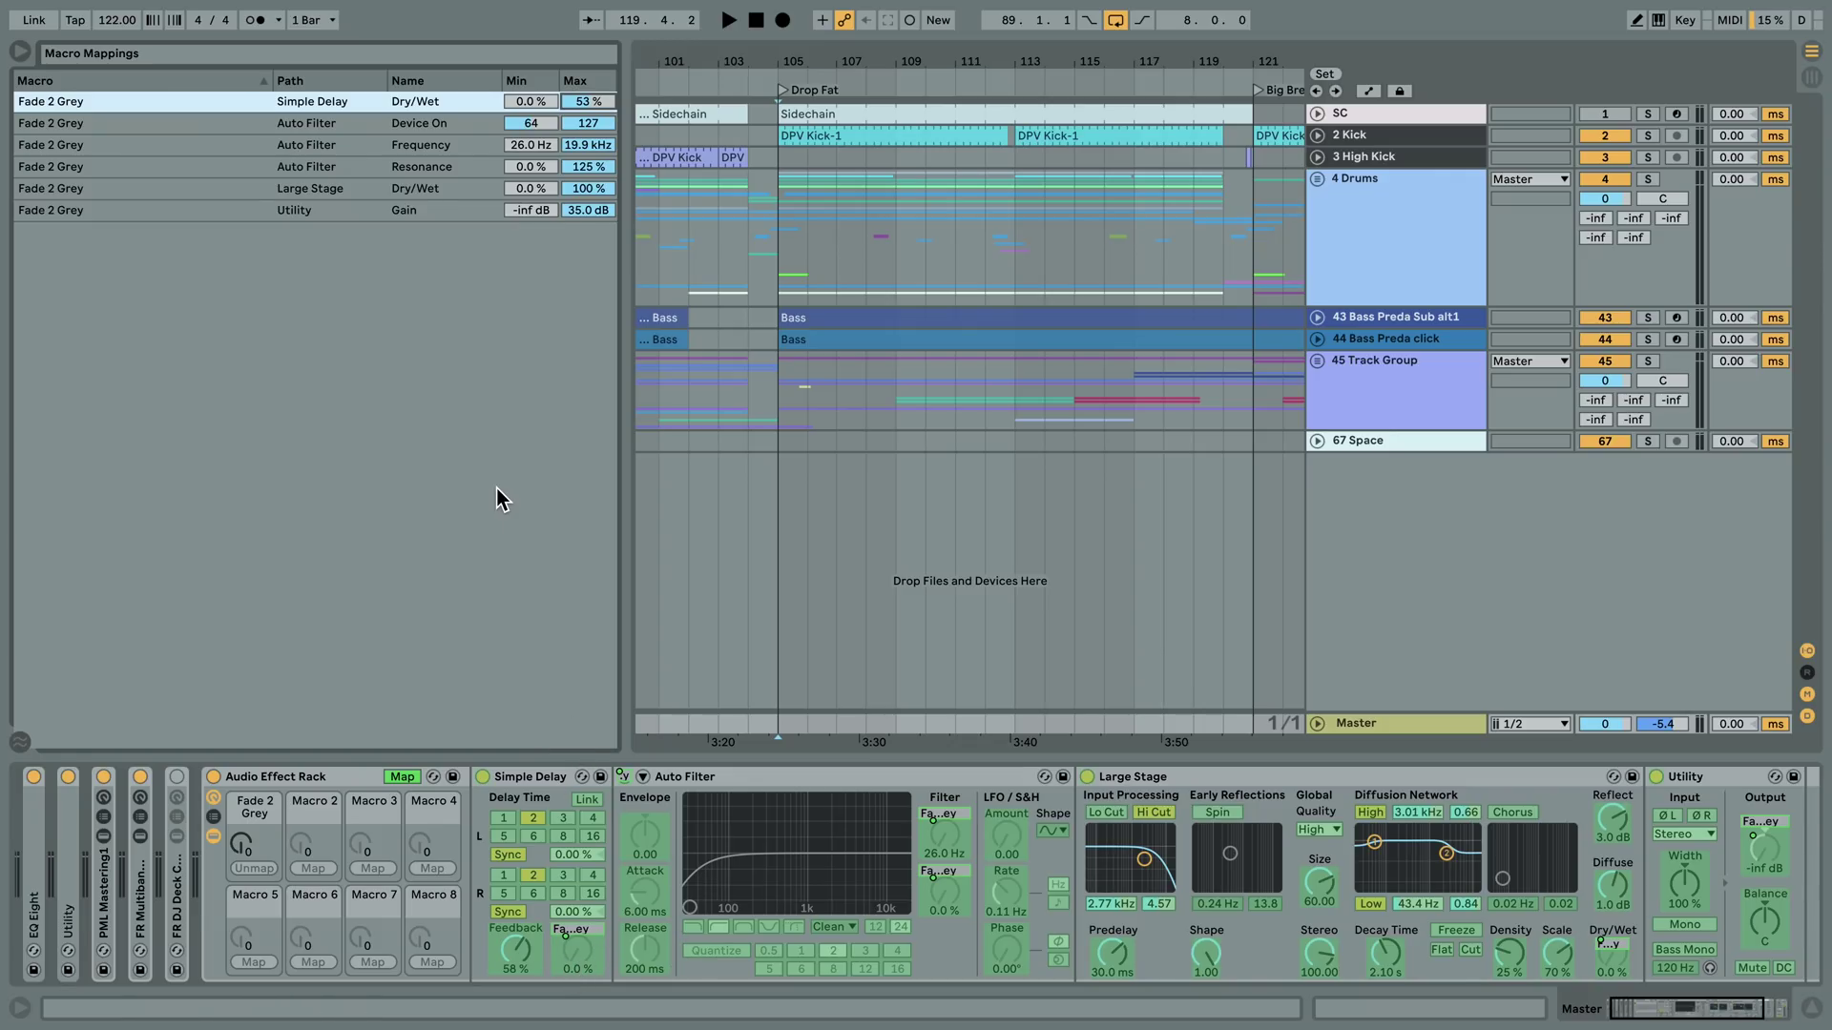
{"action": "left_click", "coordinate": [530, 125]}
{"action": "left_click_drag", "start_coordinate": [532, 133], "coordinate": [532, 145]}
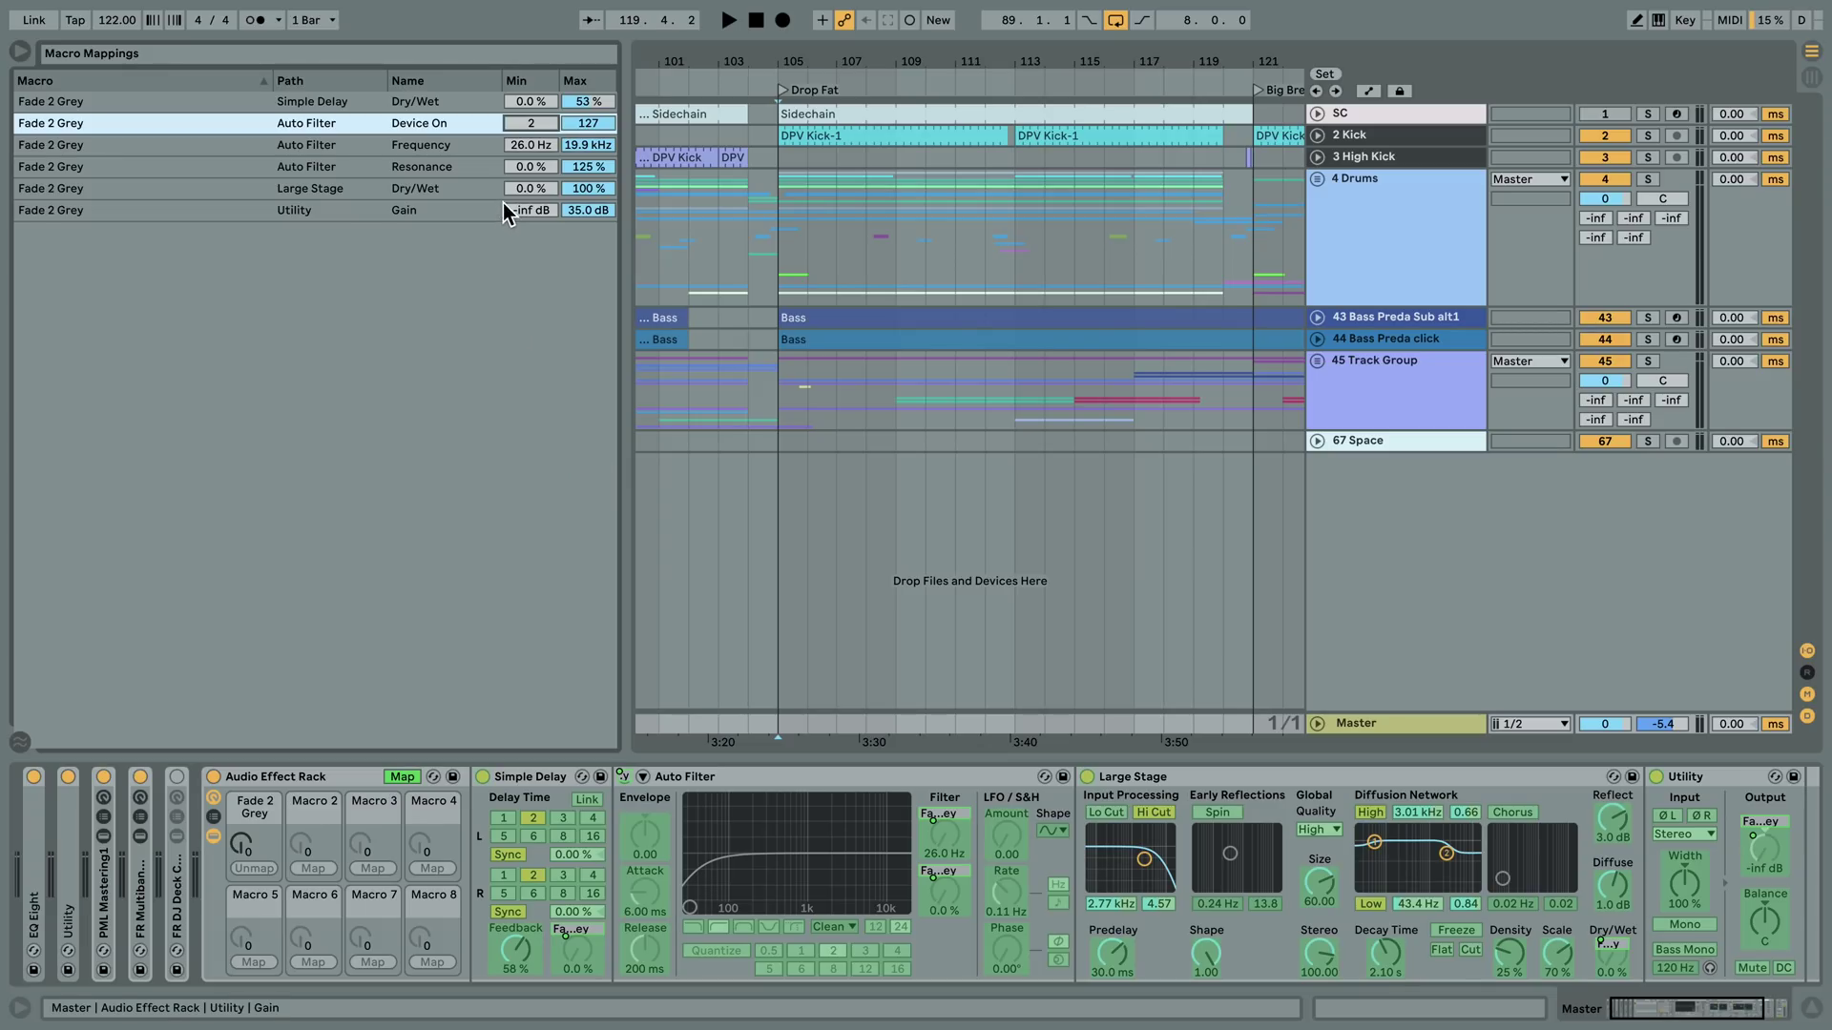
{"action": "left_click", "coordinate": [455, 145]}
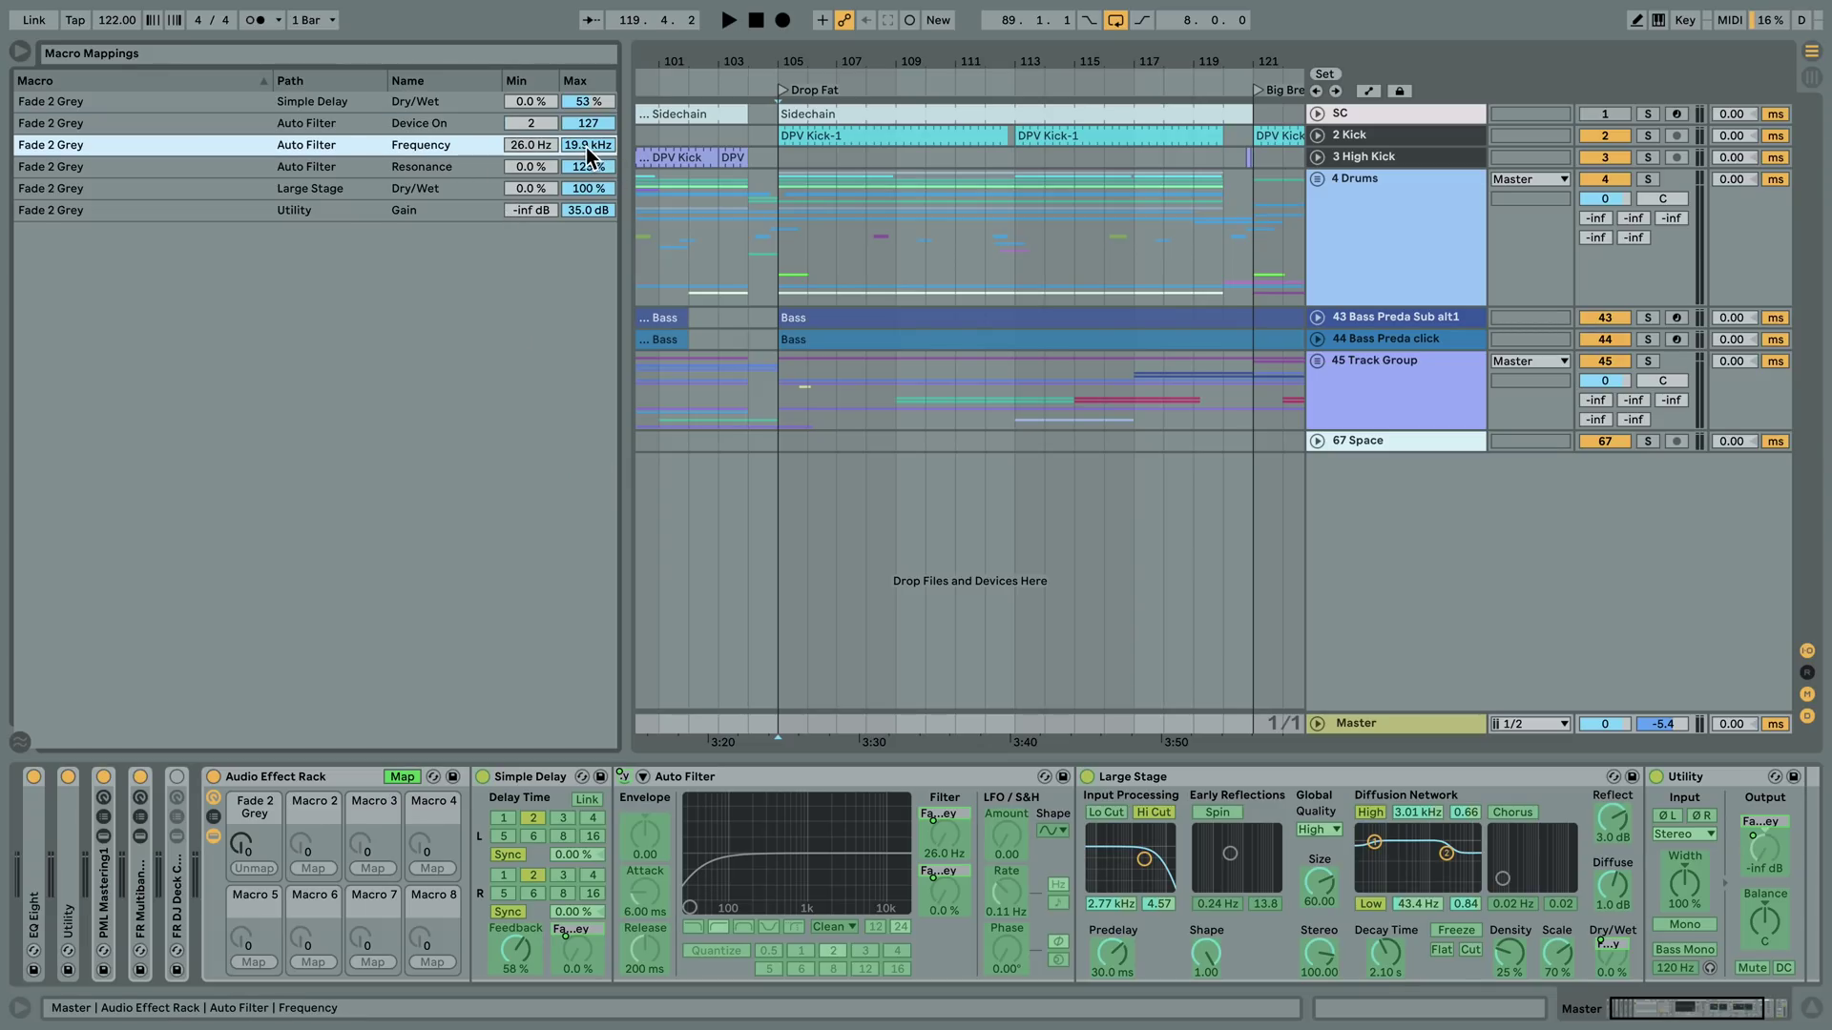
{"action": "mouse_move", "coordinate": [582, 146]}
{"action": "left_mouse_down"}
{"action": "mouse_move", "coordinate": [582, 172]}
{"action": "mouse_move", "coordinate": [590, 140]}
{"action": "left_mouse_up"}
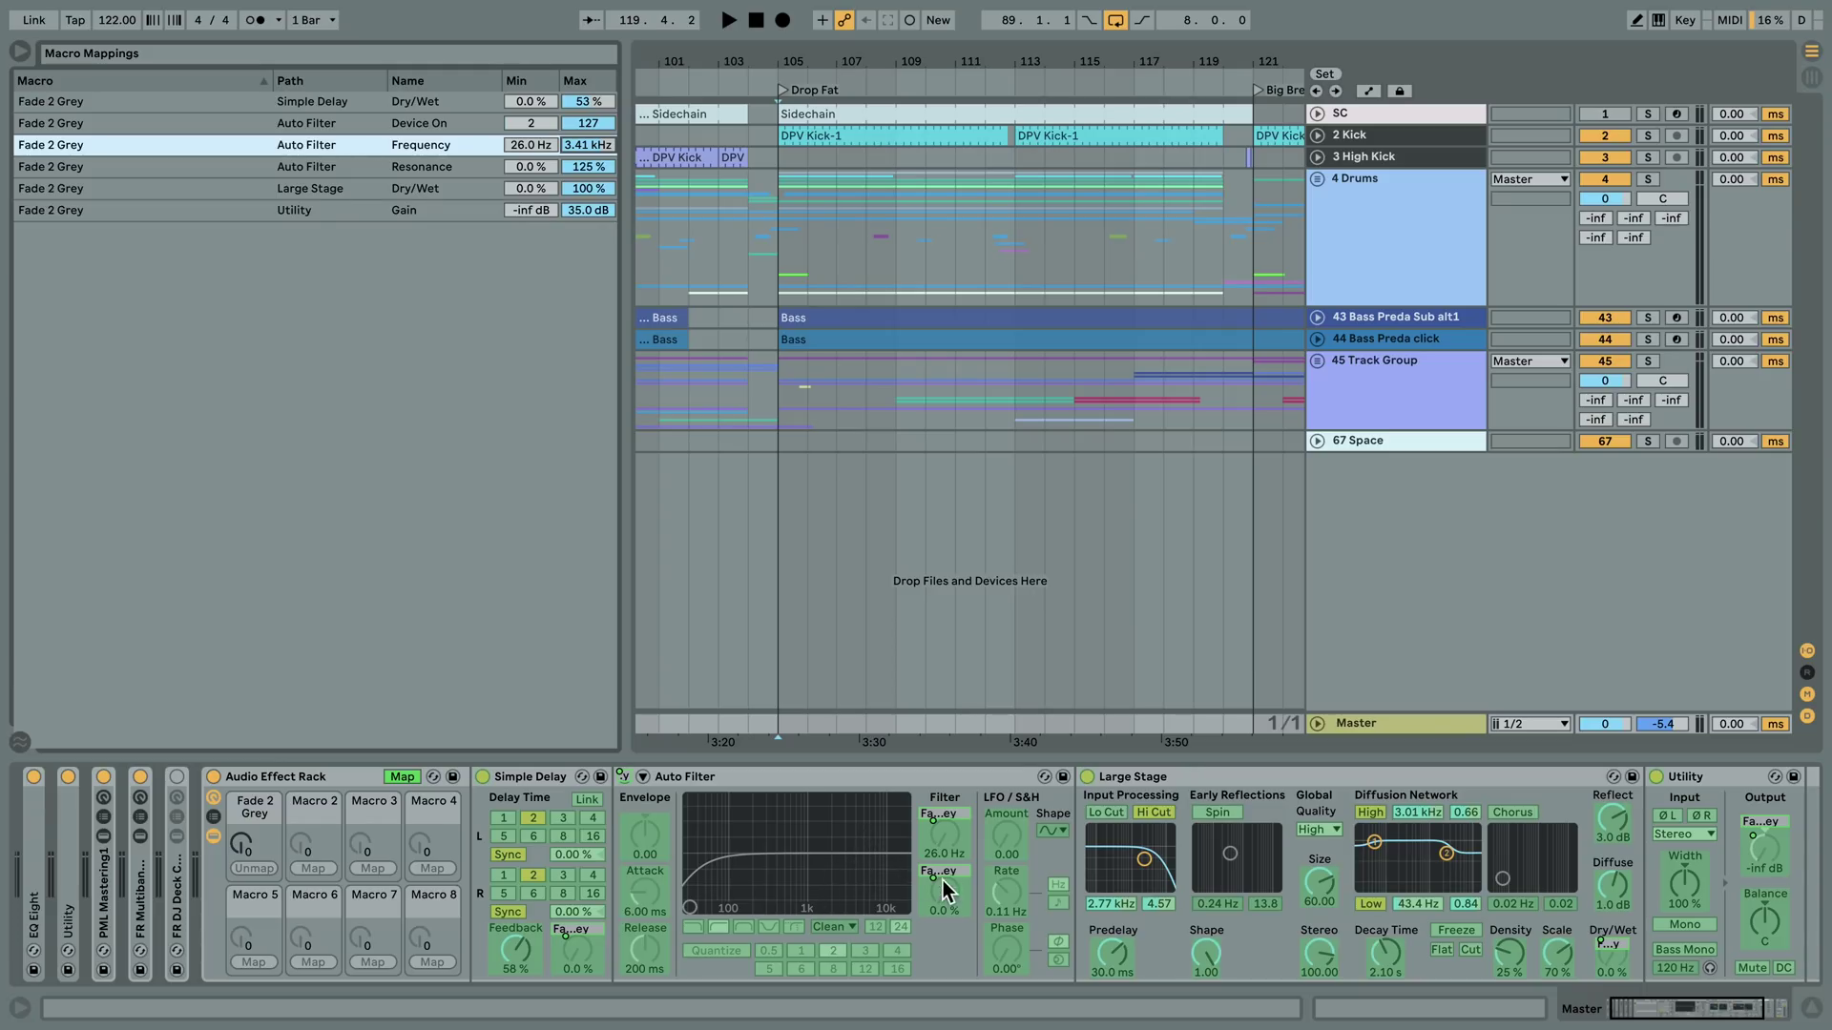
{"action": "left_click", "coordinate": [586, 174]}
{"action": "left_click_drag", "start_coordinate": [586, 166], "coordinate": [586, 191]}
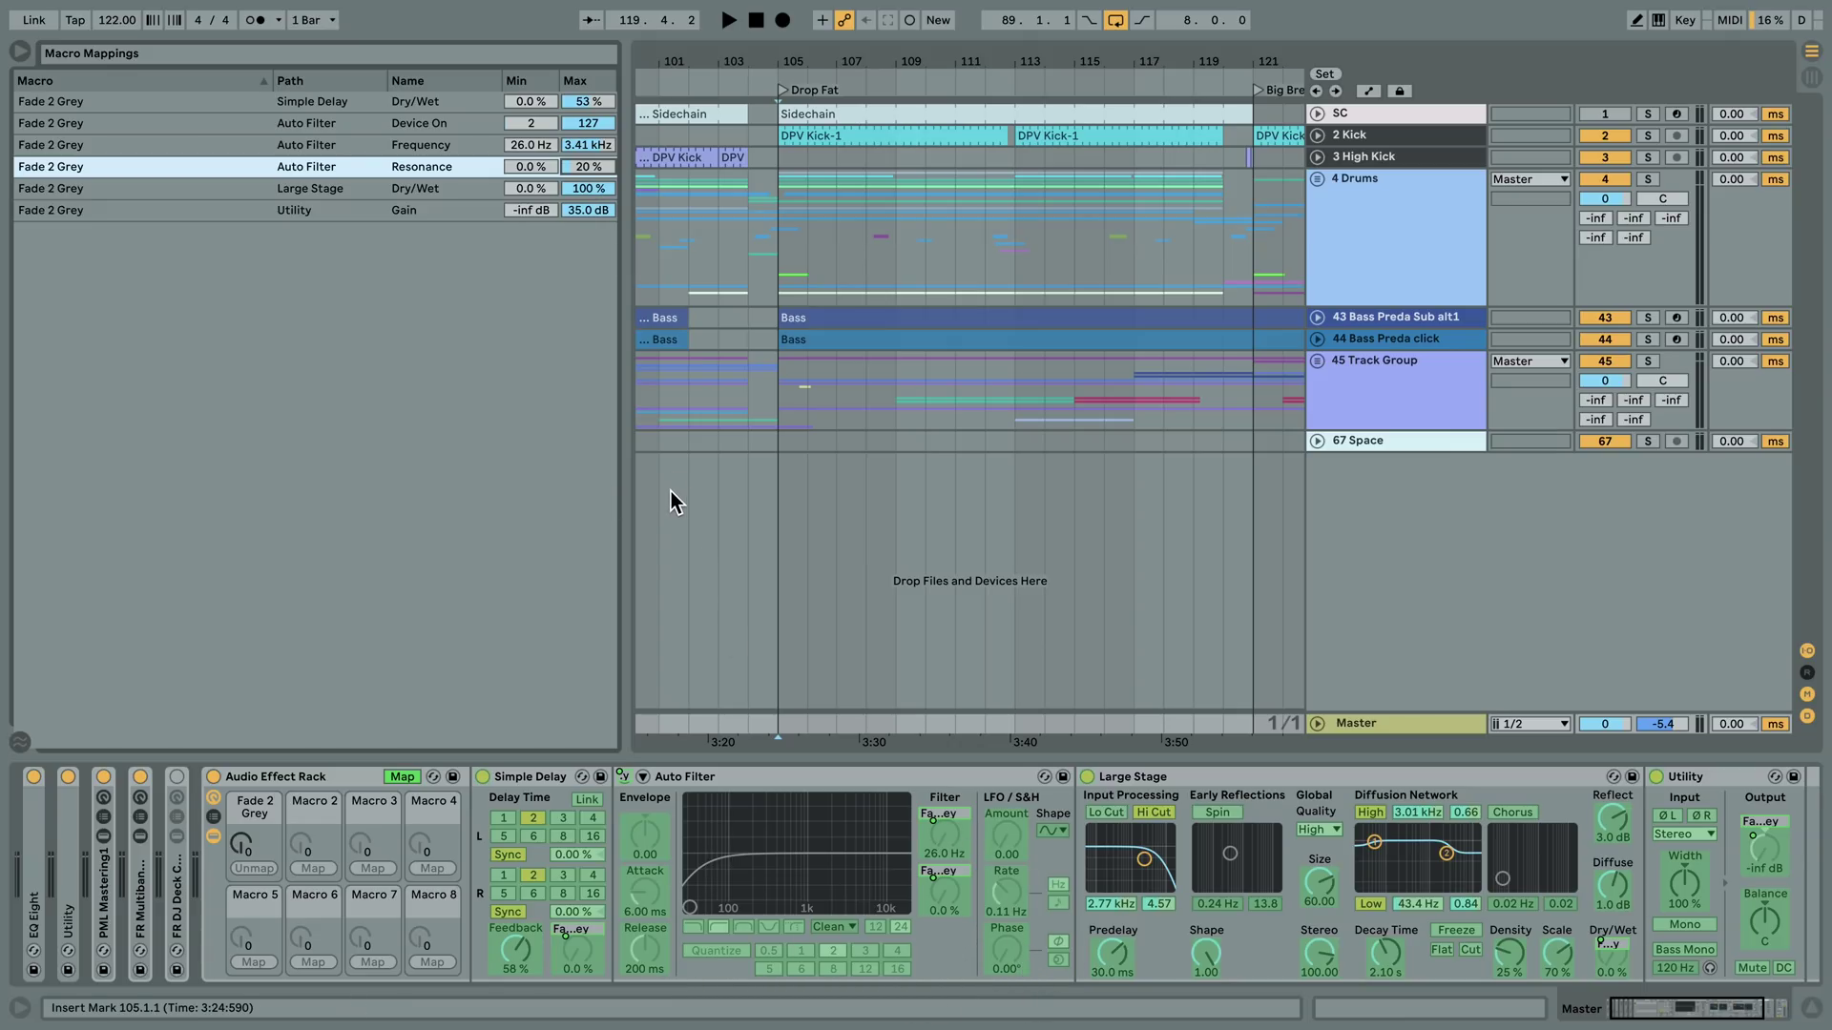
- Cap Large Stage Dry/Wet at 81 % and set Utility Gain's range to 0.00–8.00 dB
{"action": "left_click", "coordinate": [588, 188]}
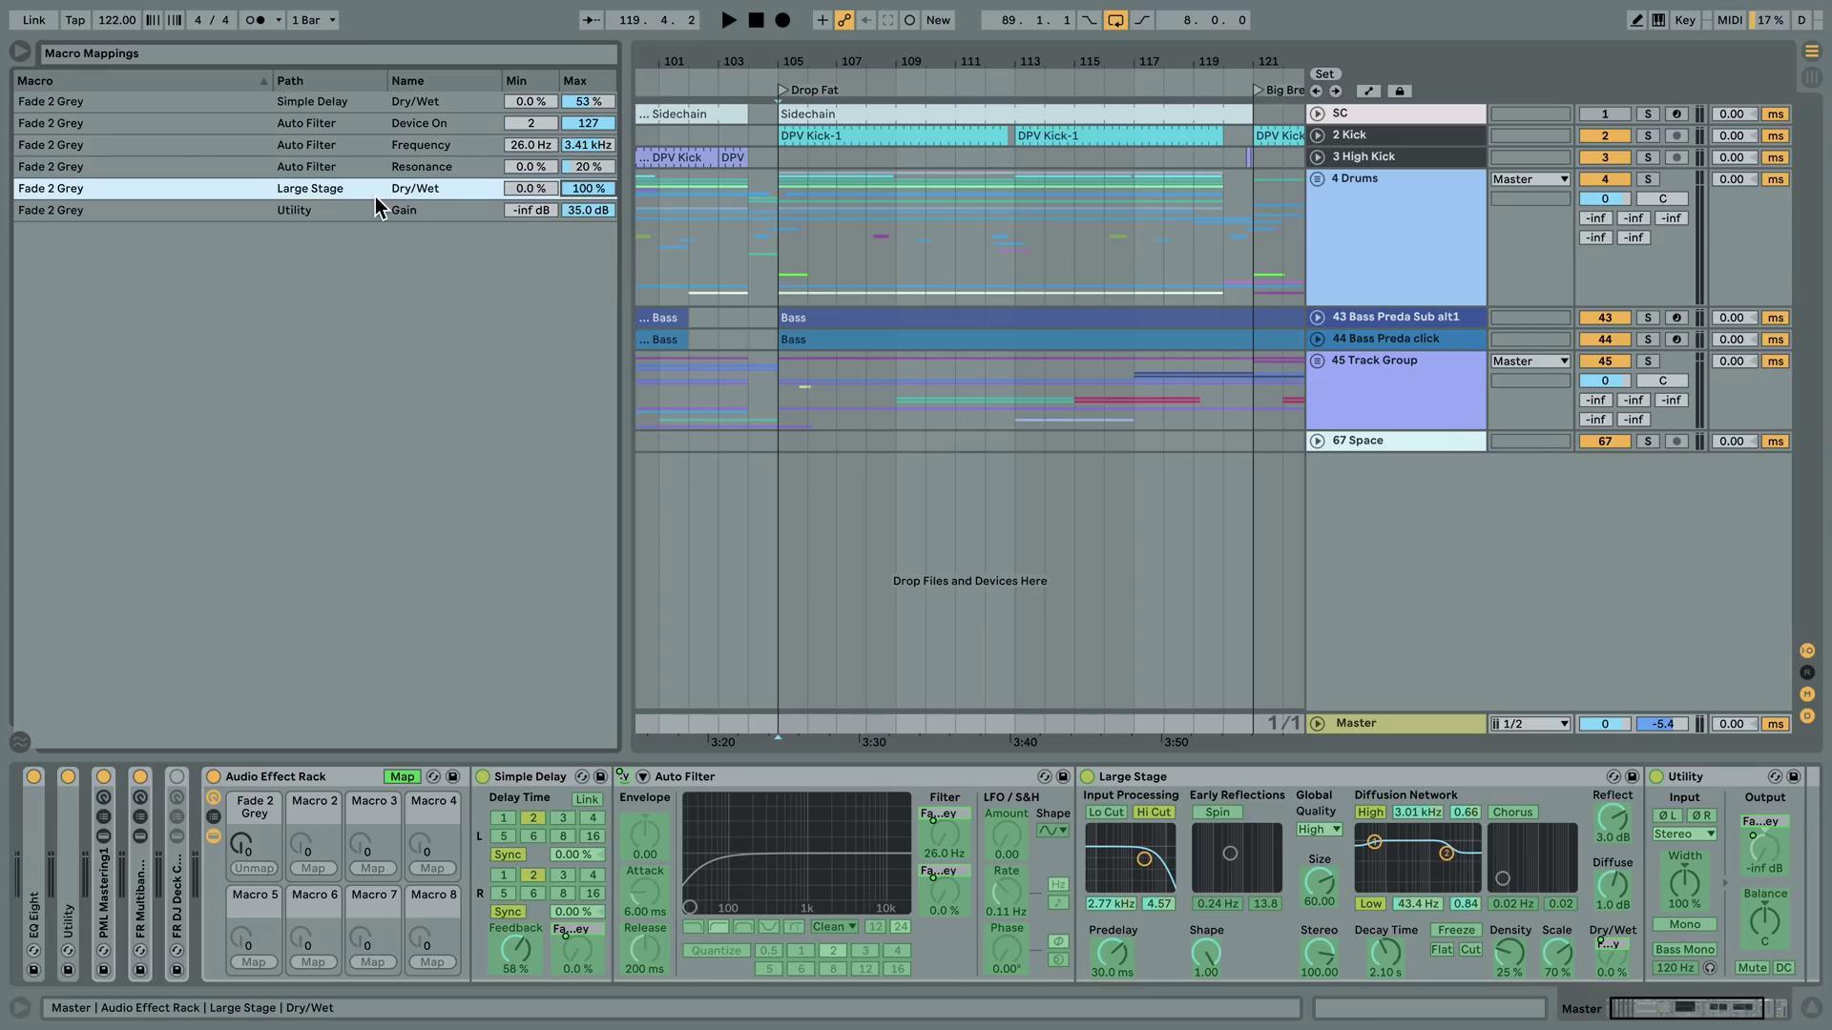
{"action": "left_click_drag", "start_coordinate": [584, 189], "coordinate": [584, 194]}
{"action": "left_click_drag", "start_coordinate": [590, 194], "coordinate": [592, 195]}
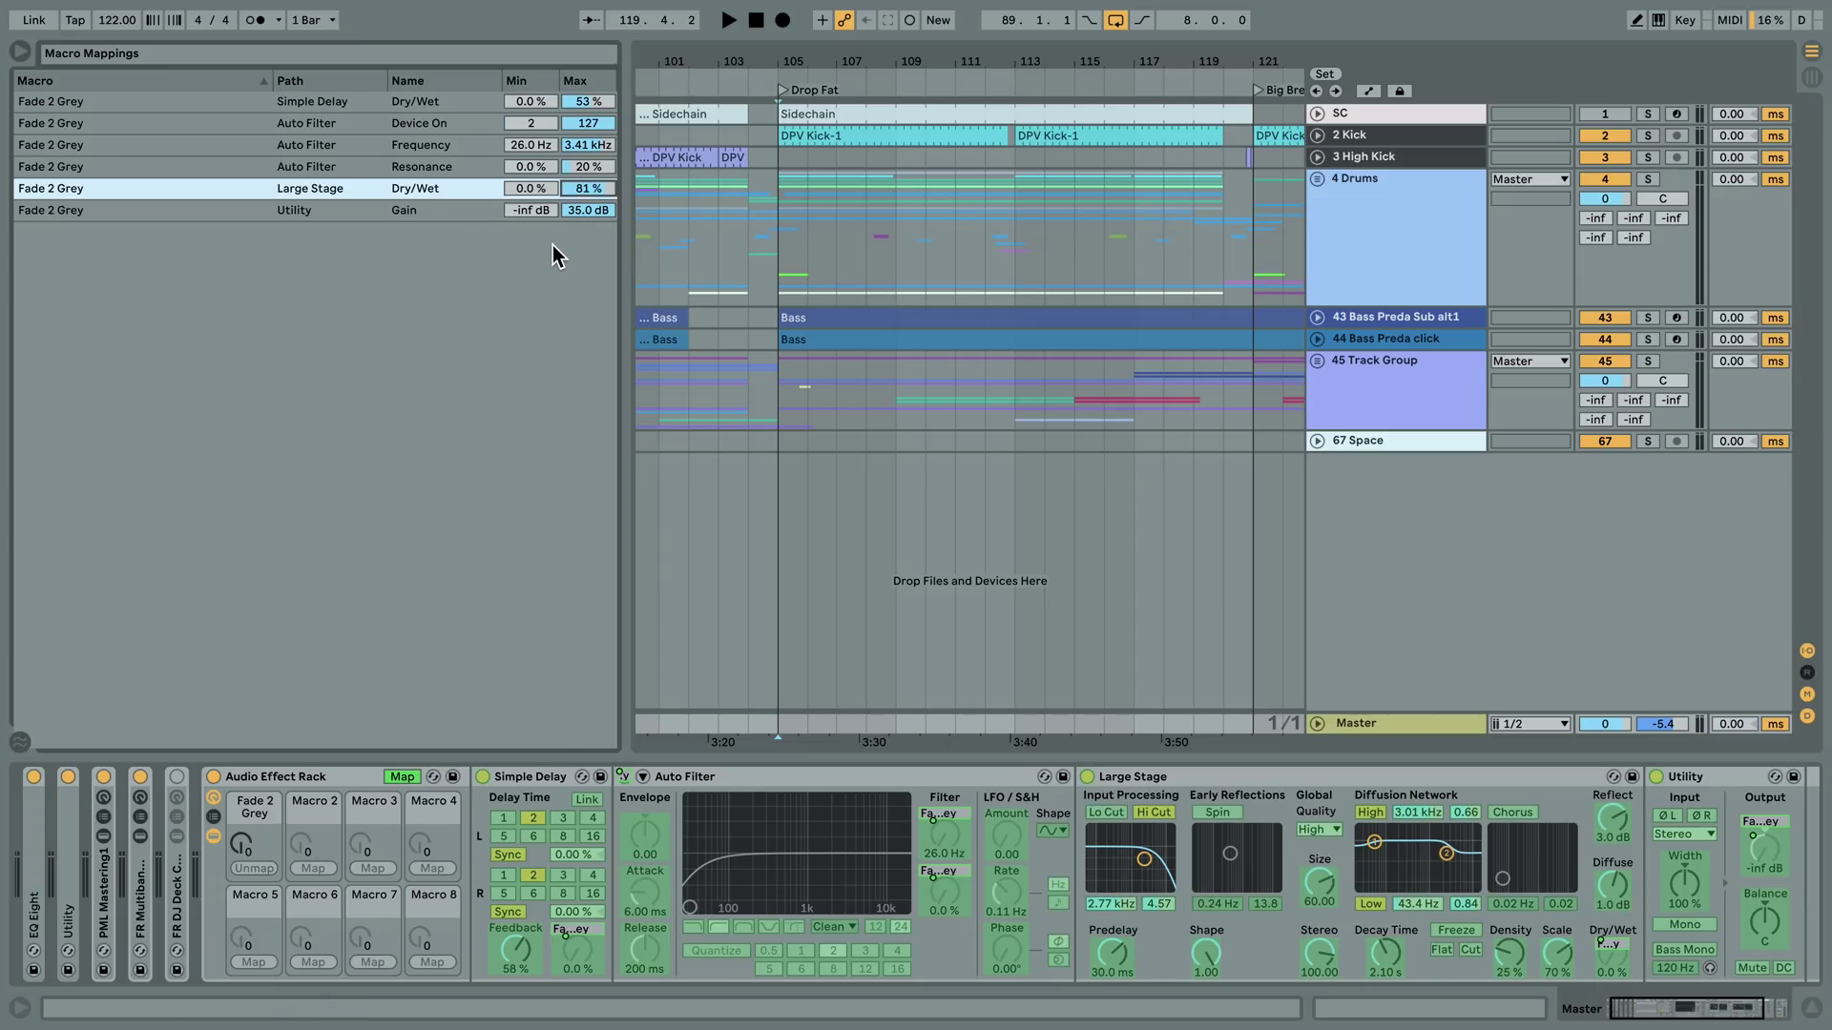
{"action": "left_click", "coordinate": [532, 210]}
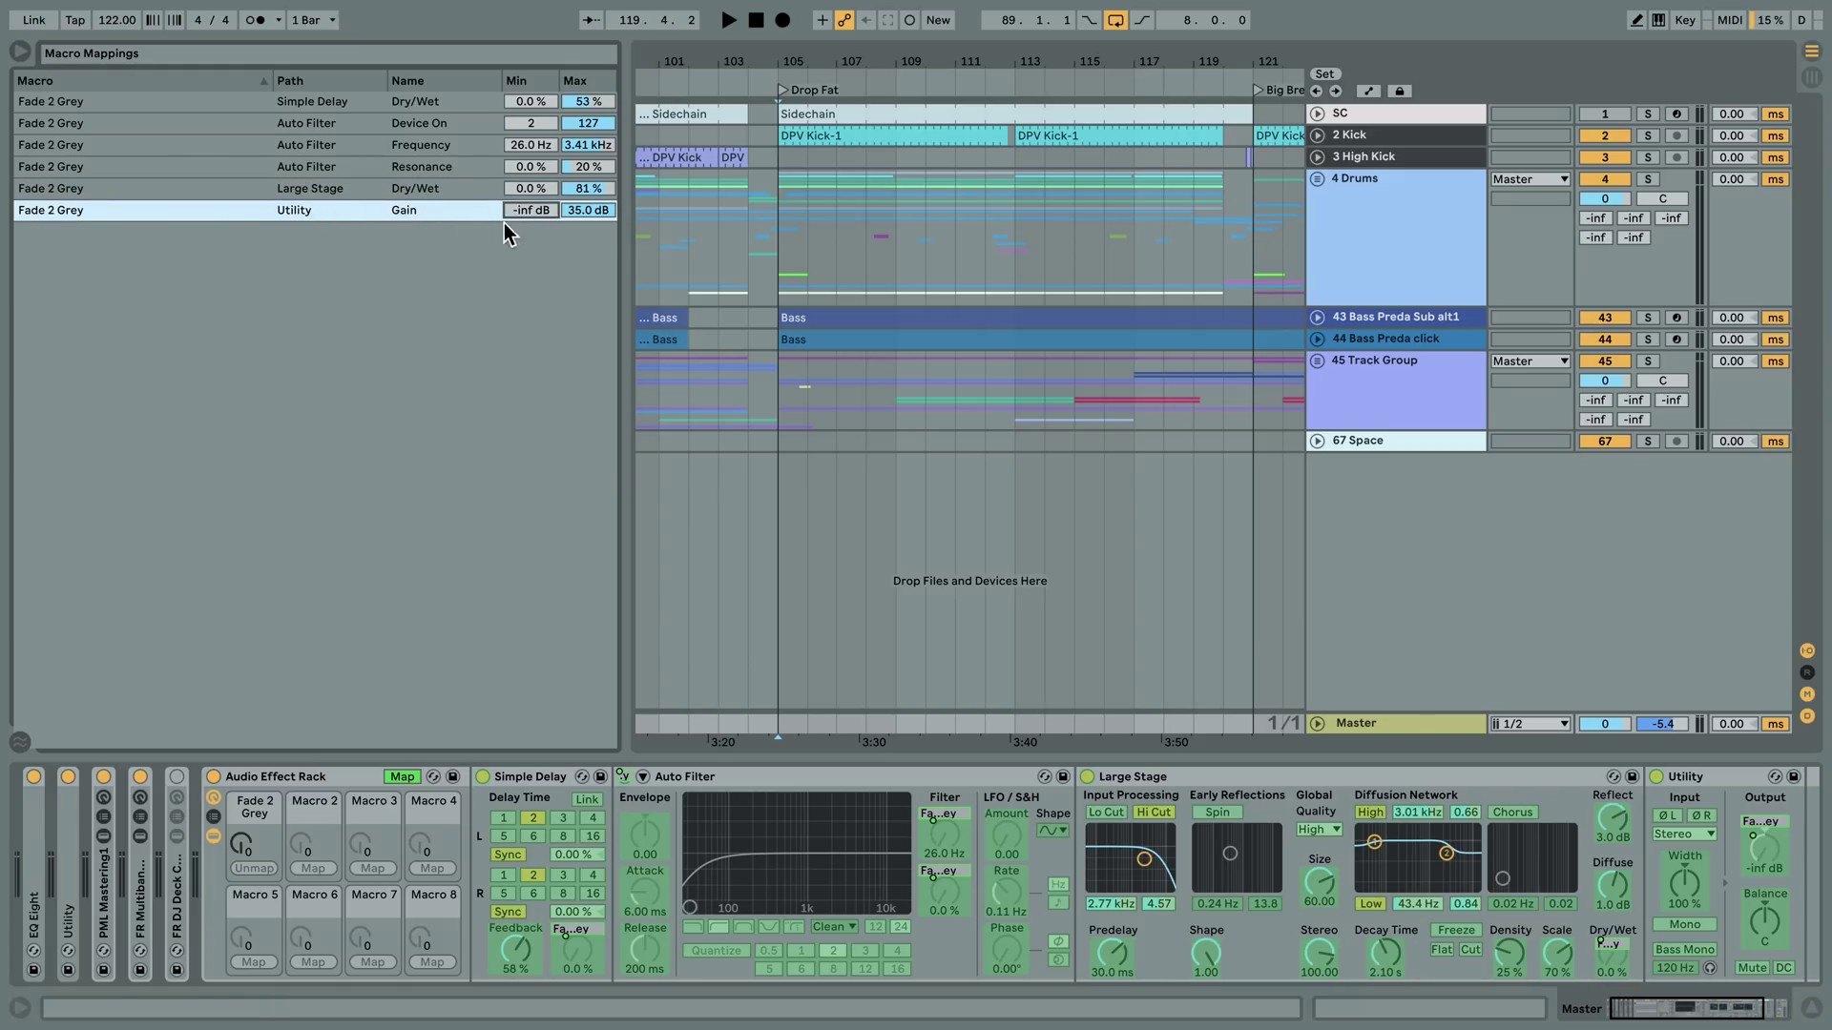
{"action": "type", "text": "0"}
{"action": "key", "text": "Return"}
{"action": "left_click", "coordinate": [576, 209]}
- Leave Map mode and audition Fade 2 Grey on the Master chain playing from bar 105
{"action": "left_click", "coordinate": [401, 778]}
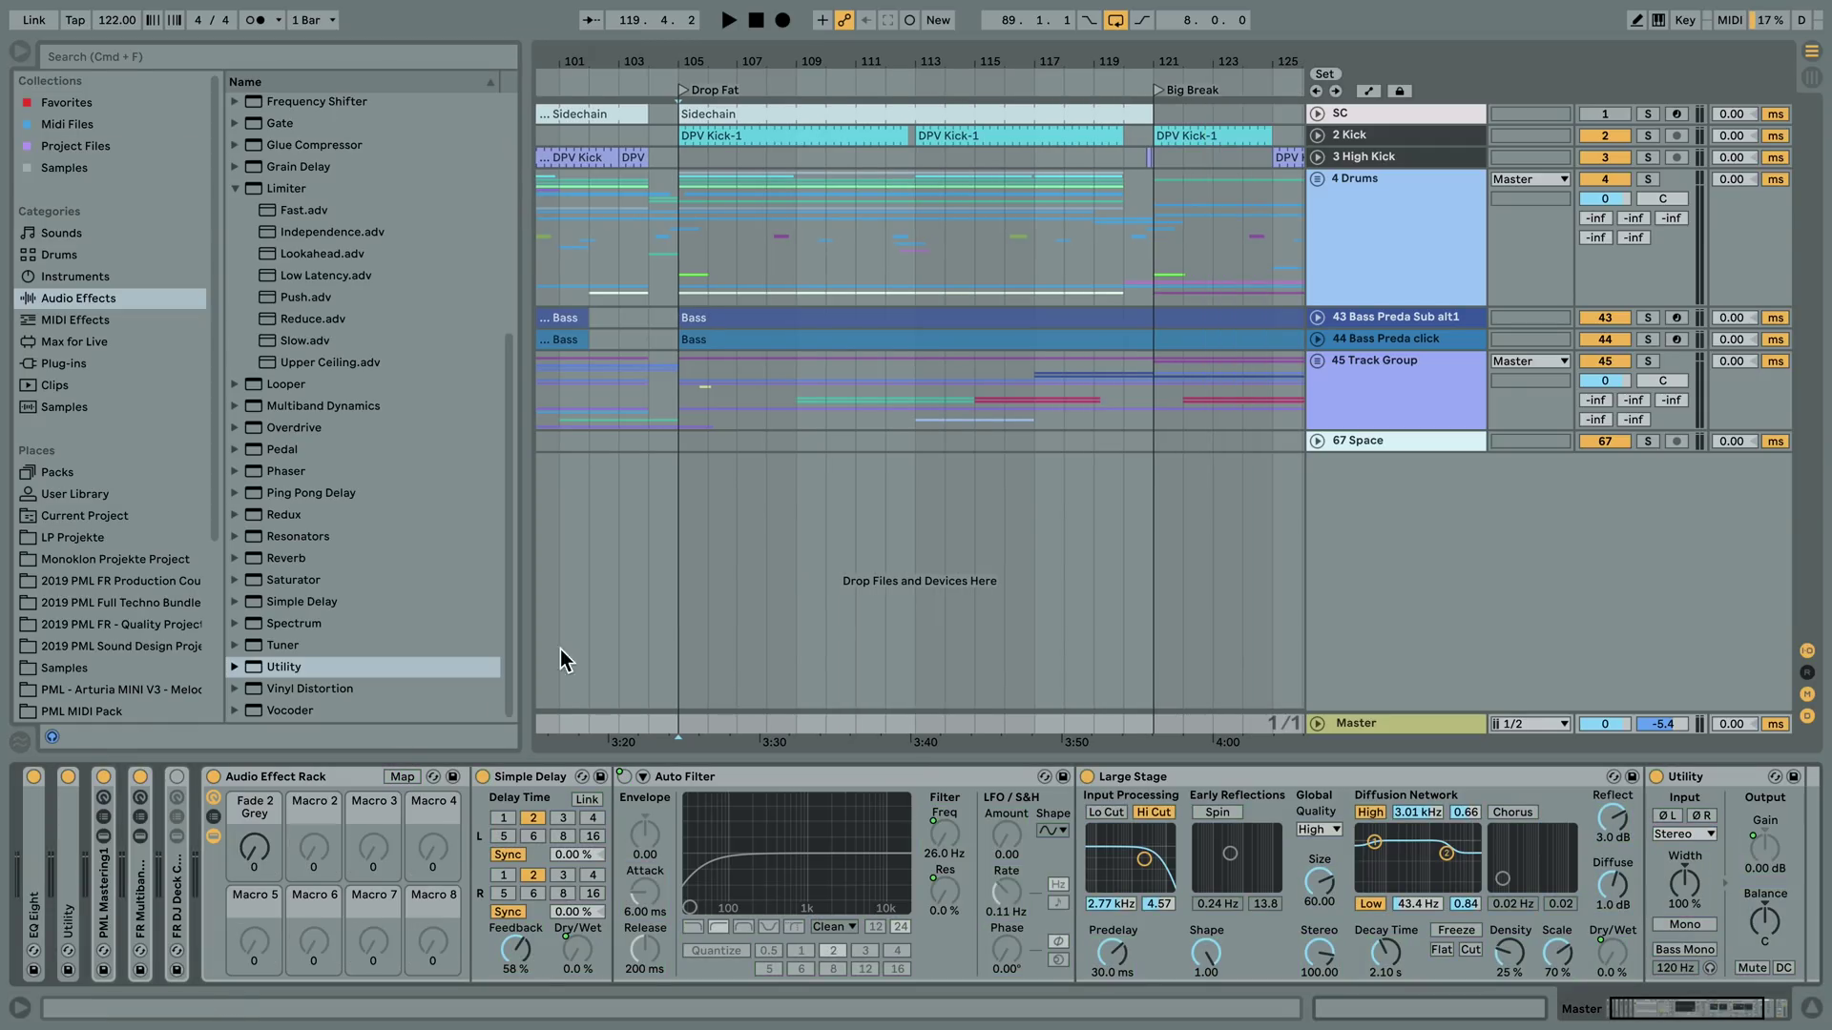
{"action": "left_click", "coordinate": [684, 450]}
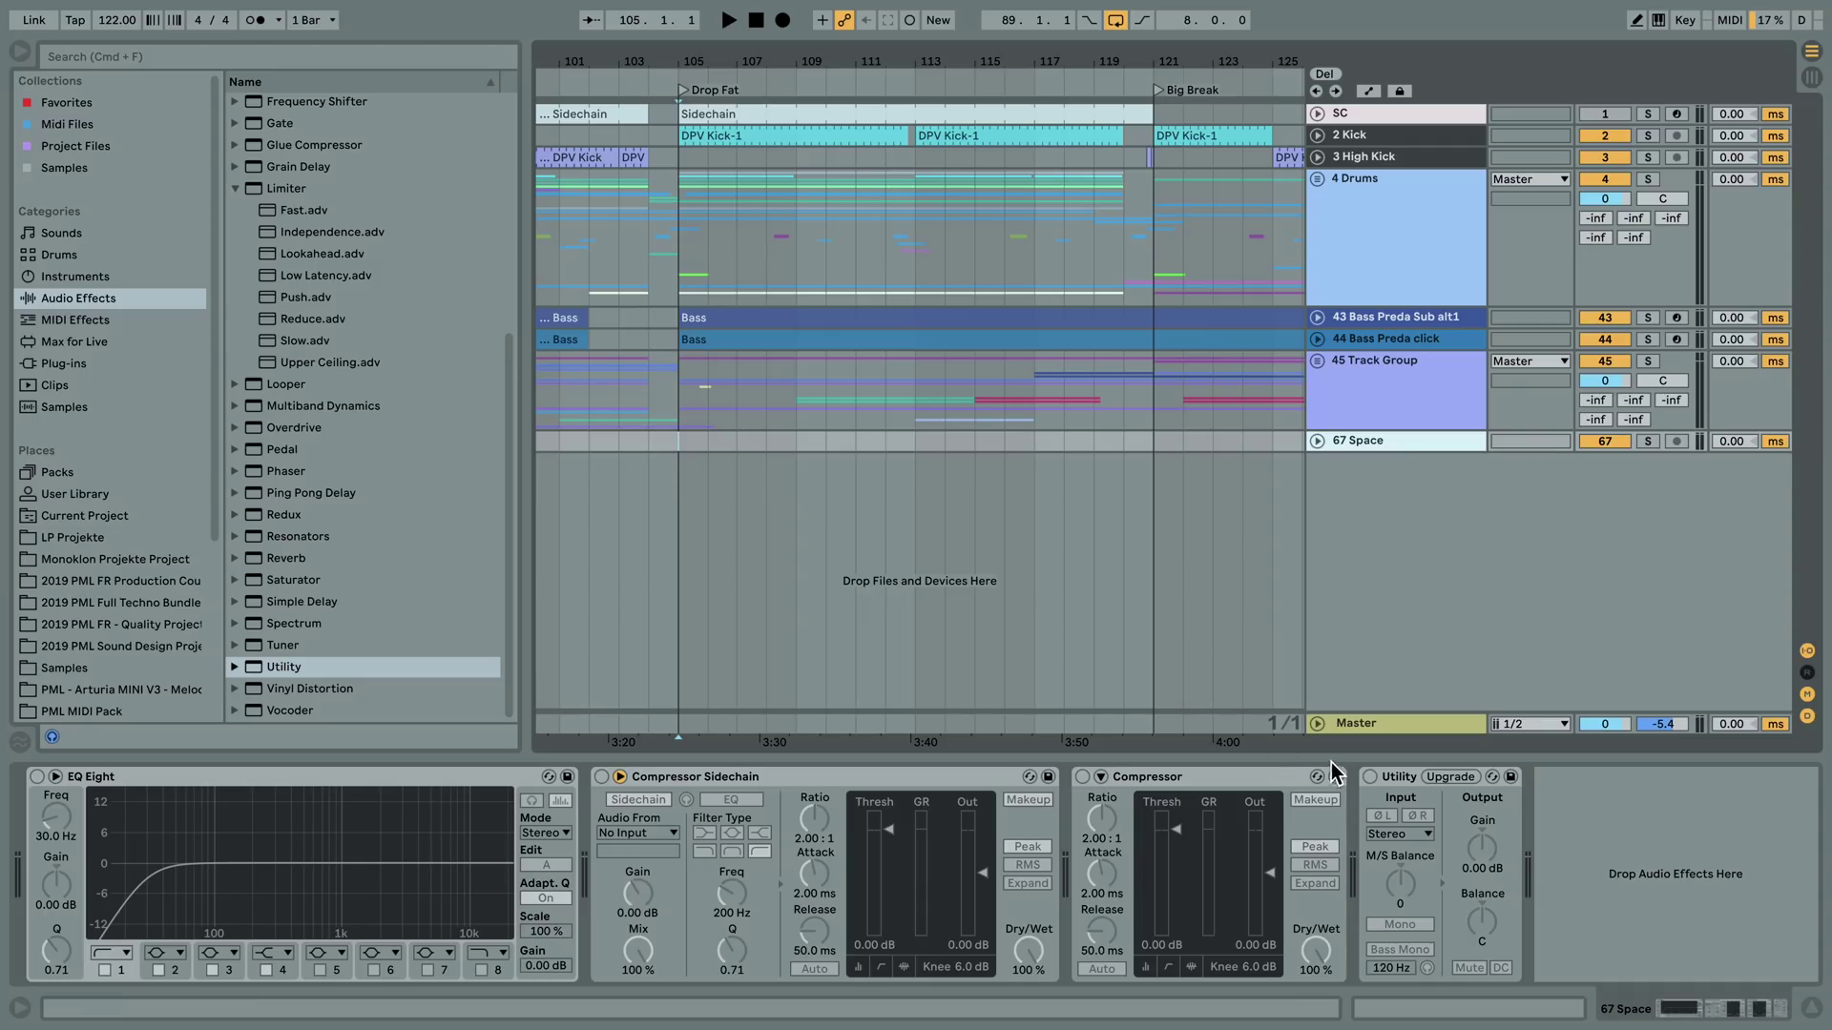
{"action": "left_click", "coordinate": [1377, 730]}
{"action": "key", "text": "space"}
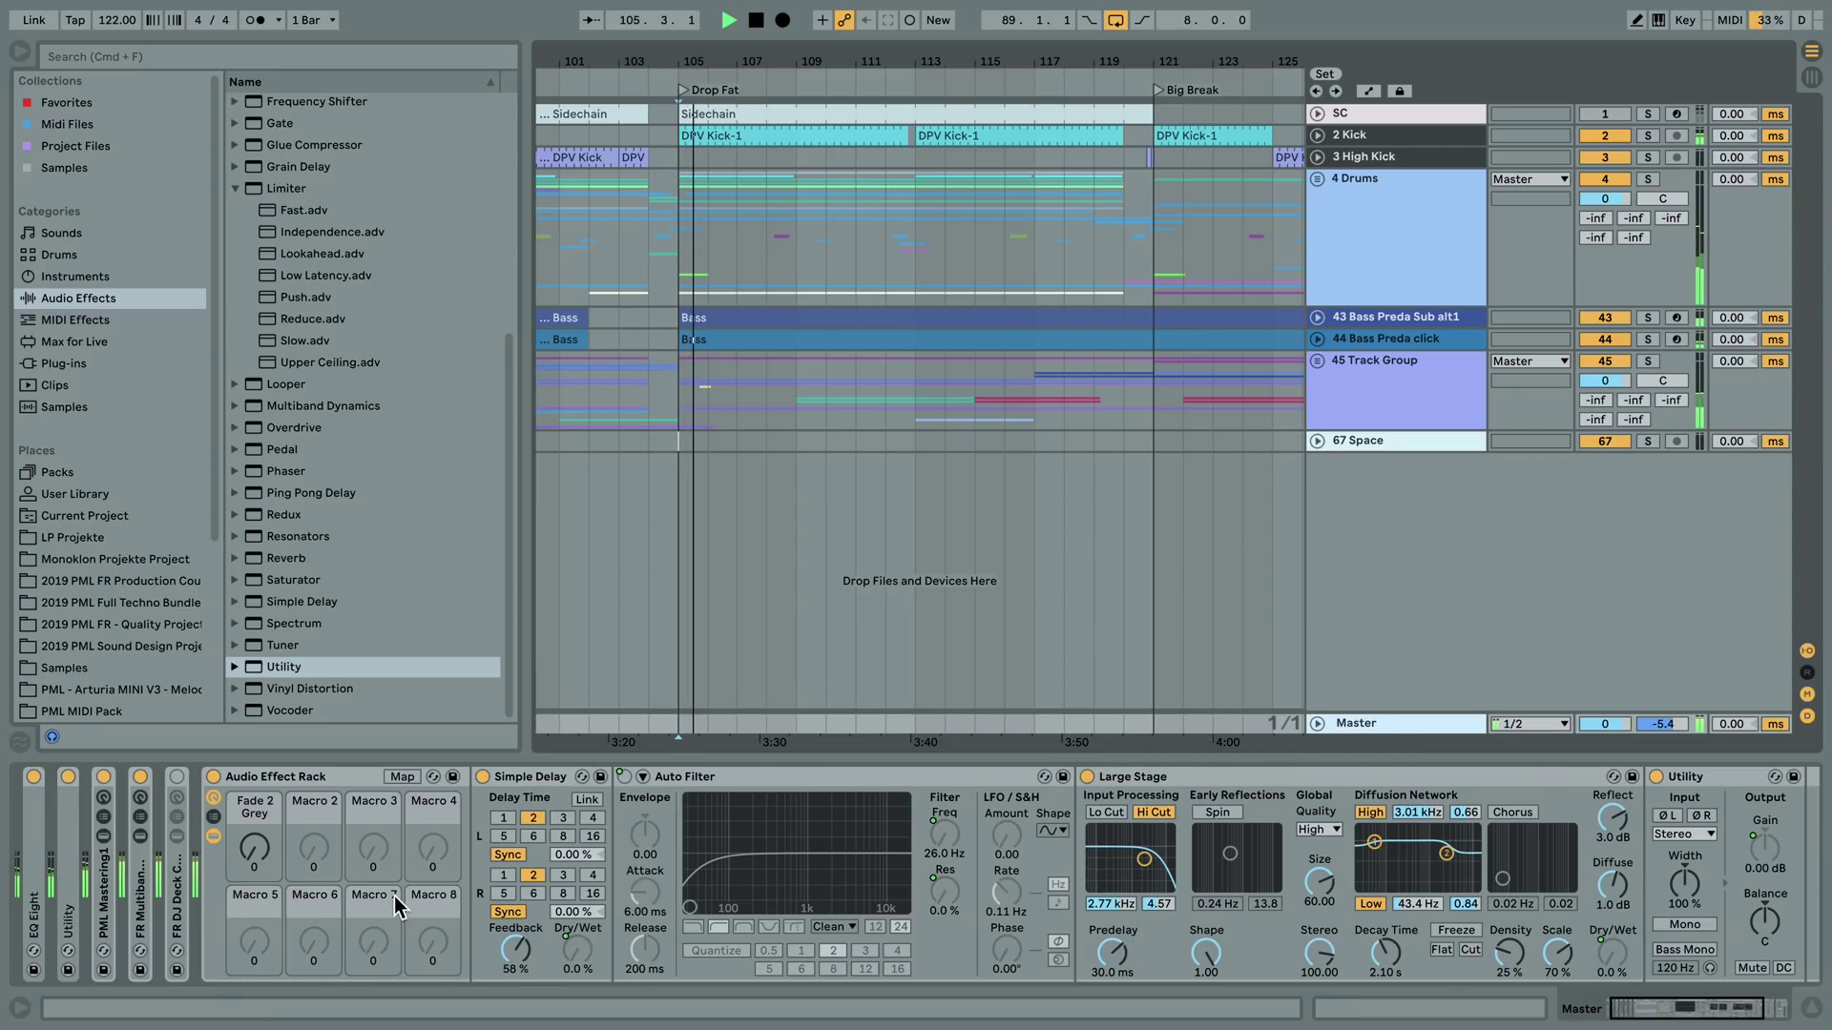
{"action": "mouse_move", "coordinate": [229, 855]}
{"action": "left_mouse_down"}
{"action": "mouse_move", "coordinate": [229, 663]}
{"action": "mouse_move", "coordinate": [229, 825]}
{"action": "left_mouse_up"}
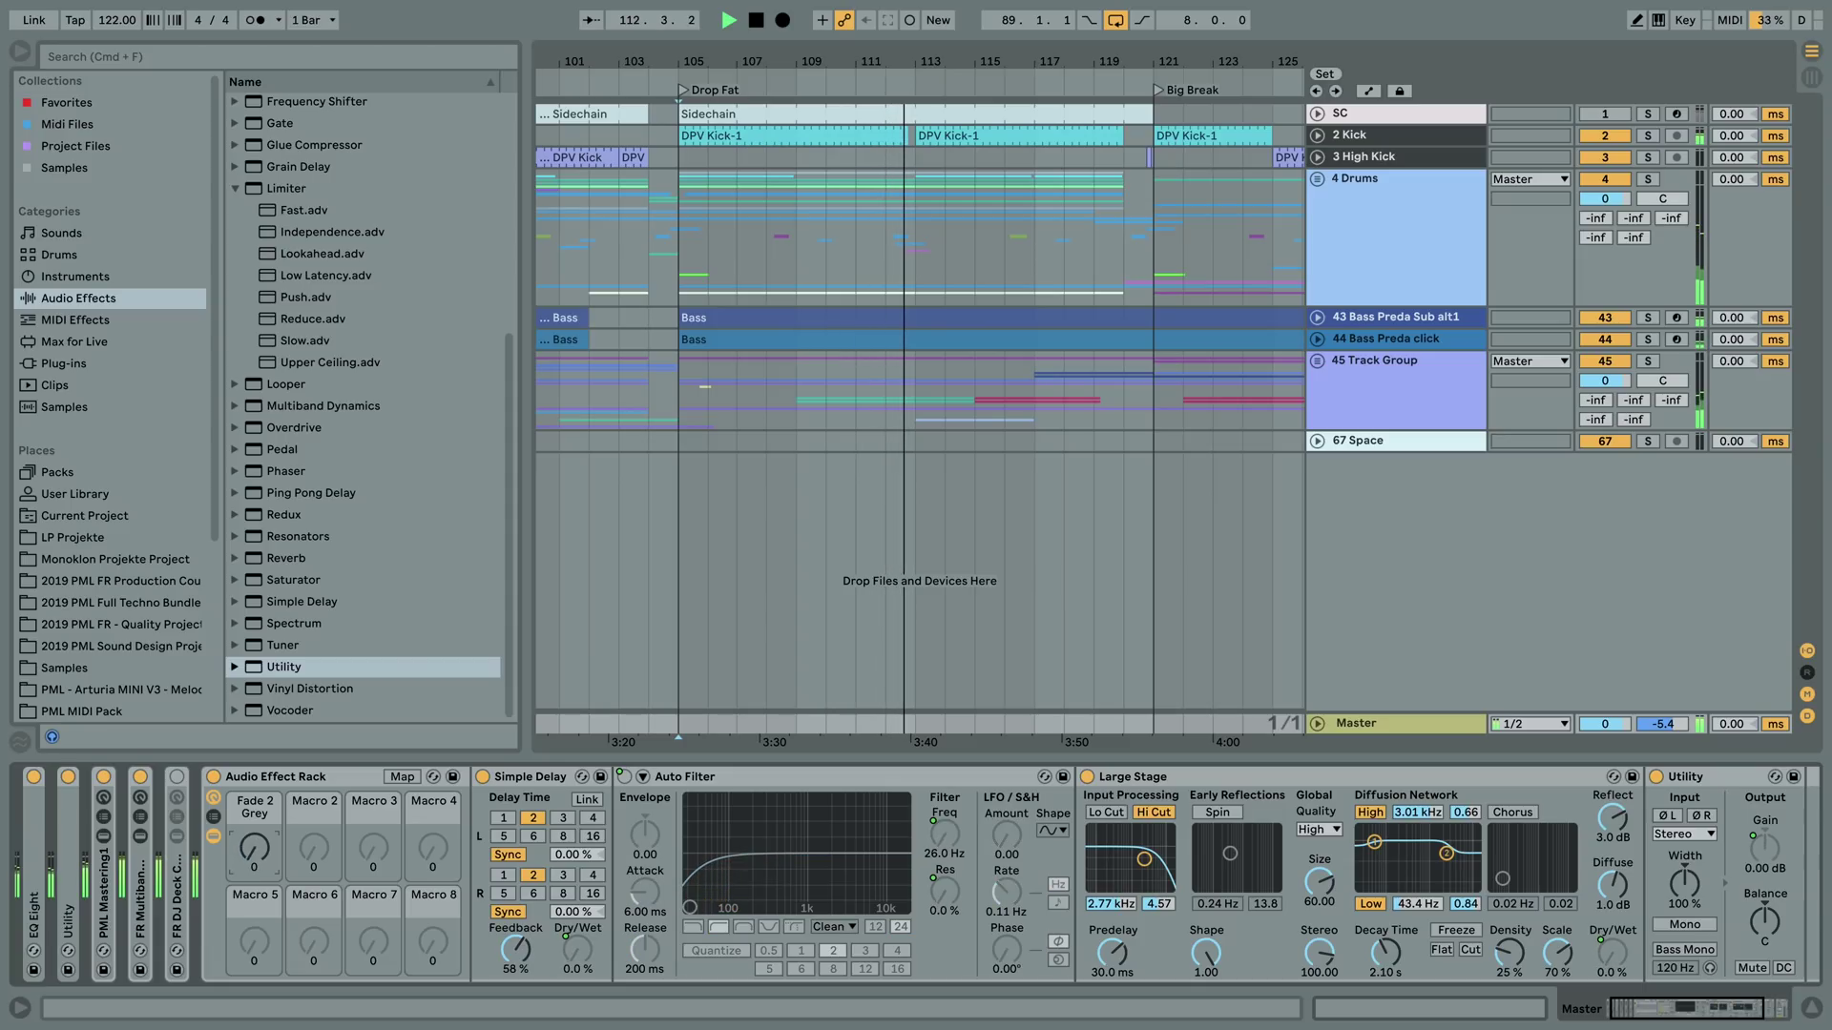
{"action": "key", "text": "space"}
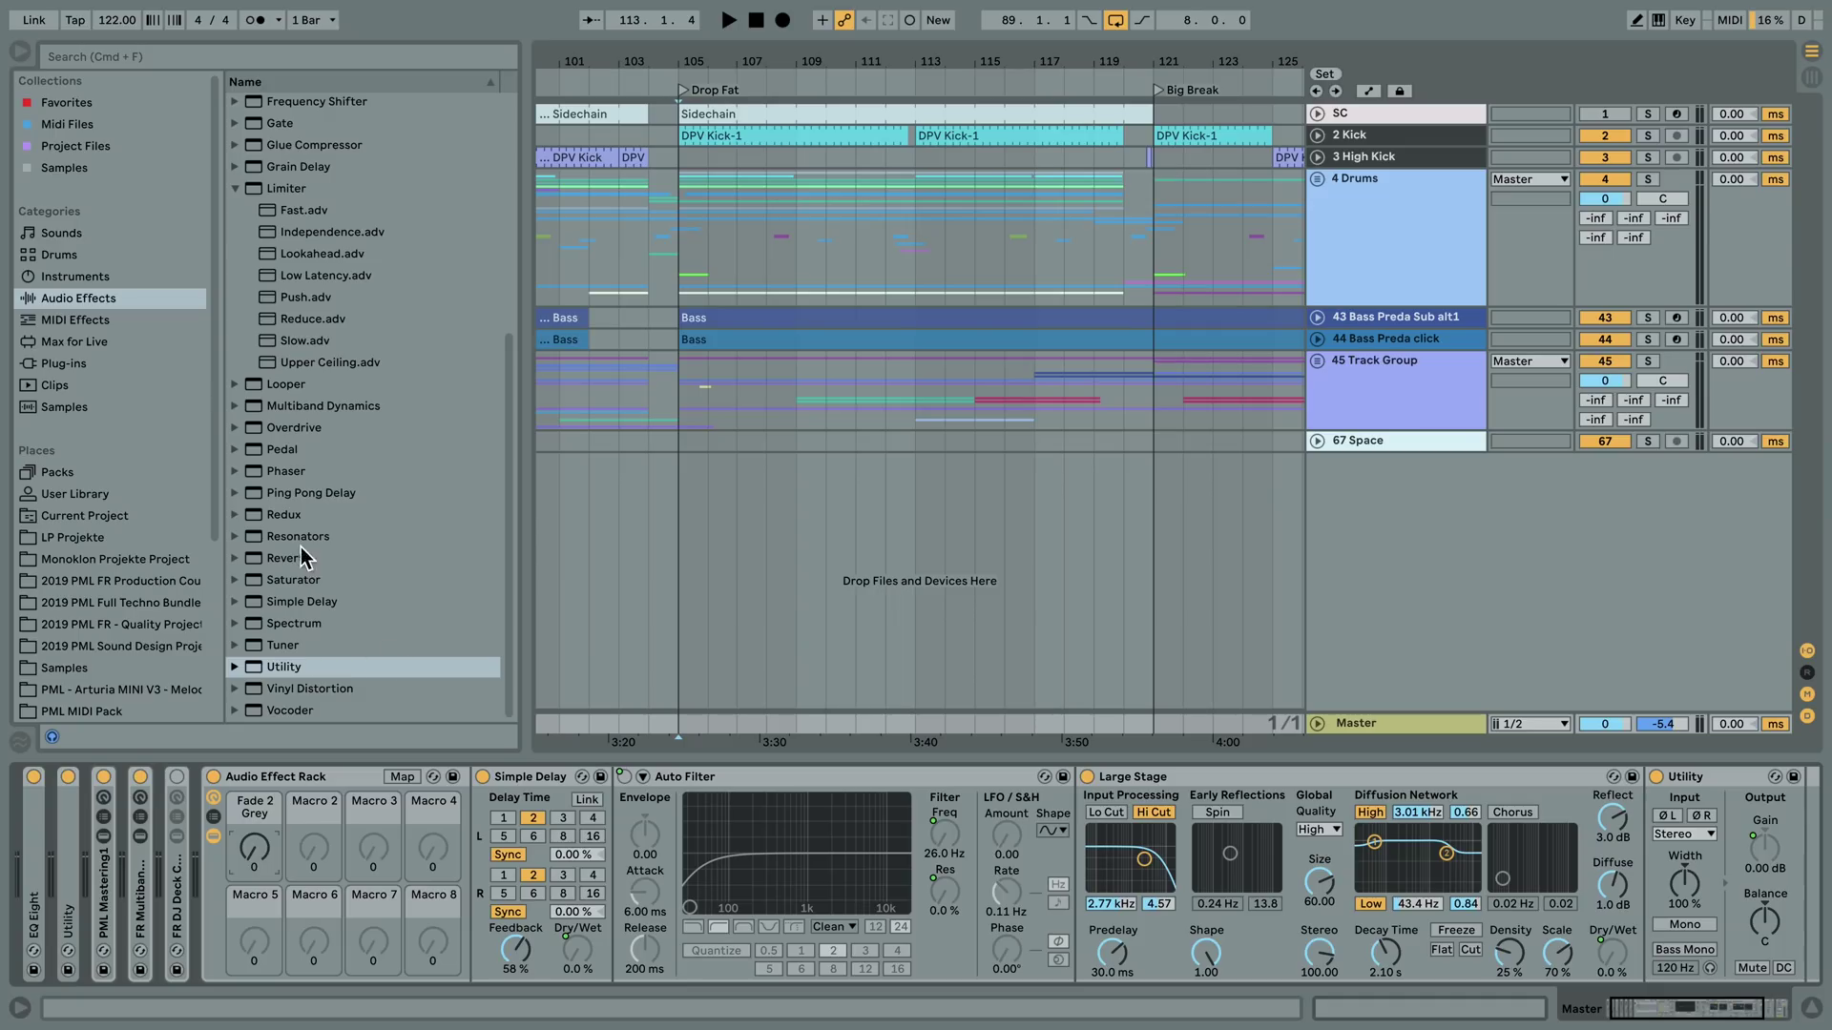
- Fold the new rack, switch on FR DJ Deck Control2, and unfold its Redux rack and device
{"action": "double_click", "coordinate": [216, 781]}
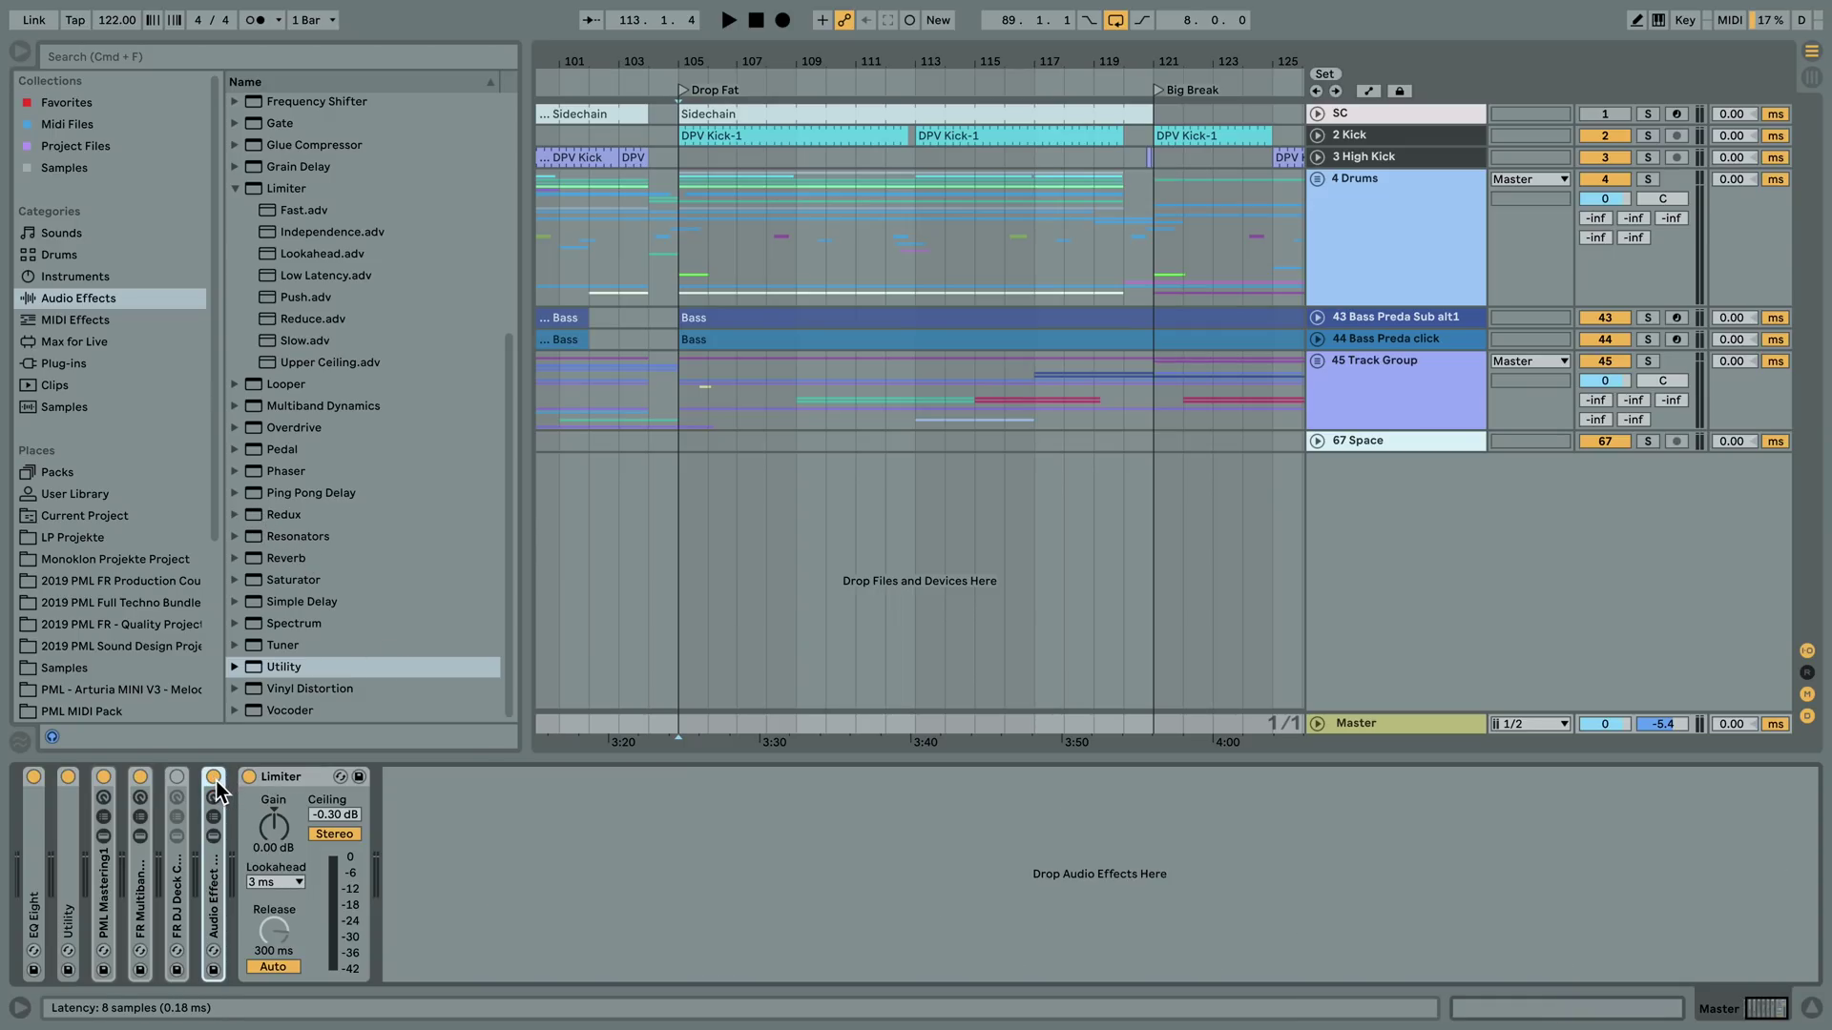
{"action": "double_click", "coordinate": [177, 811]}
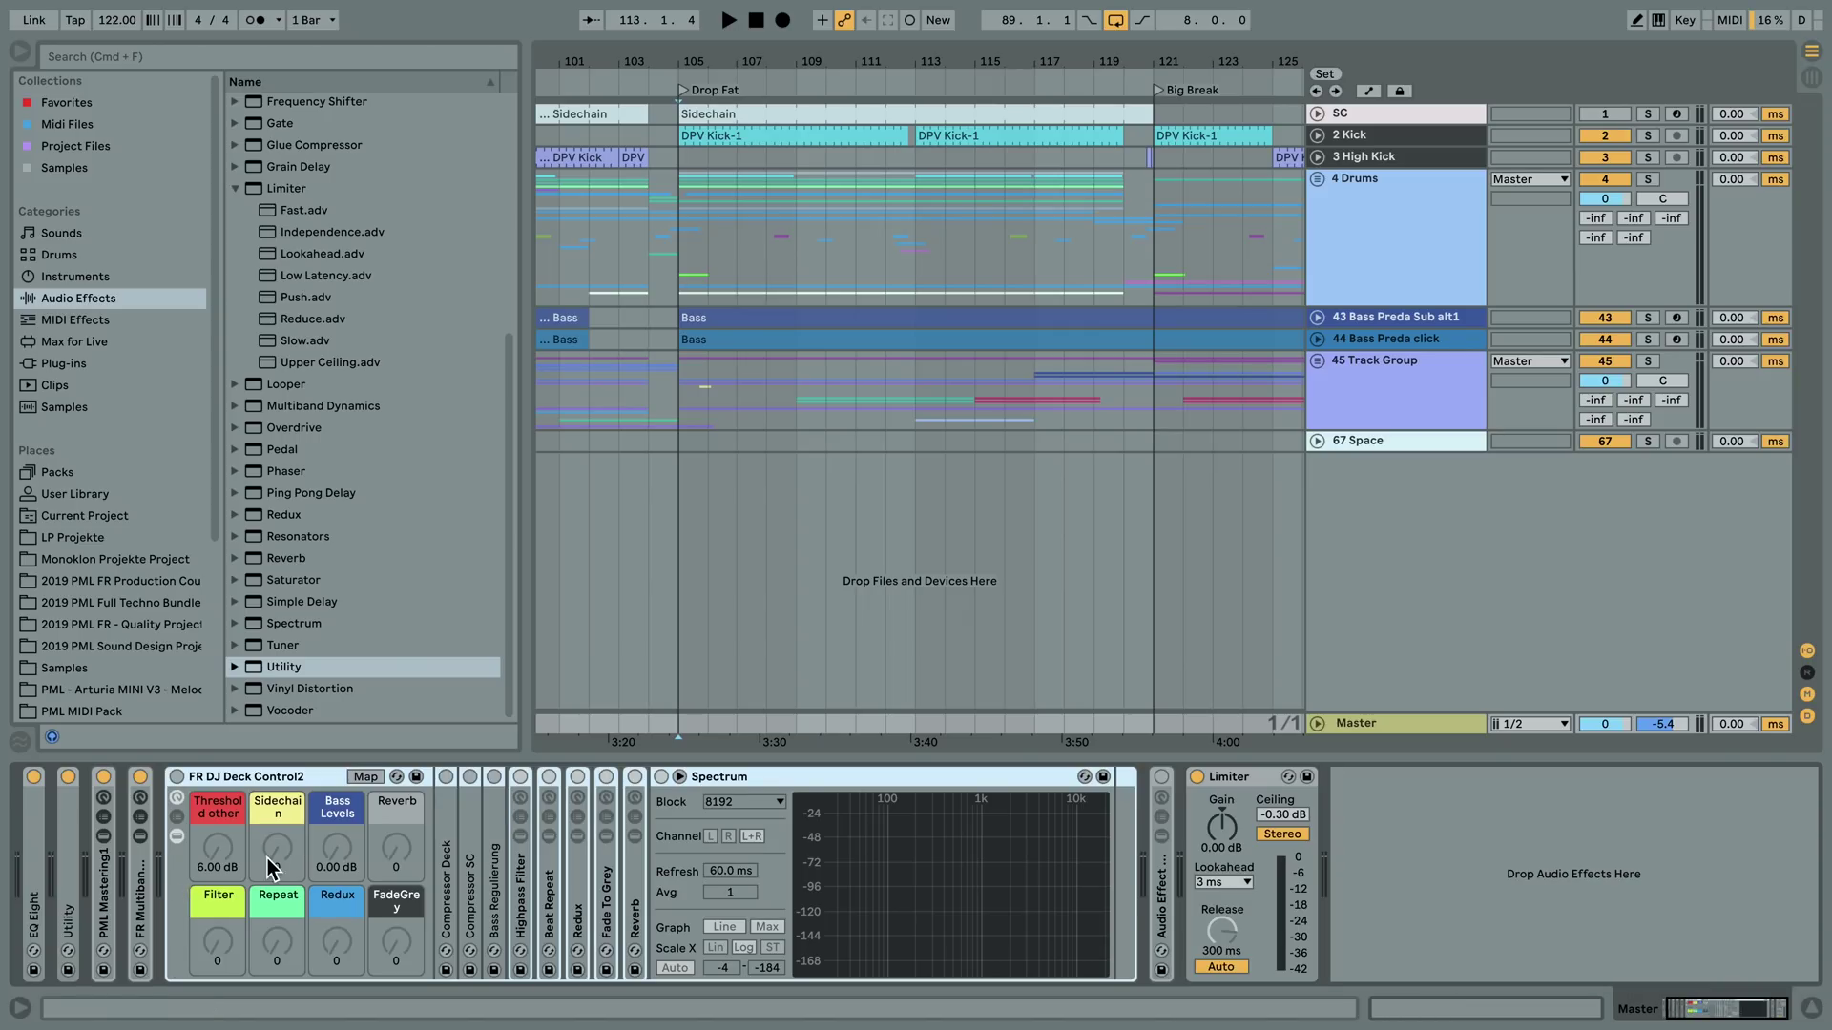
{"action": "left_click", "coordinate": [177, 778]}
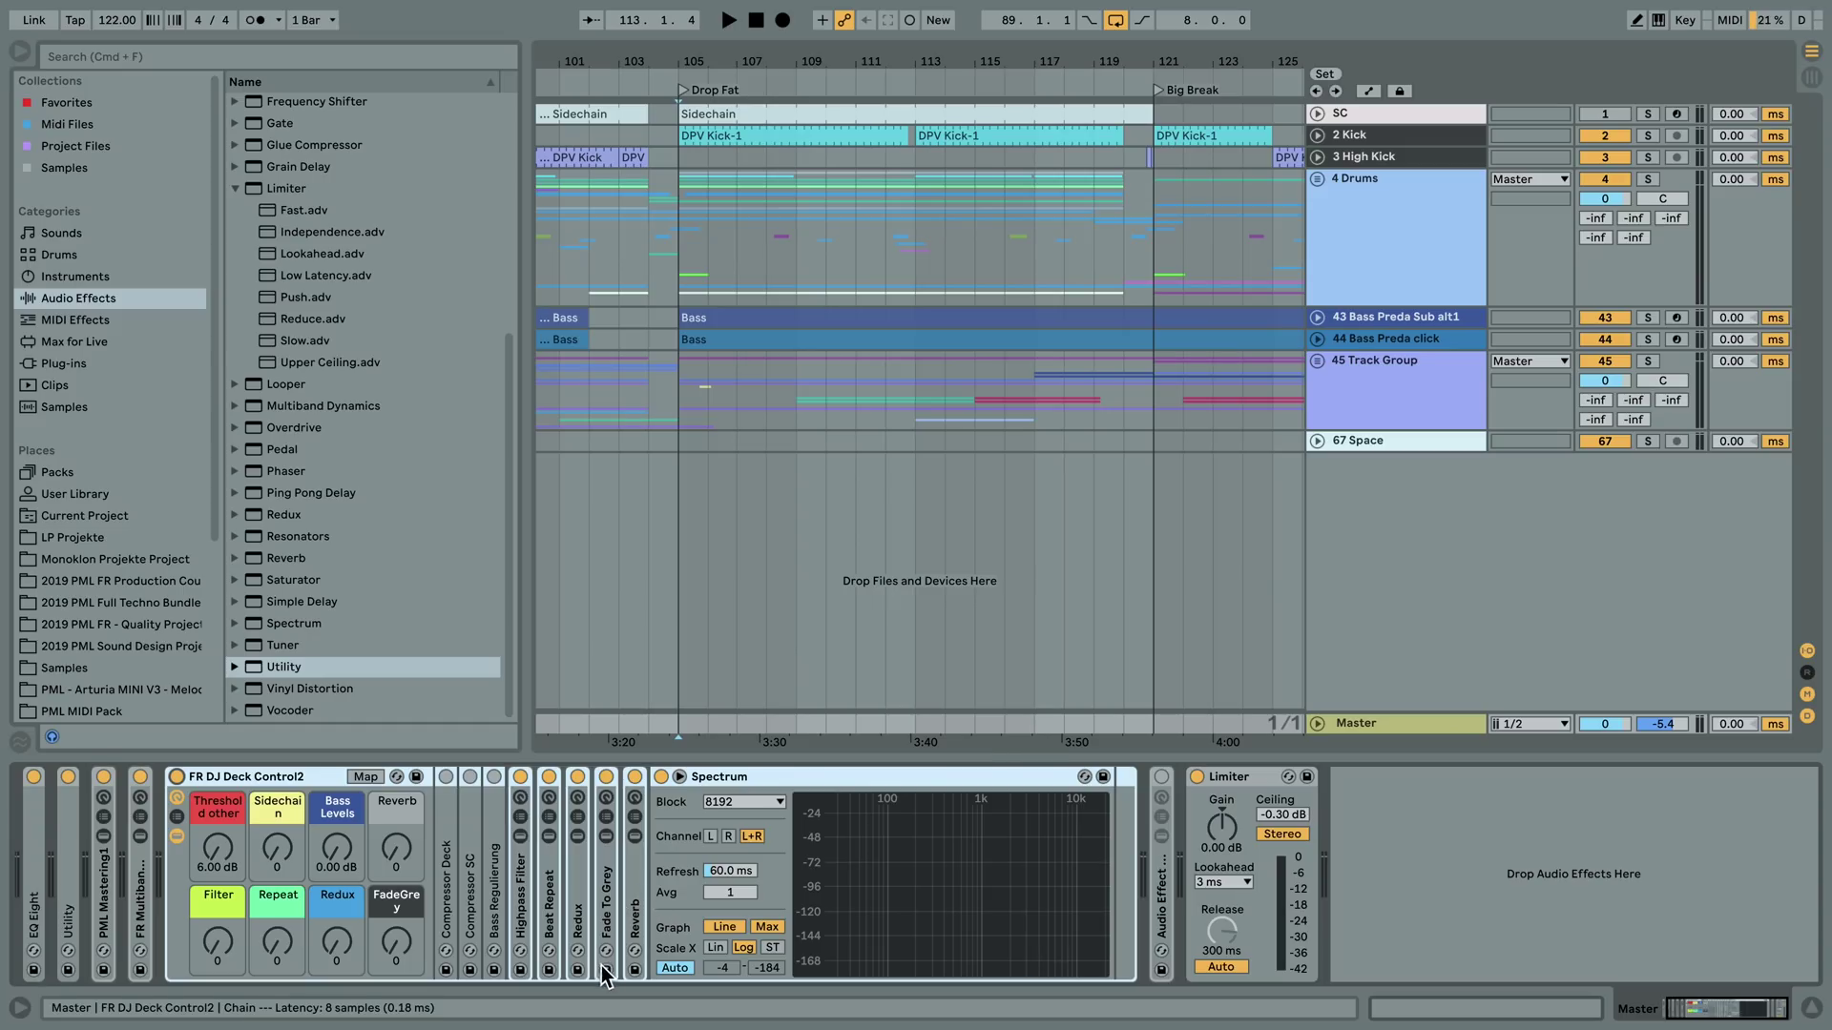
{"action": "left_click", "coordinate": [582, 895]}
{"action": "double_click", "coordinate": [577, 918]}
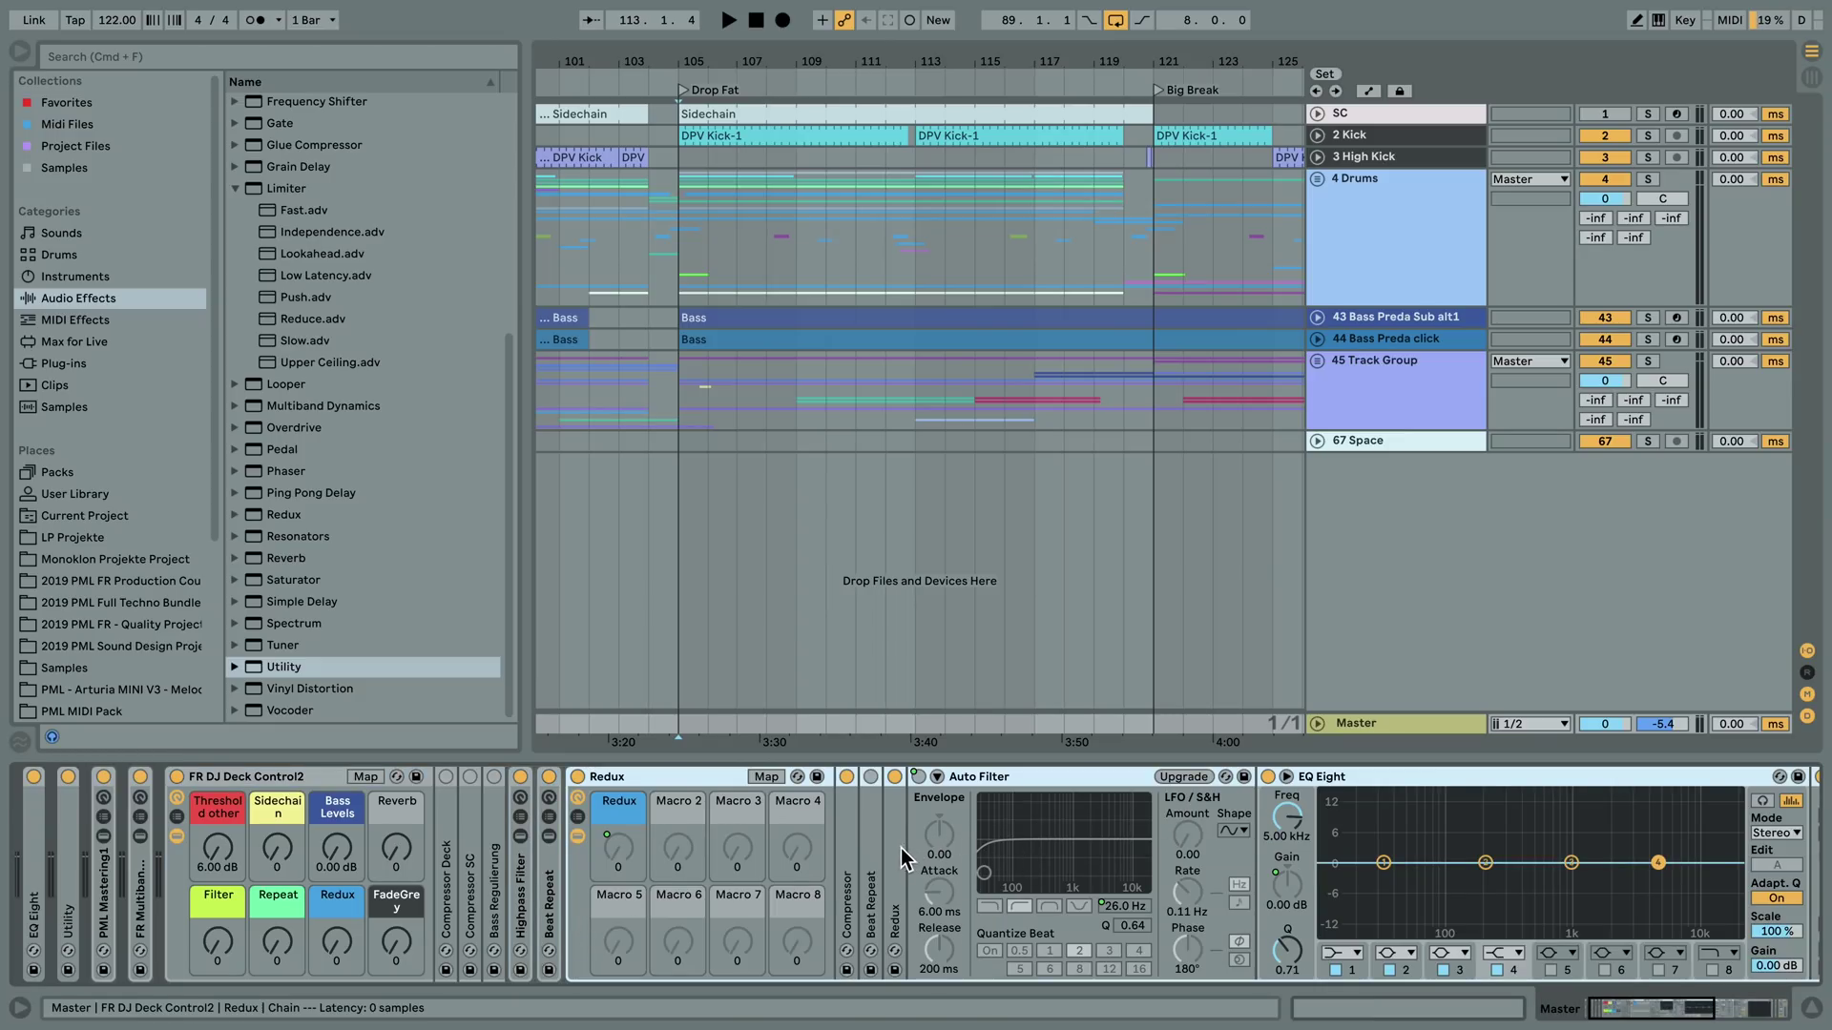
{"action": "double_click", "coordinate": [895, 916]}
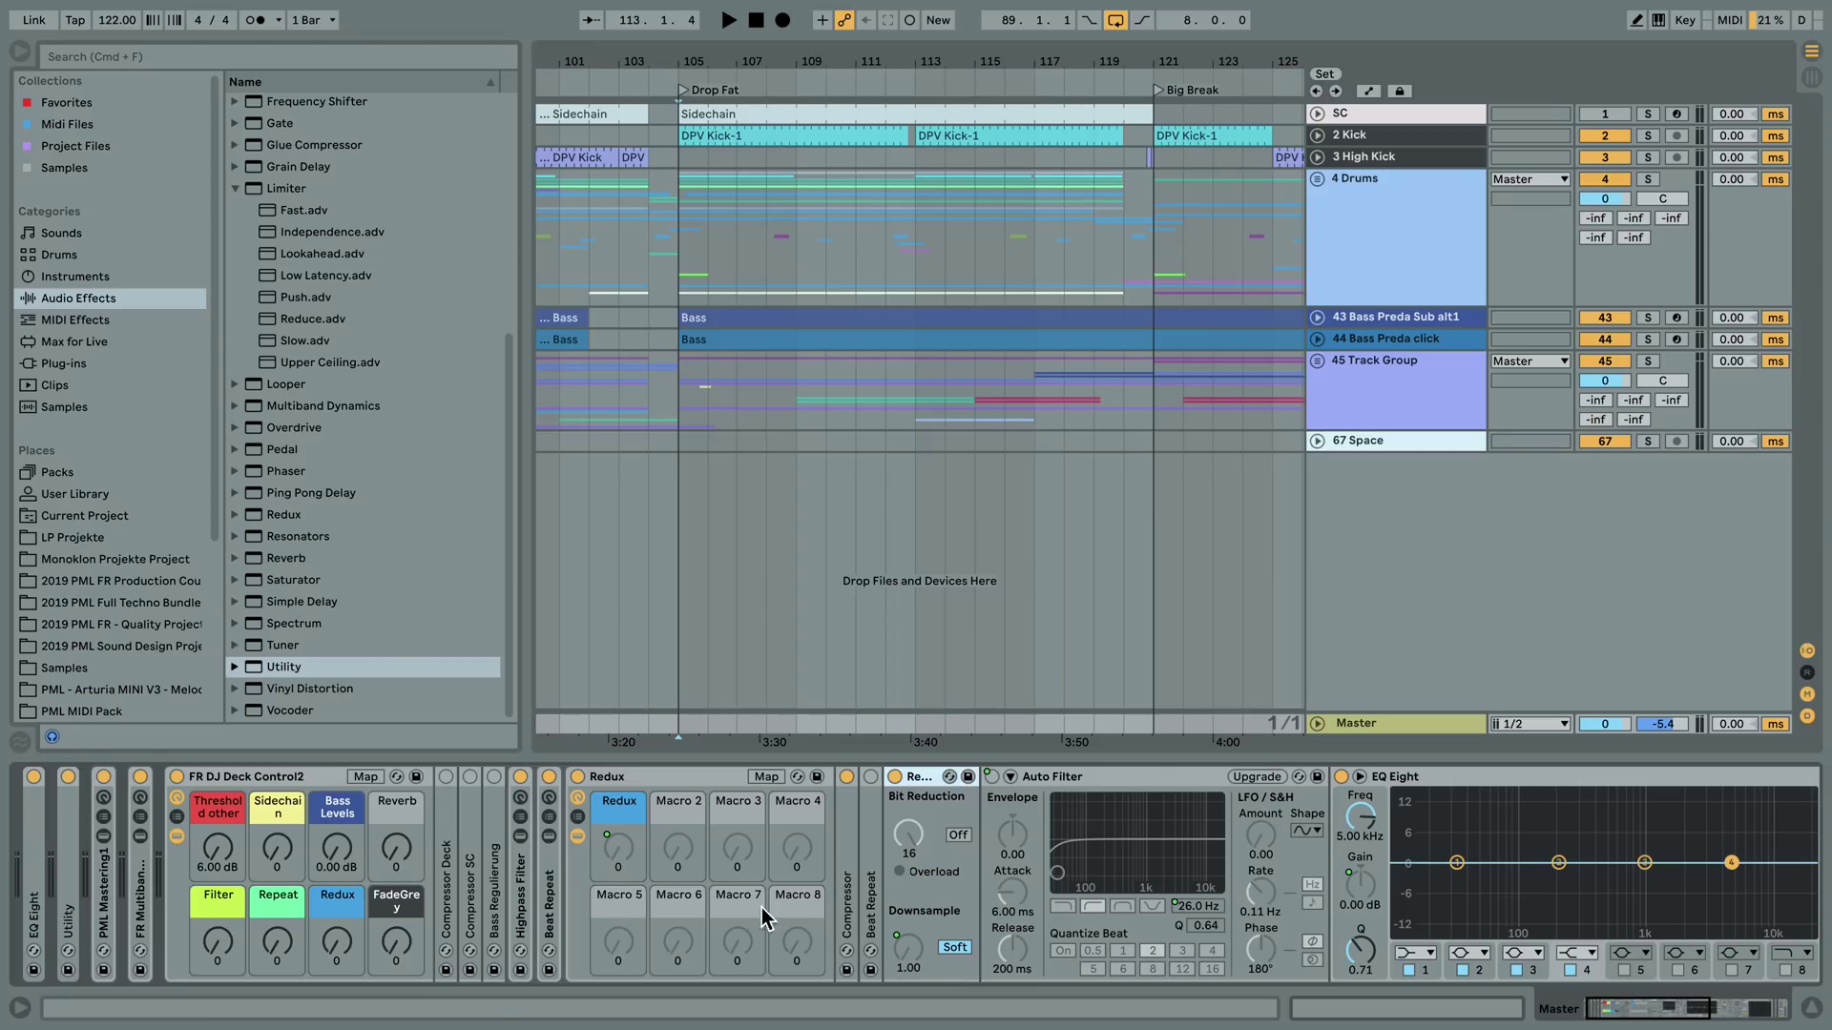
- Try the Redux macro at 17 and 75, undo to 0, then raise it to 51 during playback
{"action": "left_click_drag", "start_coordinate": [344, 957], "coordinate": [343, 941]}
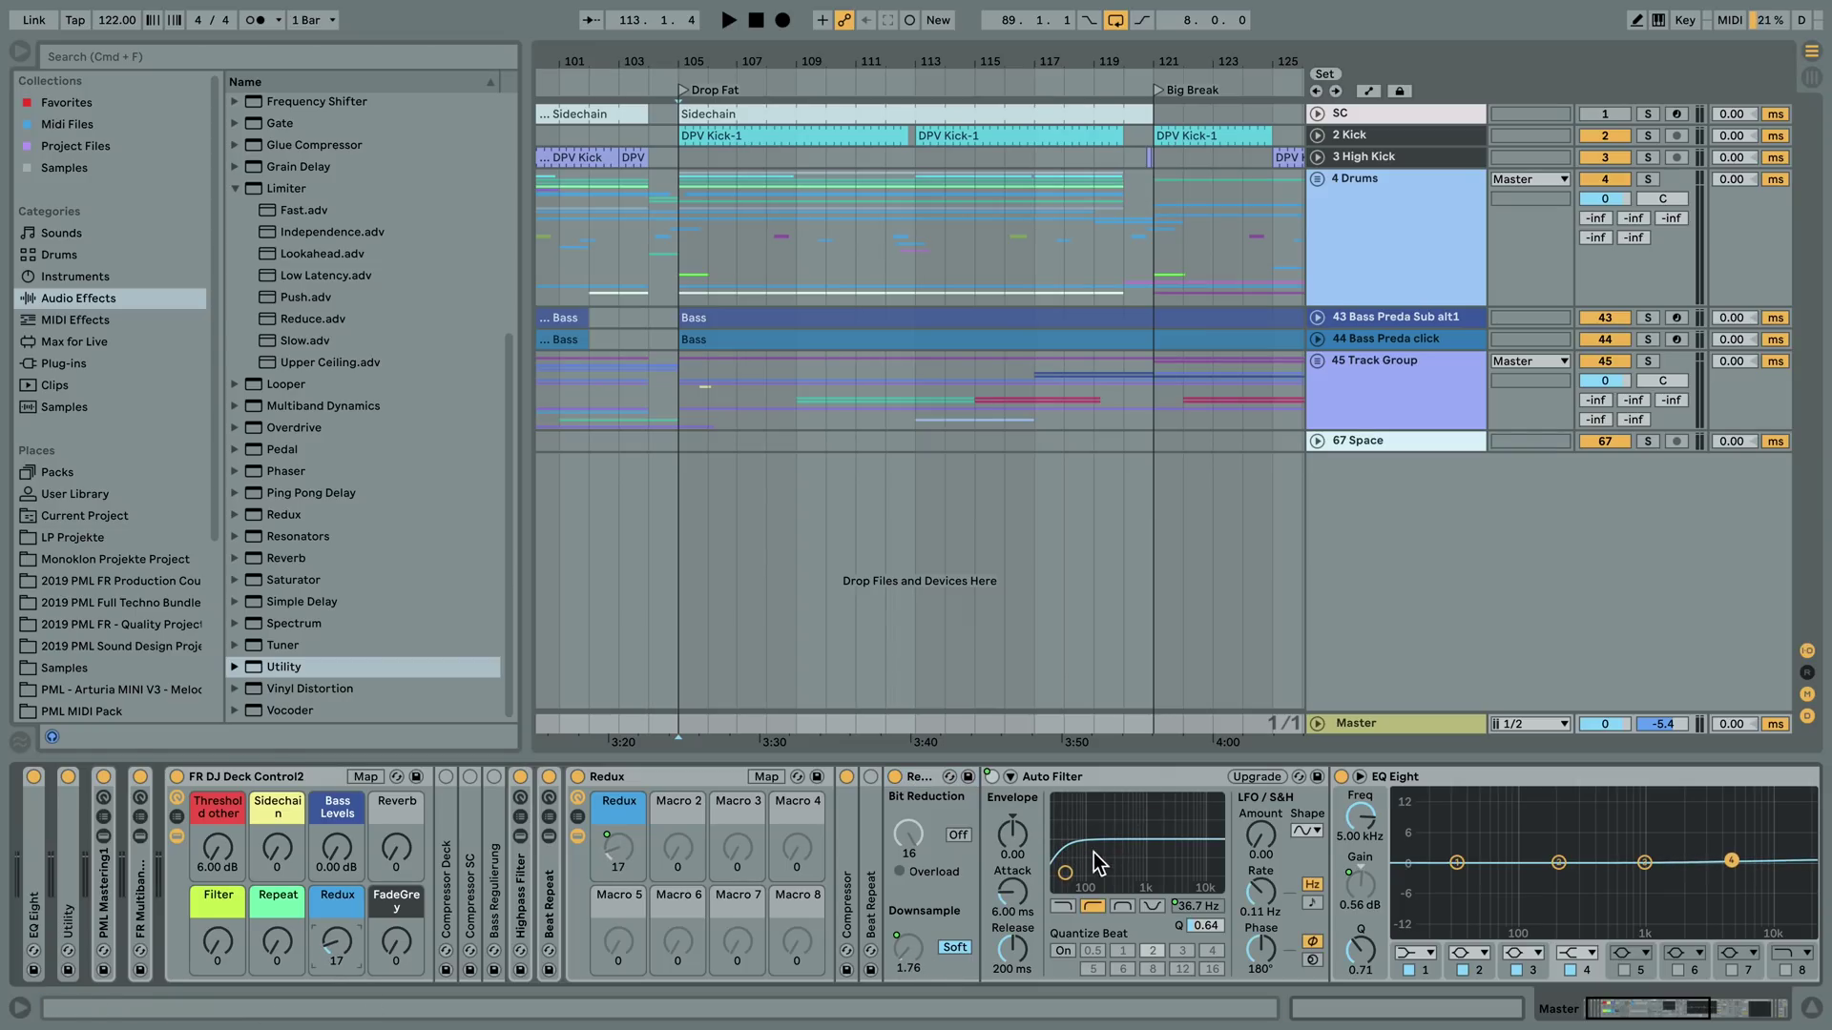
{"action": "left_click_drag", "start_coordinate": [1689, 1014], "coordinate": [1704, 1011]}
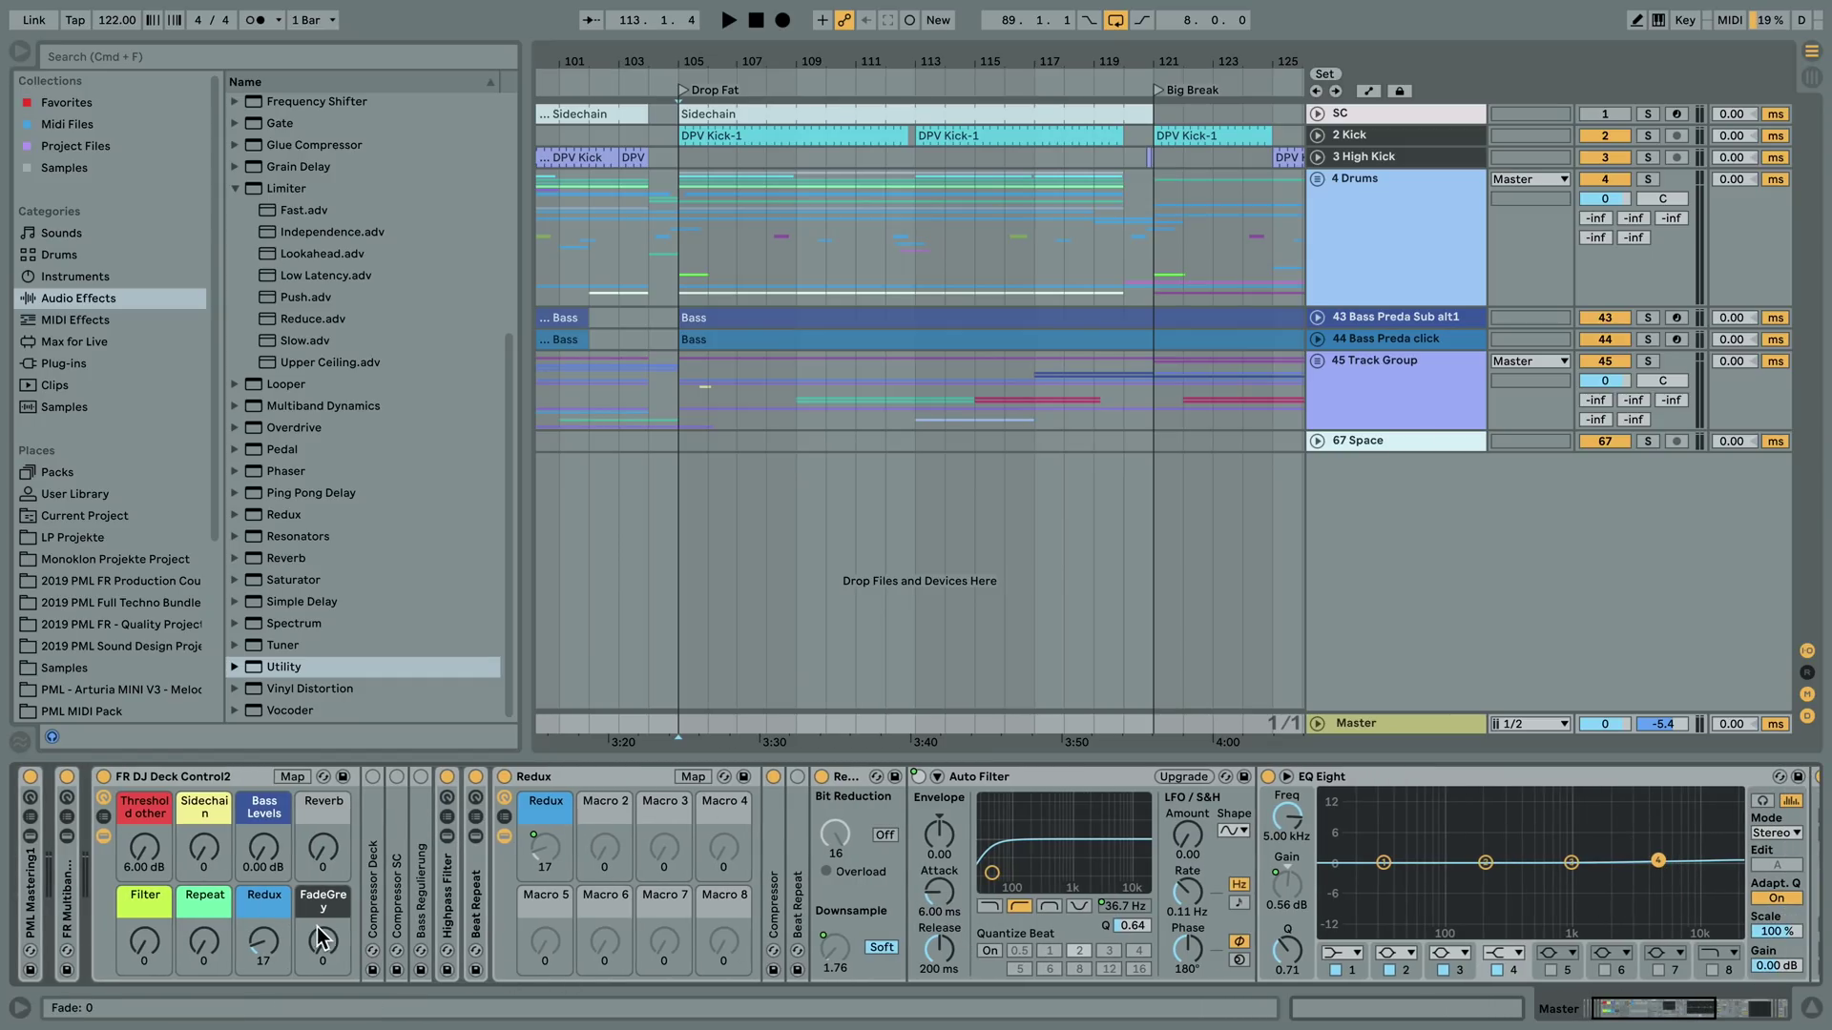
{"action": "left_click_drag", "start_coordinate": [263, 943], "coordinate": [264, 887]}
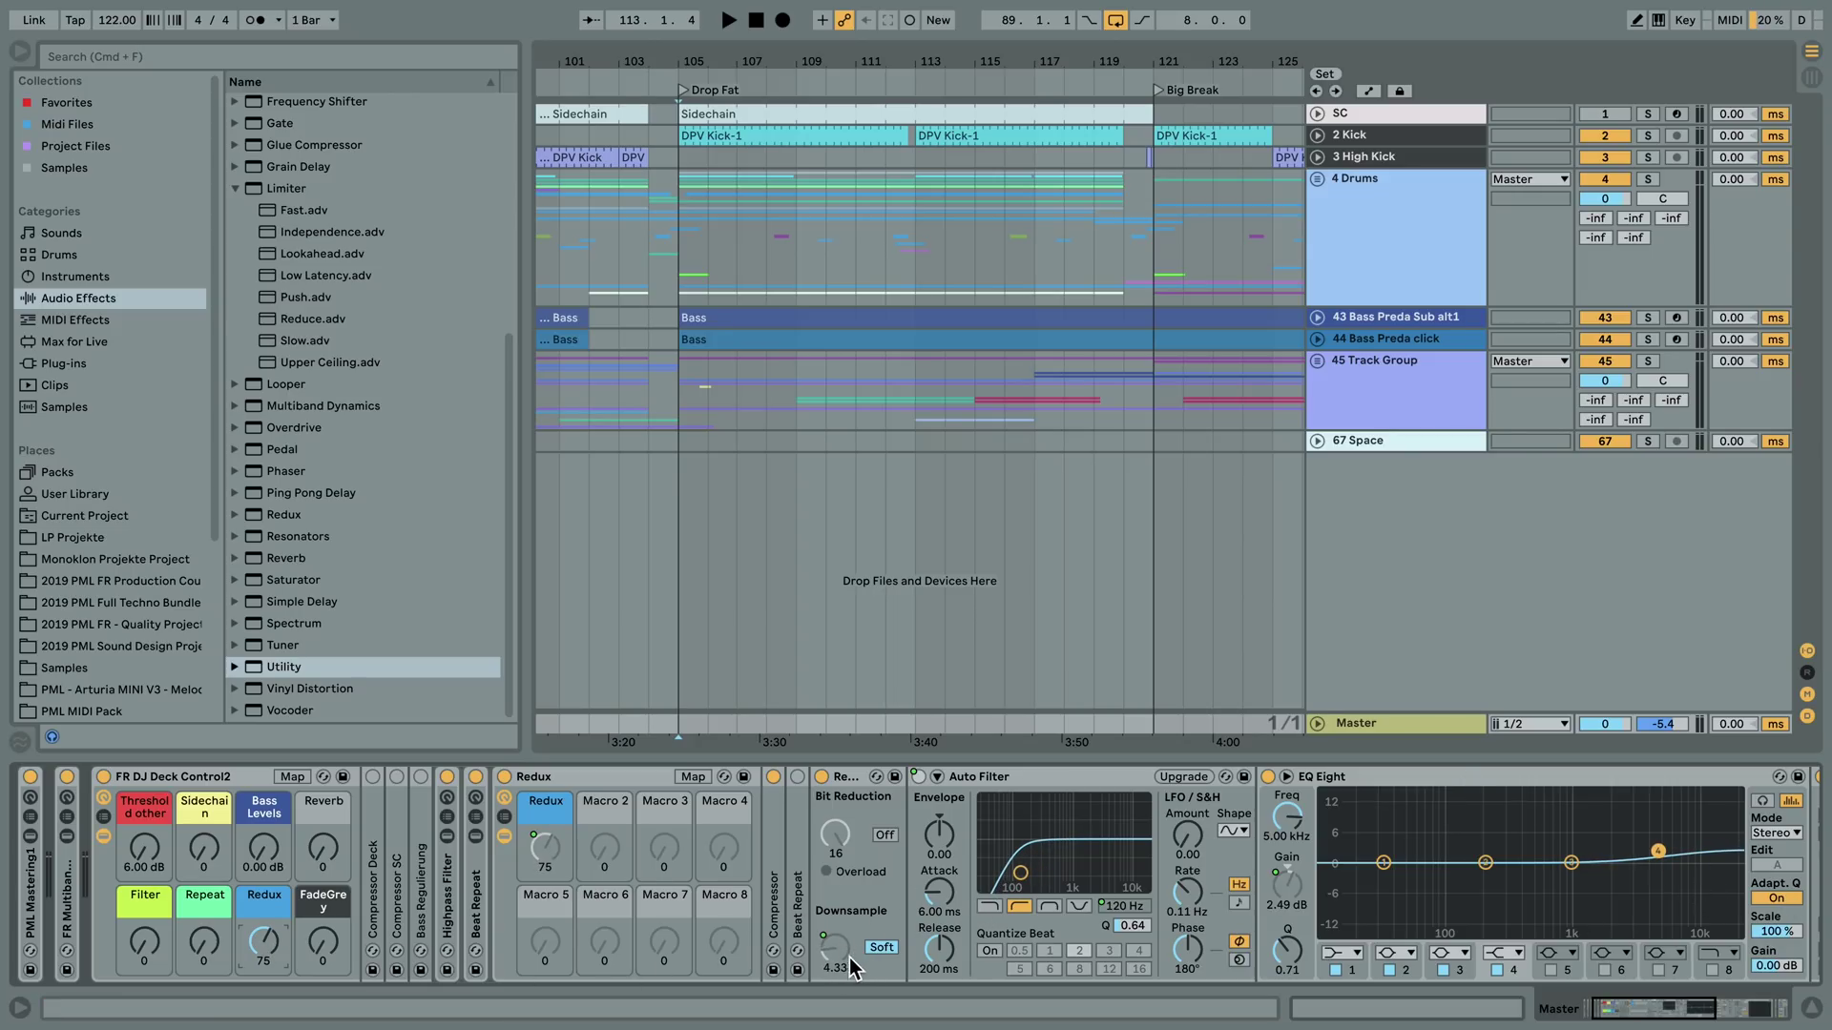
{"action": "key", "text": "super+z"}
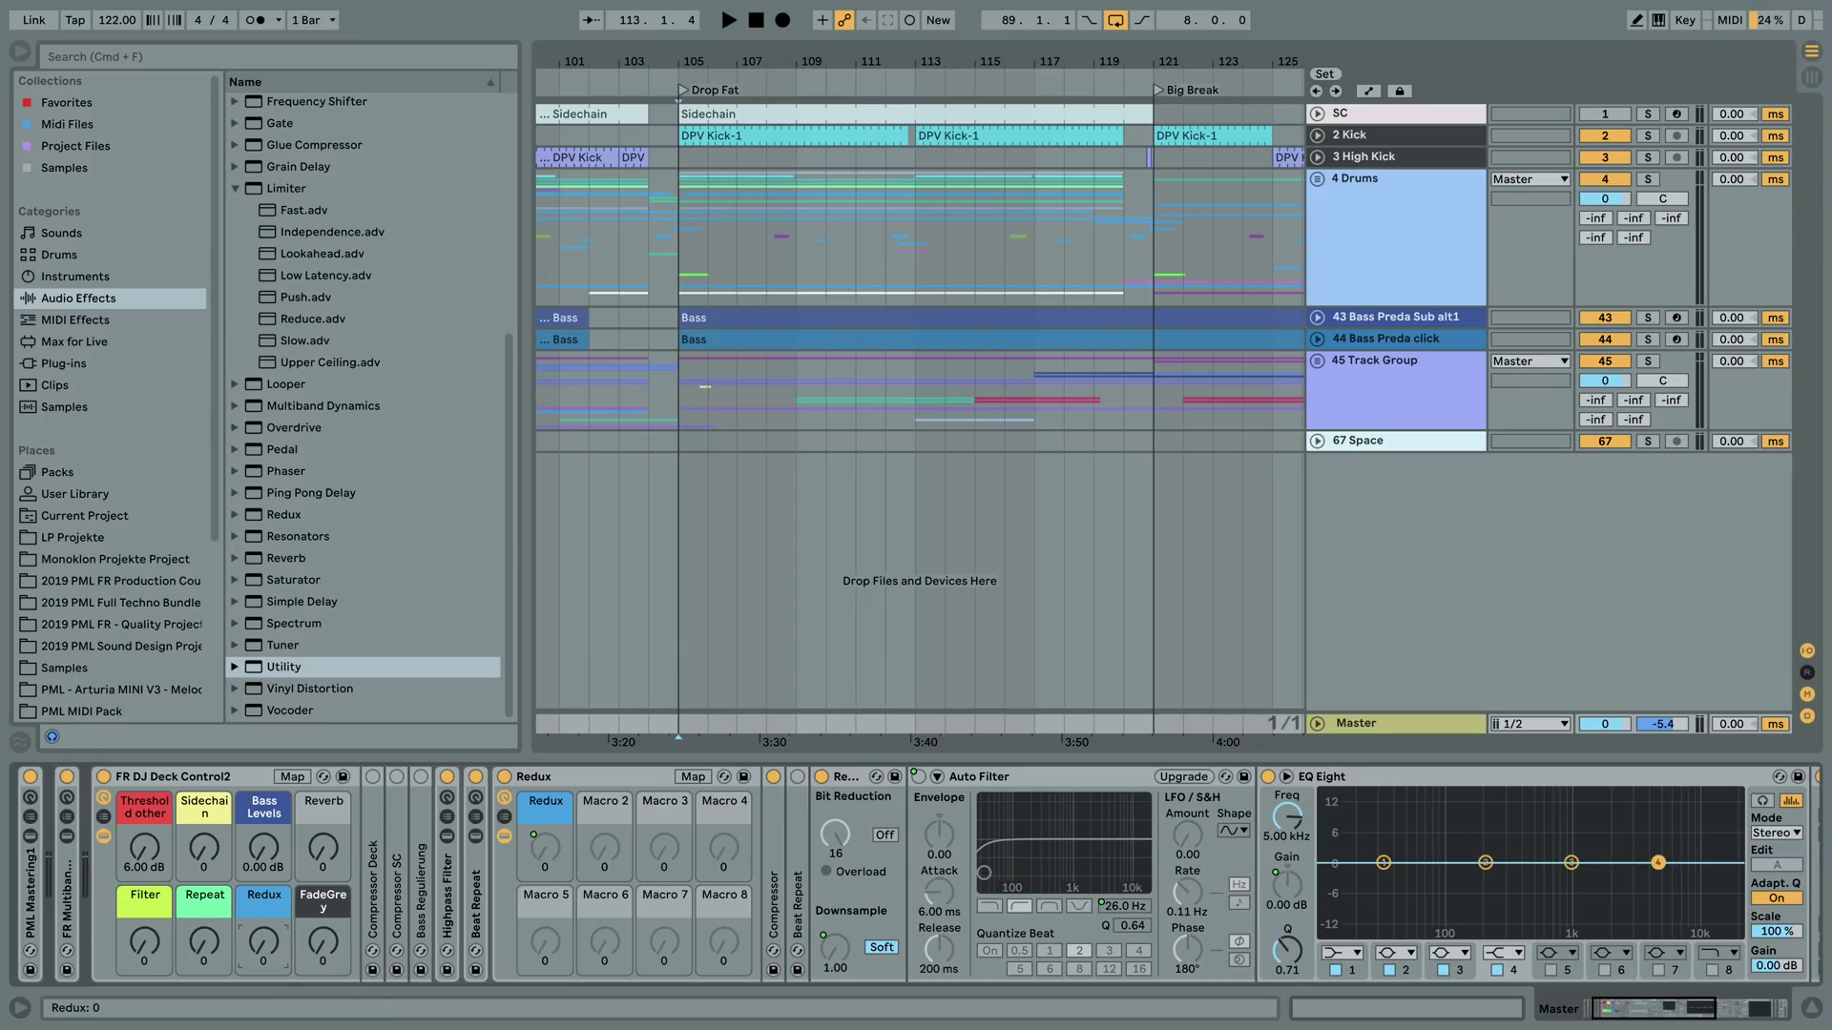
{"action": "key", "text": "space"}
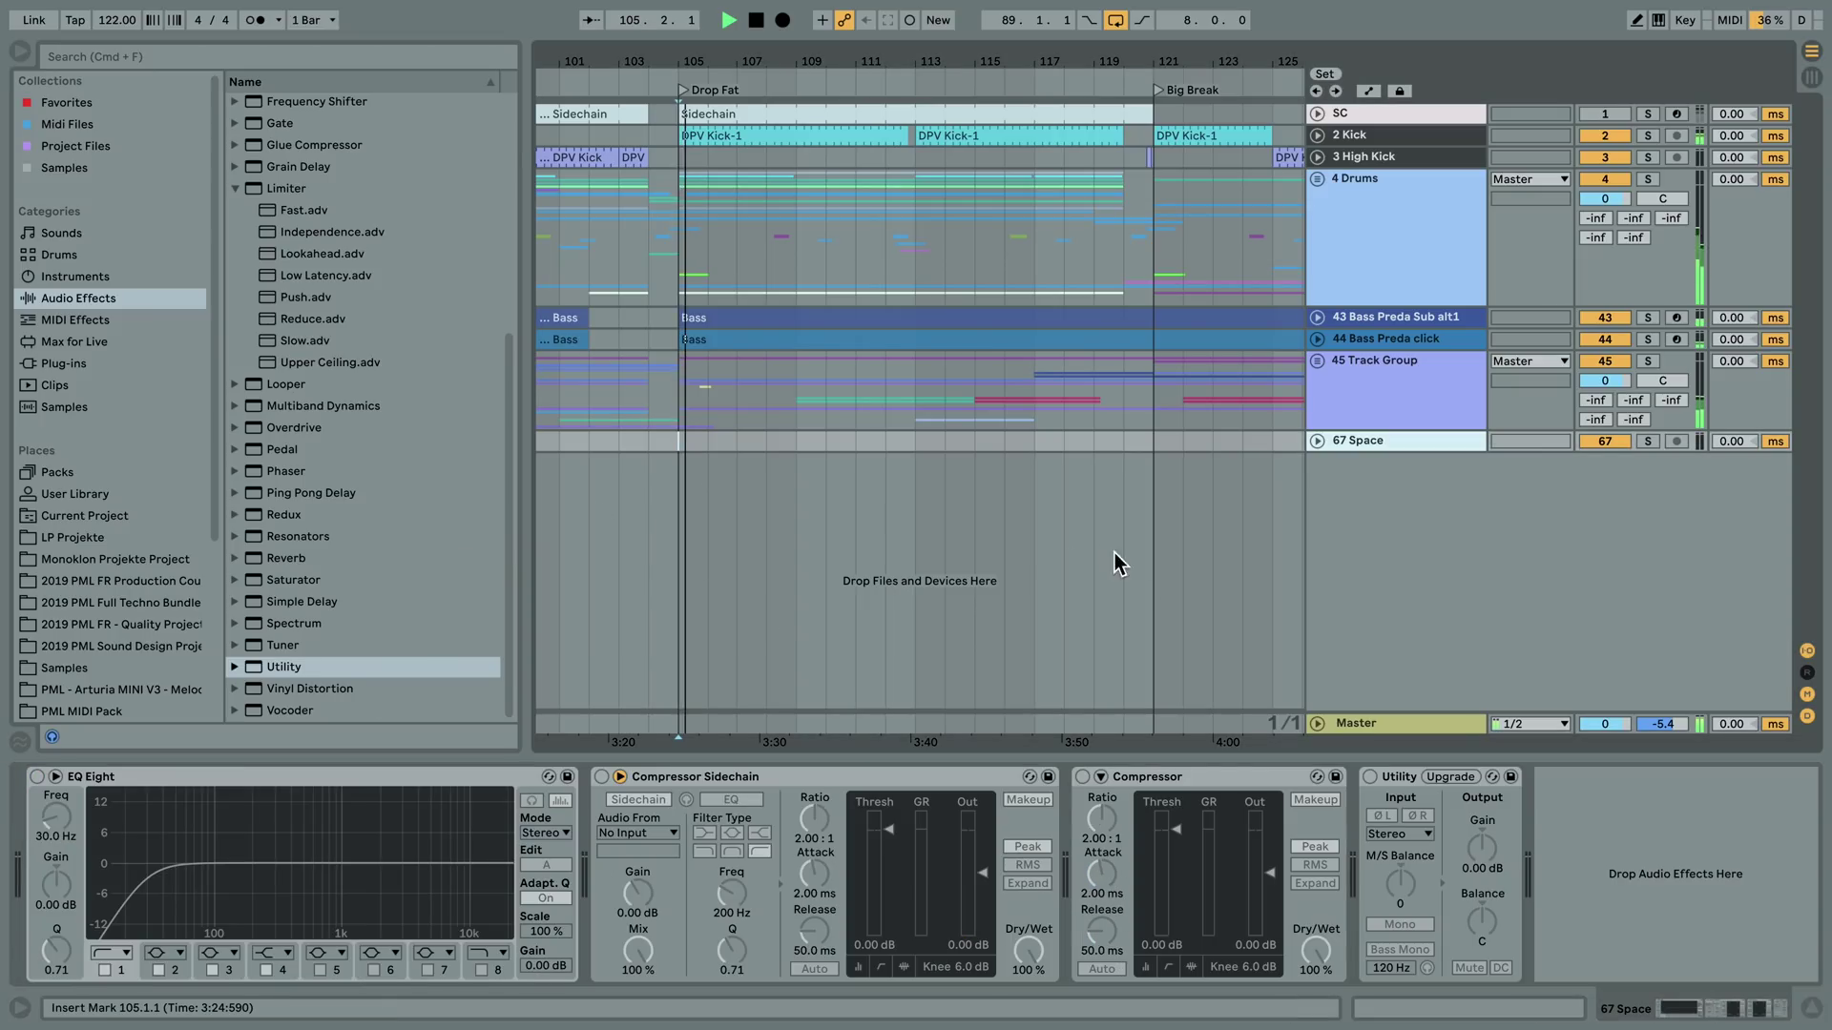
{"action": "mouse_move", "coordinate": [263, 943]}
{"action": "left_mouse_down"}
{"action": "mouse_move", "coordinate": [264, 782]}
{"action": "mouse_move", "coordinate": [263, 941]}
{"action": "left_mouse_up"}
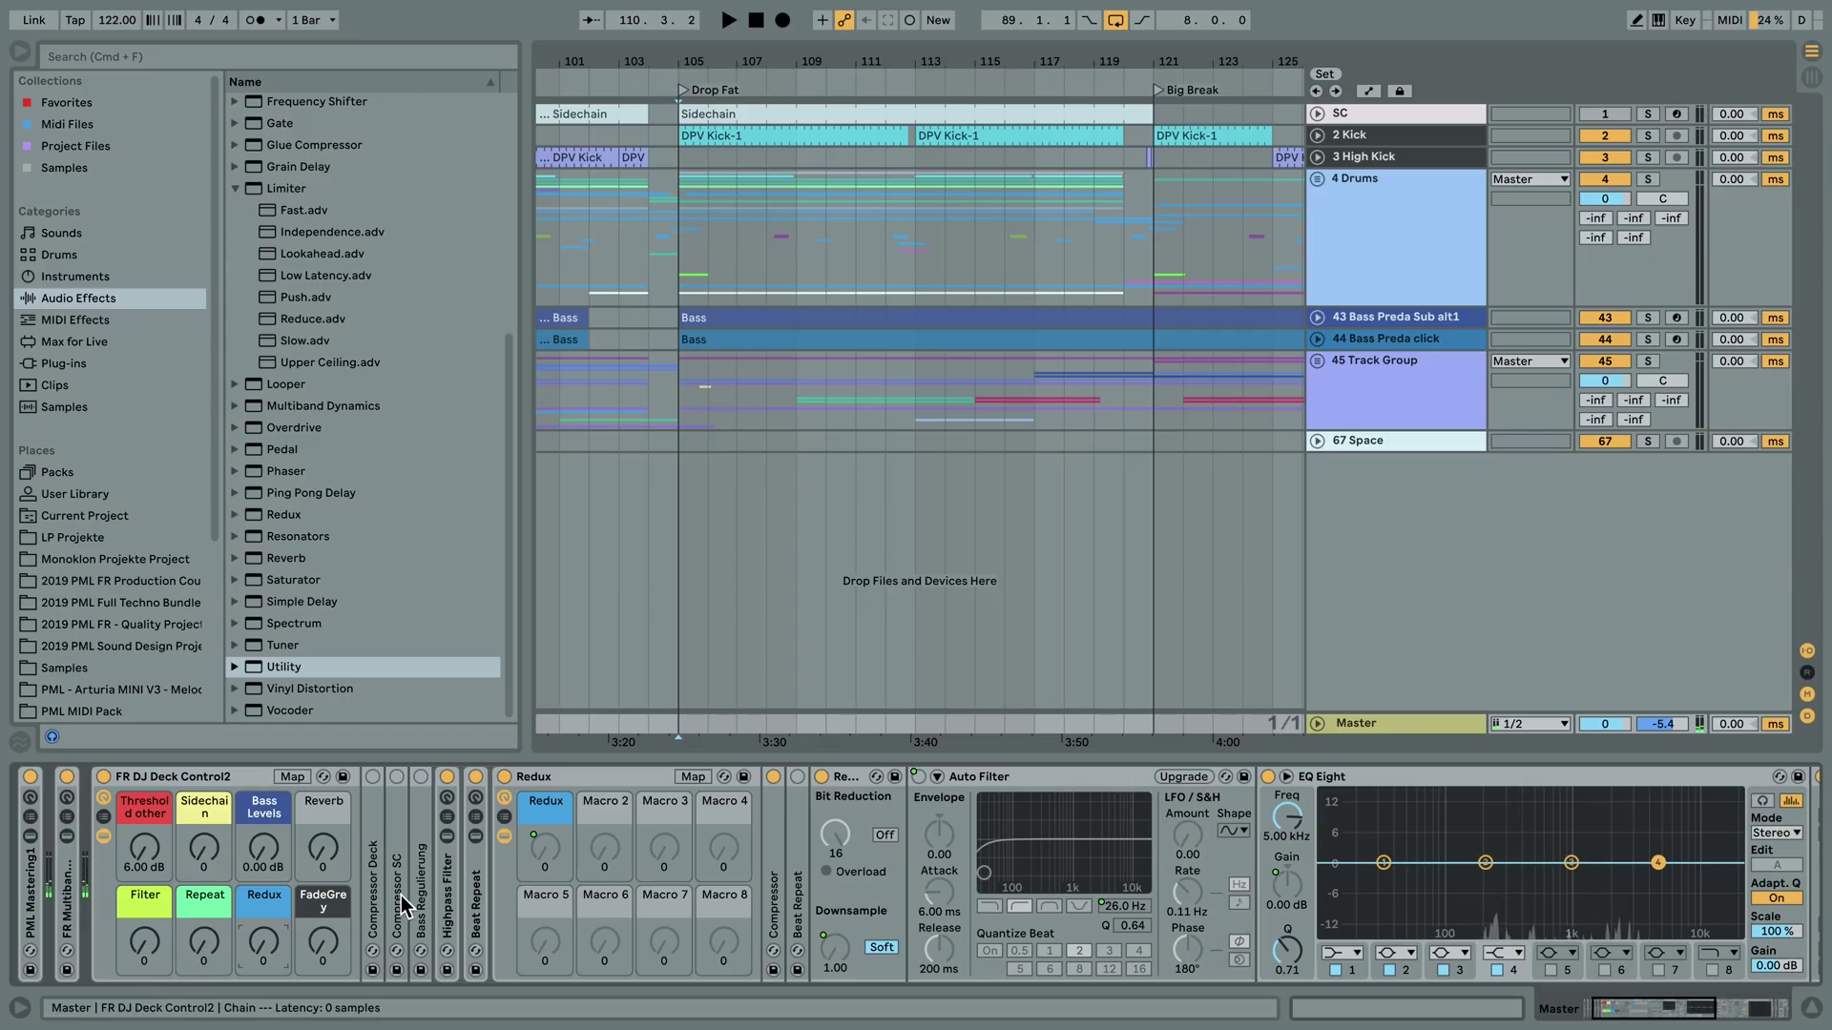
- Unfold the Beat Repeat rack and sweep its Repeat macro to 127 and 86 during playback
{"action": "double_click", "coordinate": [475, 881]}
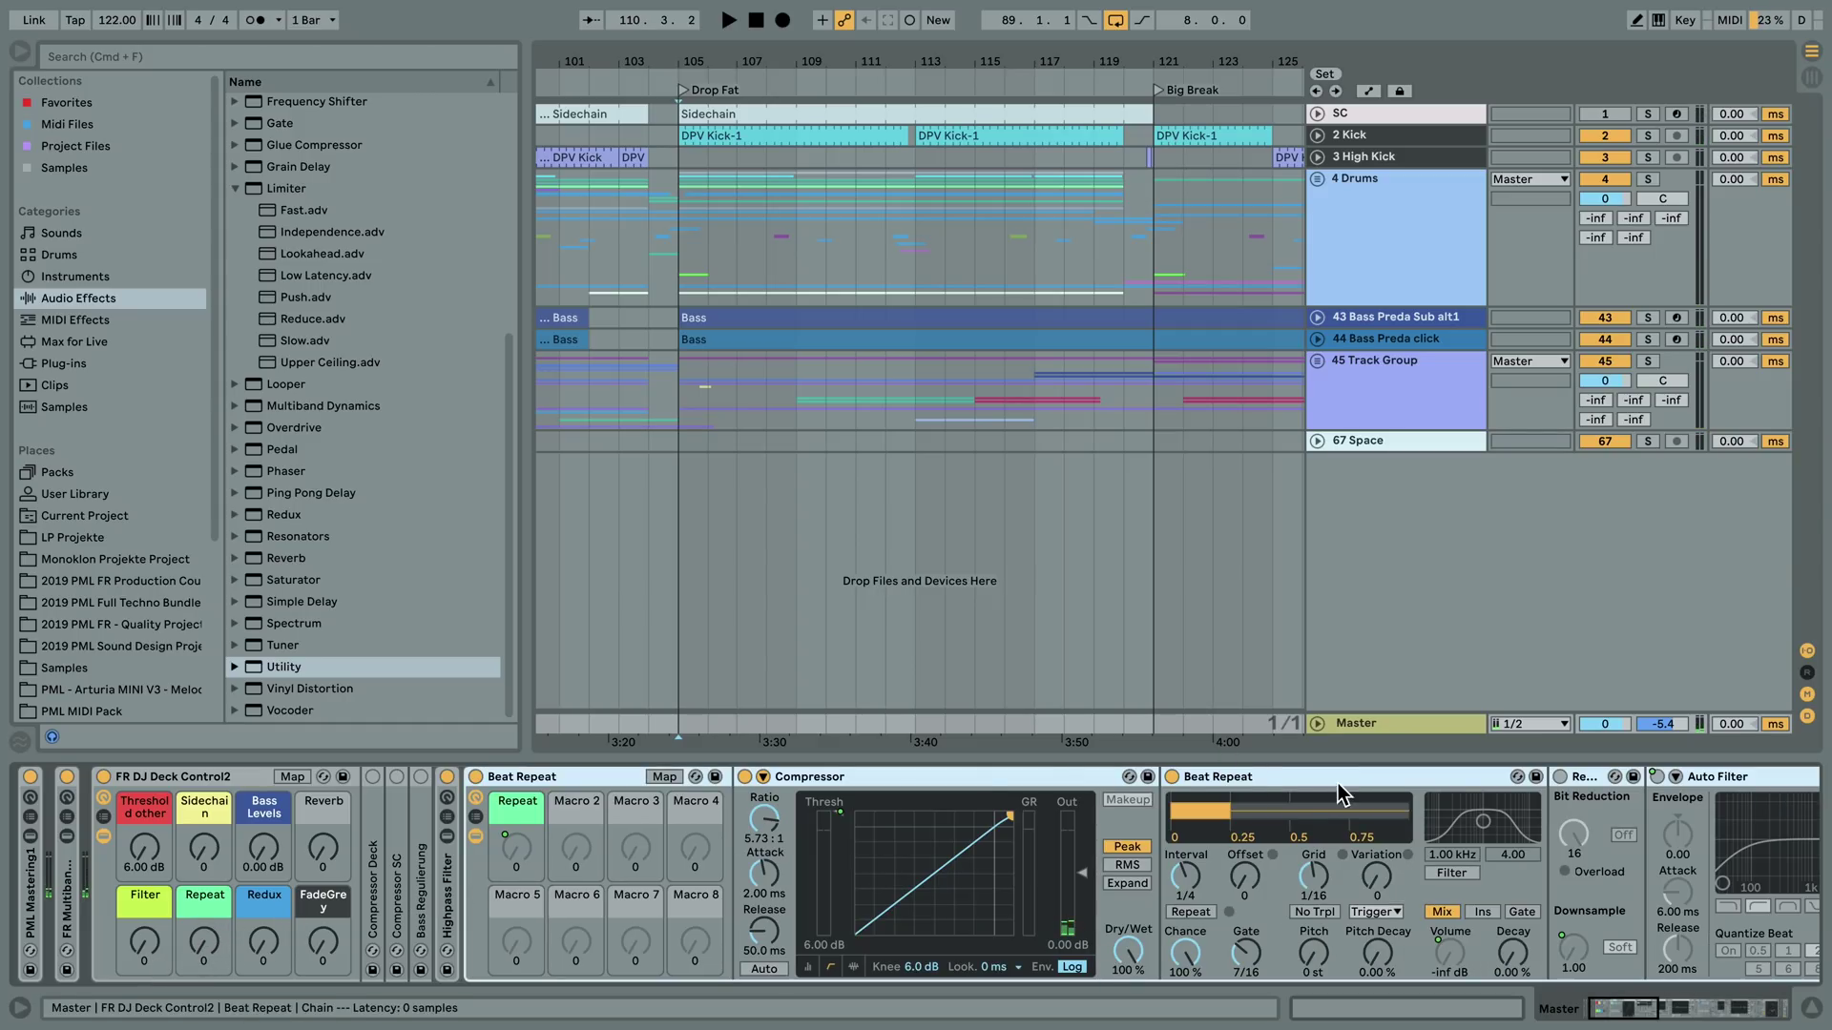
{"action": "left_click_drag", "start_coordinate": [229, 930], "coordinate": [229, 878]}
{"action": "key", "text": "space"}
{"action": "left_click_drag", "start_coordinate": [203, 943], "coordinate": [204, 907]}
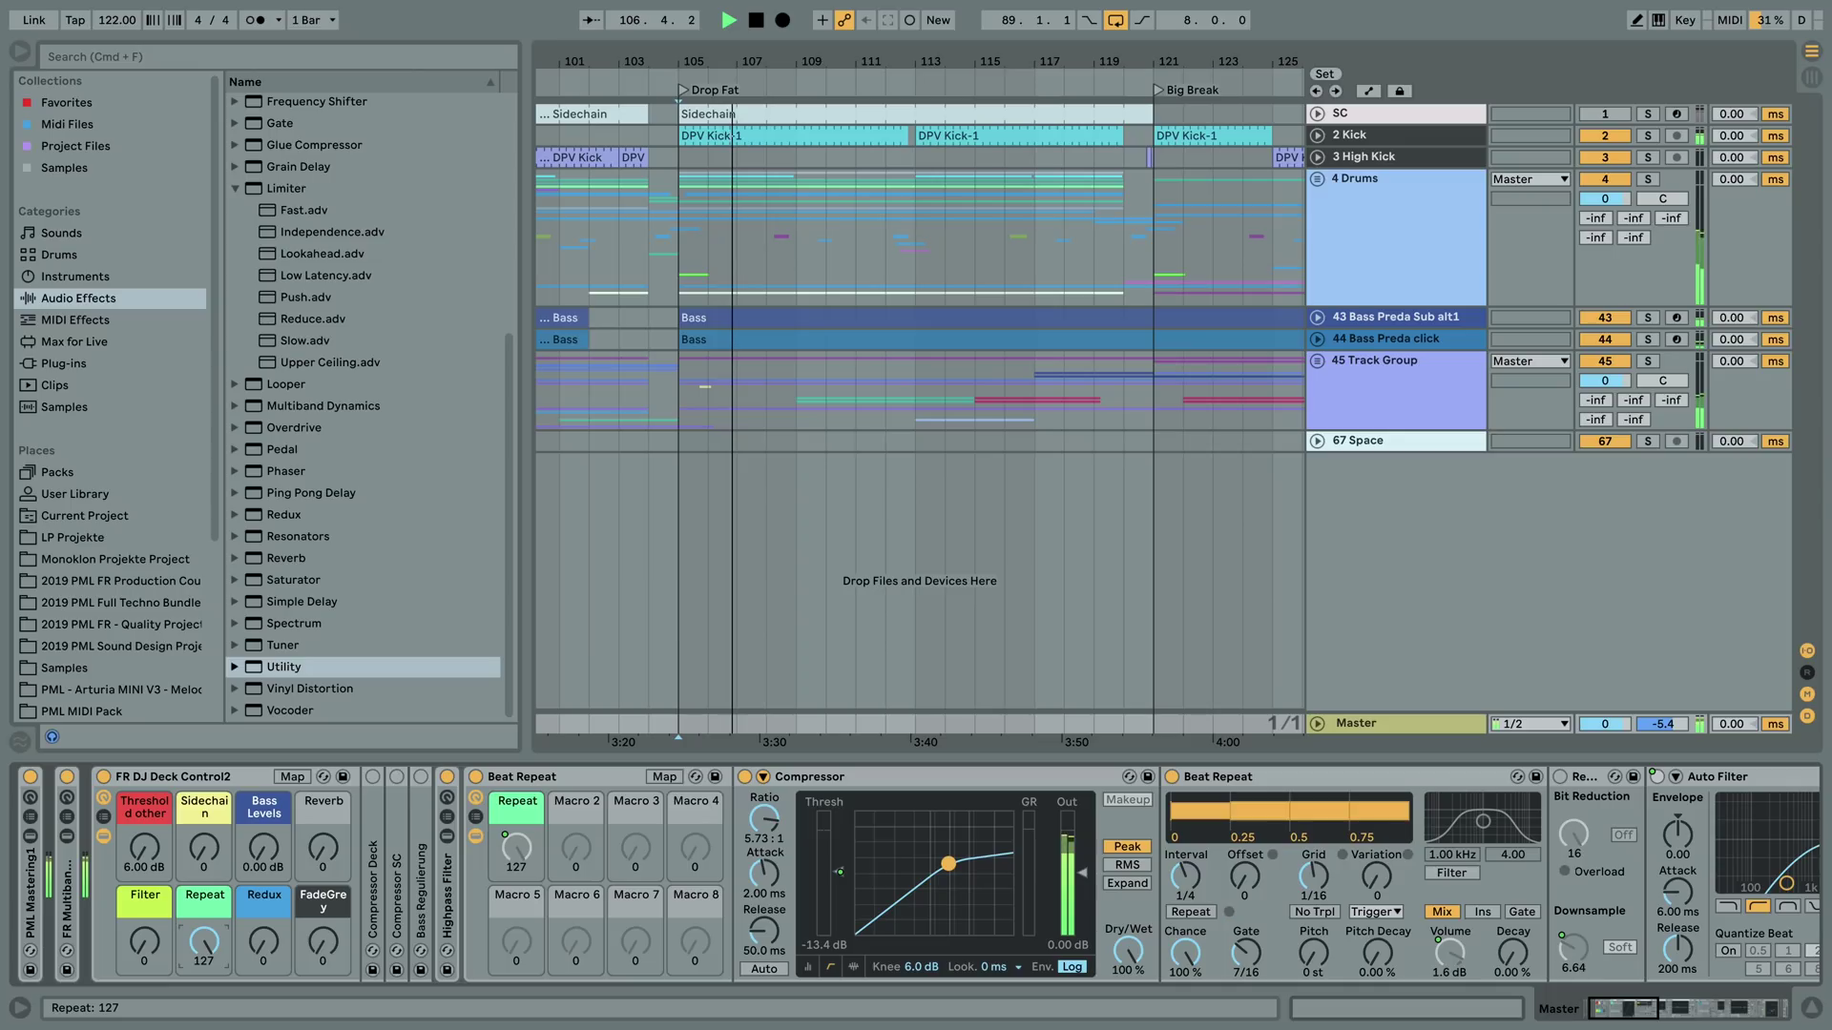
{"action": "left_click_drag", "start_coordinate": [203, 943], "coordinate": [203, 983]}
{"action": "key", "text": "space"}
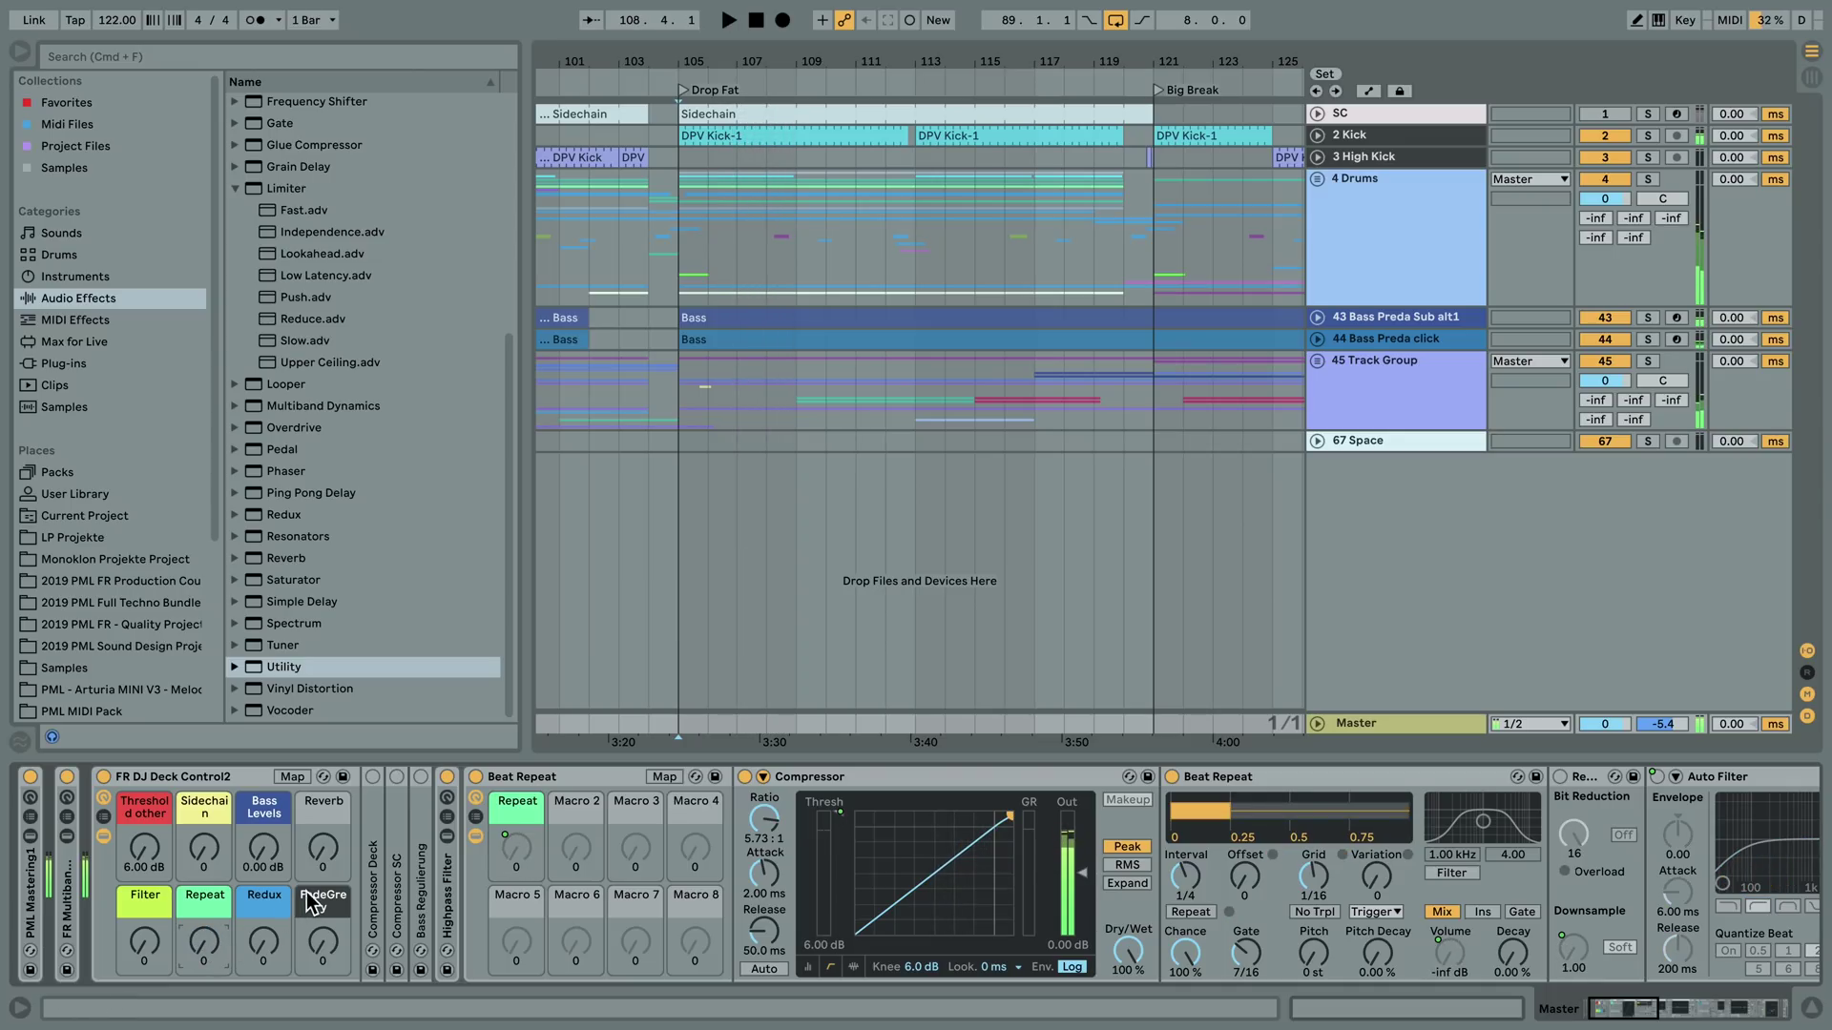
{"action": "left_click", "coordinate": [330, 838]}
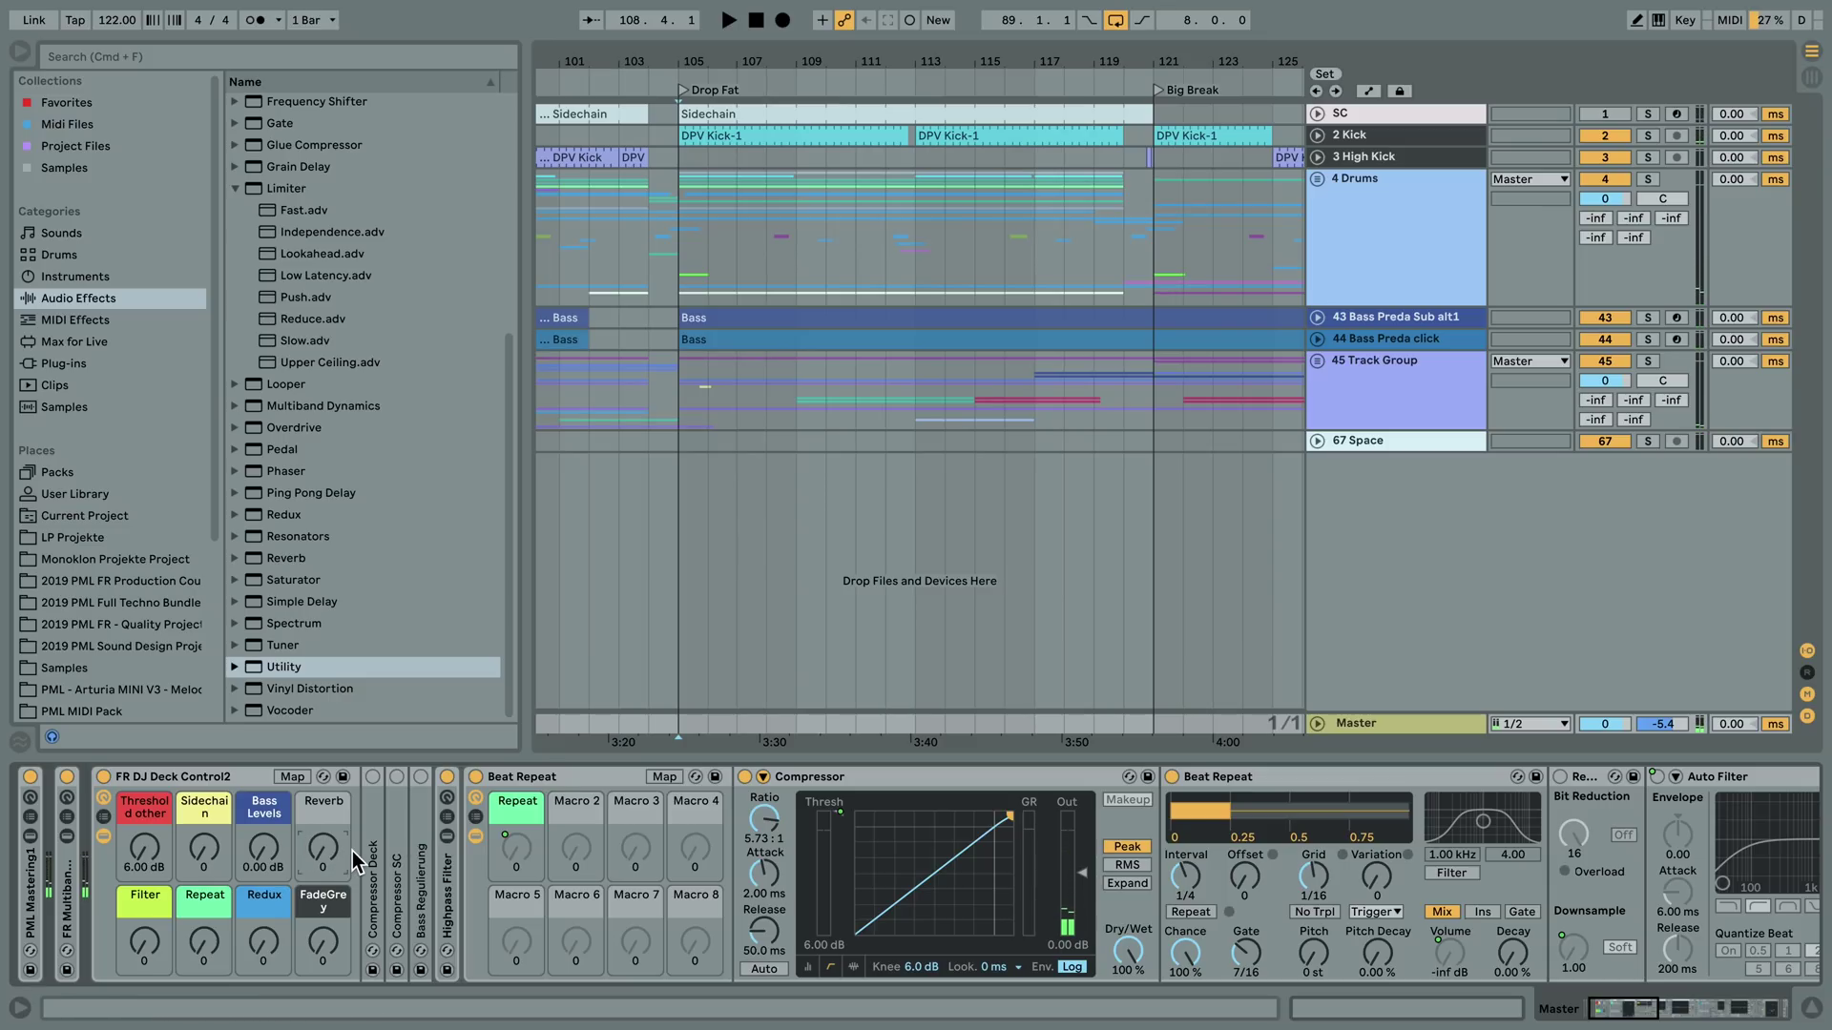
- Fold Beat Repeat and Redux, unfold the Reverb rack, and audition the Reverb (about 89) and FadeGrey macros
{"action": "double_click", "coordinate": [563, 777]}
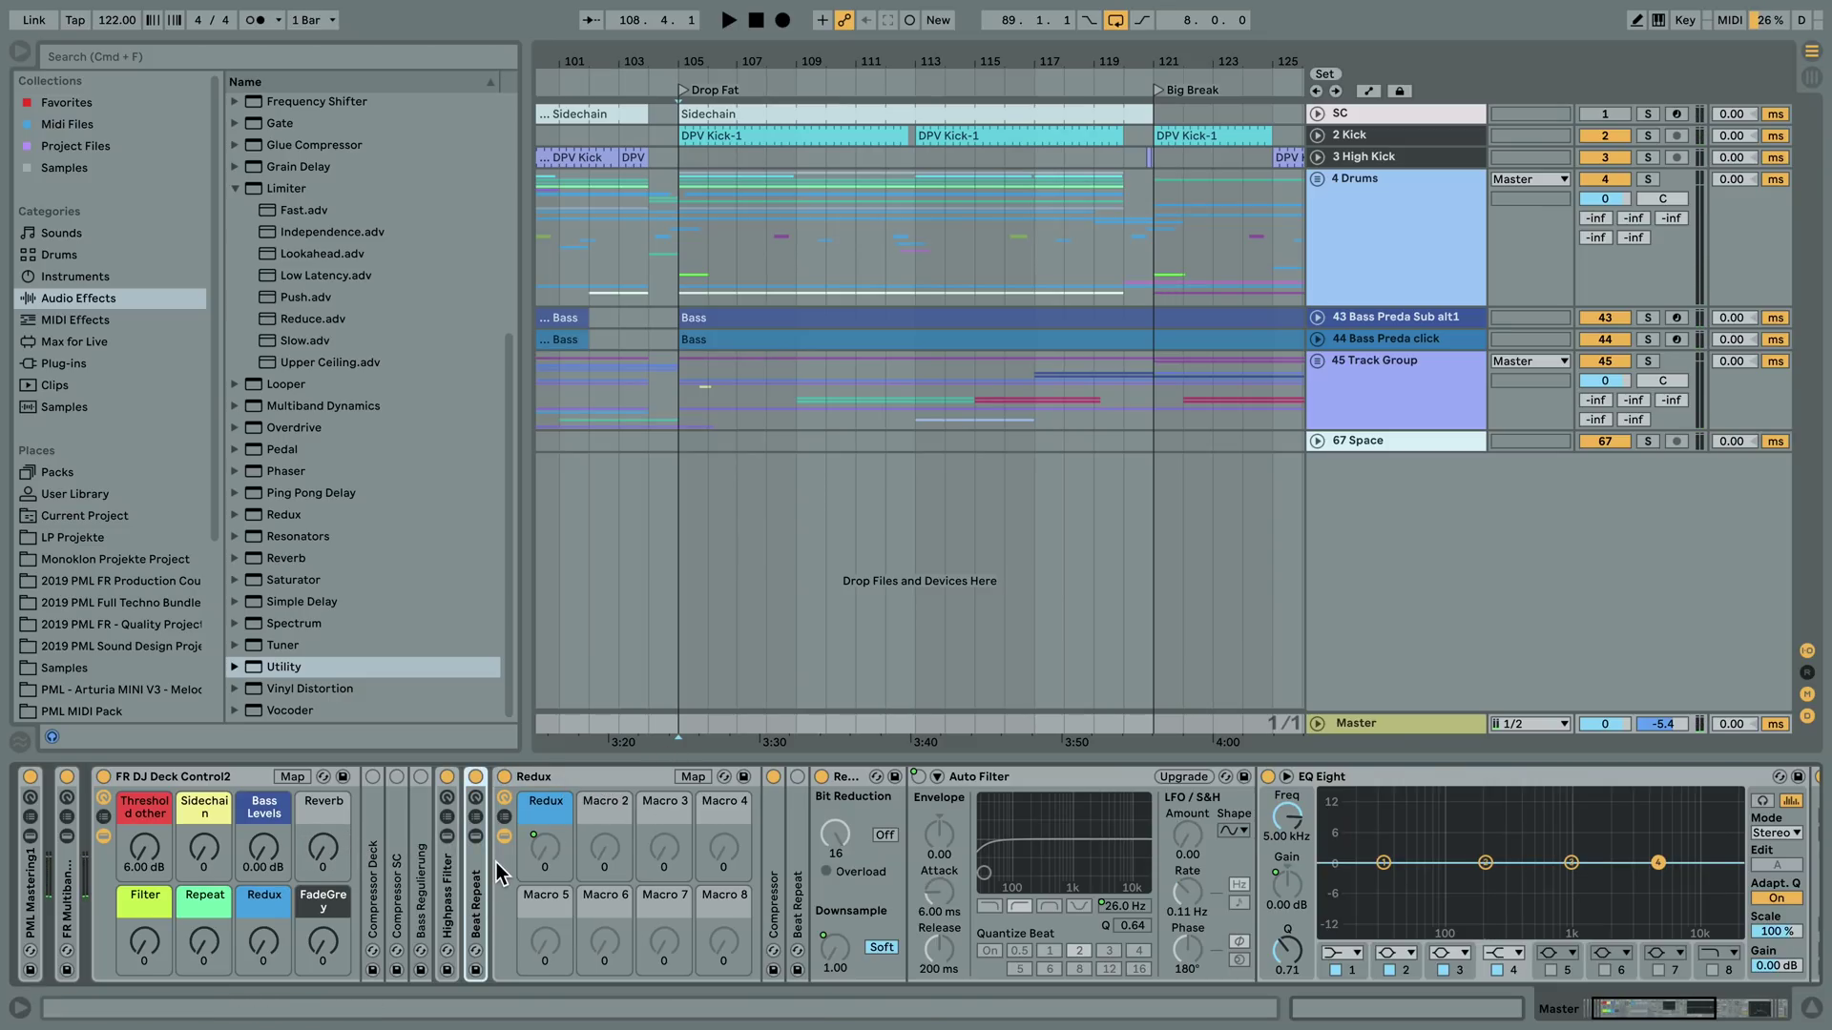
{"action": "double_click", "coordinate": [535, 777]}
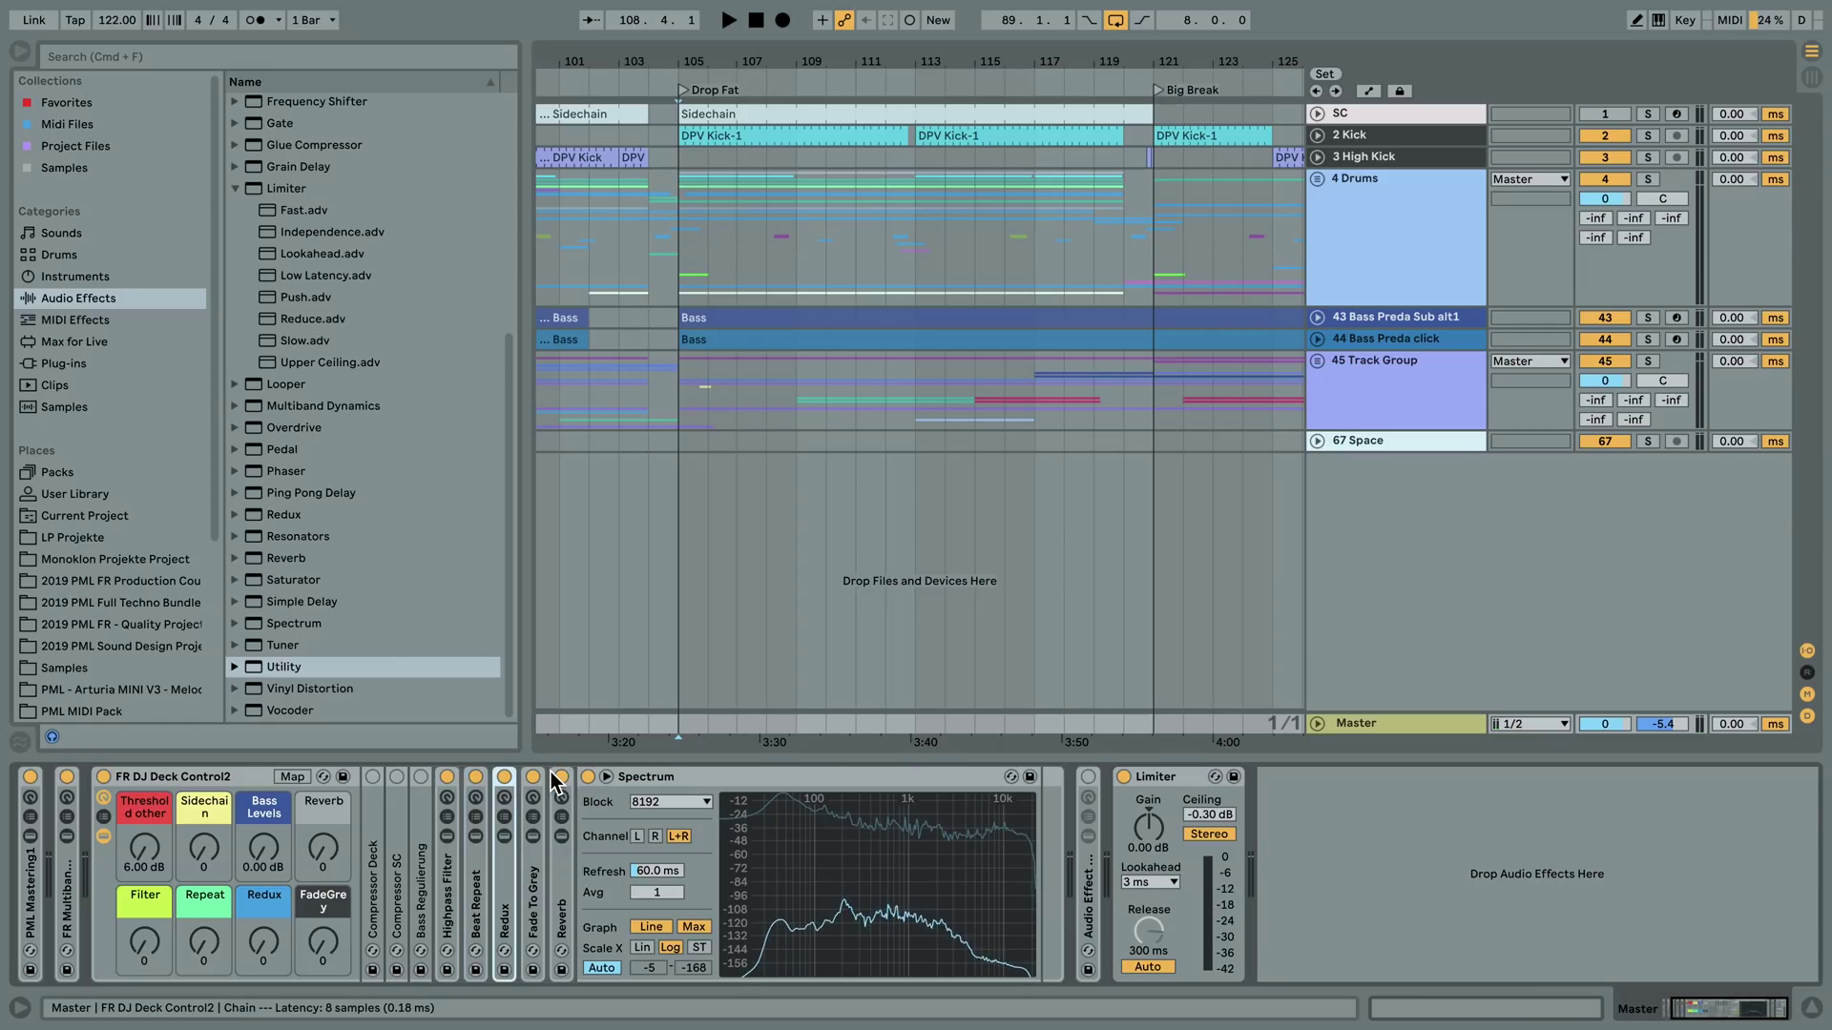
{"action": "double_click", "coordinate": [562, 897]}
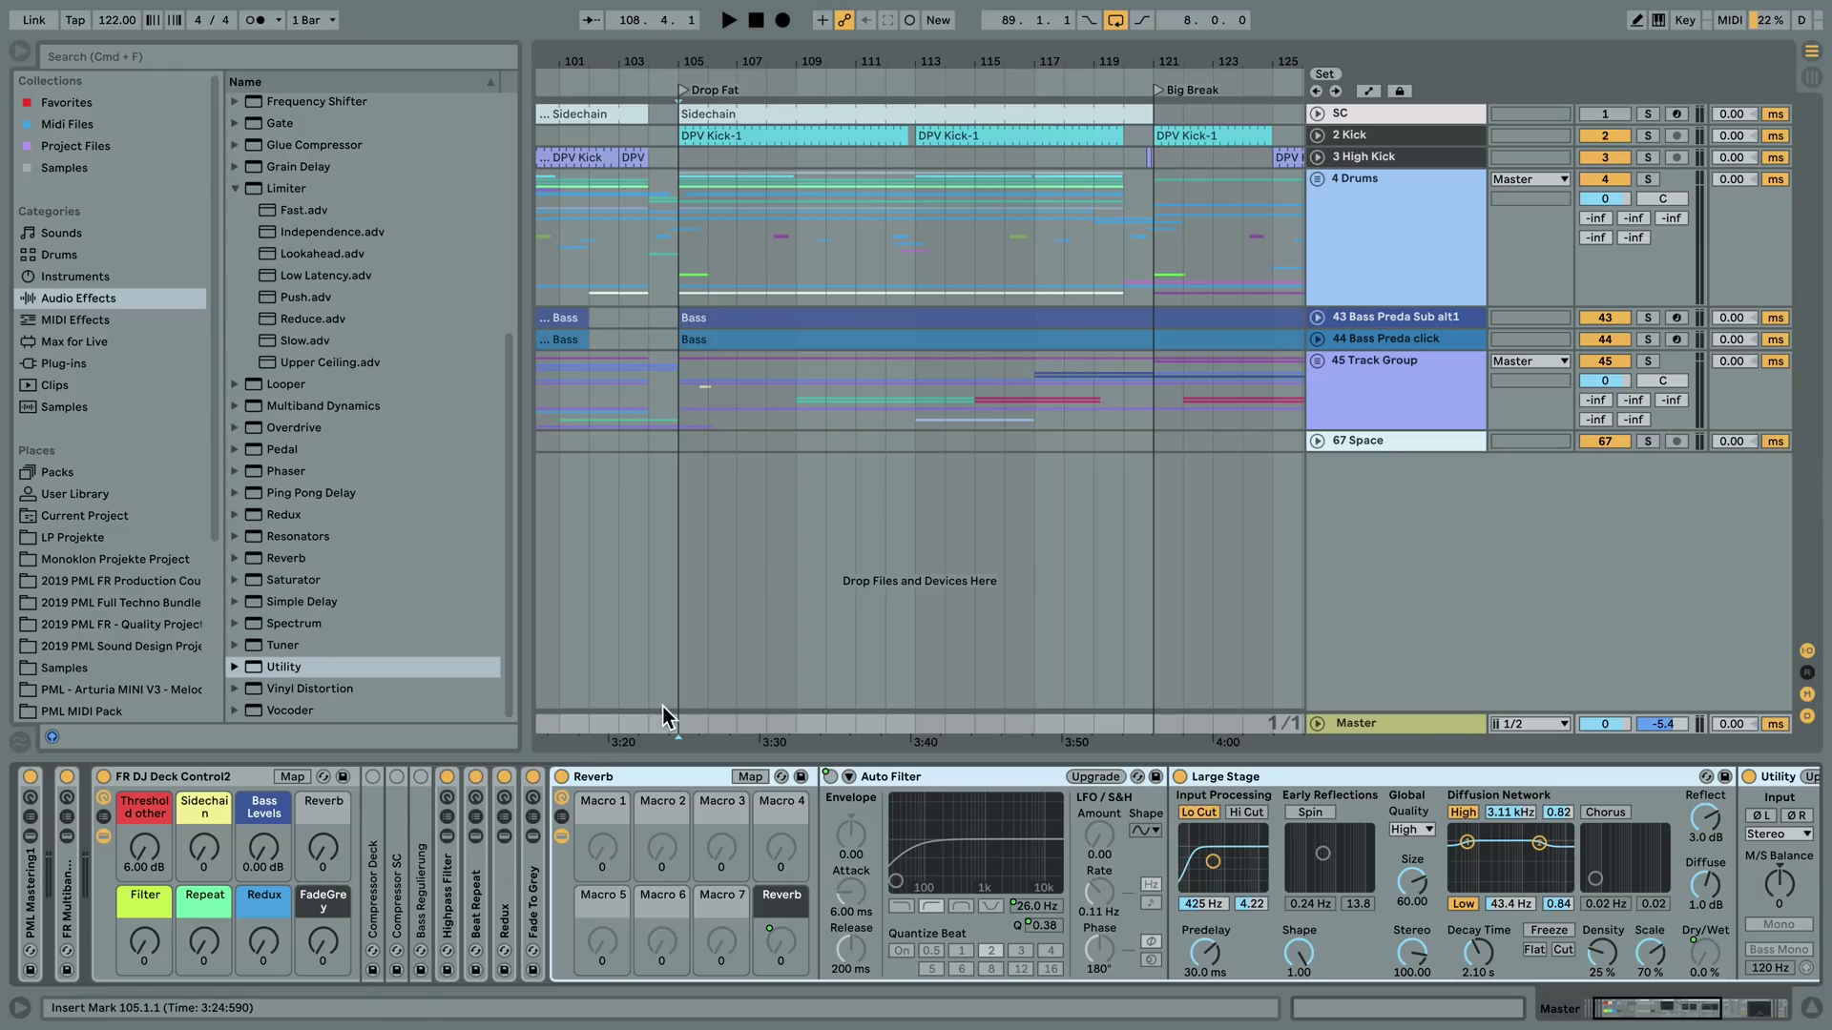
{"action": "key", "text": "space"}
{"action": "mouse_move", "coordinate": [325, 863]}
{"action": "left_mouse_down"}
{"action": "mouse_move", "coordinate": [325, 770]}
{"action": "mouse_move", "coordinate": [325, 863]}
{"action": "left_mouse_up"}
{"action": "key", "text": "space"}
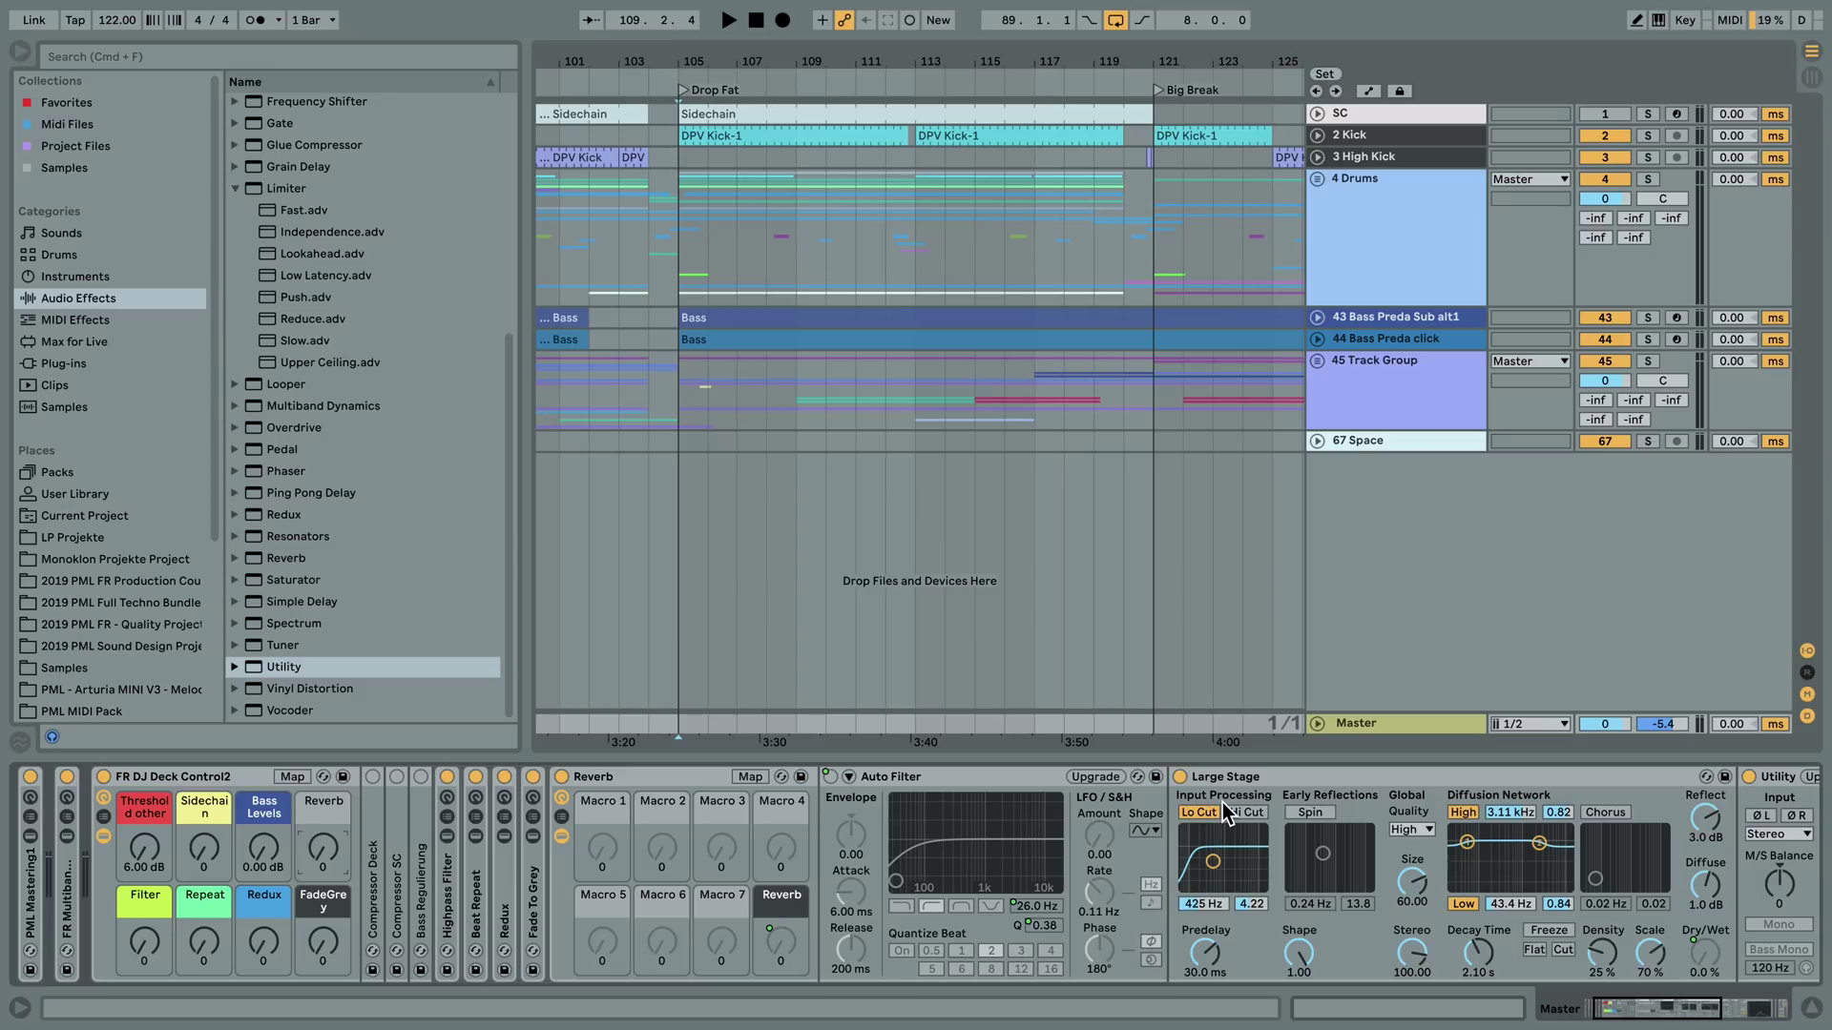
{"action": "left_click_drag", "start_coordinate": [323, 950], "coordinate": [322, 935]}
{"action": "left_click_drag", "start_coordinate": [327, 959], "coordinate": [327, 1002]}
- Hide the deck rack's chain and unfold FR Multiband Splitter showing its chains and Multiband Dynamics
{"action": "left_click", "coordinate": [103, 838]}
{"action": "left_click", "coordinate": [179, 777]}
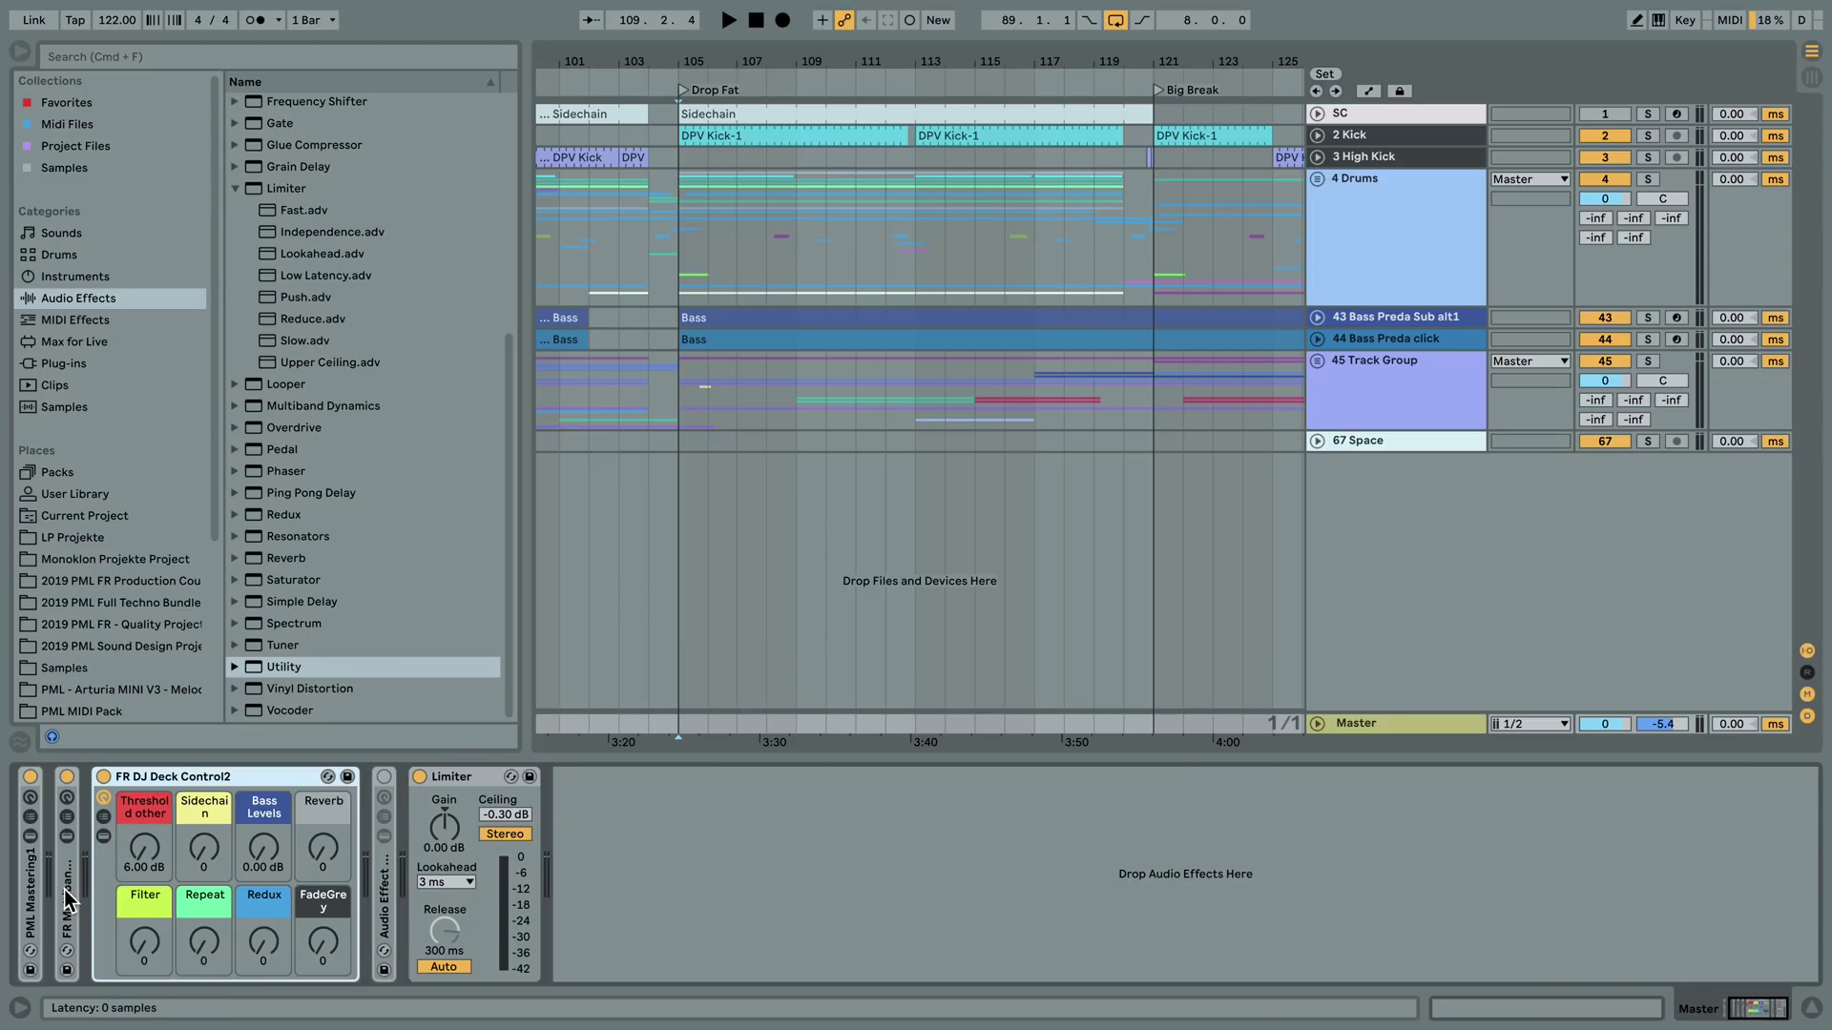
{"action": "double_click", "coordinate": [69, 899]}
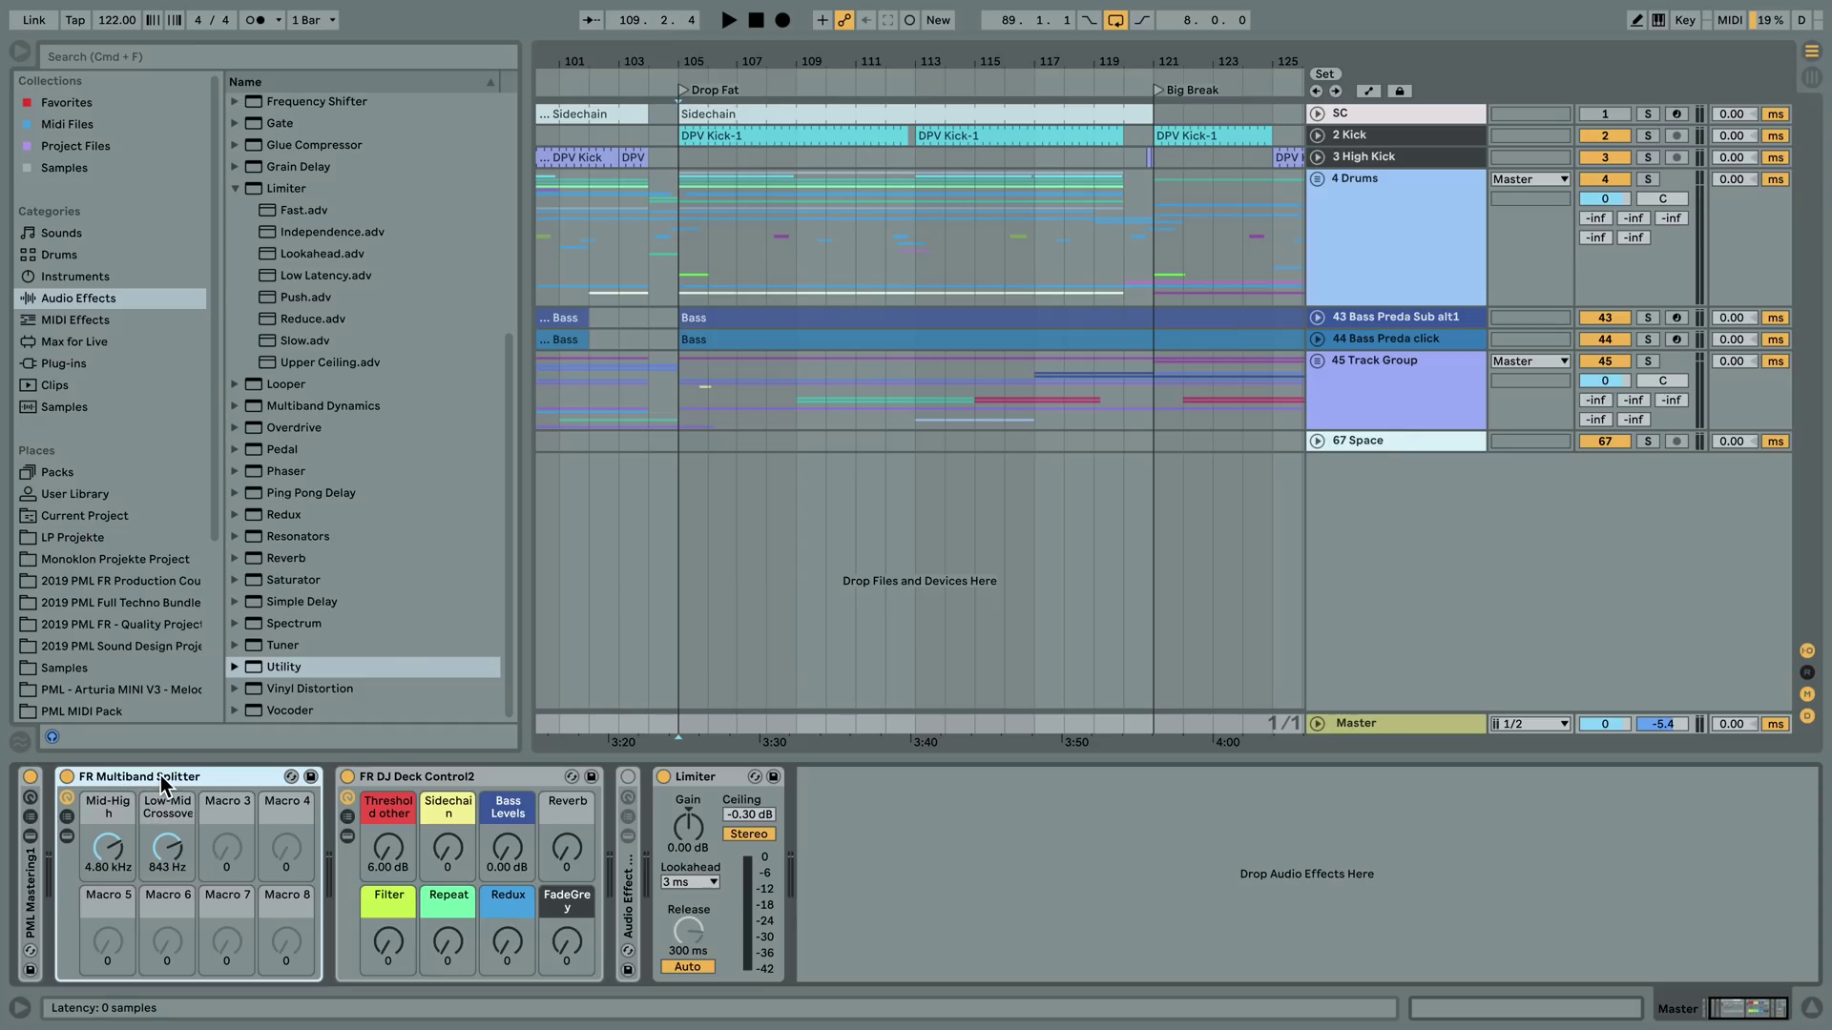
{"action": "left_click", "coordinate": [68, 837]}
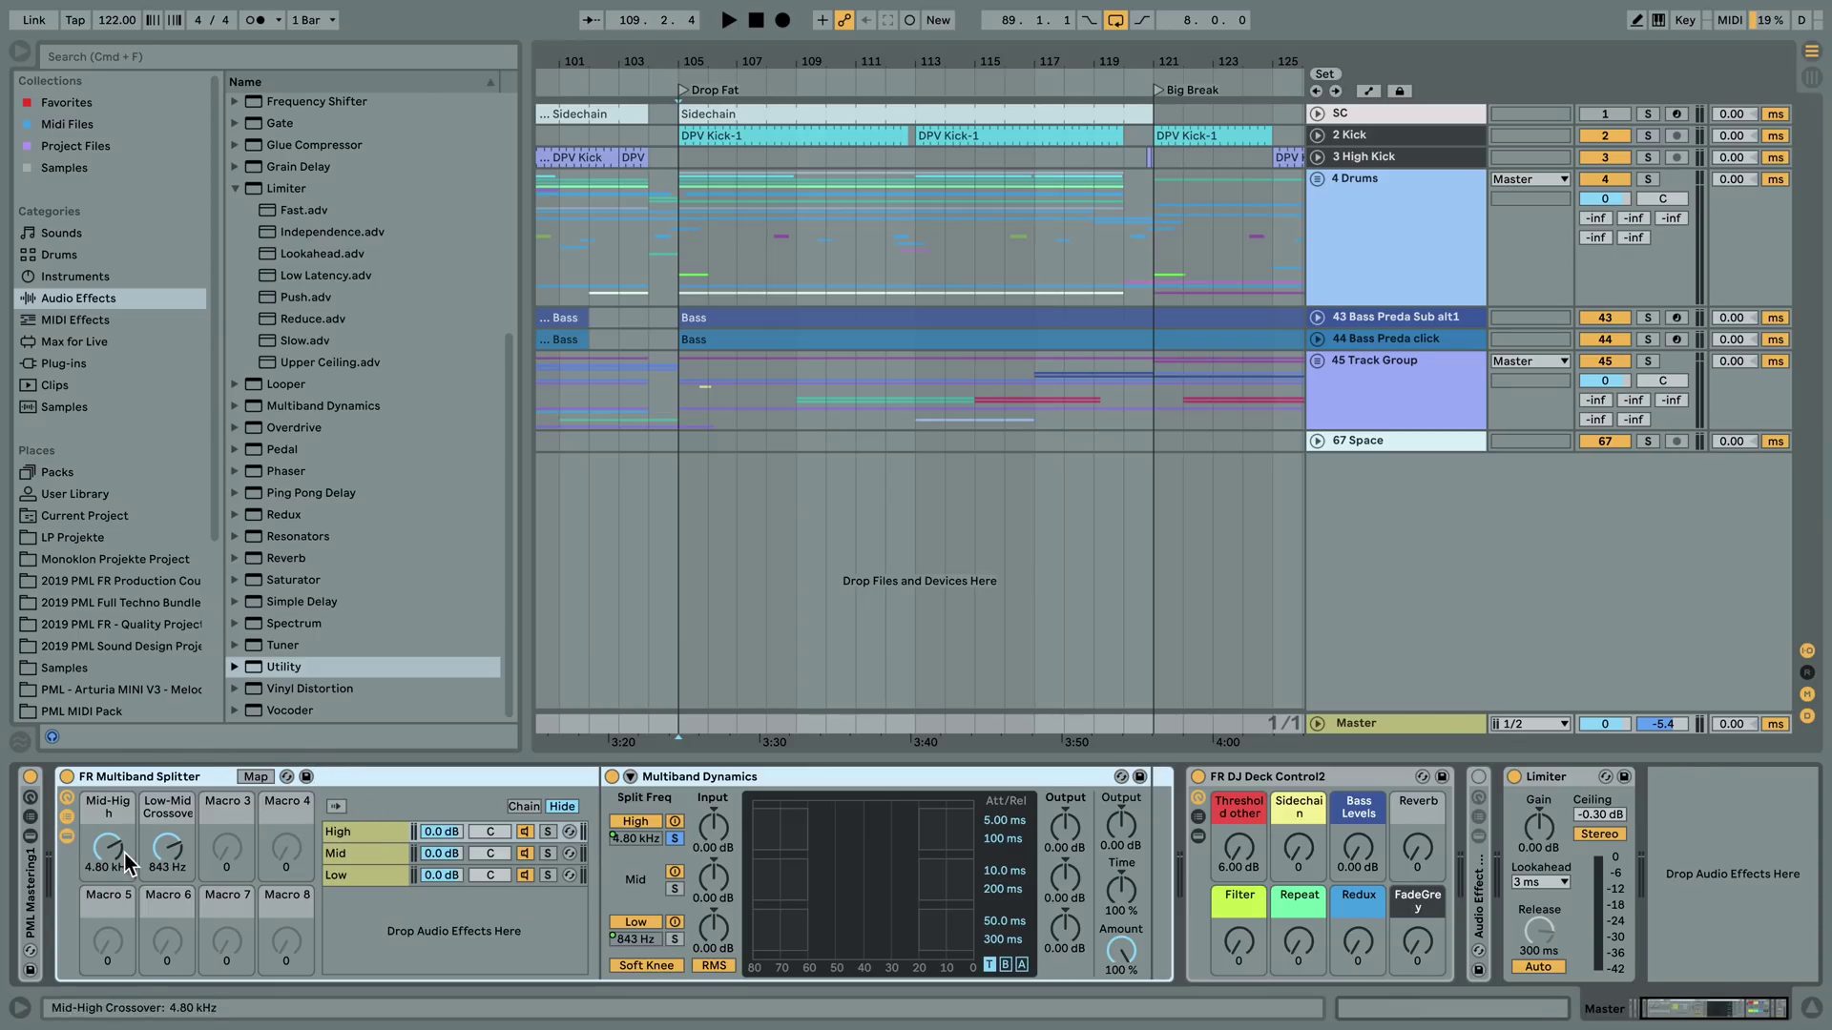
{"action": "left_click", "coordinate": [683, 780]}
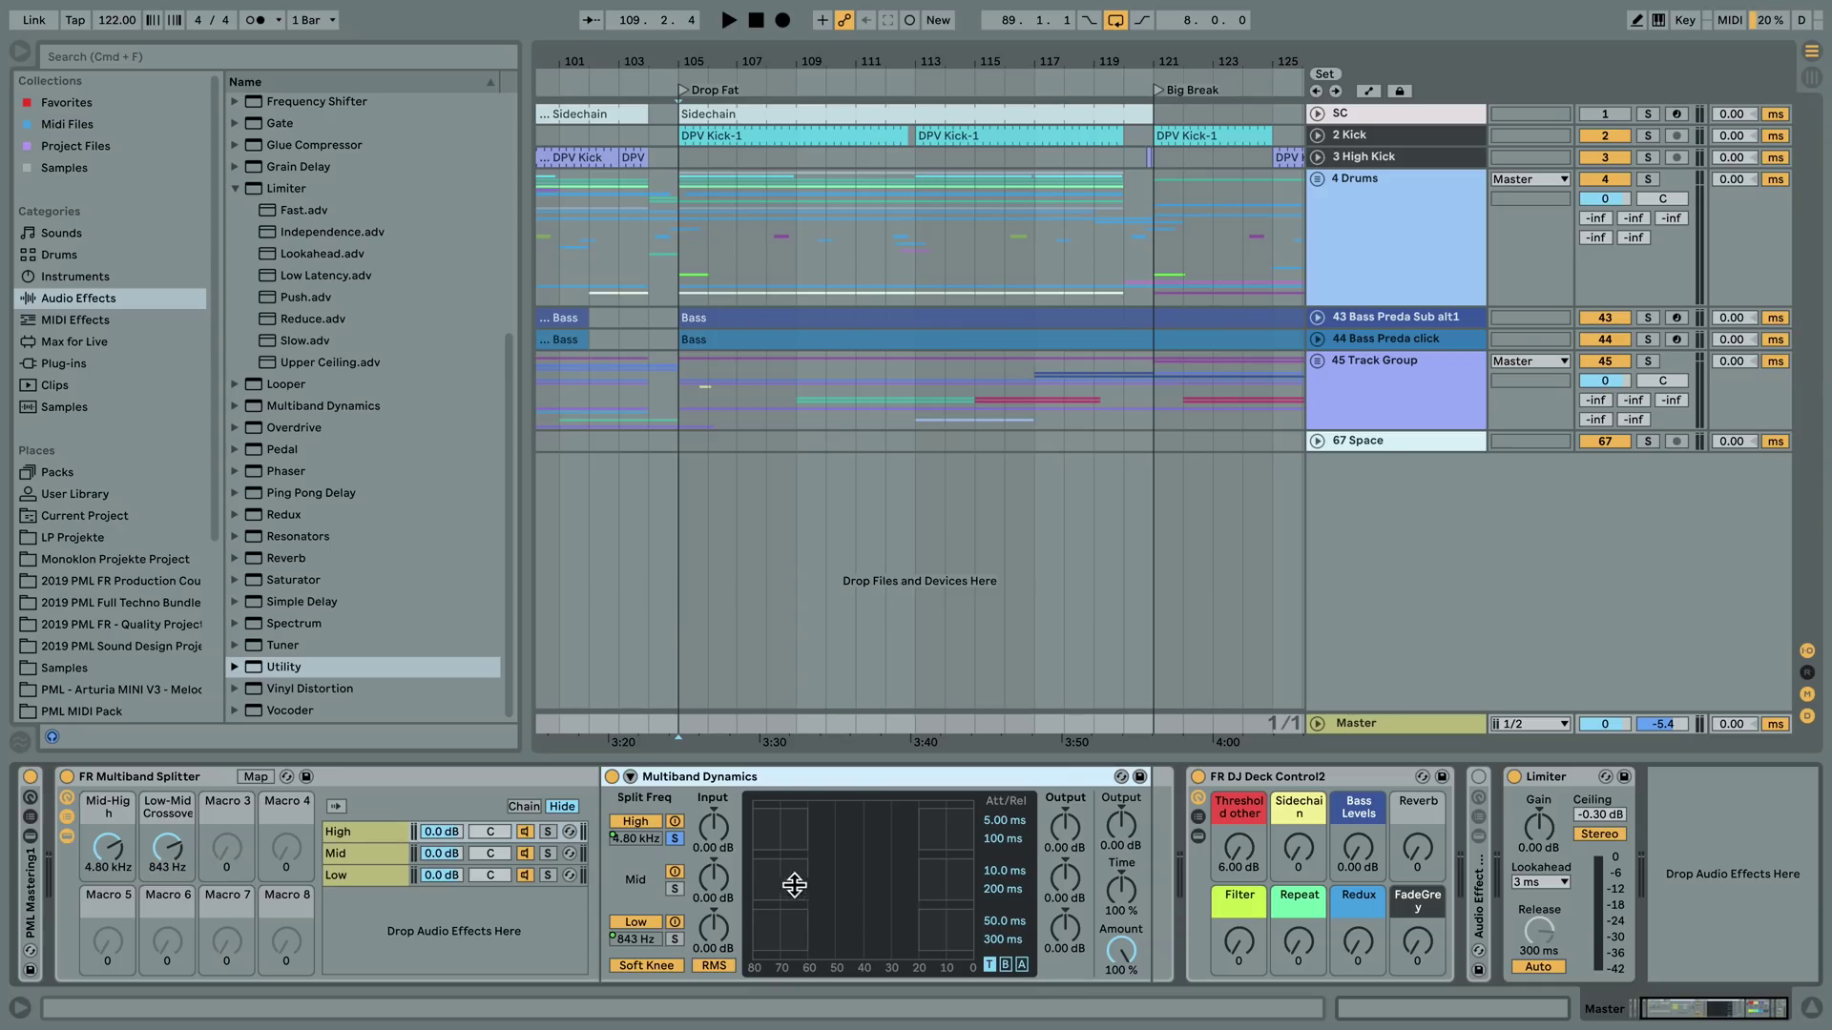
{"action": "left_click", "coordinate": [630, 843]}
{"action": "left_click", "coordinate": [635, 942]}
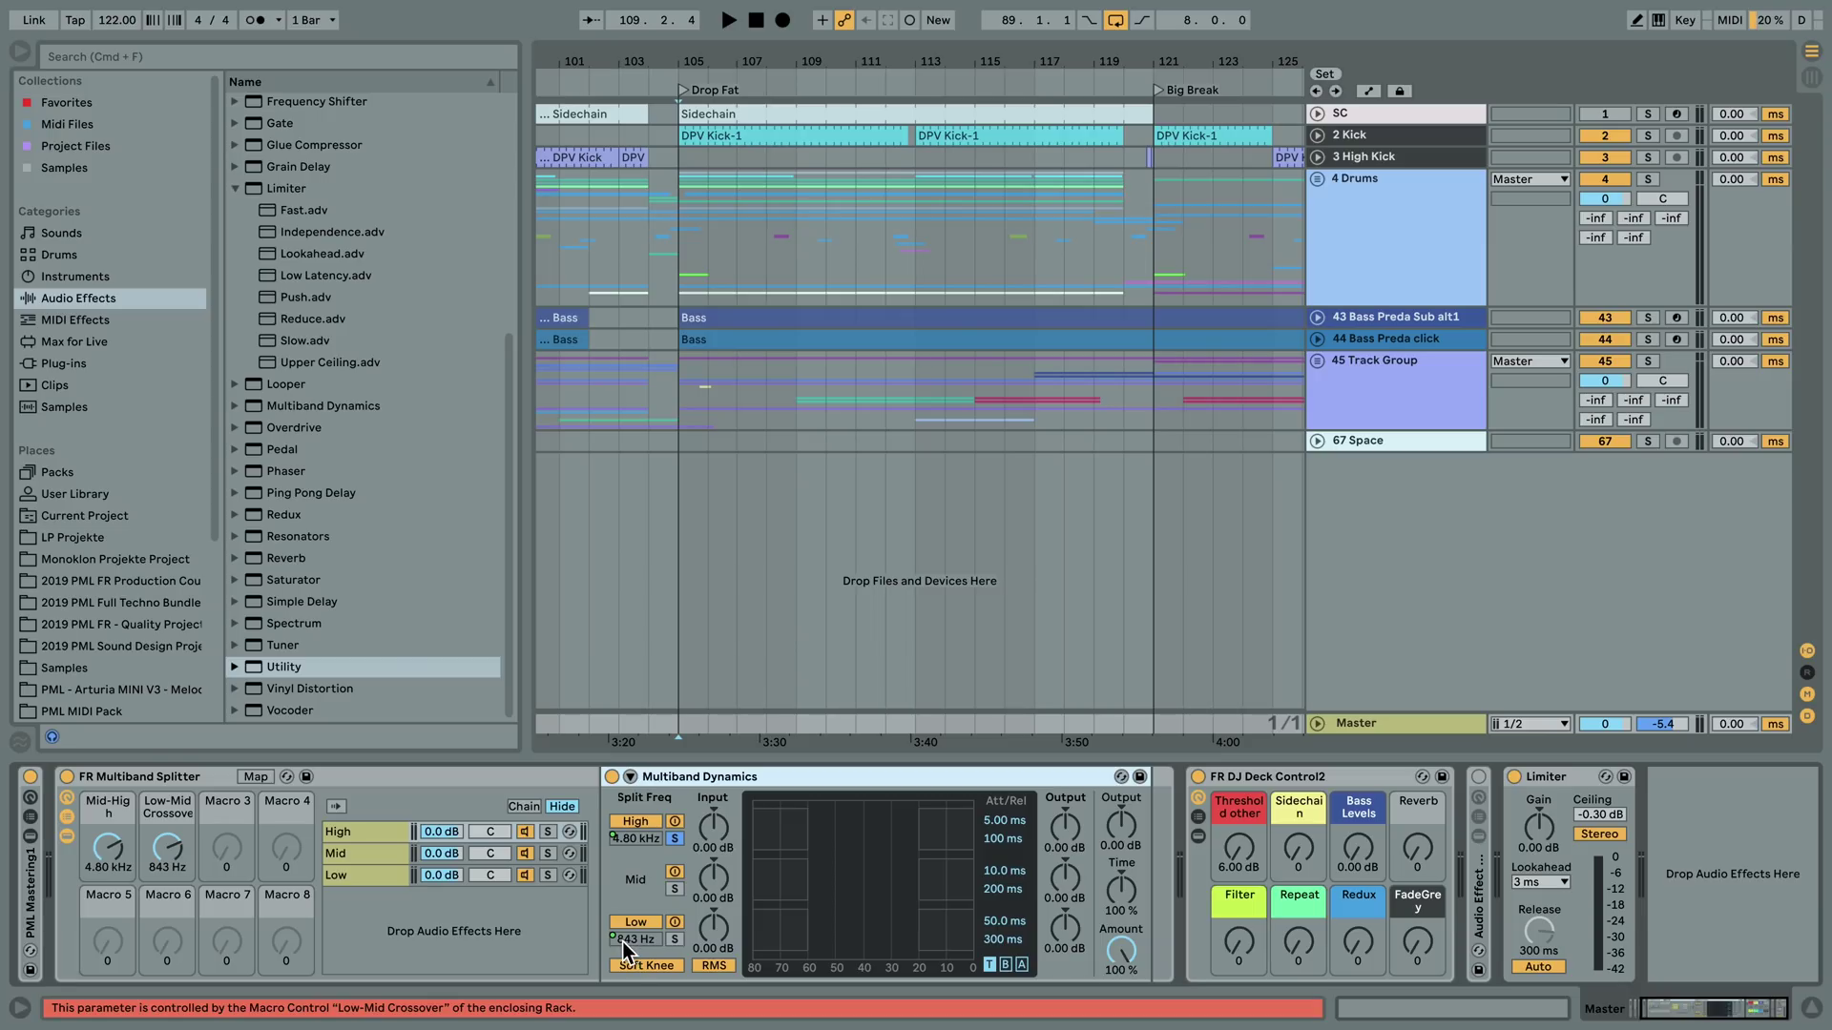
{"action": "left_click", "coordinate": [649, 943]}
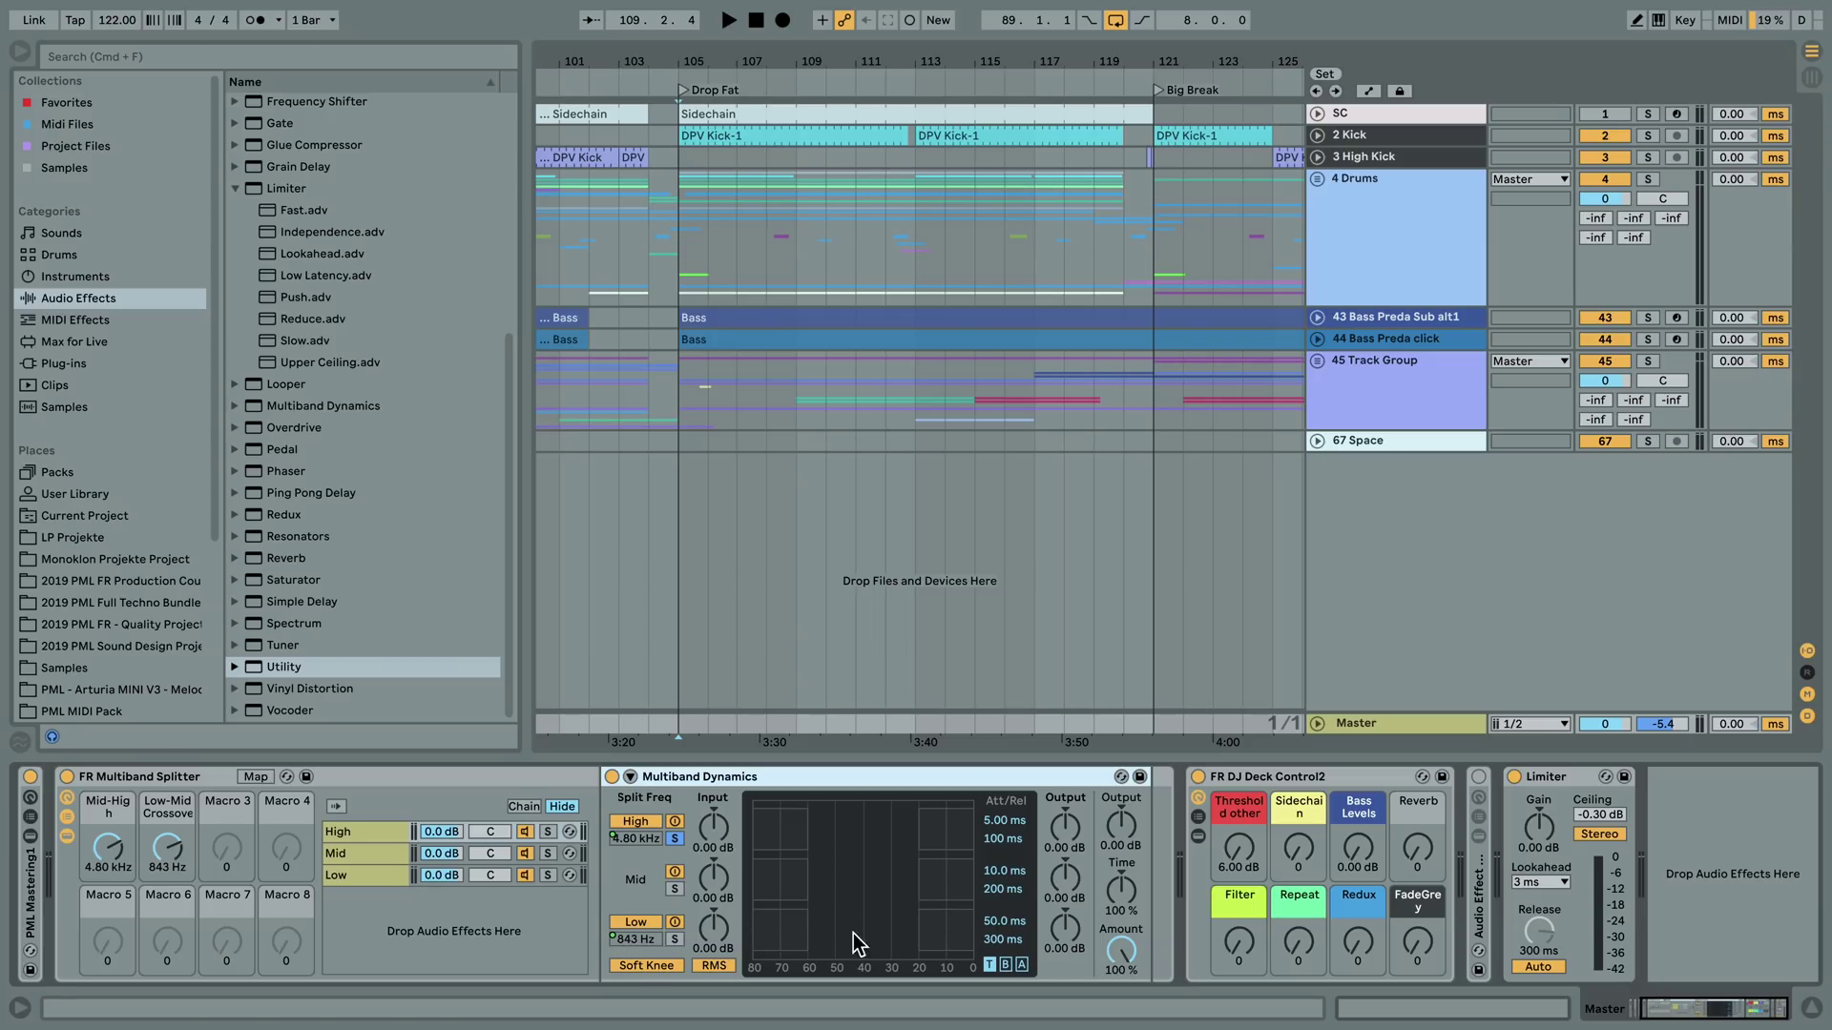
- Select the splitter's High, Mid and Low chains in turn to solo each band
{"action": "left_click", "coordinate": [369, 834]}
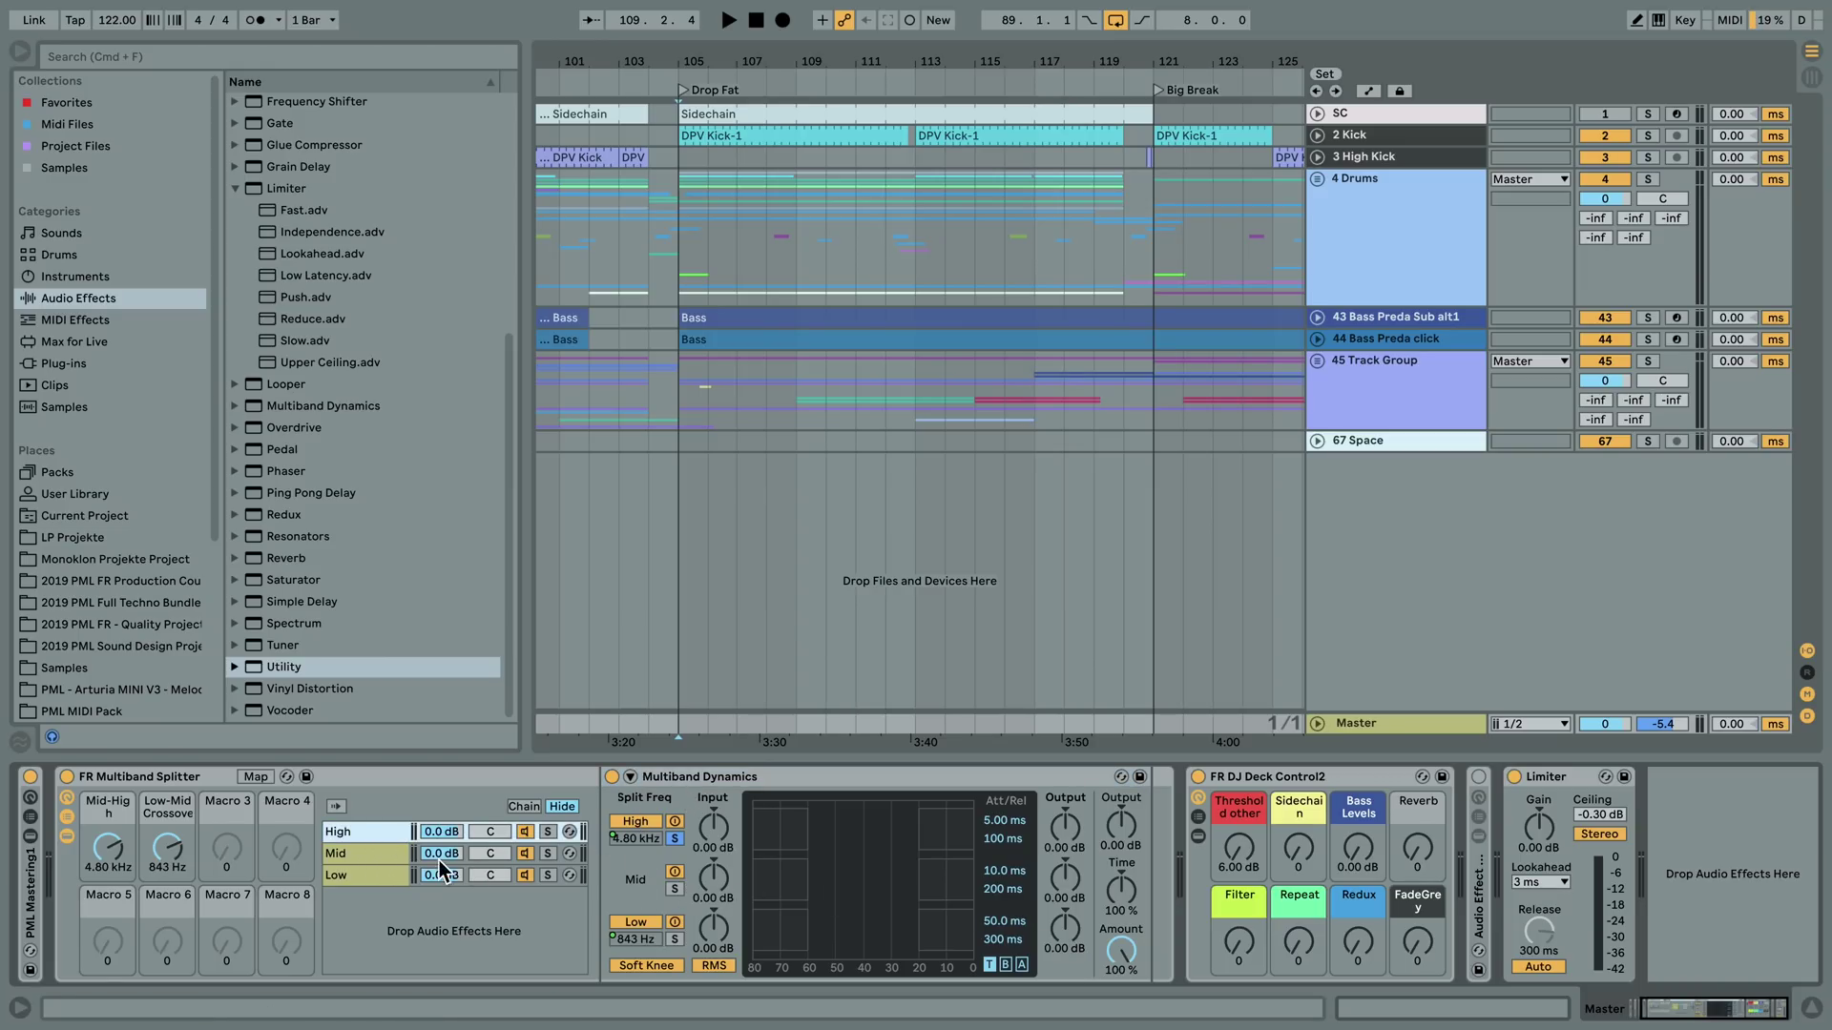
{"action": "left_click", "coordinate": [368, 853]}
{"action": "left_click", "coordinate": [361, 874]}
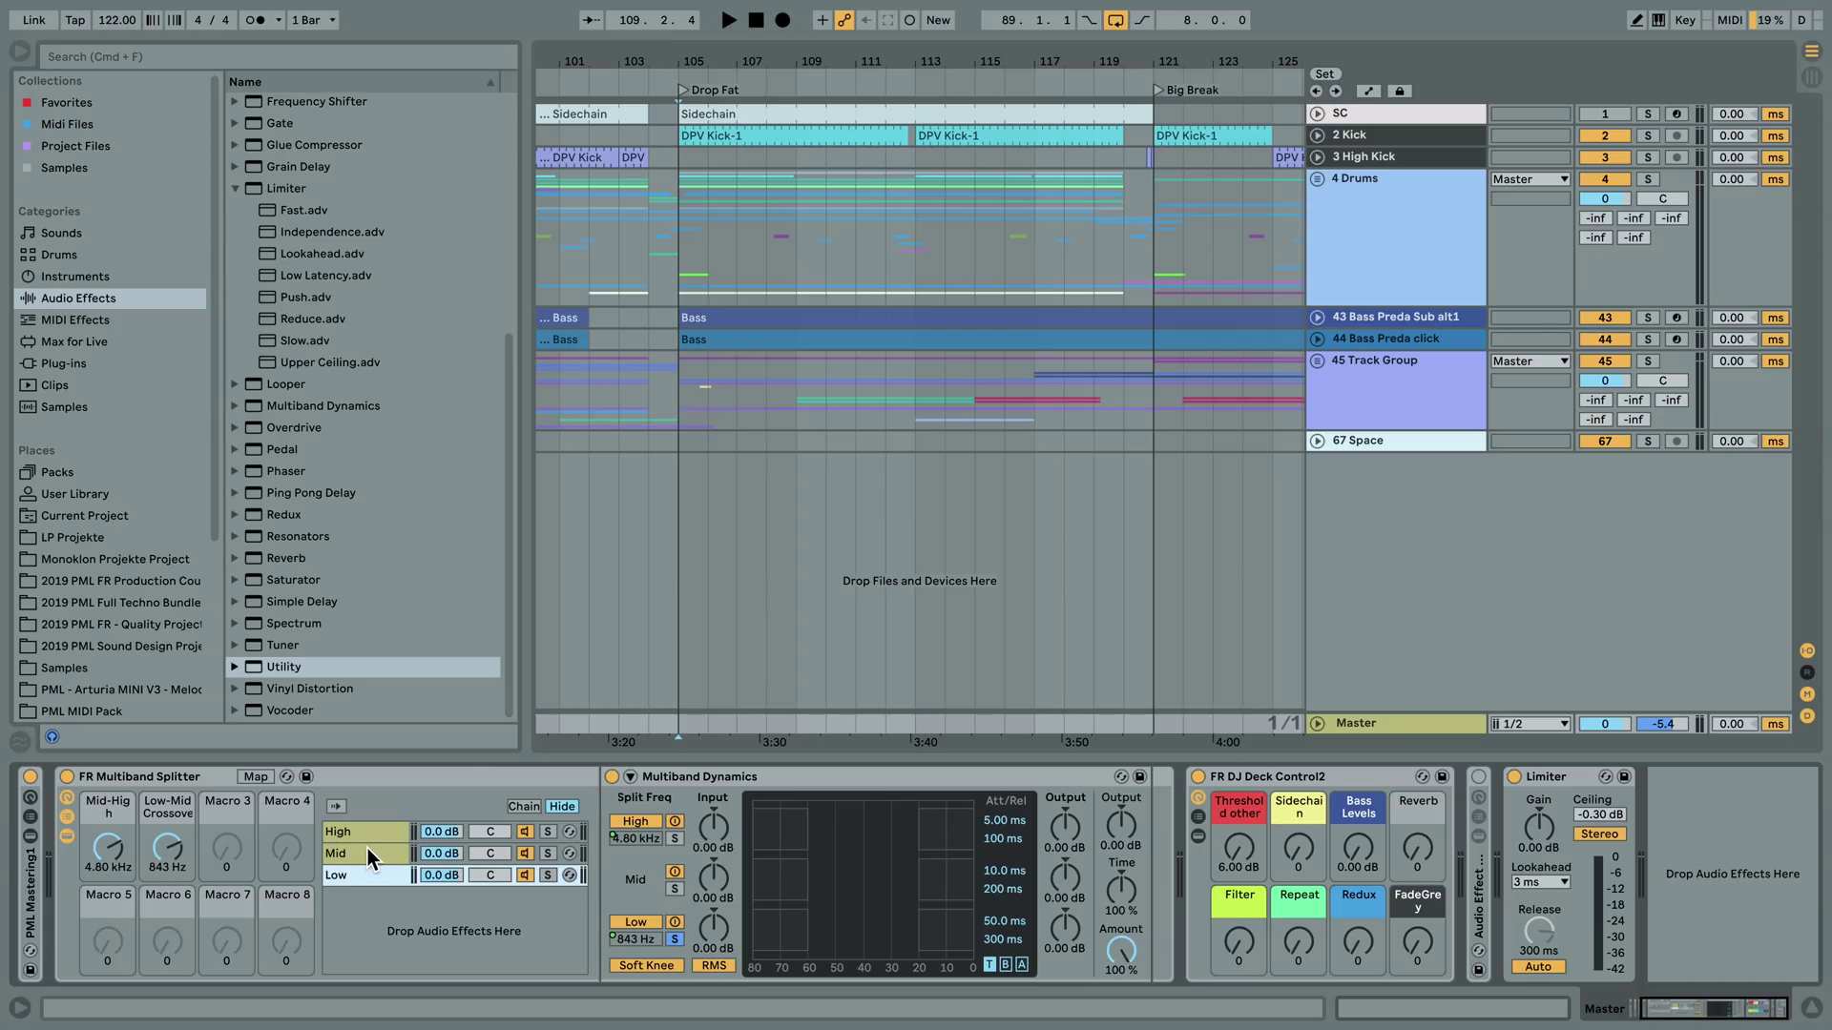
{"action": "left_click", "coordinate": [368, 851]}
{"action": "left_click", "coordinate": [368, 831]}
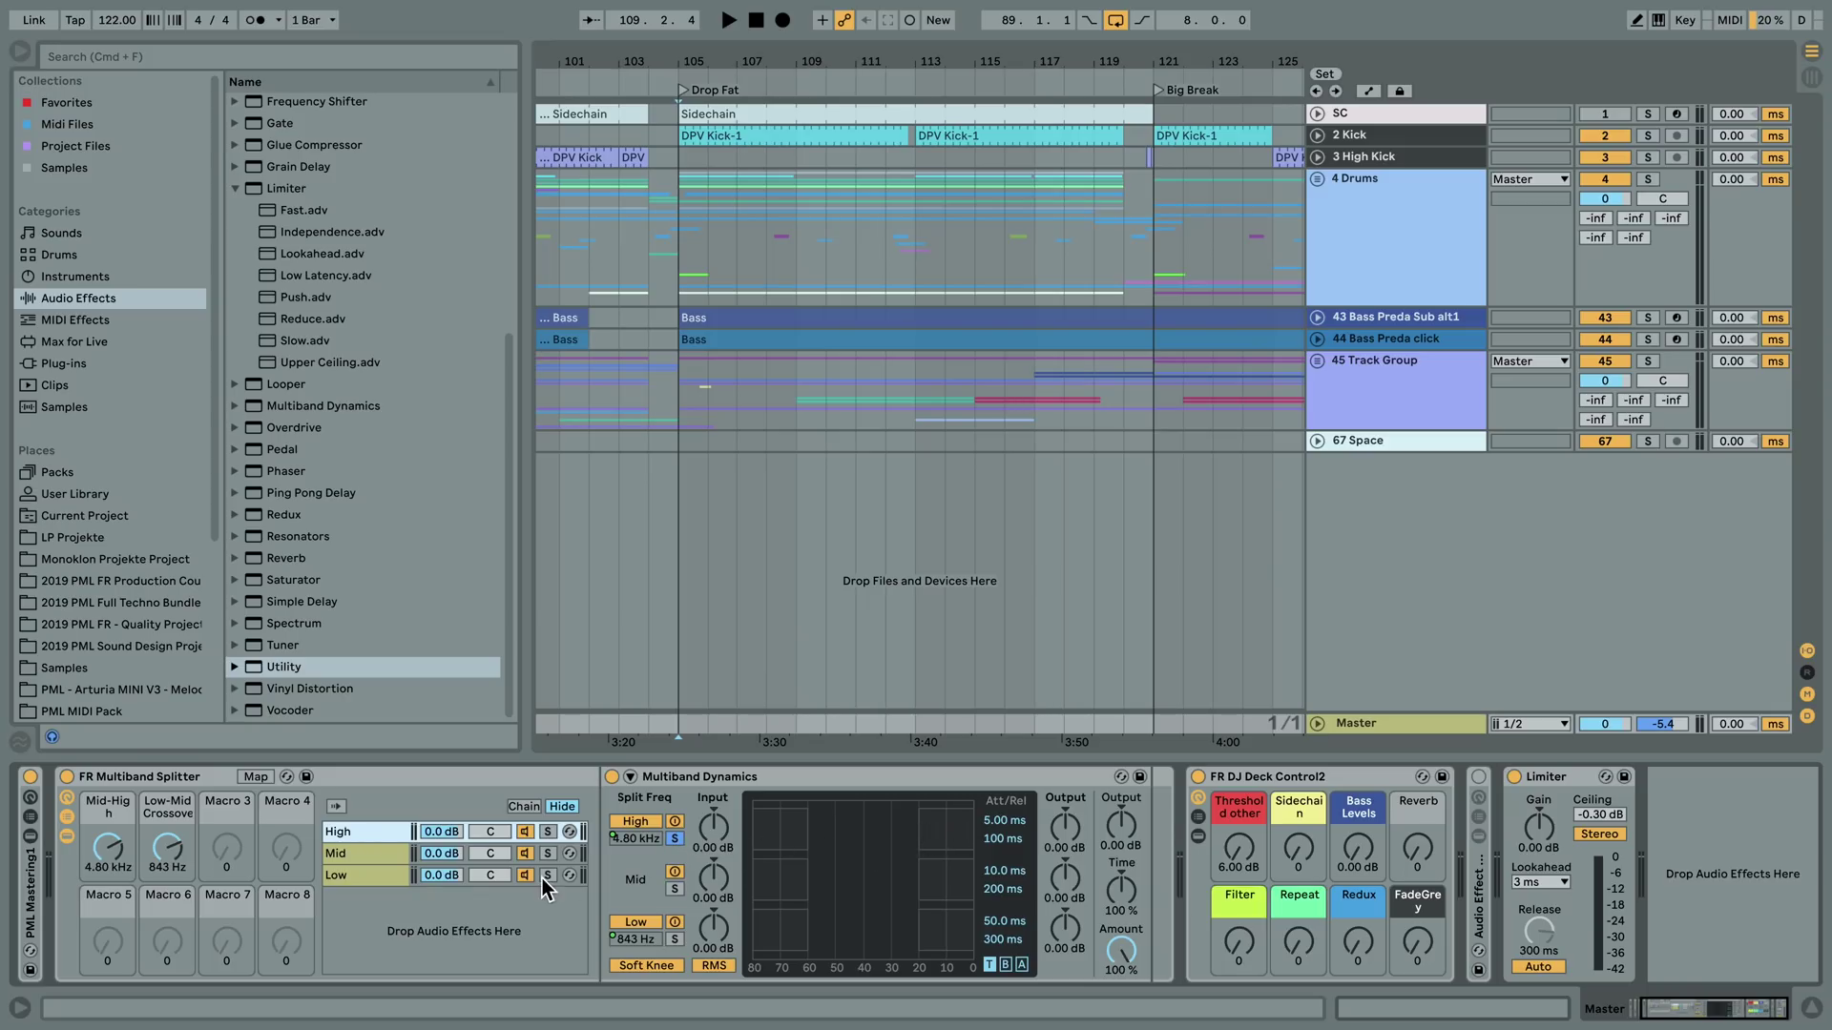
{"action": "left_click", "coordinate": [402, 853]}
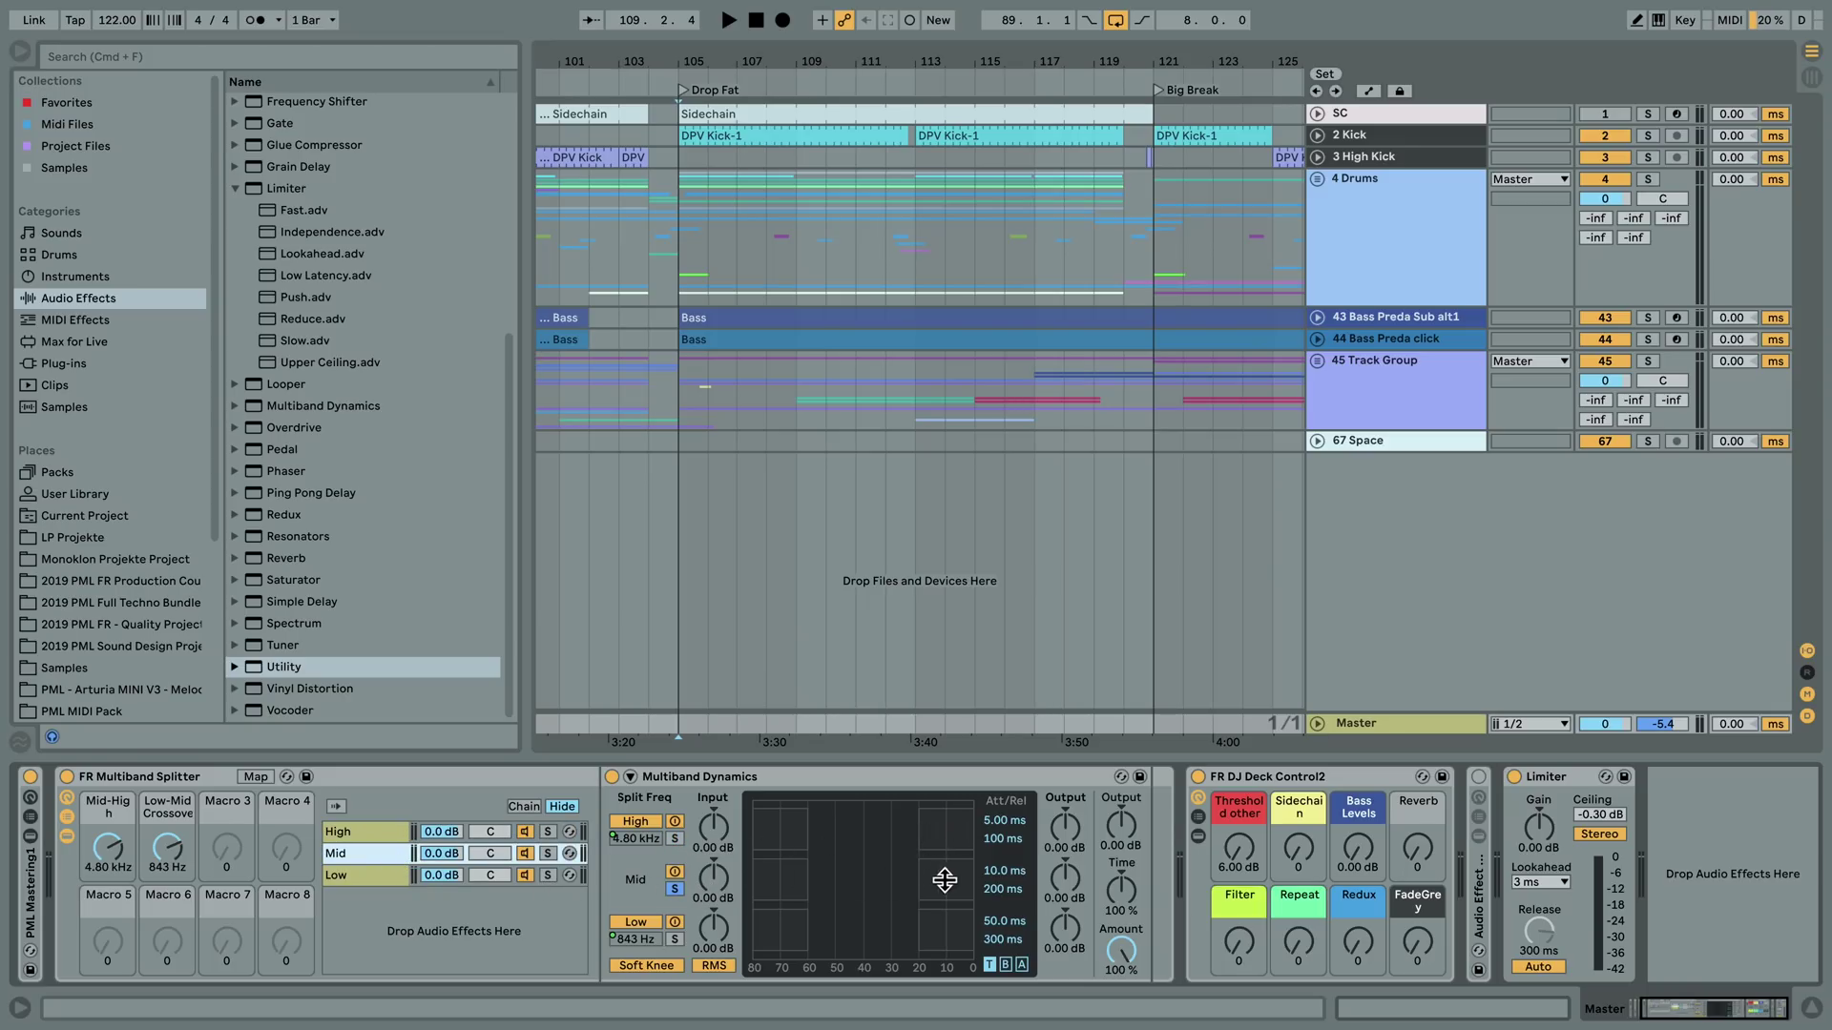
{"action": "left_click", "coordinate": [346, 874]}
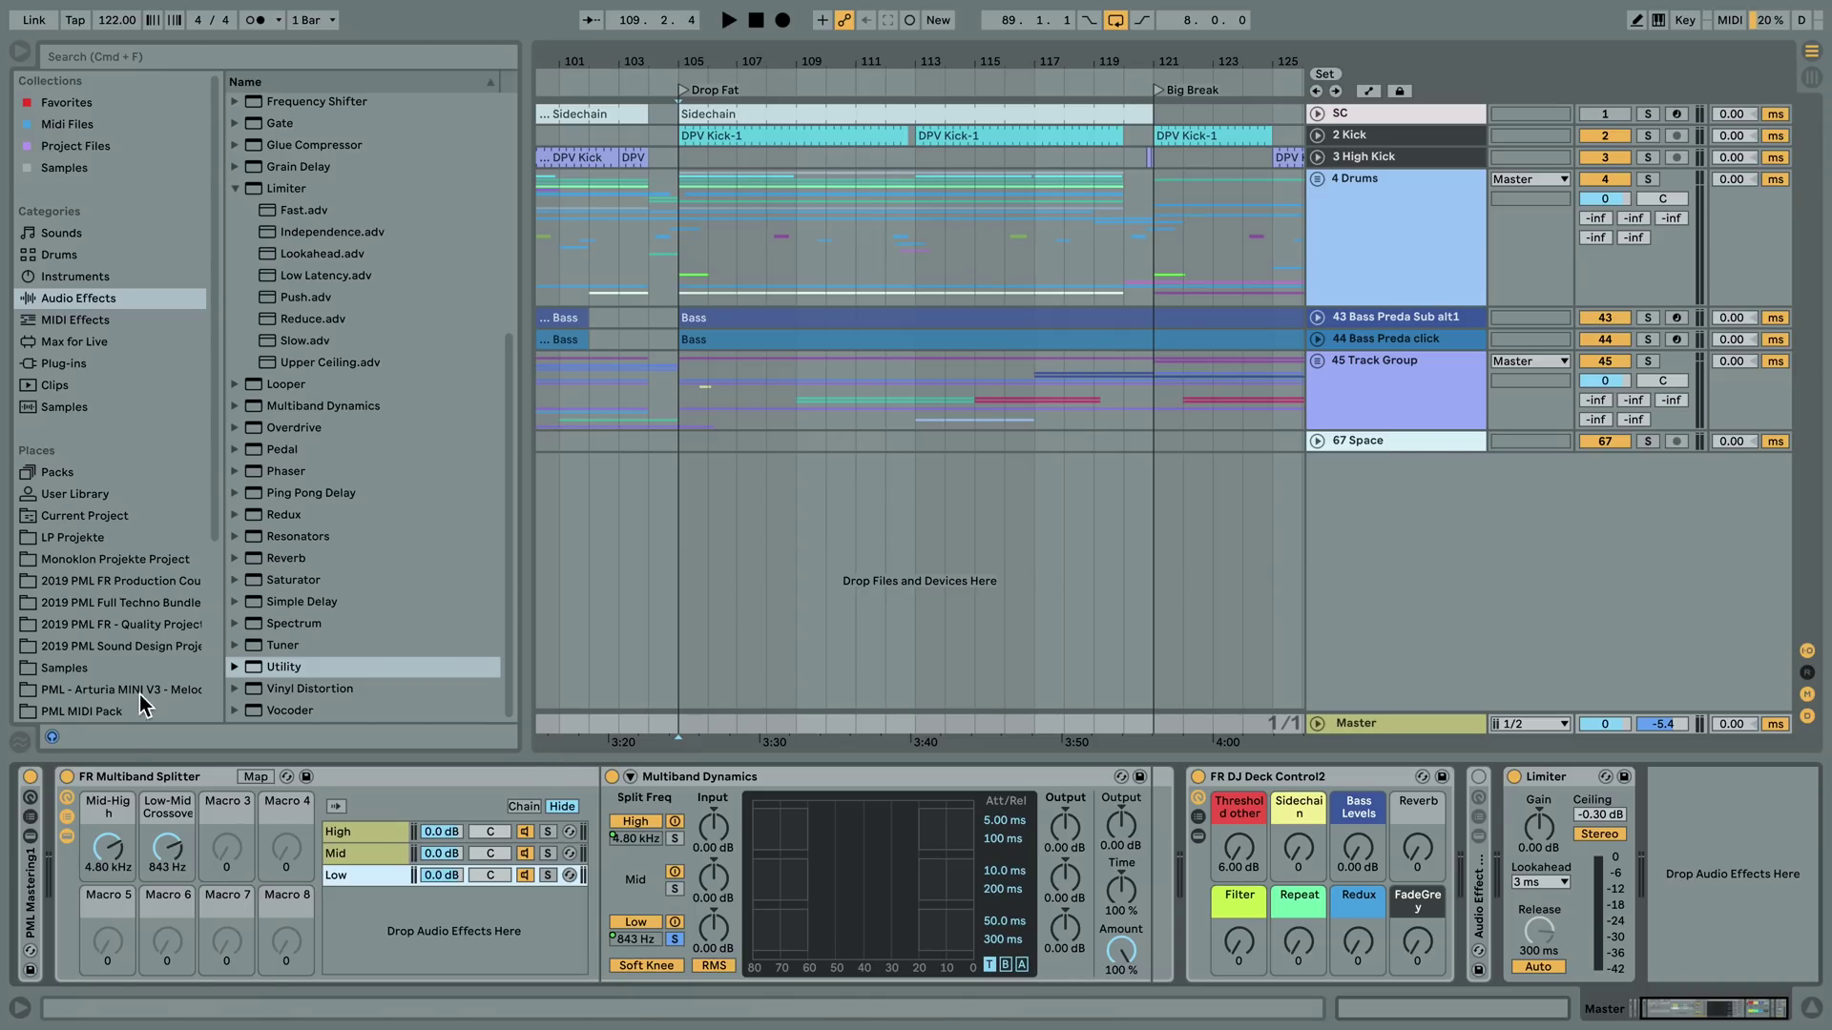
- Start playback, then bypass and re-enable the FR Multiband Splitter rack
{"action": "left_click", "coordinate": [675, 723]}
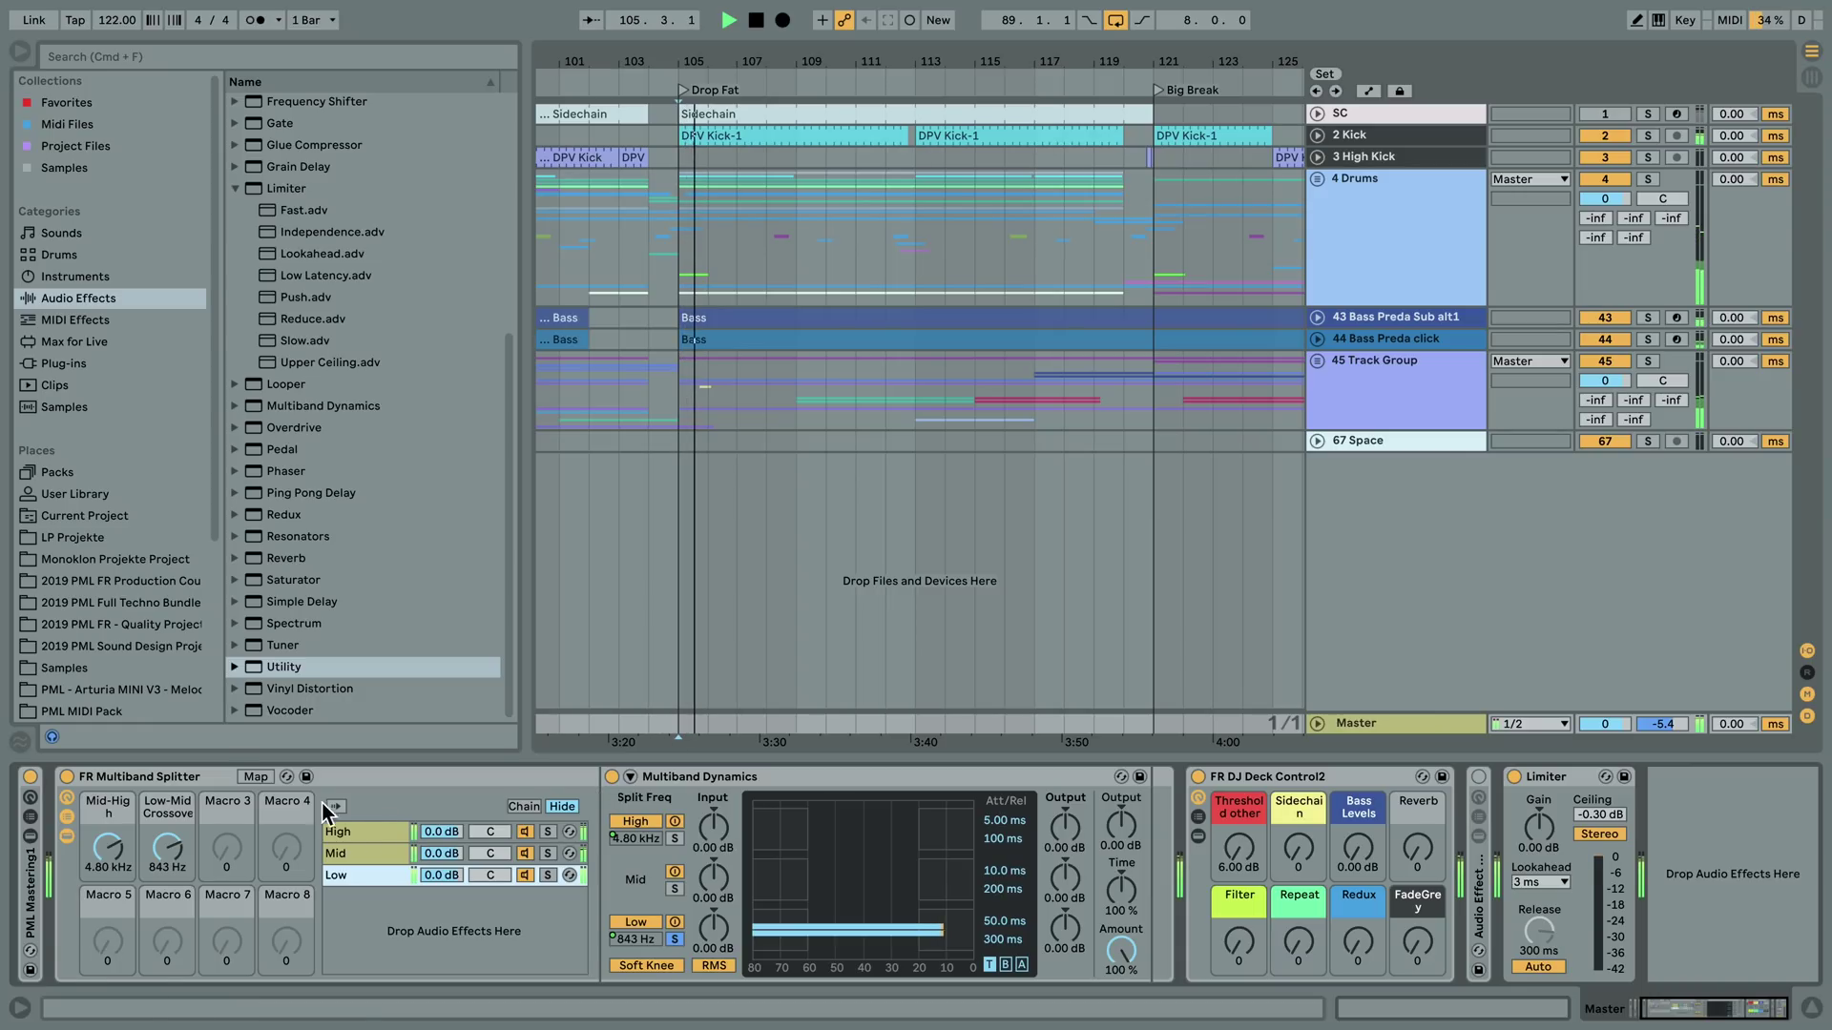
{"action": "left_click", "coordinate": [66, 778]}
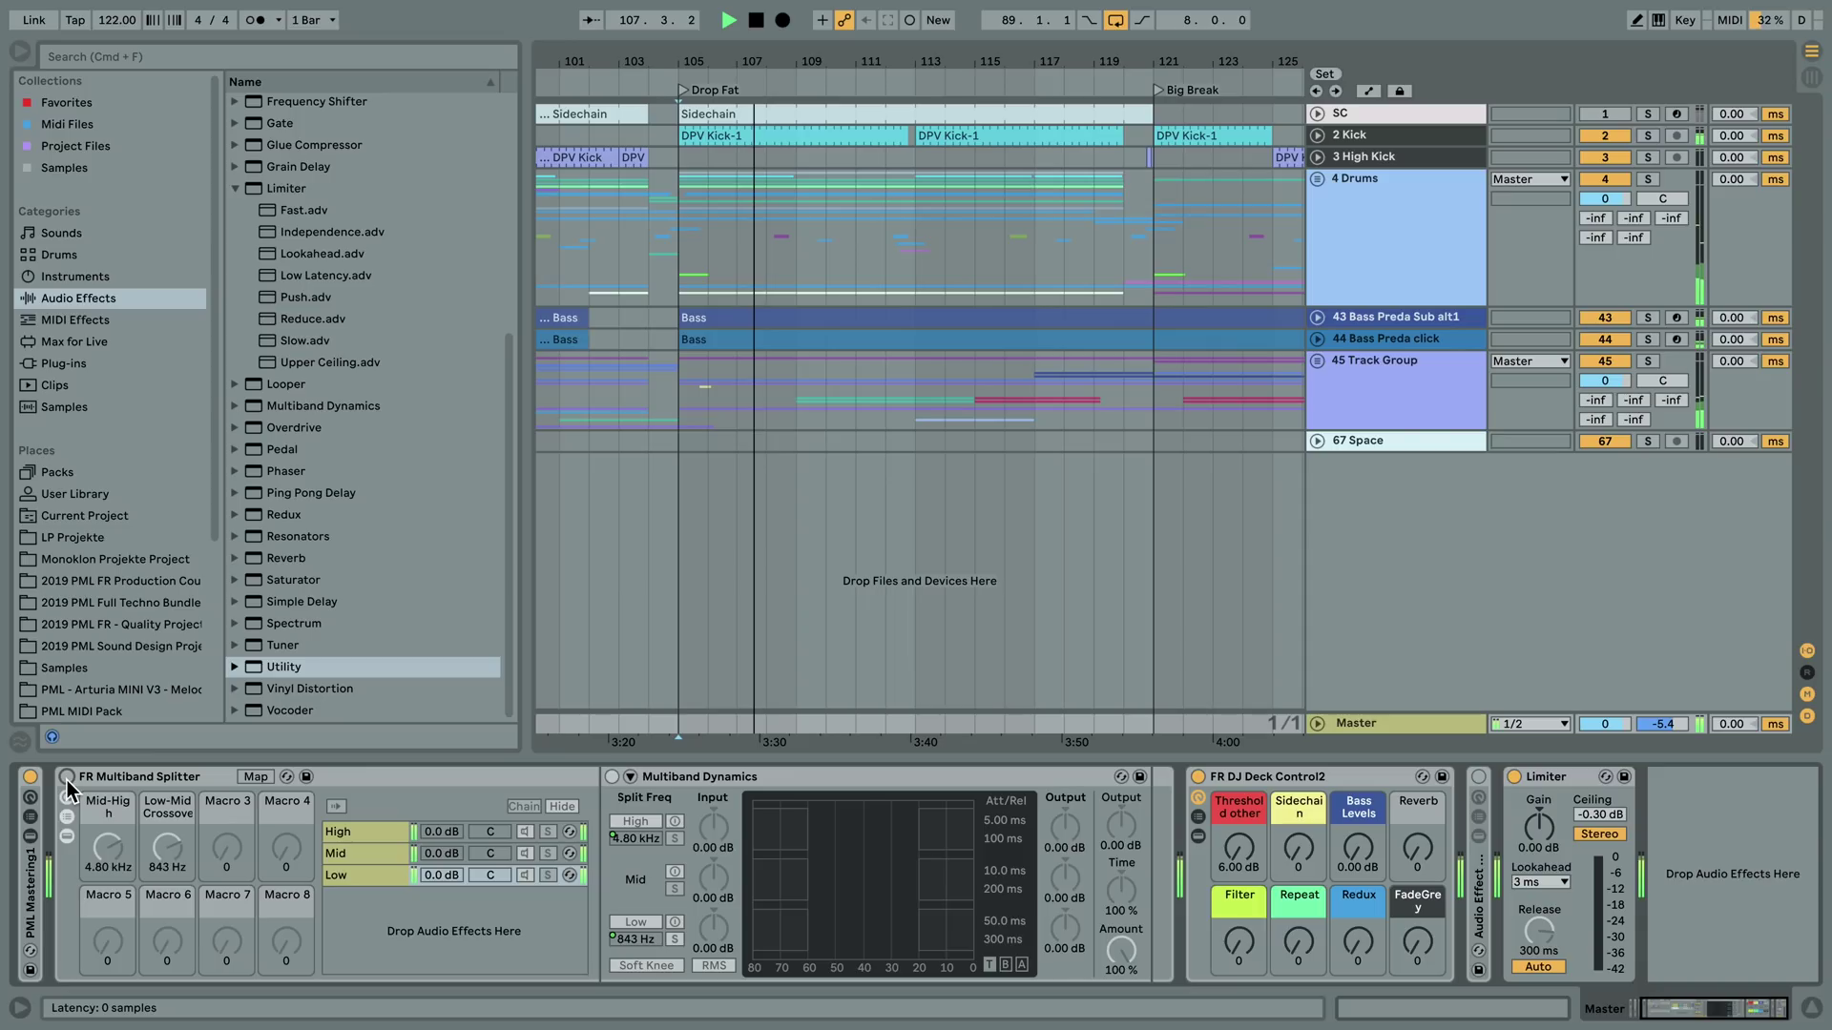
{"action": "left_click", "coordinate": [67, 778]}
- Select the Low, Mid and High chains and audition the High, Mid and Low bands solo
{"action": "left_click", "coordinate": [380, 875]}
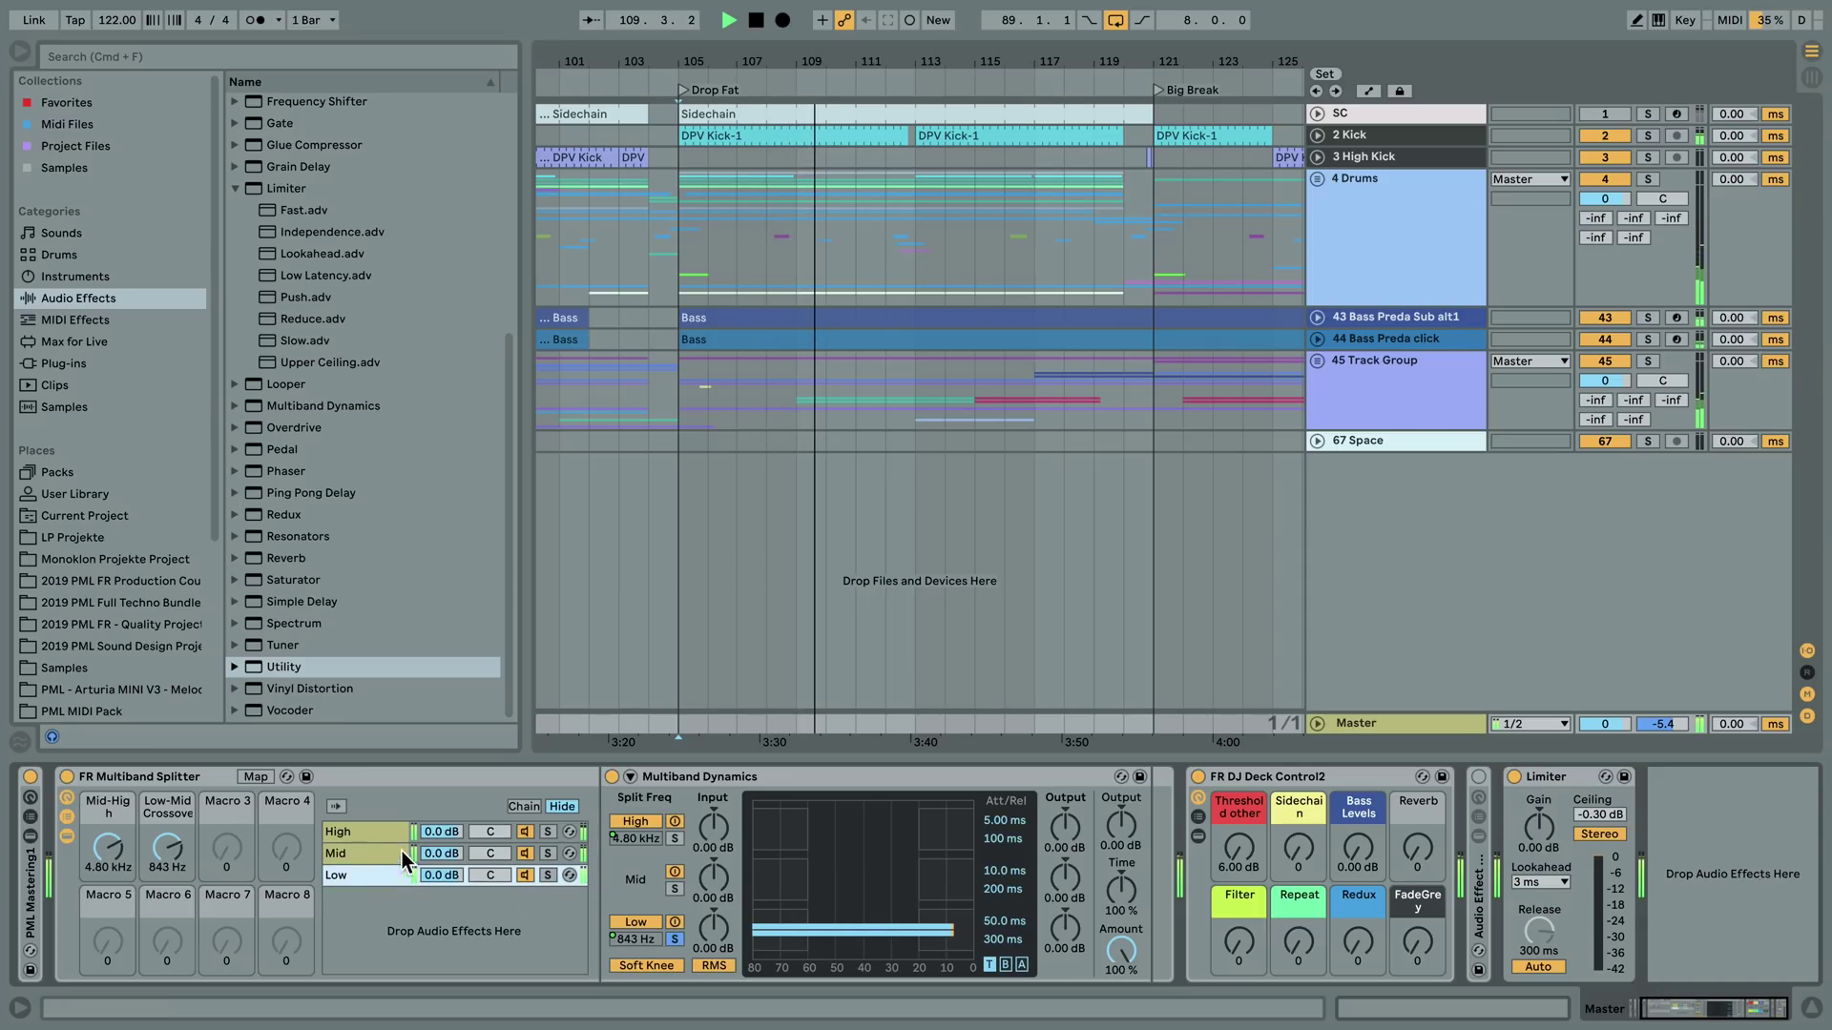
{"action": "left_click", "coordinate": [368, 853]}
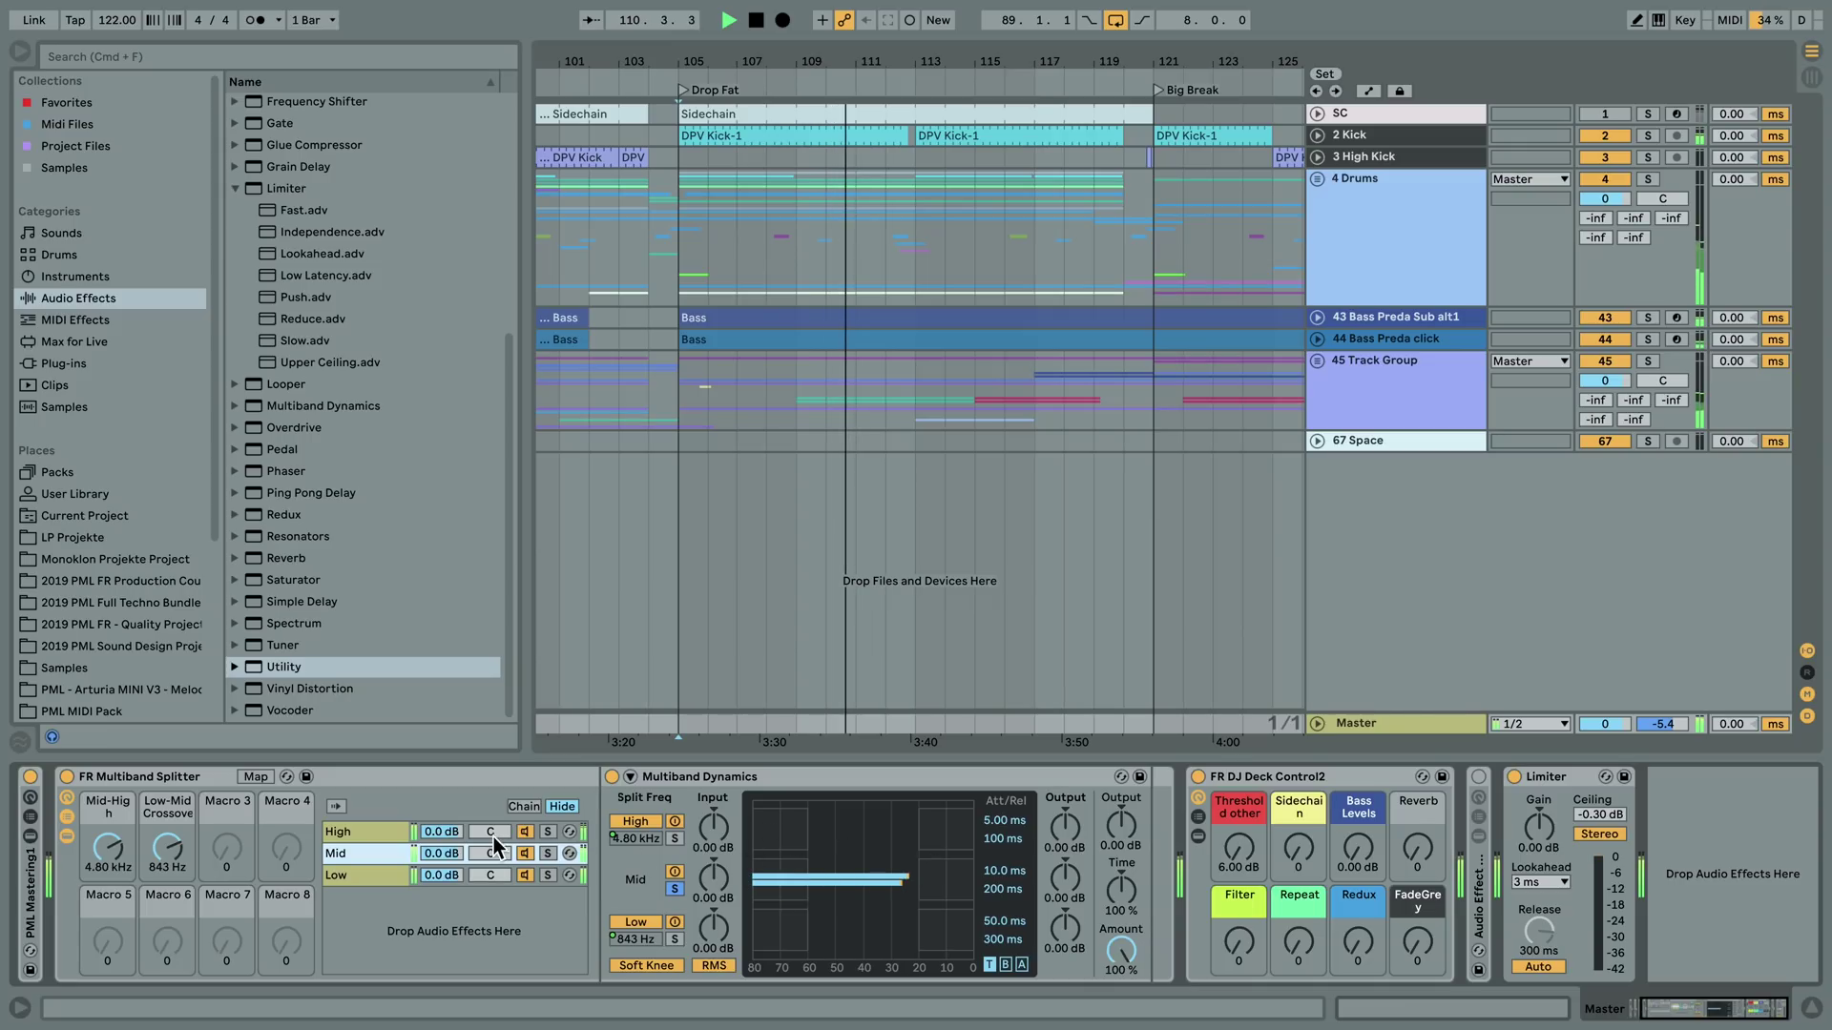
{"action": "left_click", "coordinate": [382, 830]}
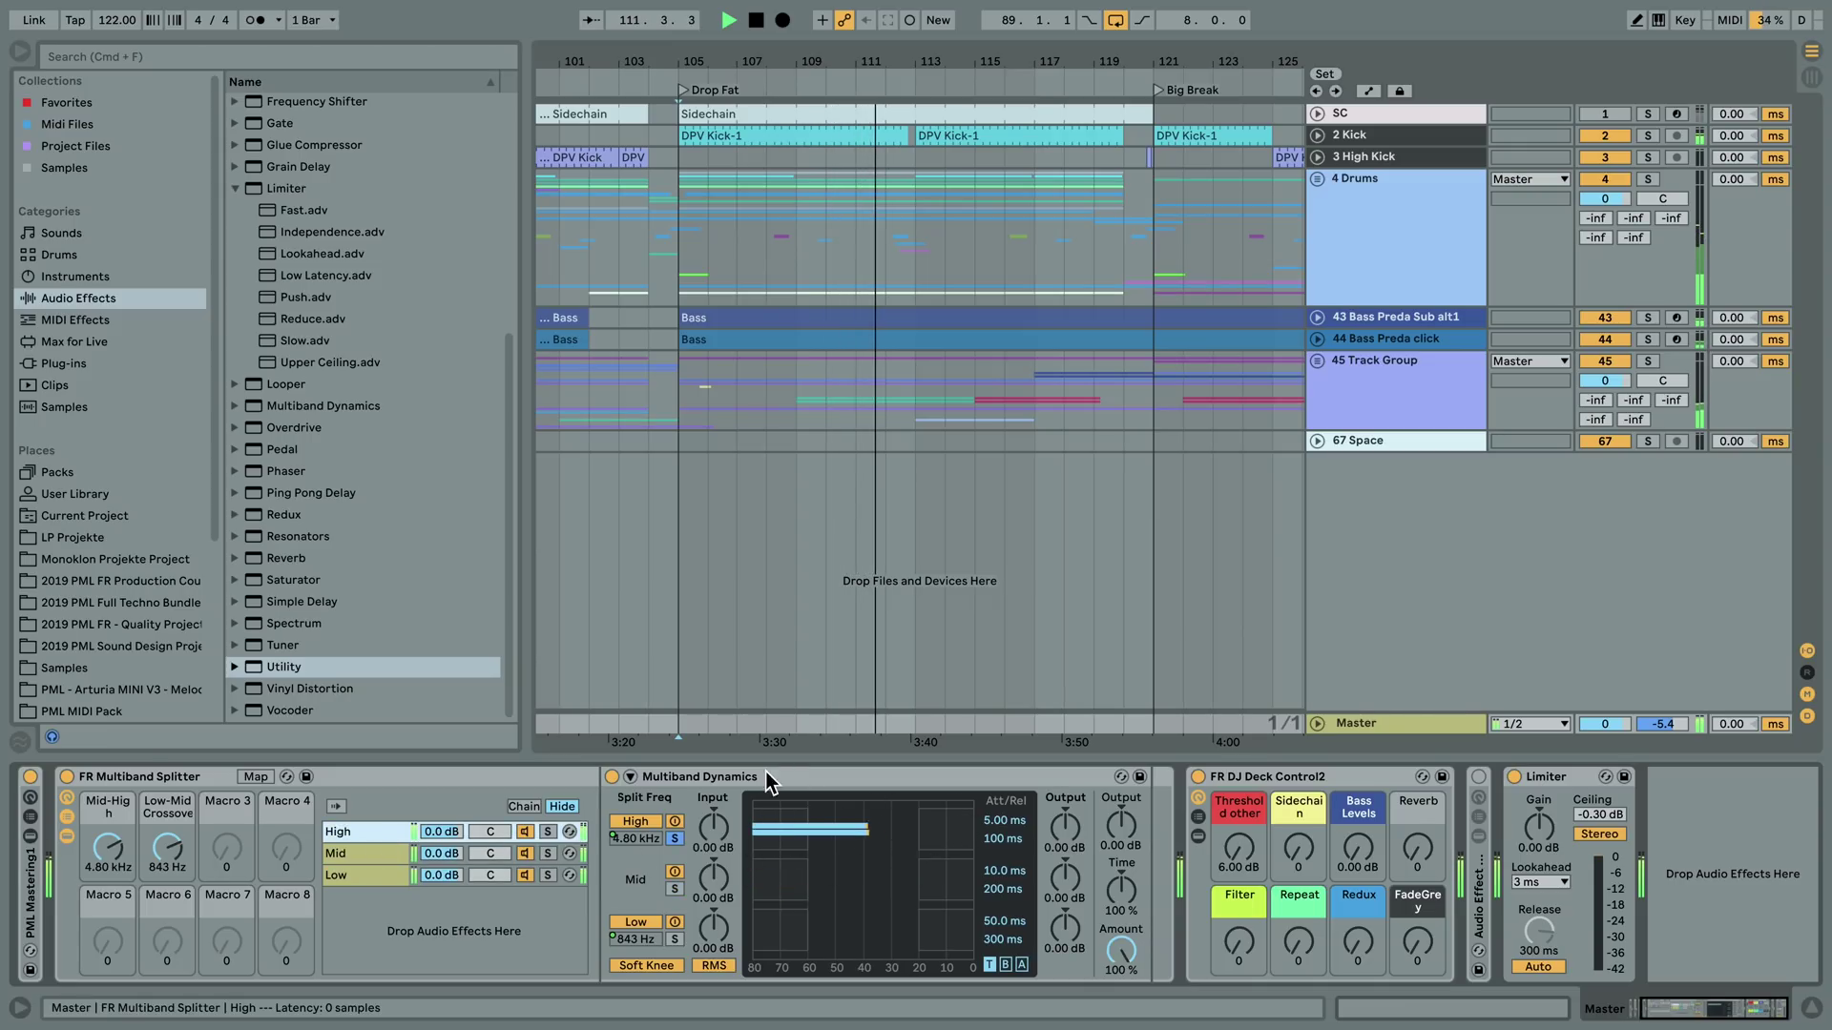
{"action": "left_click", "coordinate": [525, 856]}
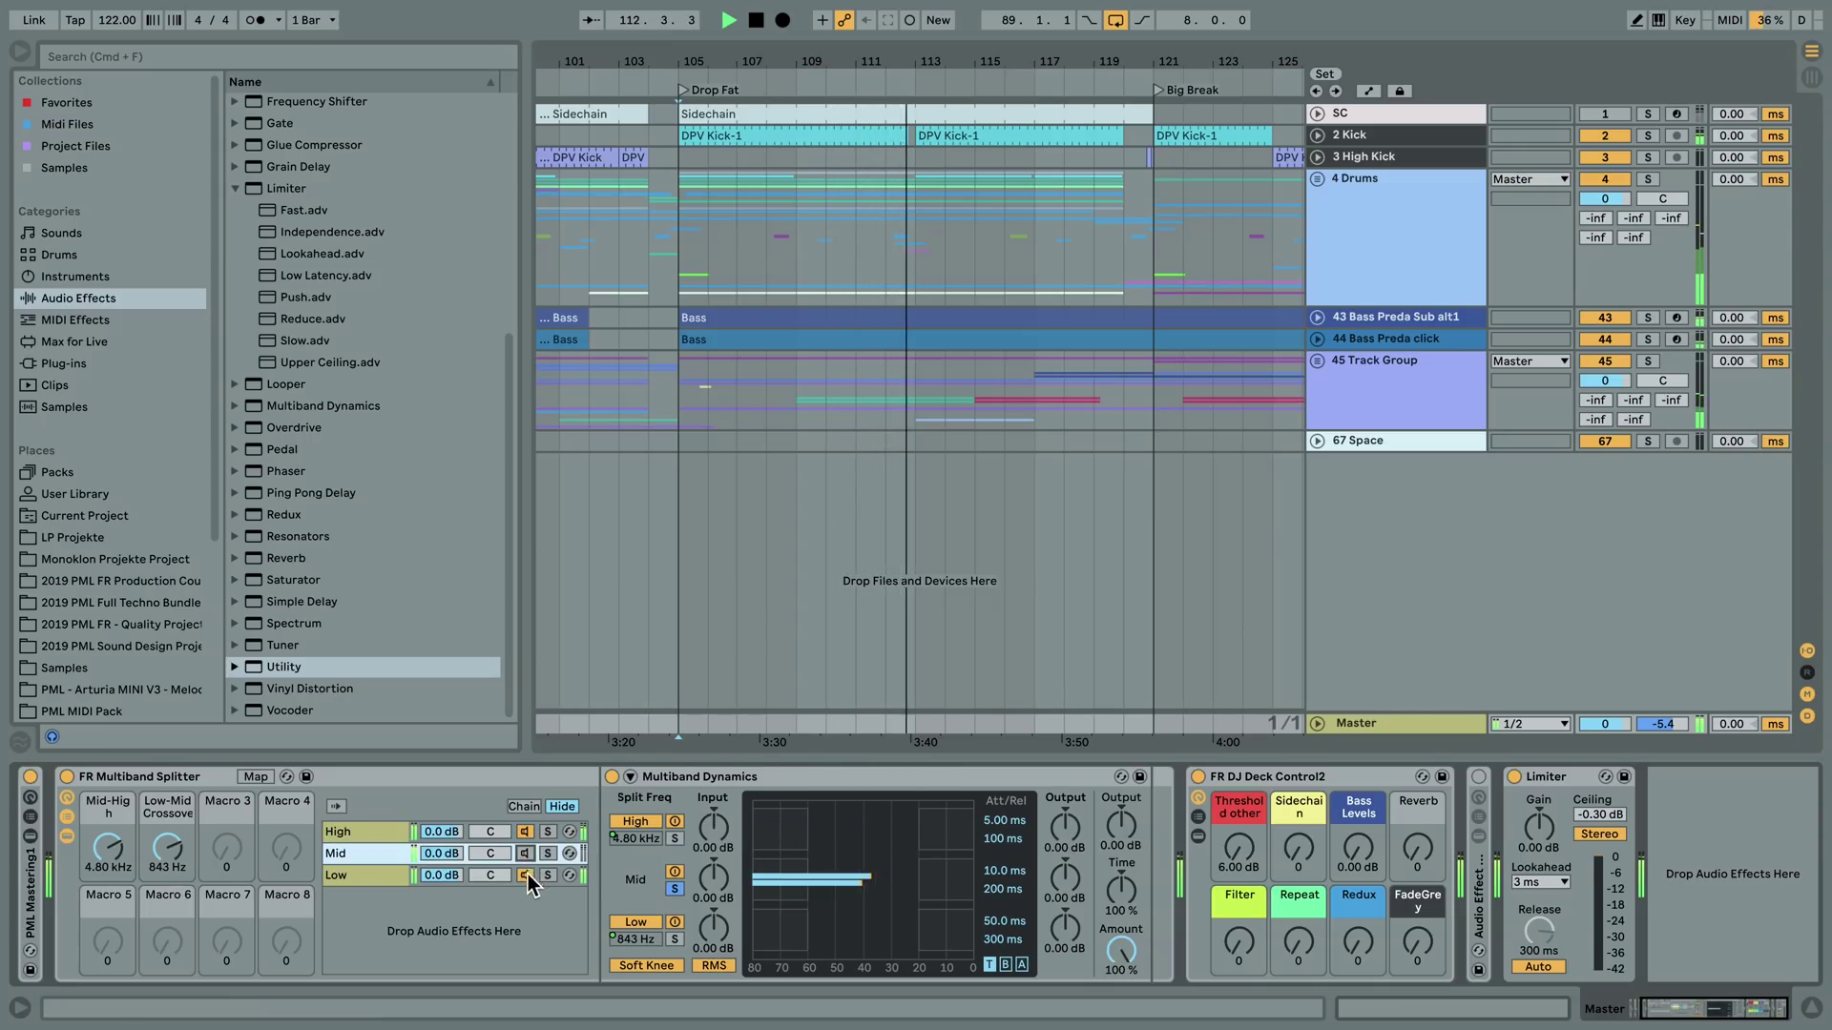
{"action": "left_click", "coordinate": [525, 875]}
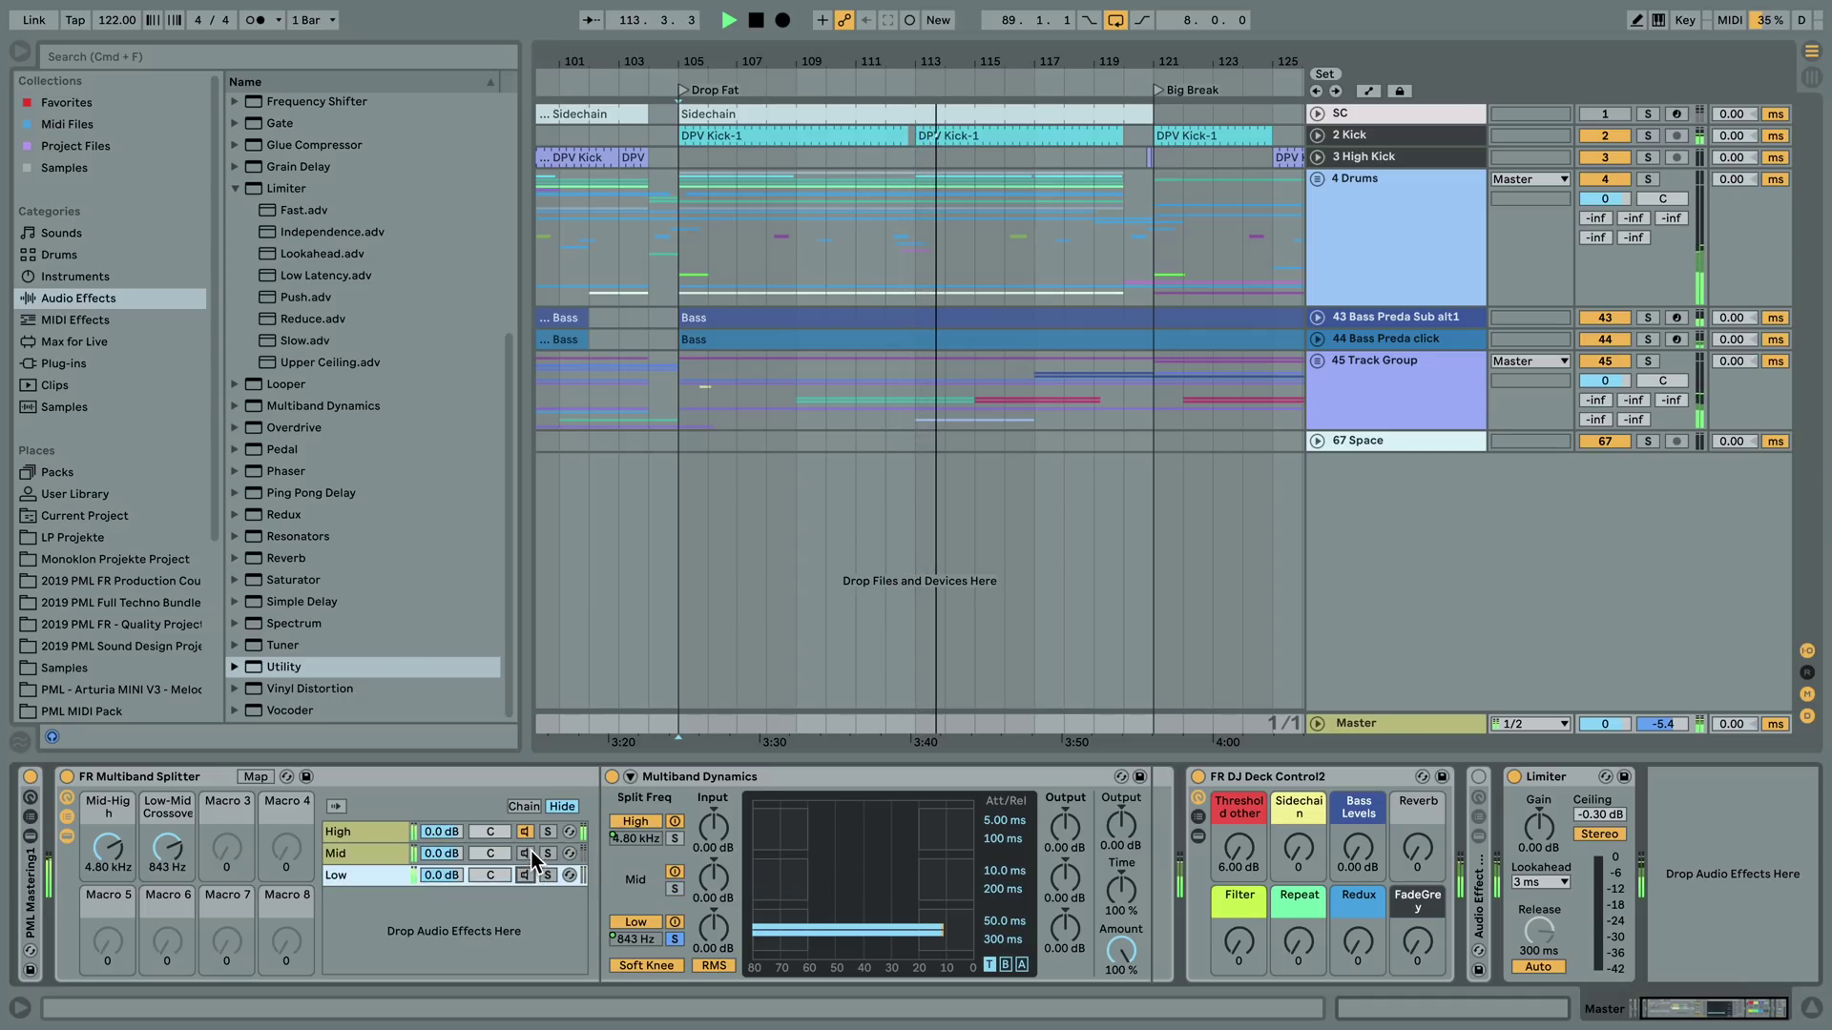
{"action": "left_click", "coordinate": [525, 855]}
- Turn the Mid and Low bands back on, then mute the High and Mid bands in turn
{"action": "left_click", "coordinate": [525, 854]}
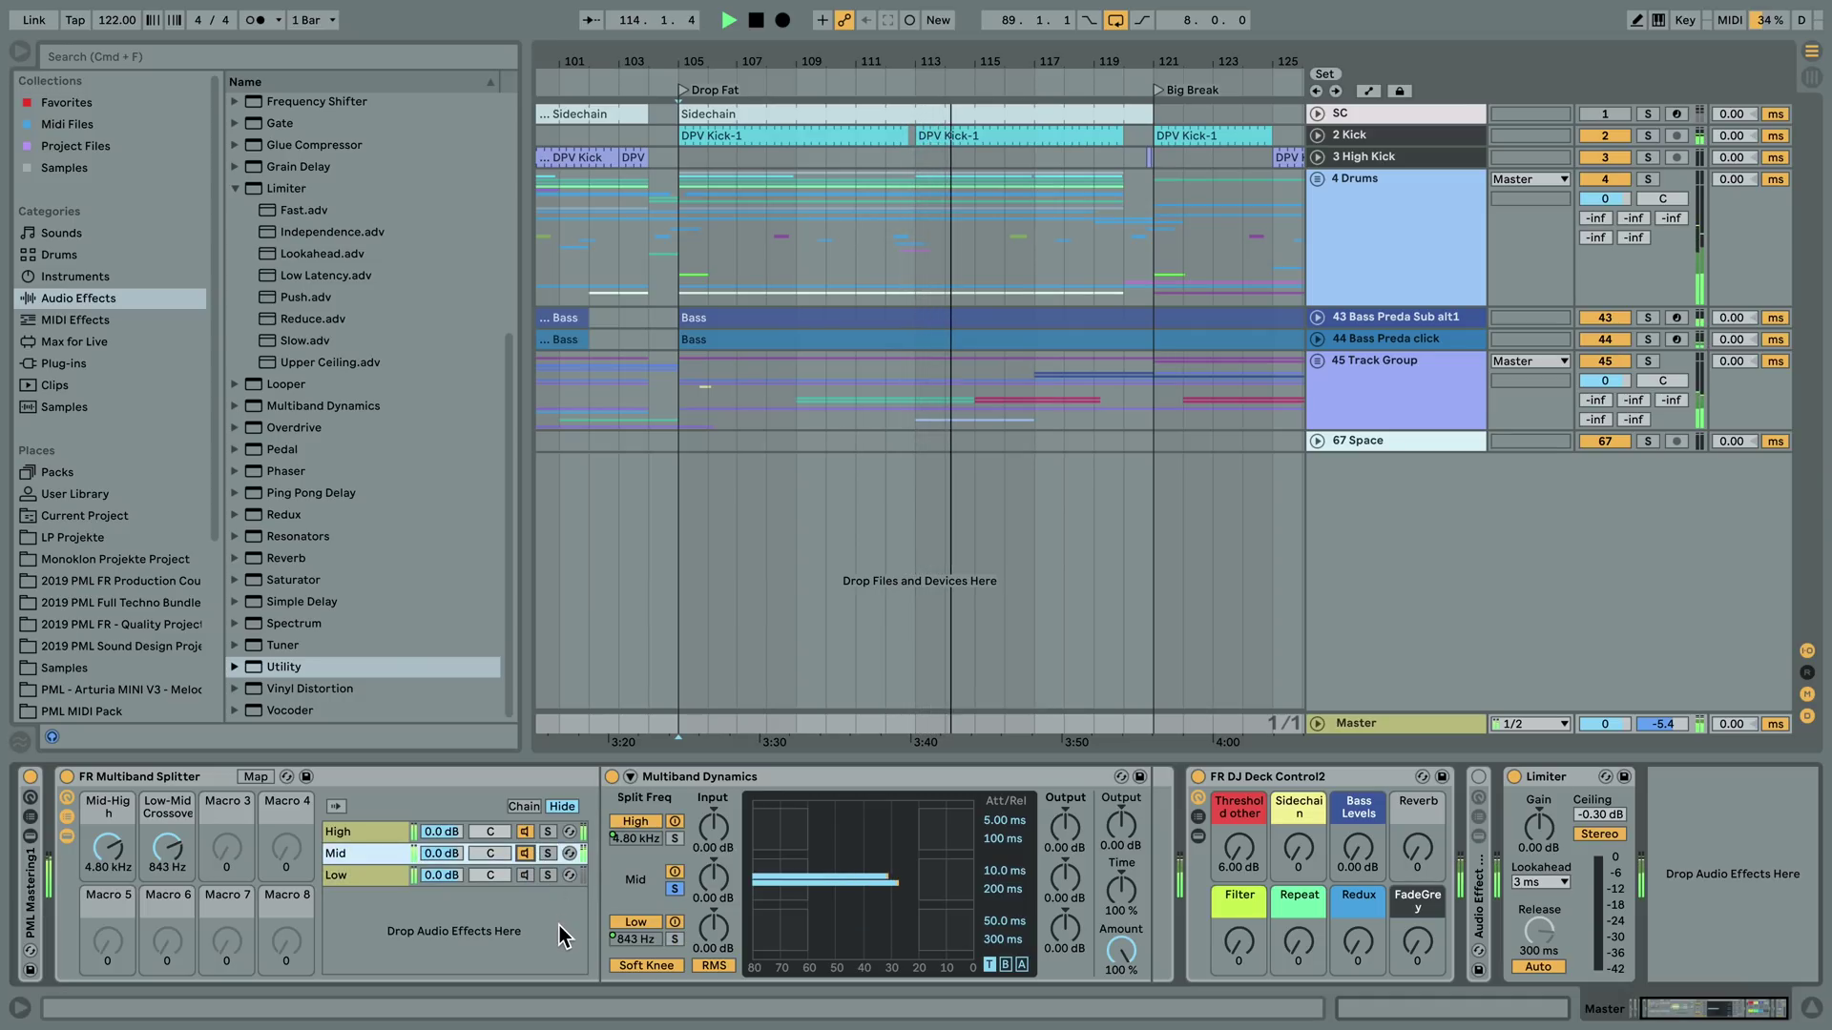
{"action": "left_click", "coordinate": [527, 874]}
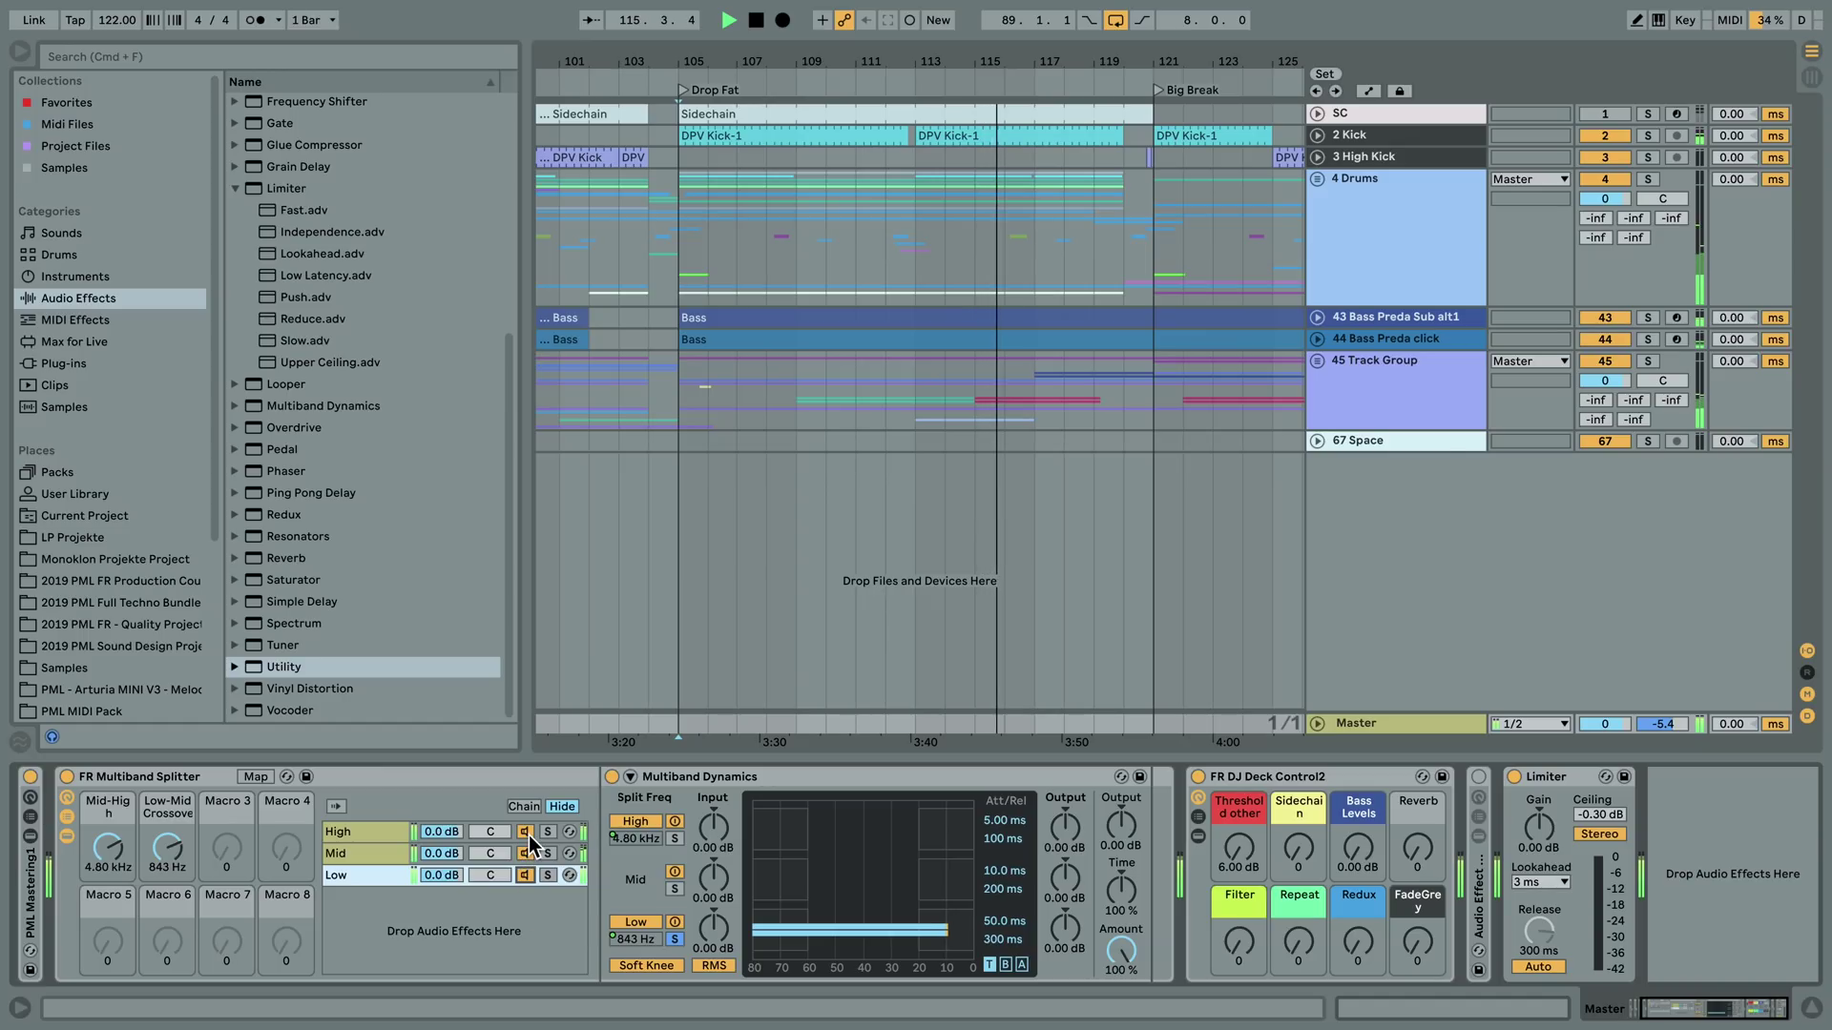
{"action": "left_click", "coordinate": [528, 832]}
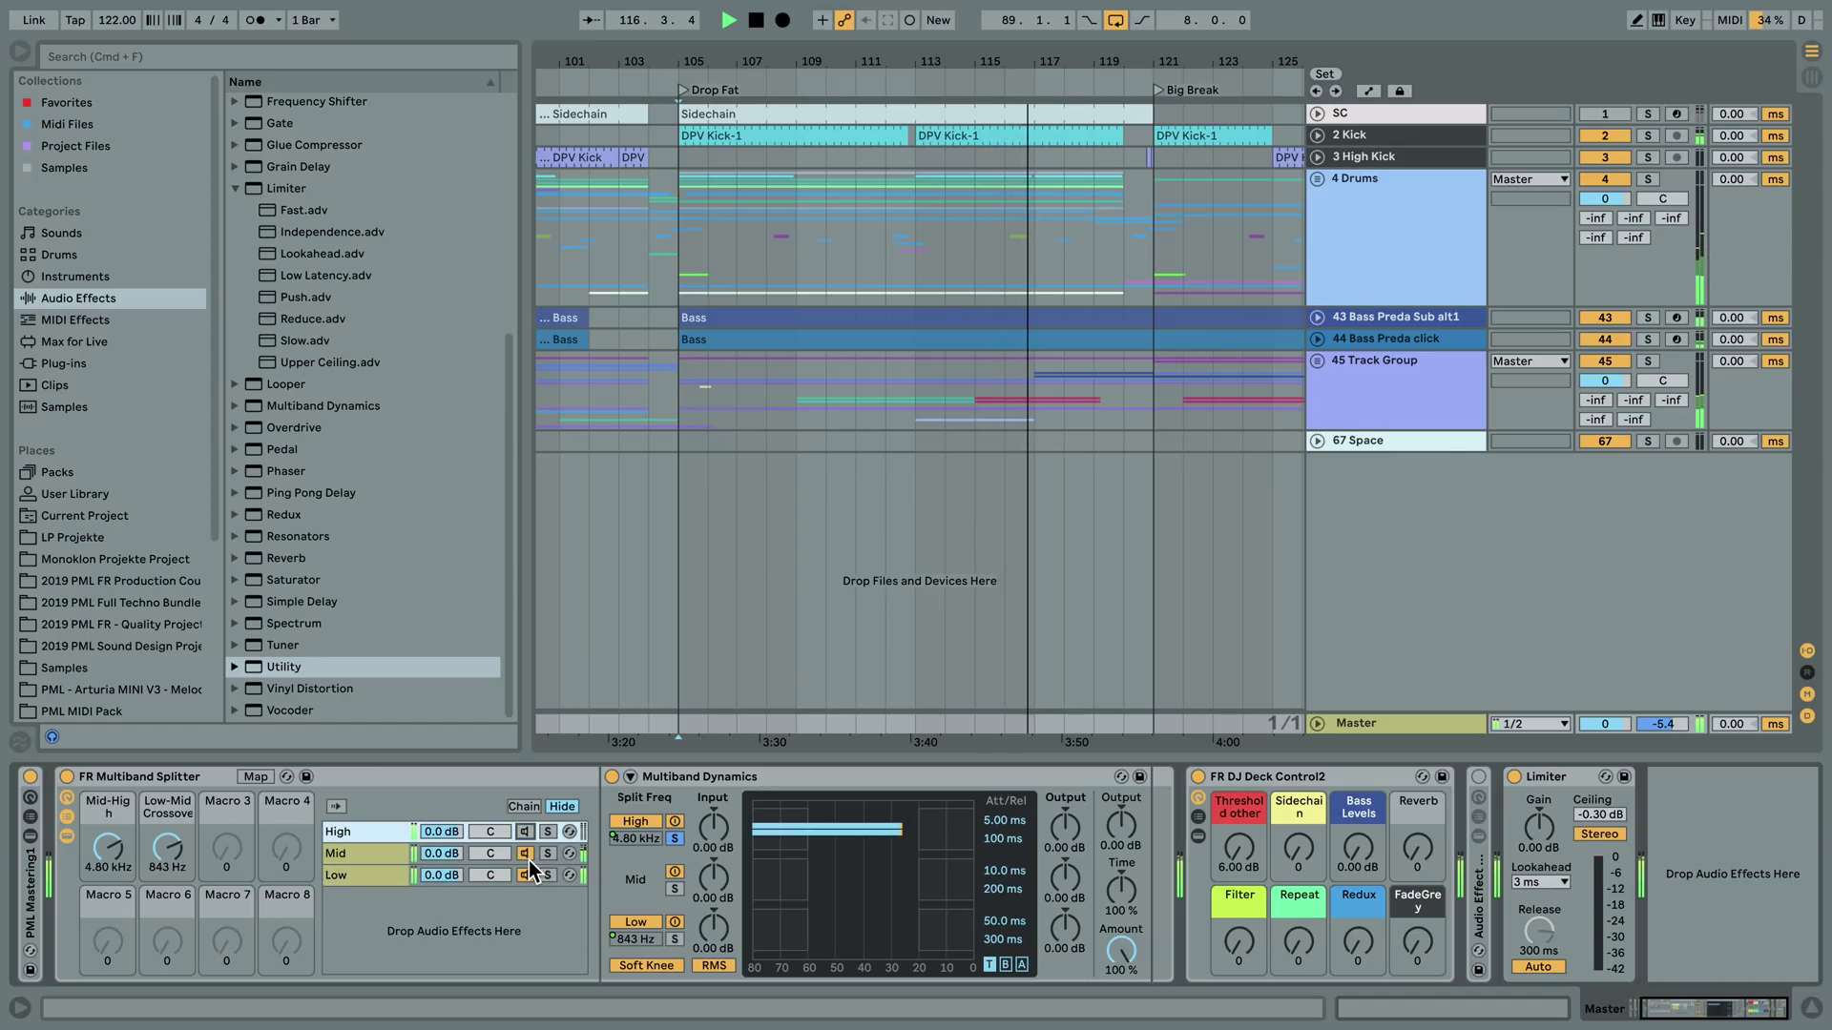
{"action": "left_click", "coordinate": [526, 854]}
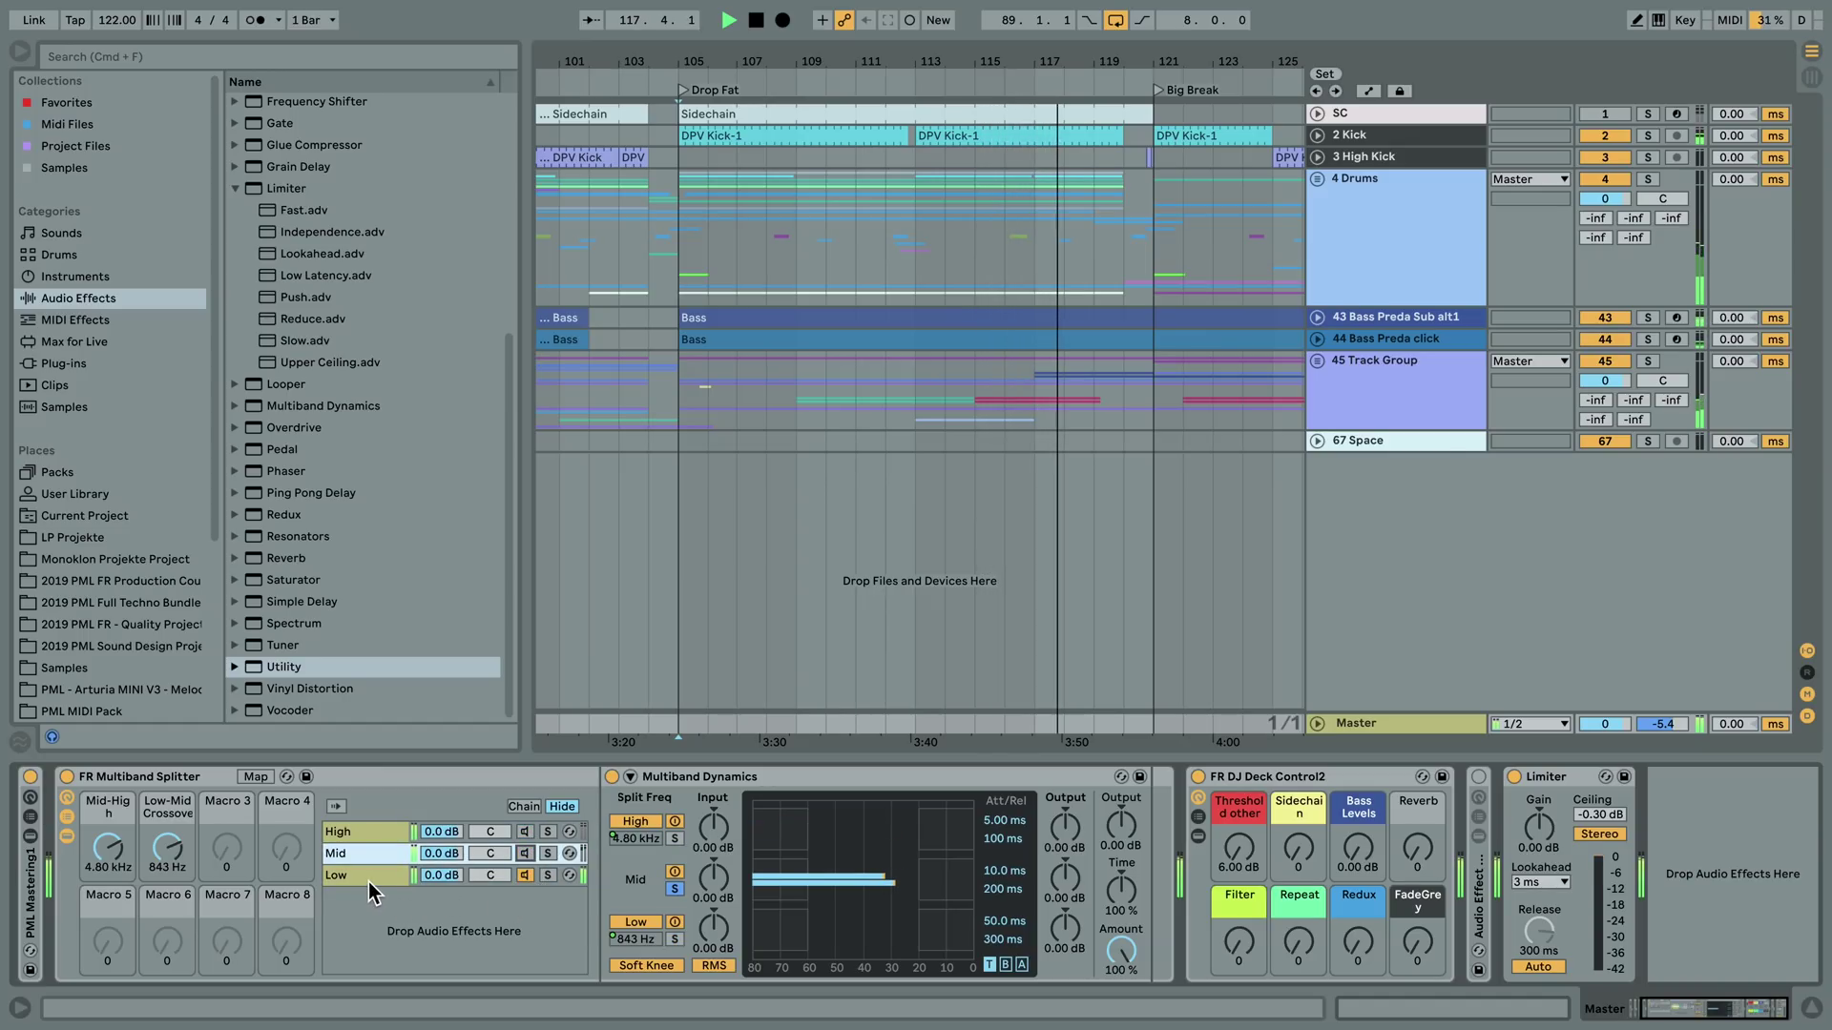
- Audition the Low and High bands with Mid restored, stop playback, and show the Mid chain's settings
{"action": "left_click", "coordinate": [364, 877]}
{"action": "left_click", "coordinate": [525, 852]}
{"action": "left_click", "coordinate": [529, 833]}
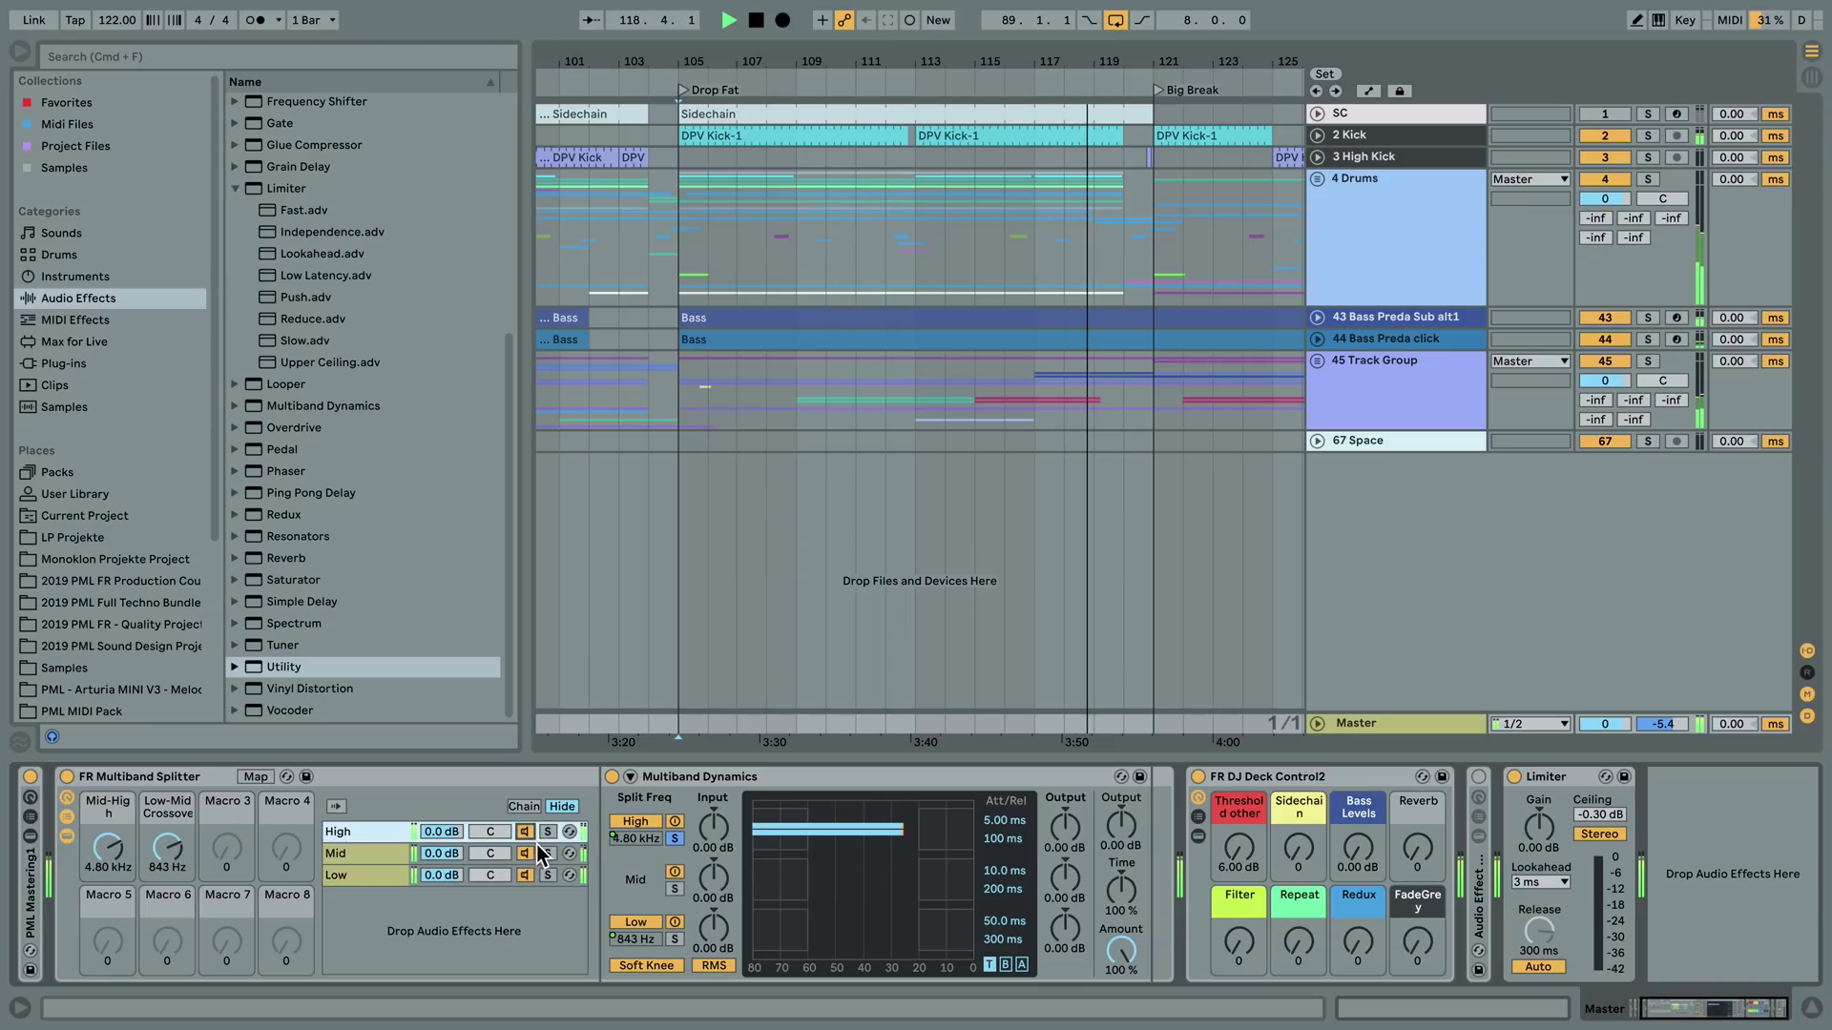
{"action": "key", "text": "space"}
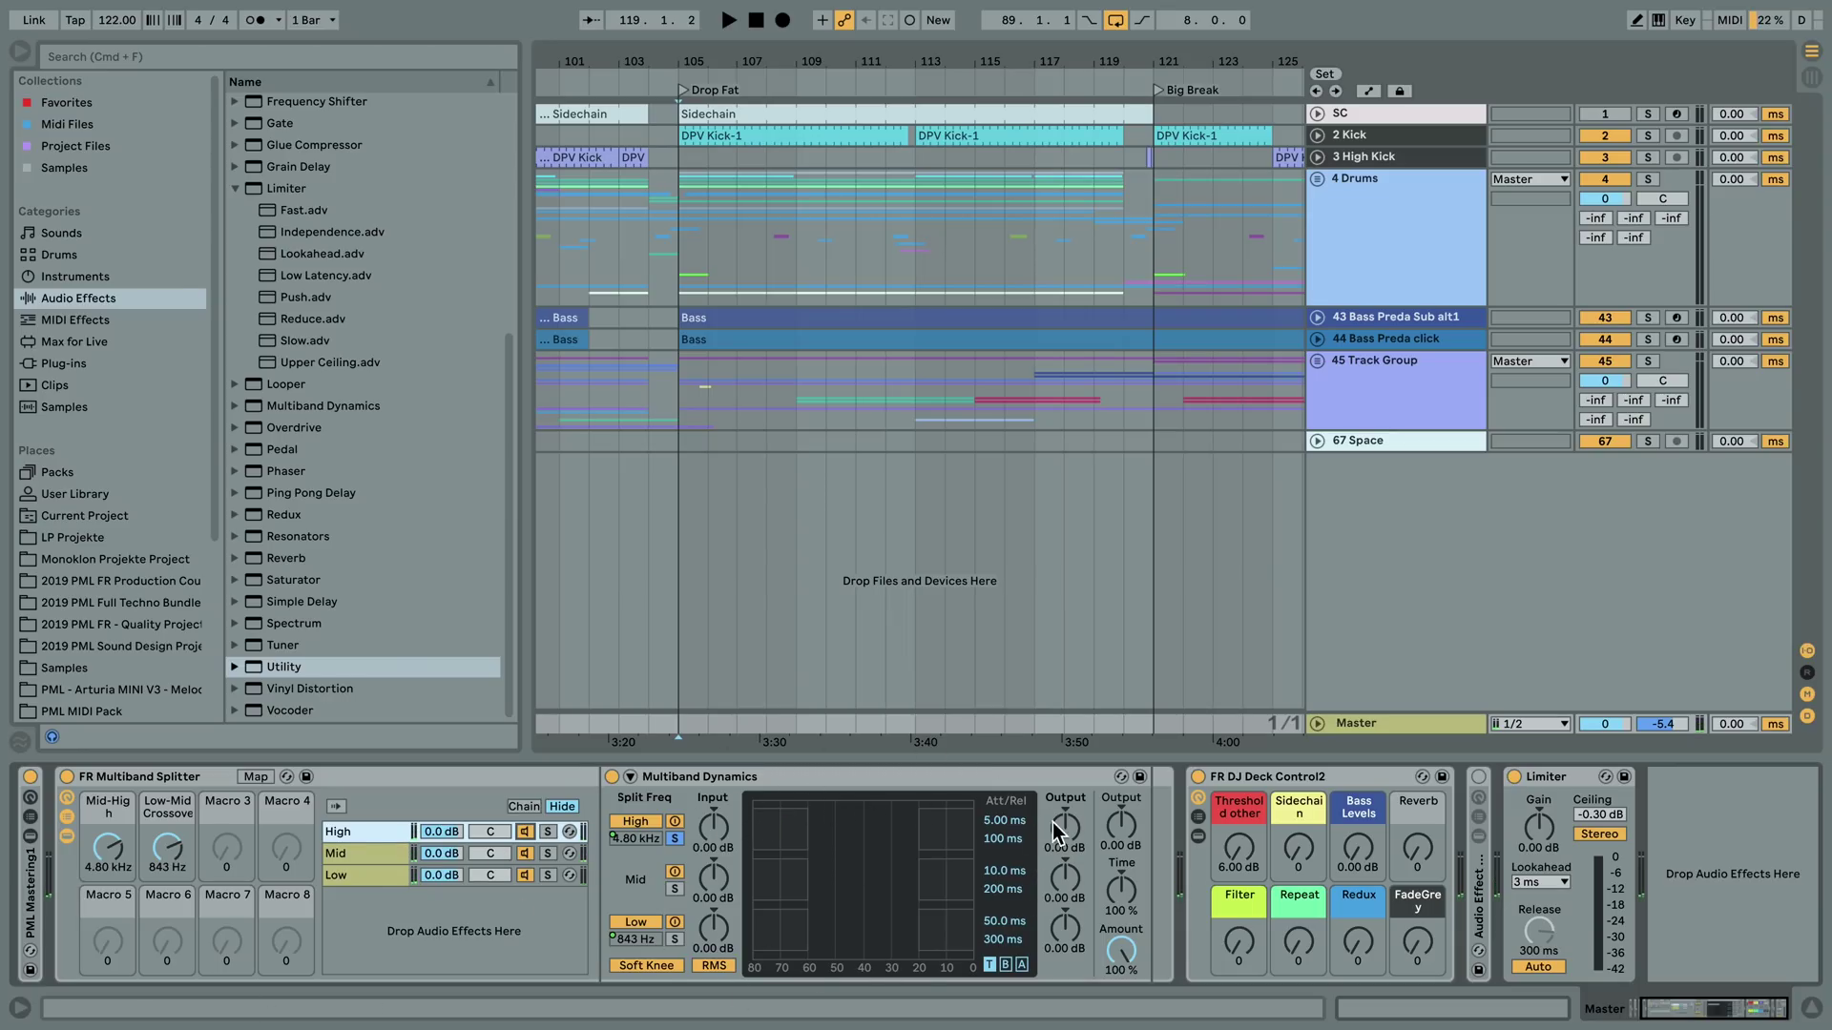
{"action": "left_click", "coordinate": [378, 855]}
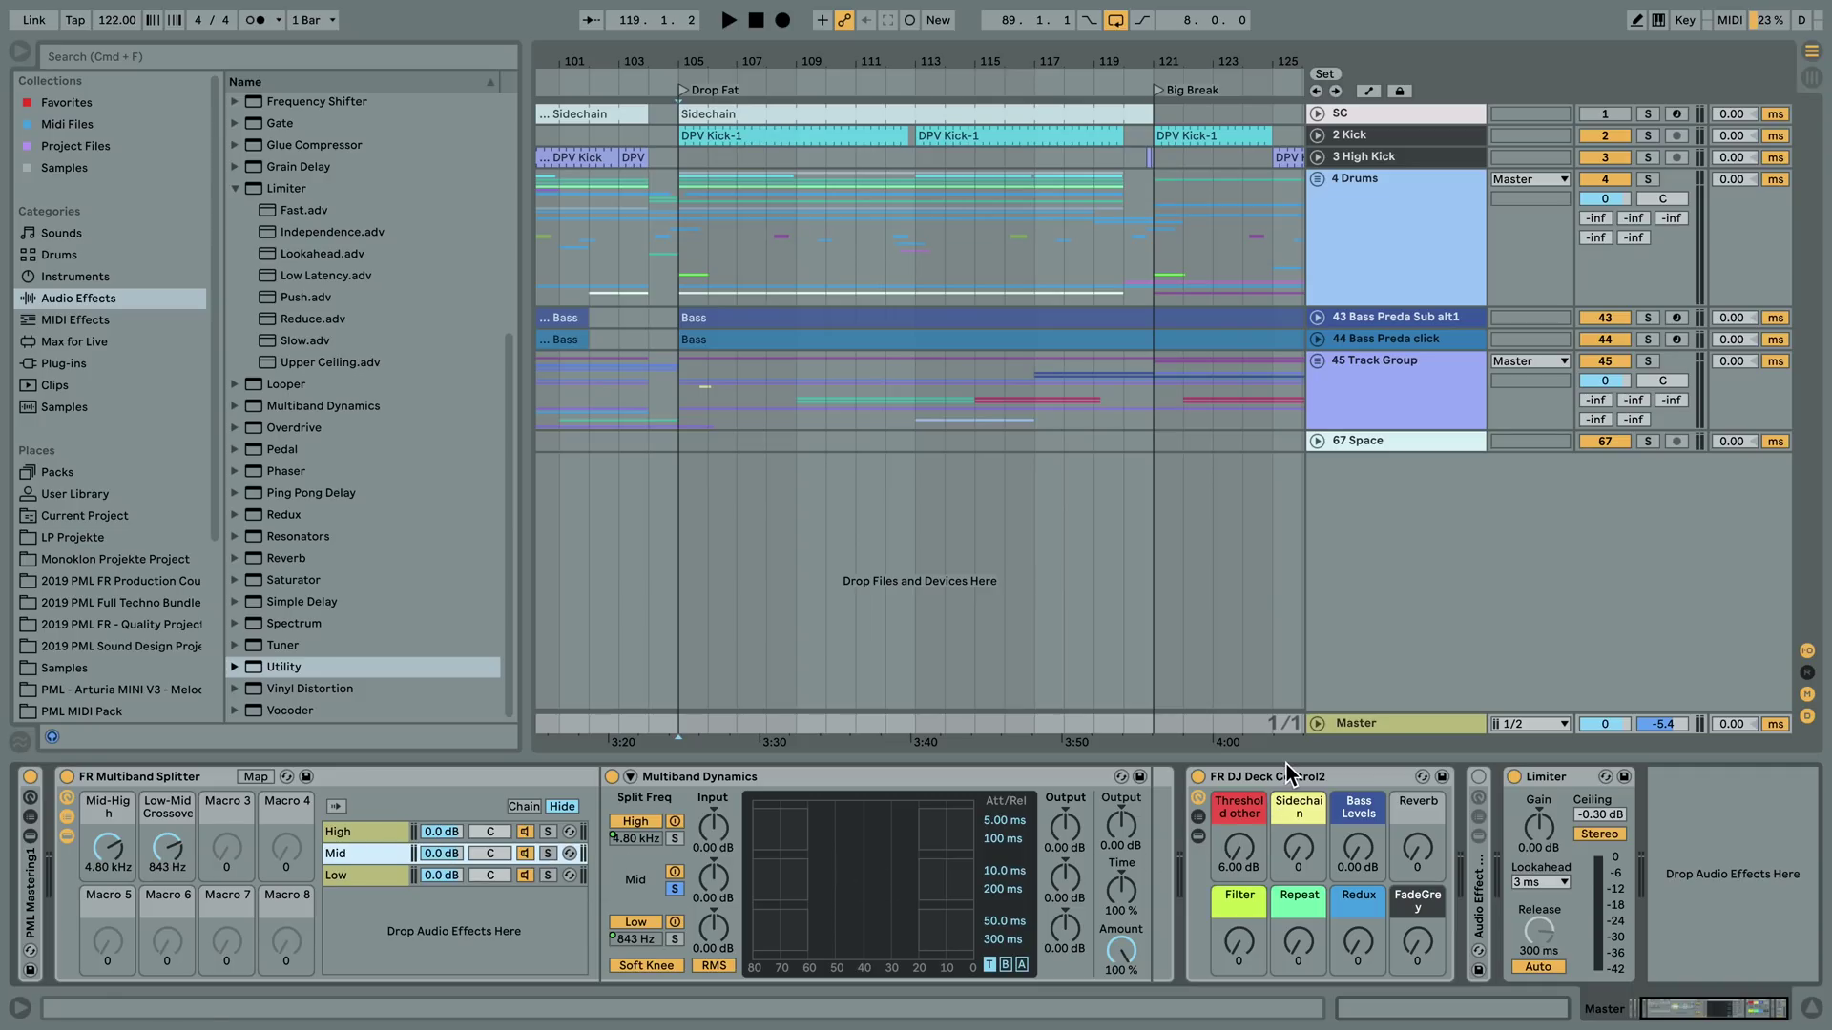
- Move FR DJ Deck Control2 in the master chain and audition the FadeGrey macro from bar 105
{"action": "left_click", "coordinate": [1336, 775]}
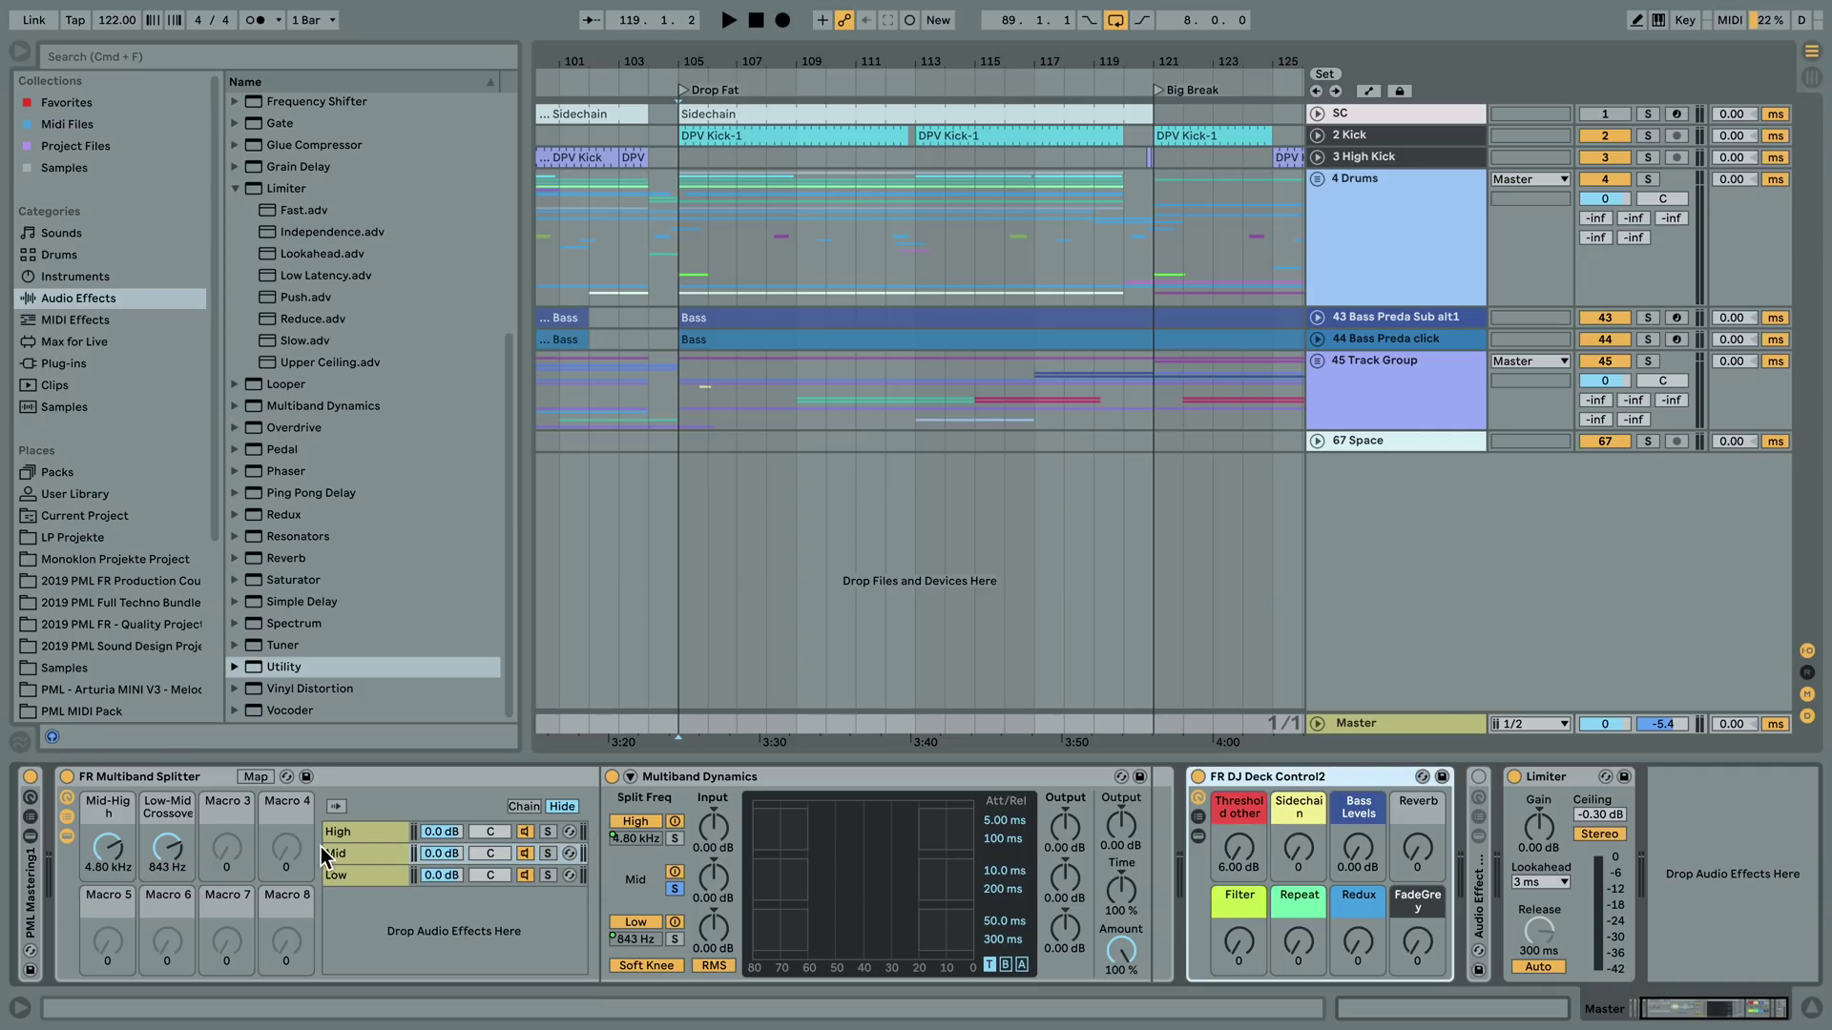
{"action": "left_click_drag", "start_coordinate": [1267, 779], "coordinate": [1149, 790]}
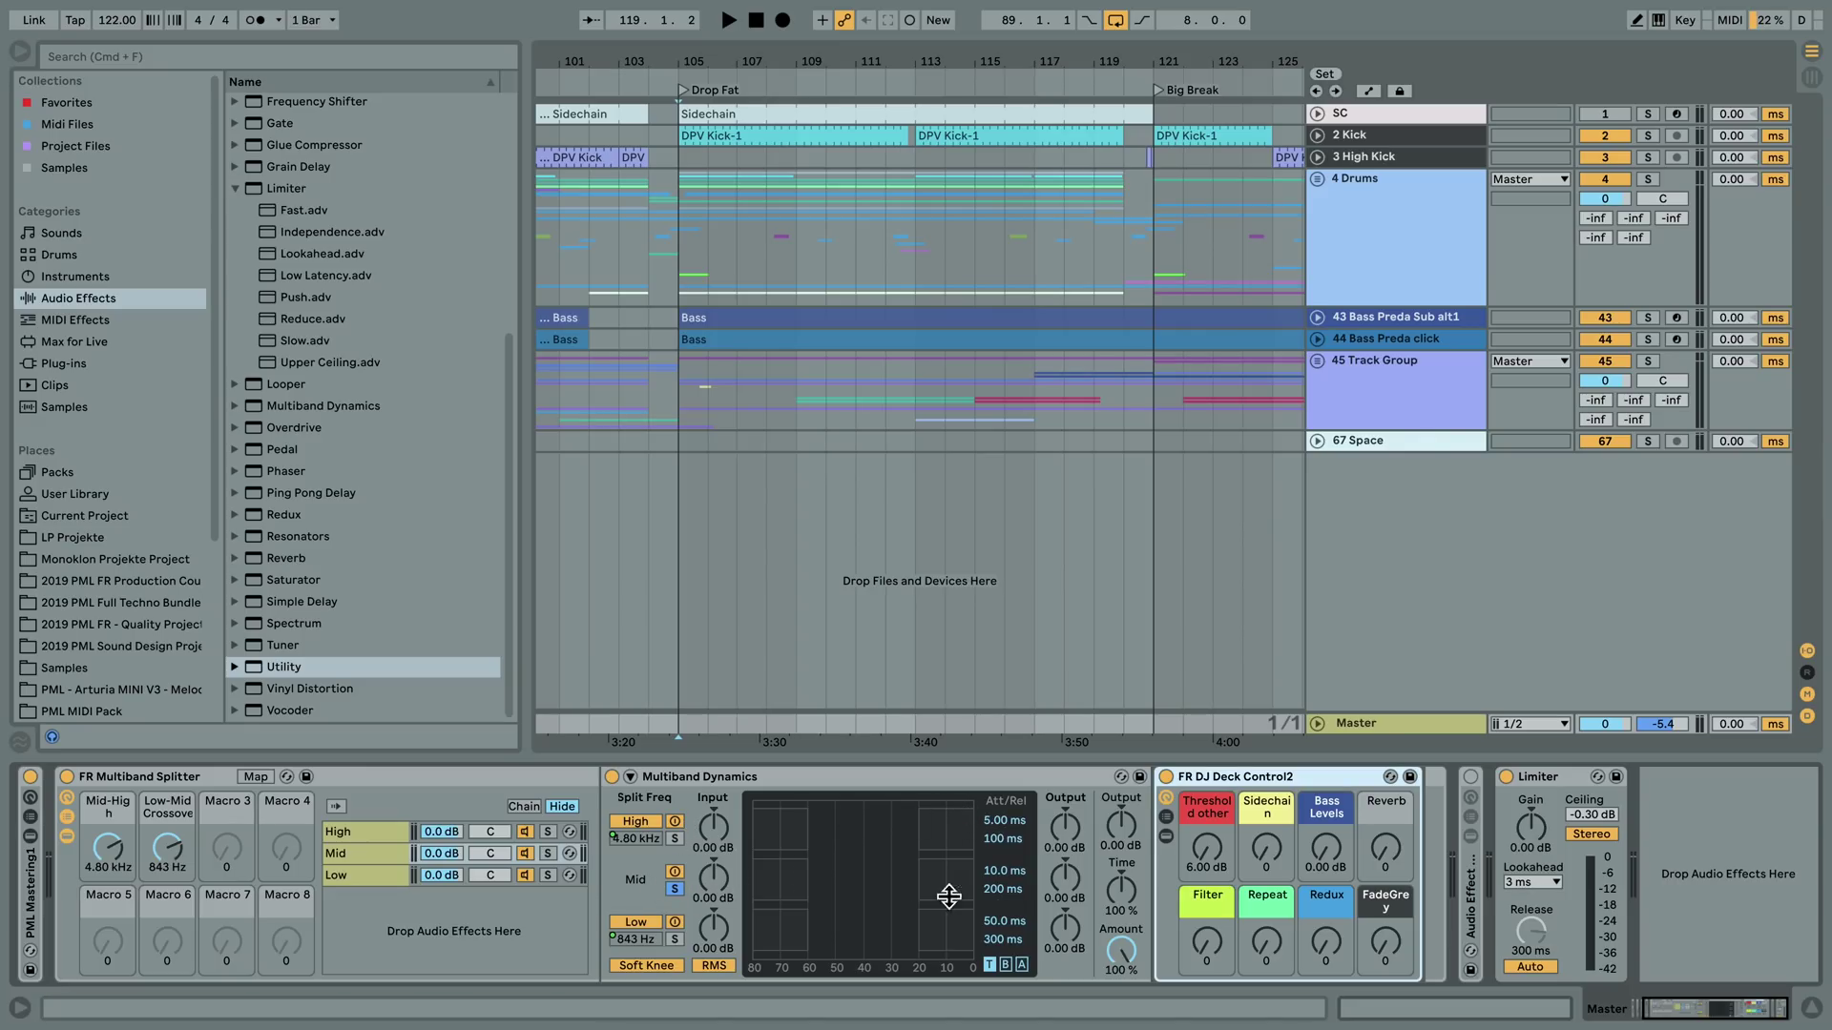
{"action": "key", "text": "space"}
{"action": "left_click_drag", "start_coordinate": [1389, 947], "coordinate": [1390, 914]}
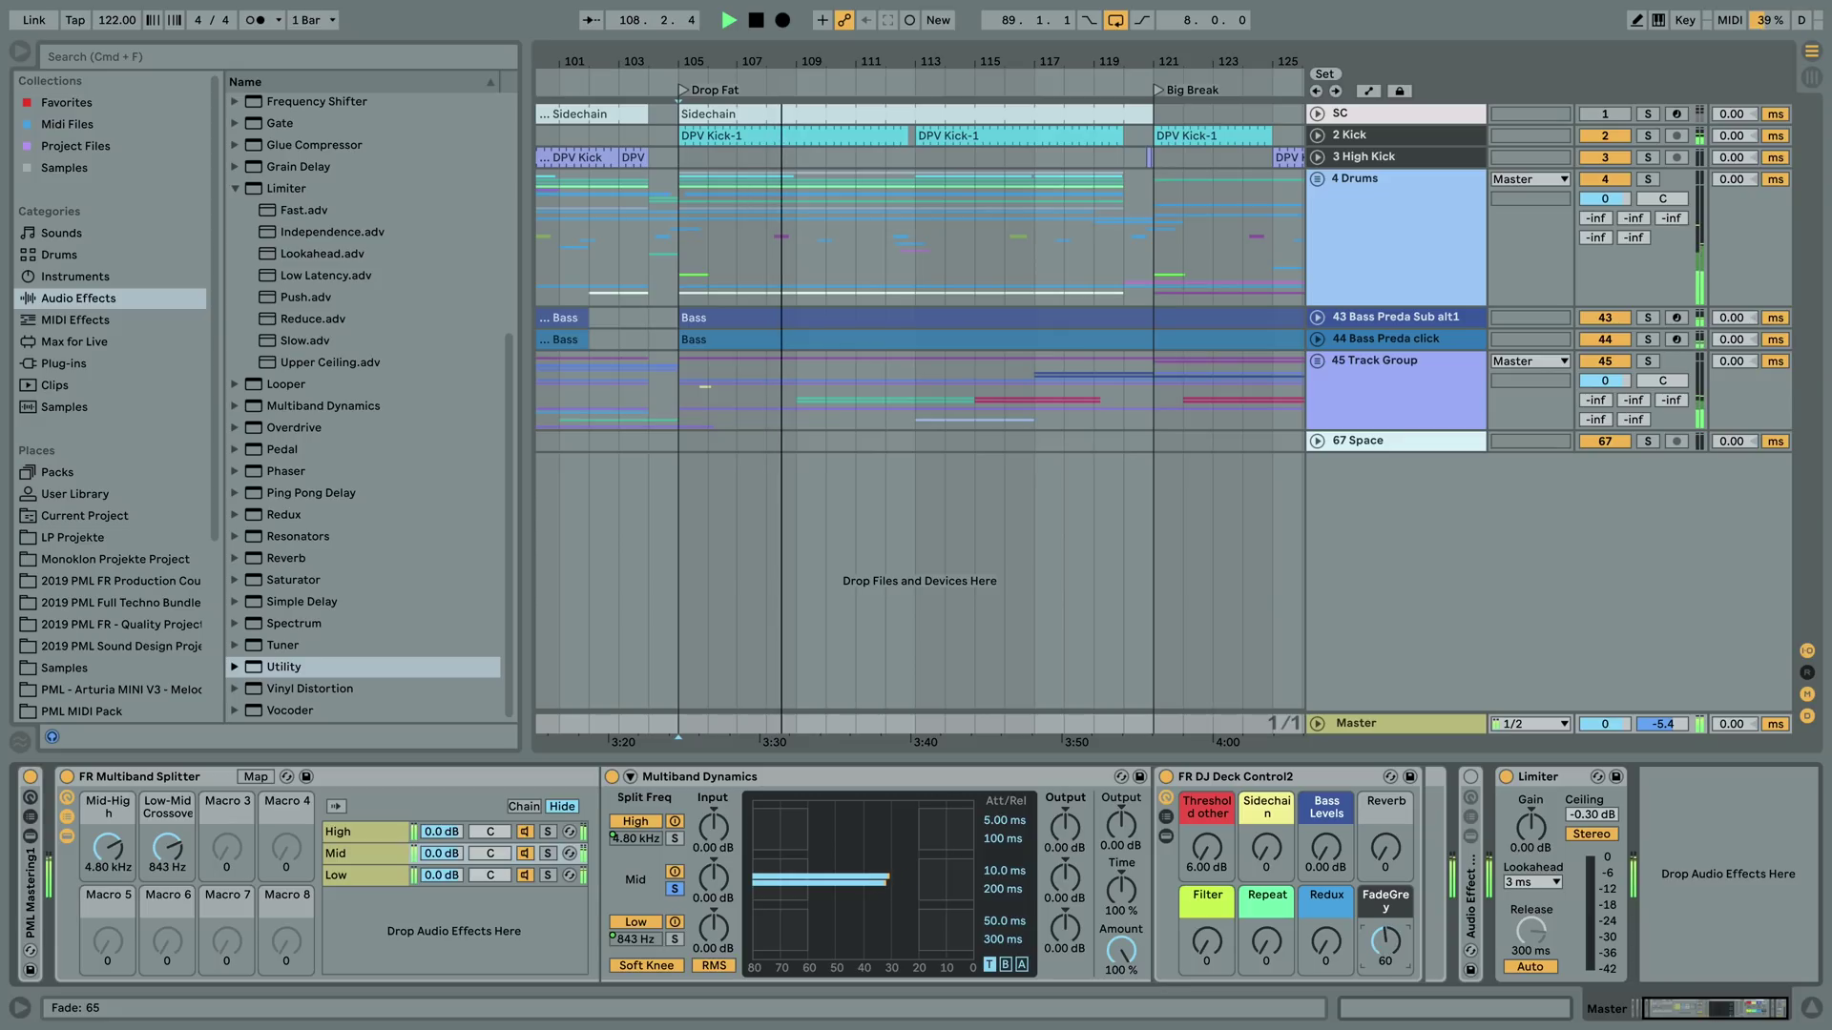
{"action": "key", "text": "space"}
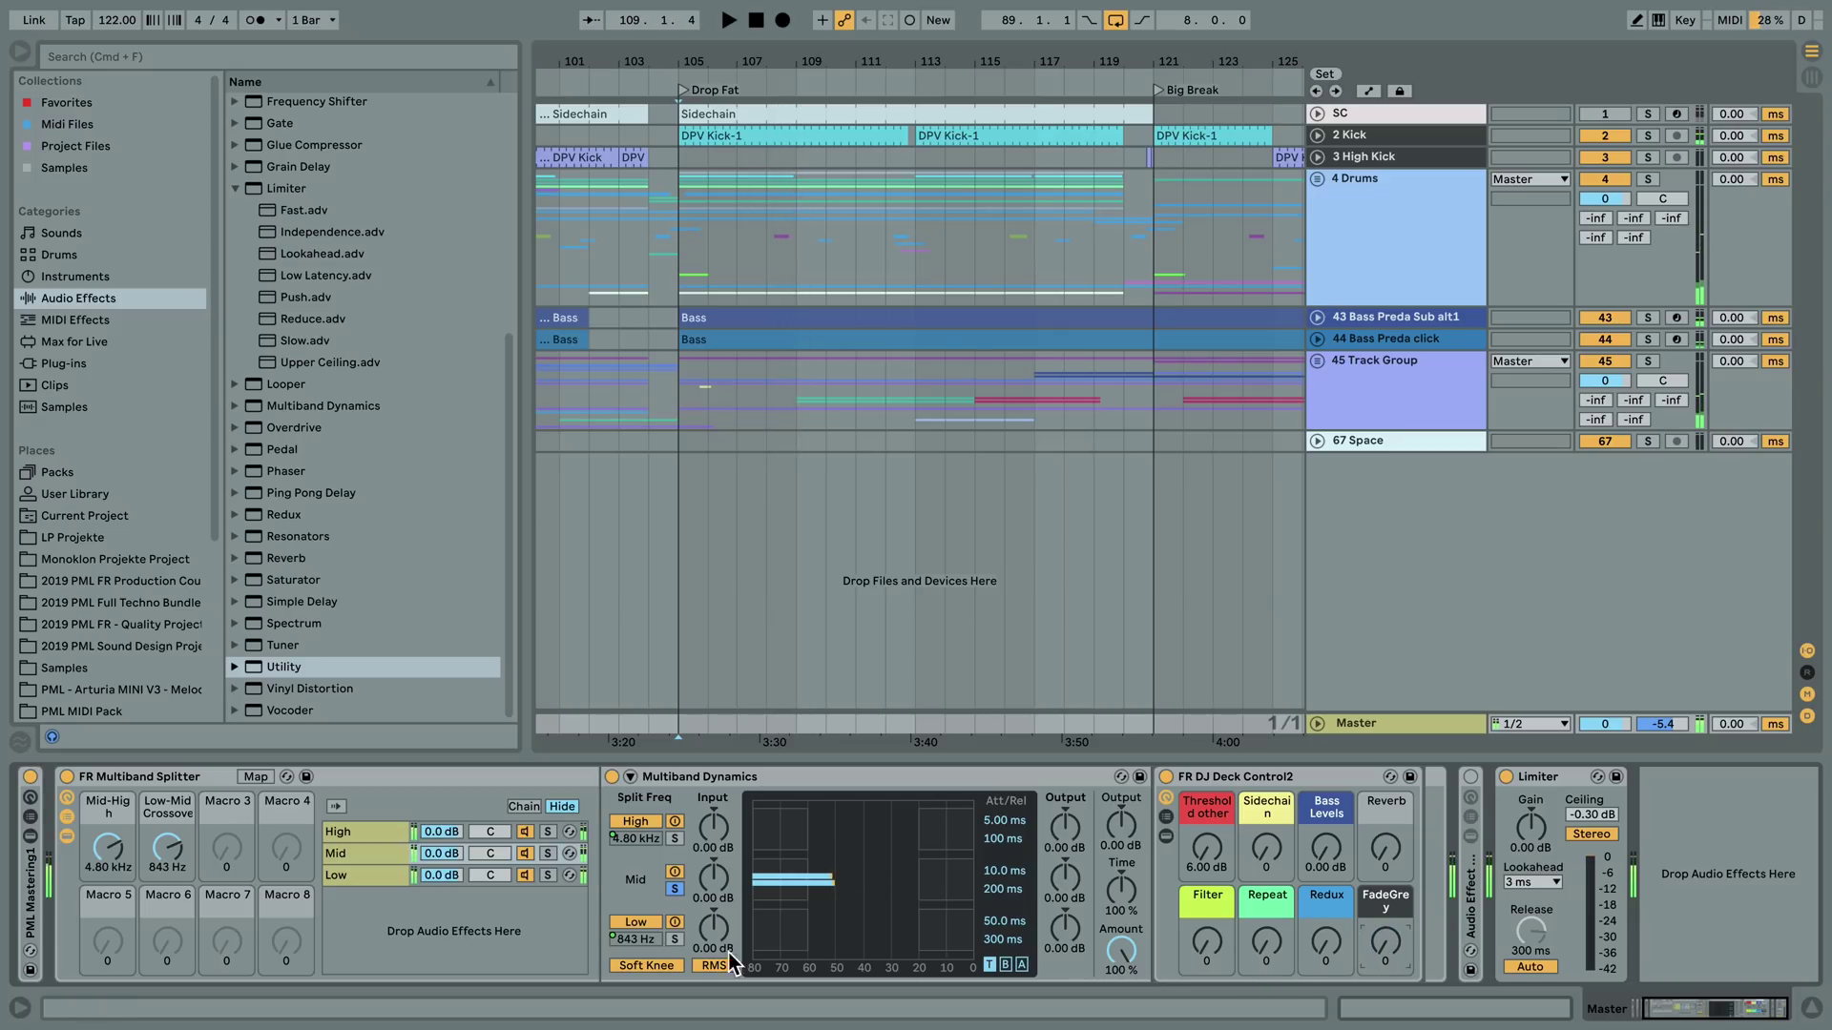
- Select the High and Mid chains and drag FR DJ Deck Control2 toward the Splitter's Mid chain
{"action": "left_click", "coordinate": [1229, 773]}
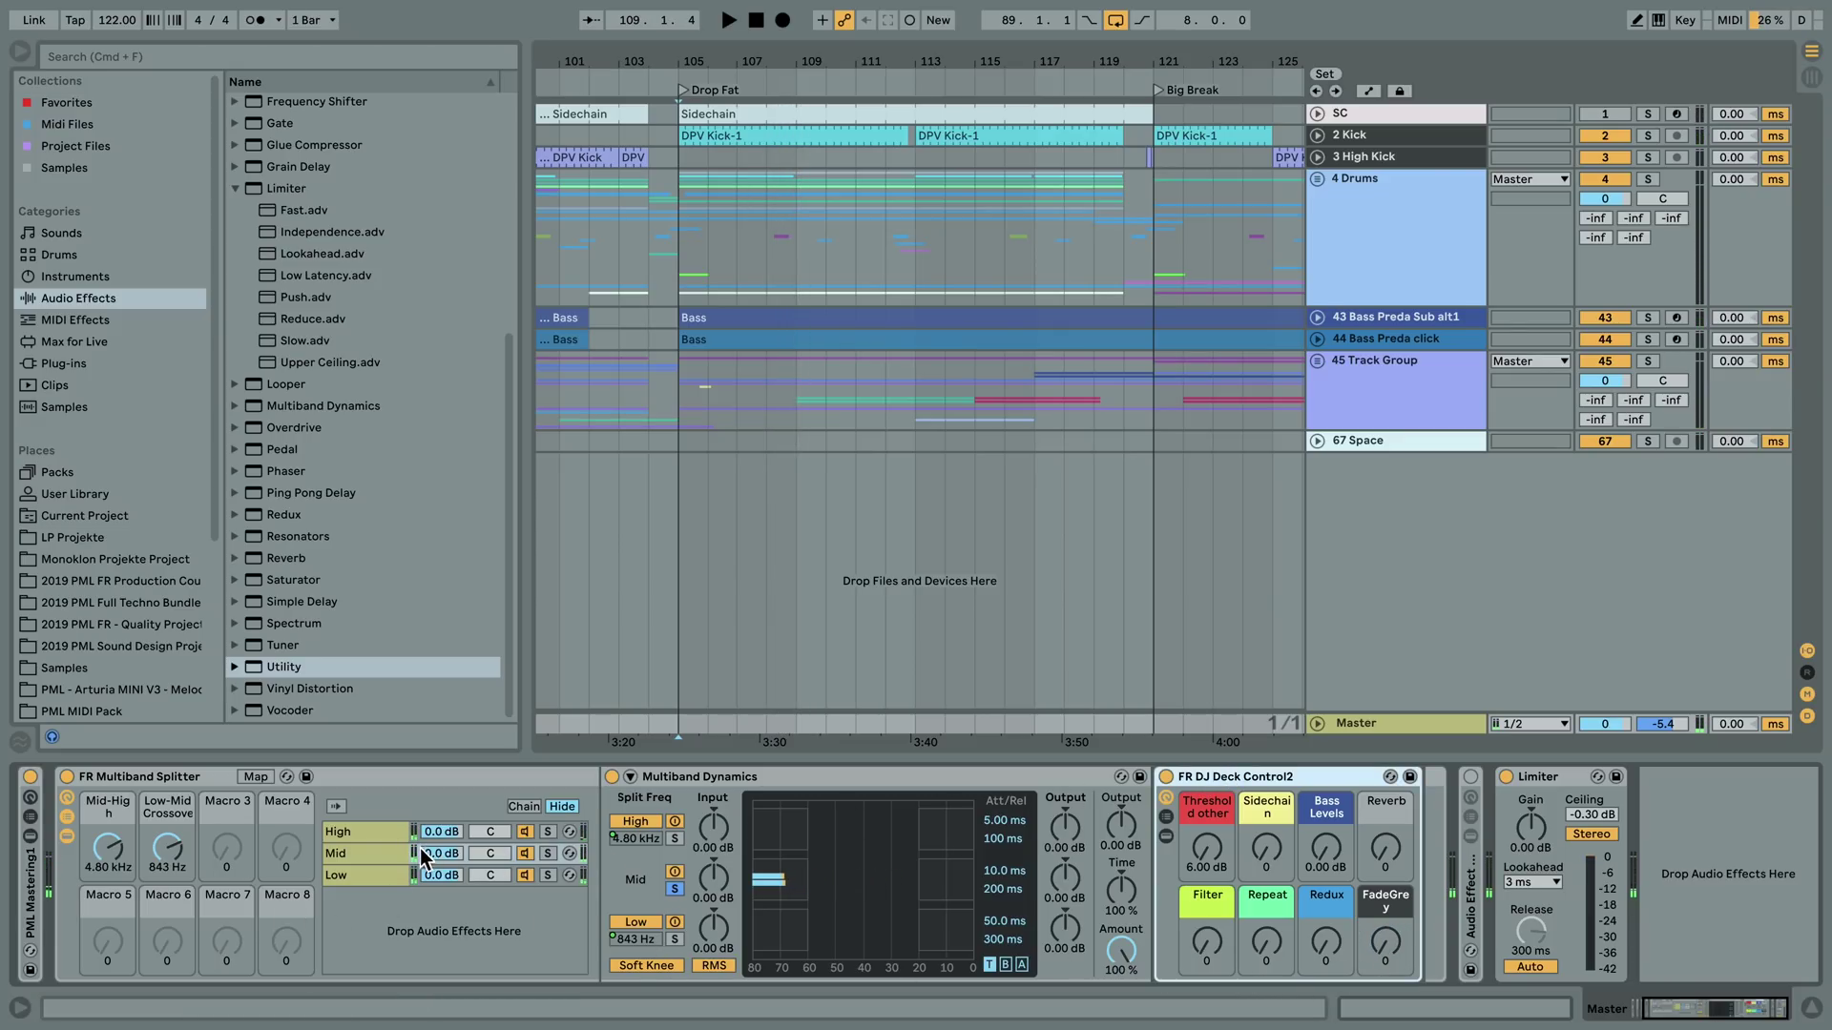
{"action": "left_click", "coordinate": [370, 836]}
{"action": "left_click", "coordinate": [386, 847]}
{"action": "left_click_drag", "start_coordinate": [1231, 777], "coordinate": [385, 828]}
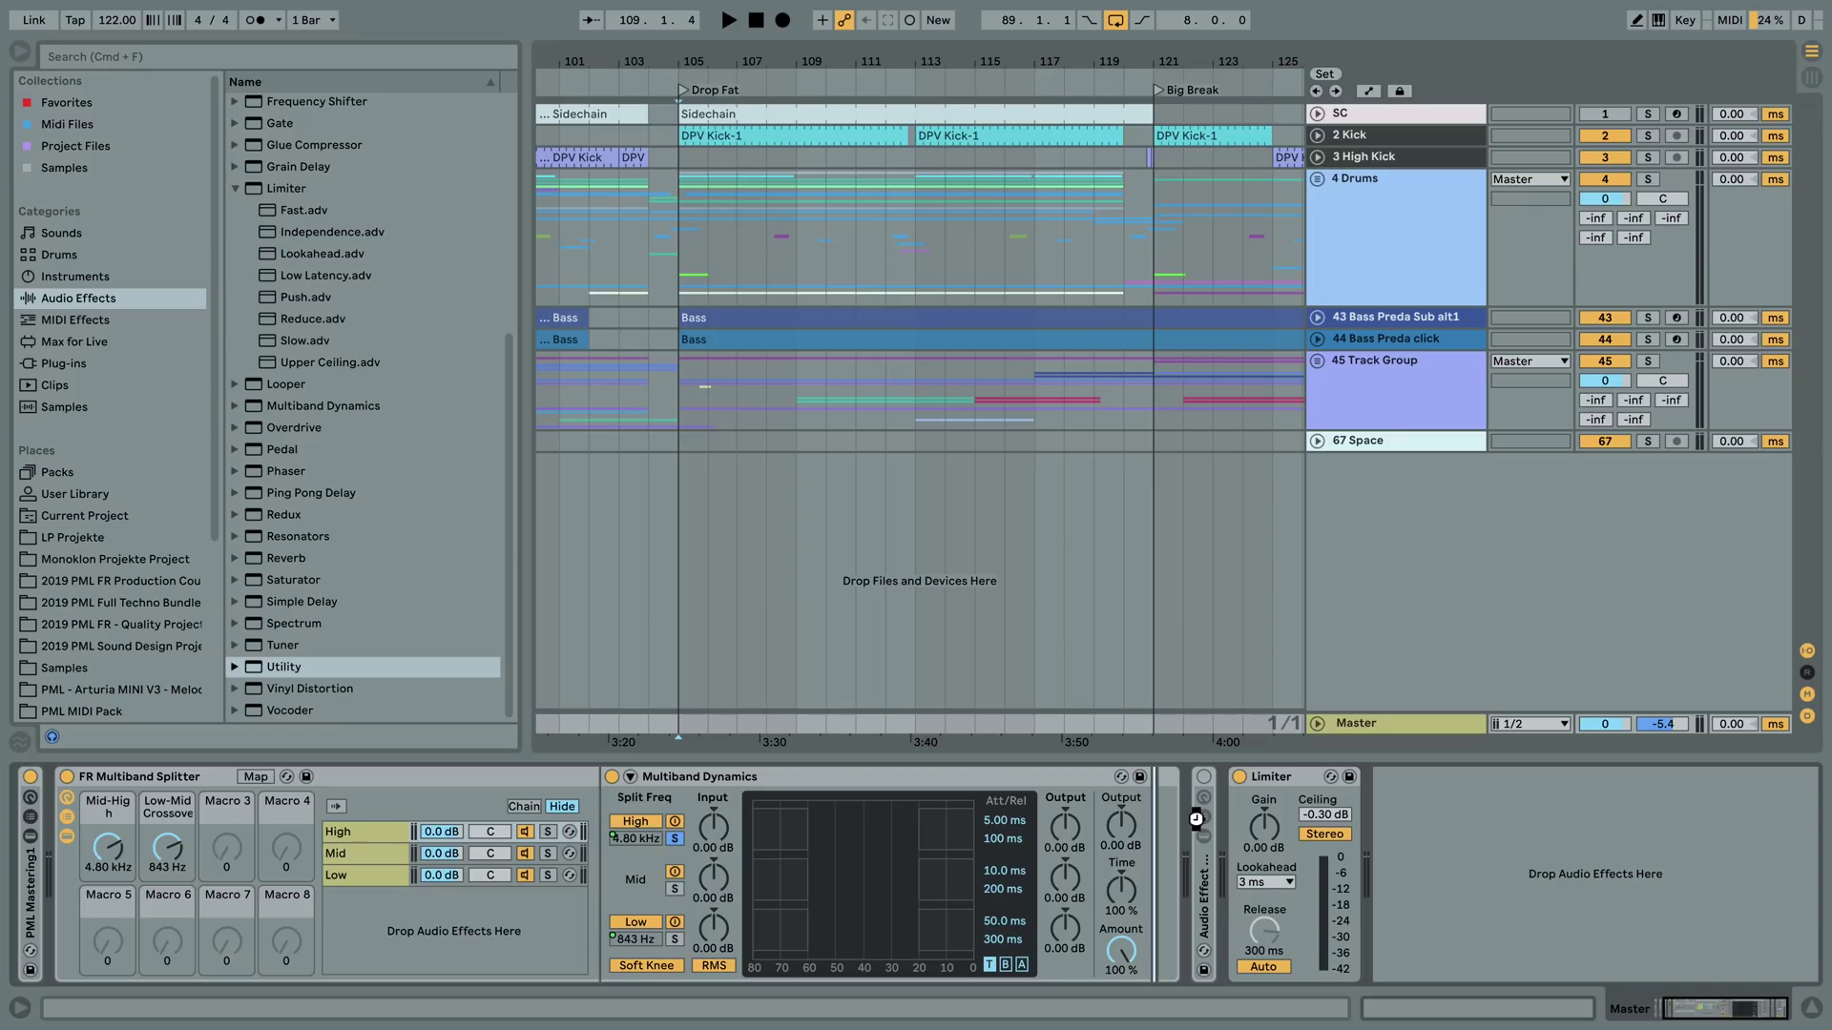
- Drop FR DJ Deck Control2 onto the Mid band chain, then view the High chain
{"action": "left_click_drag", "start_coordinate": [1196, 819], "coordinate": [1199, 817]}
{"action": "left_click_drag", "start_coordinate": [388, 866], "coordinate": [376, 862]}
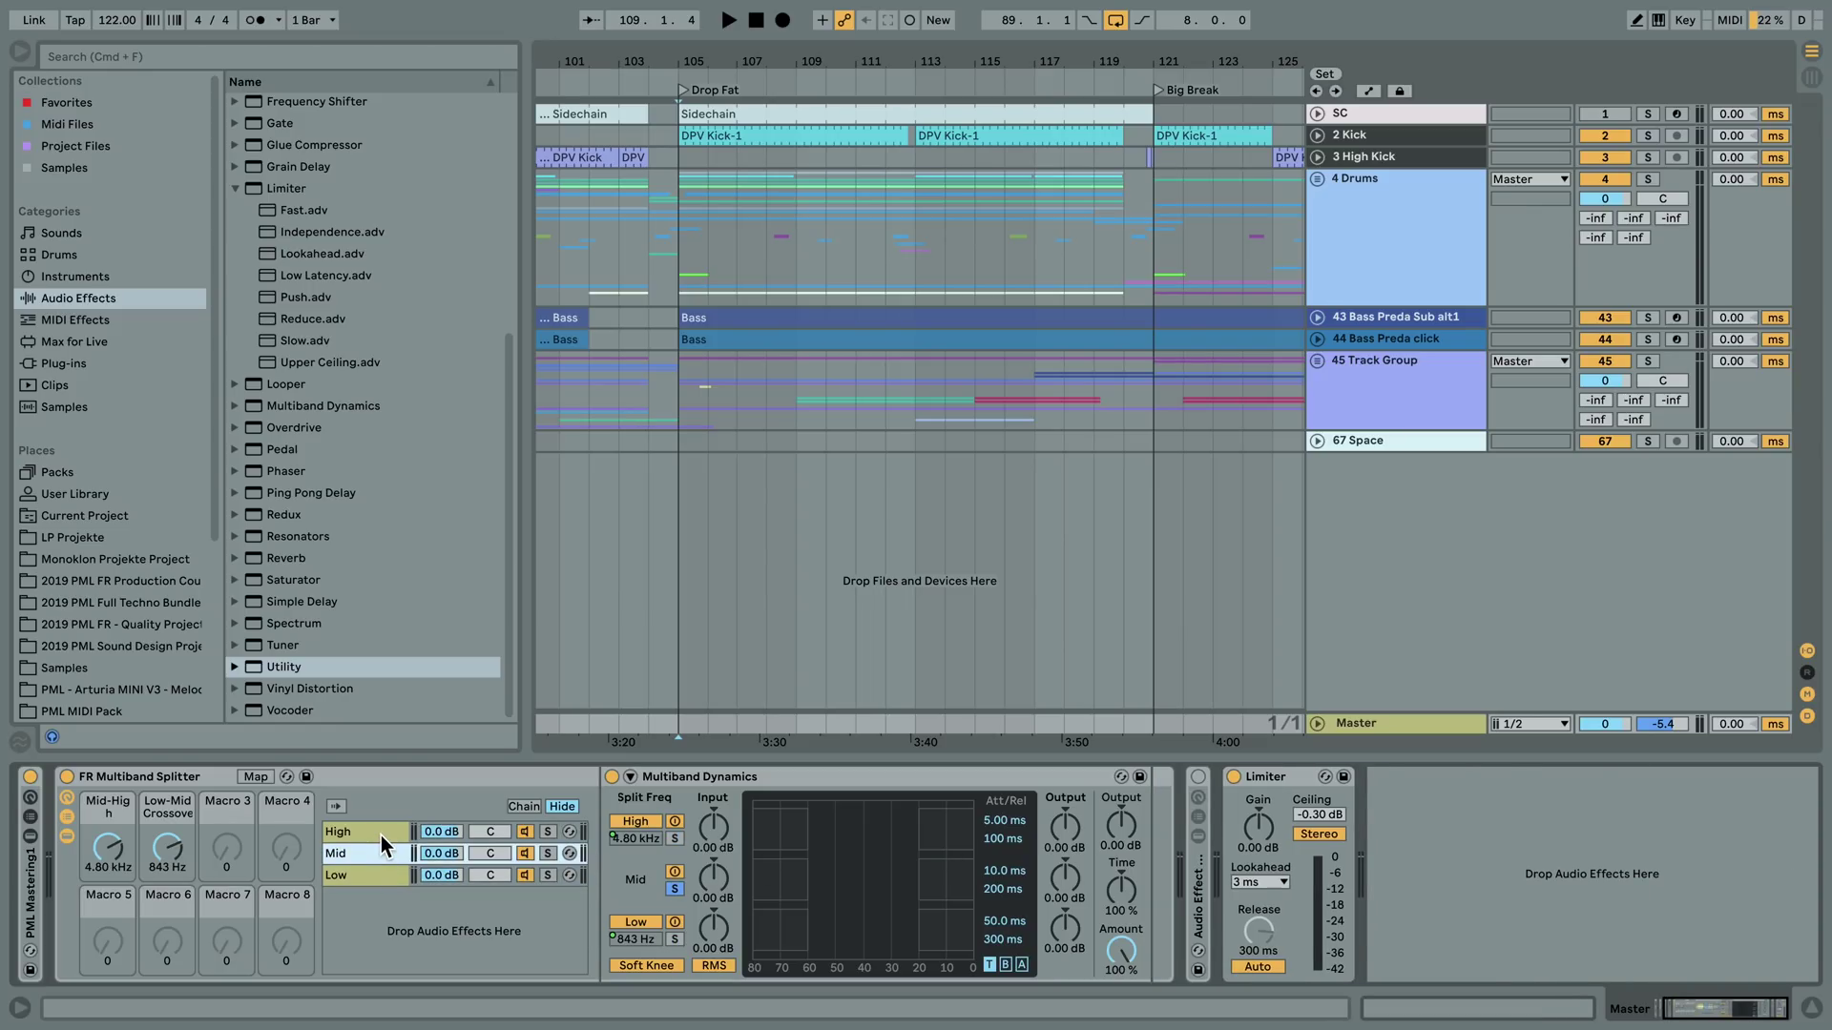
{"action": "left_click", "coordinate": [381, 832]}
- Audition the FadeGrey macro turned up, reset it with Delete, and restart playback from bar 105
{"action": "key", "text": "space"}
{"action": "left_click_drag", "start_coordinate": [1384, 948], "coordinate": [1383, 870]}
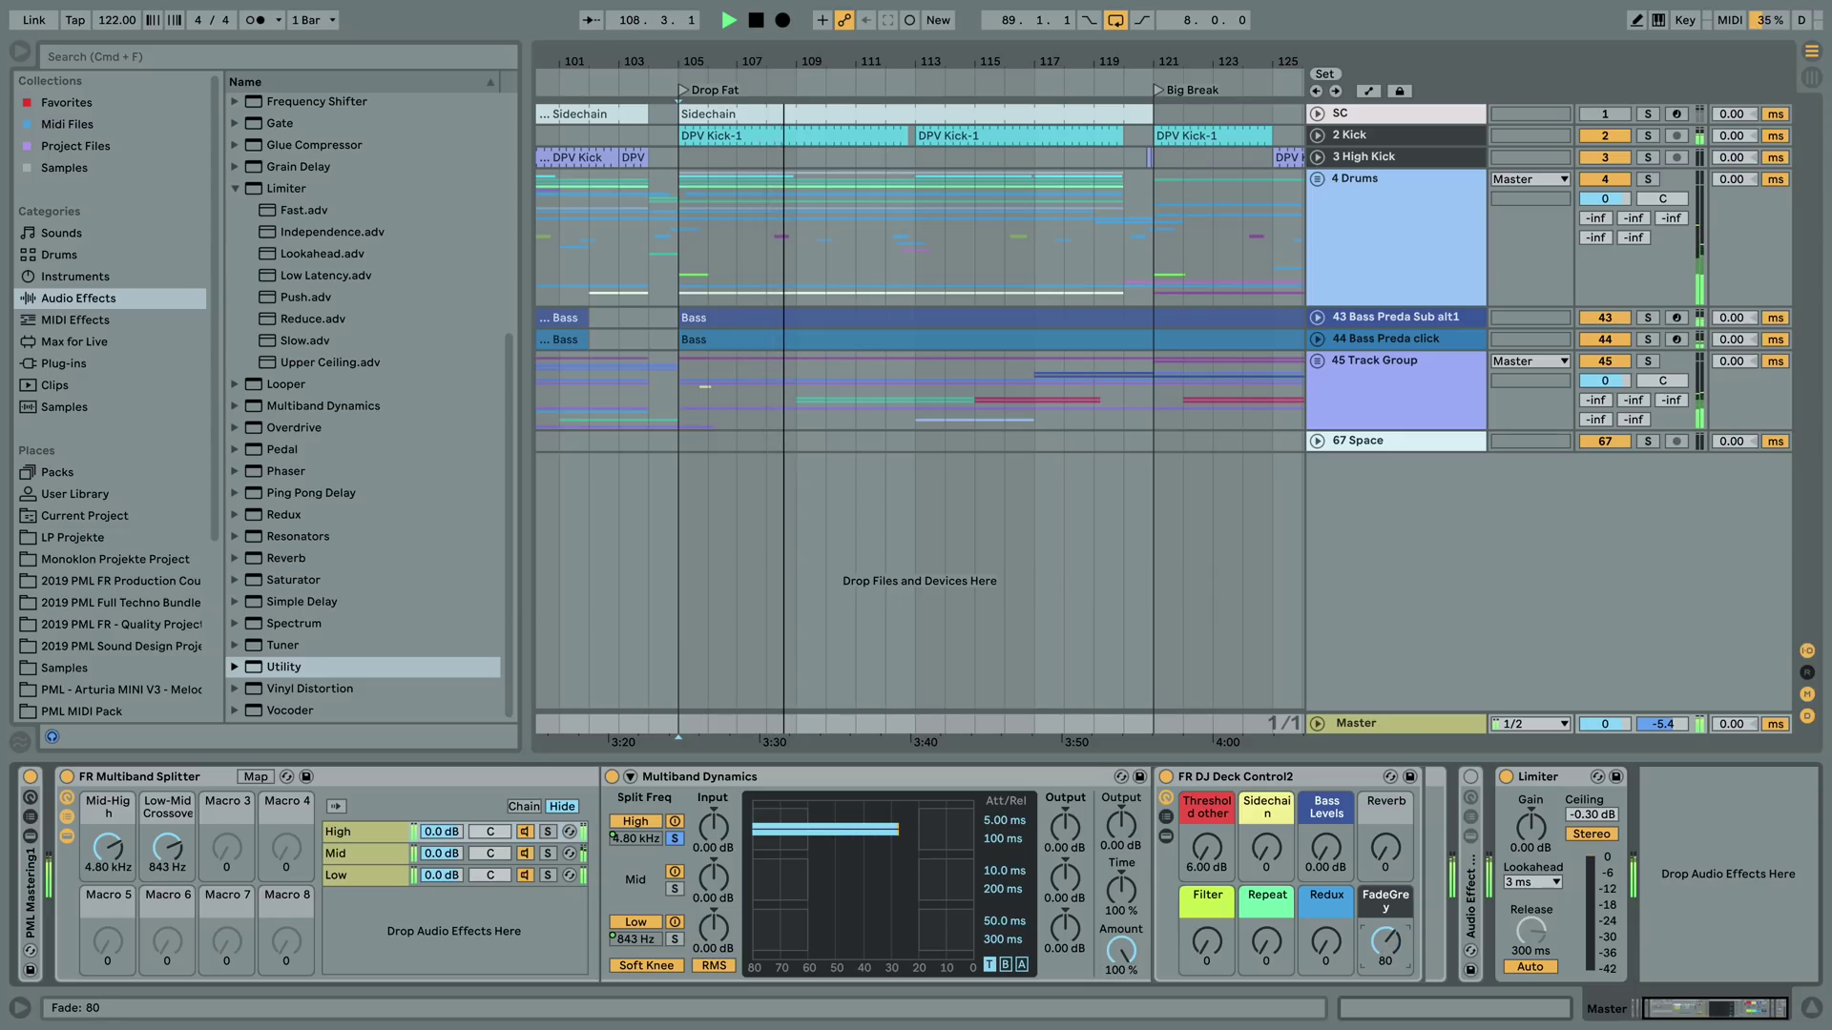
{"action": "key", "text": "Delete"}
{"action": "key", "text": "space"}
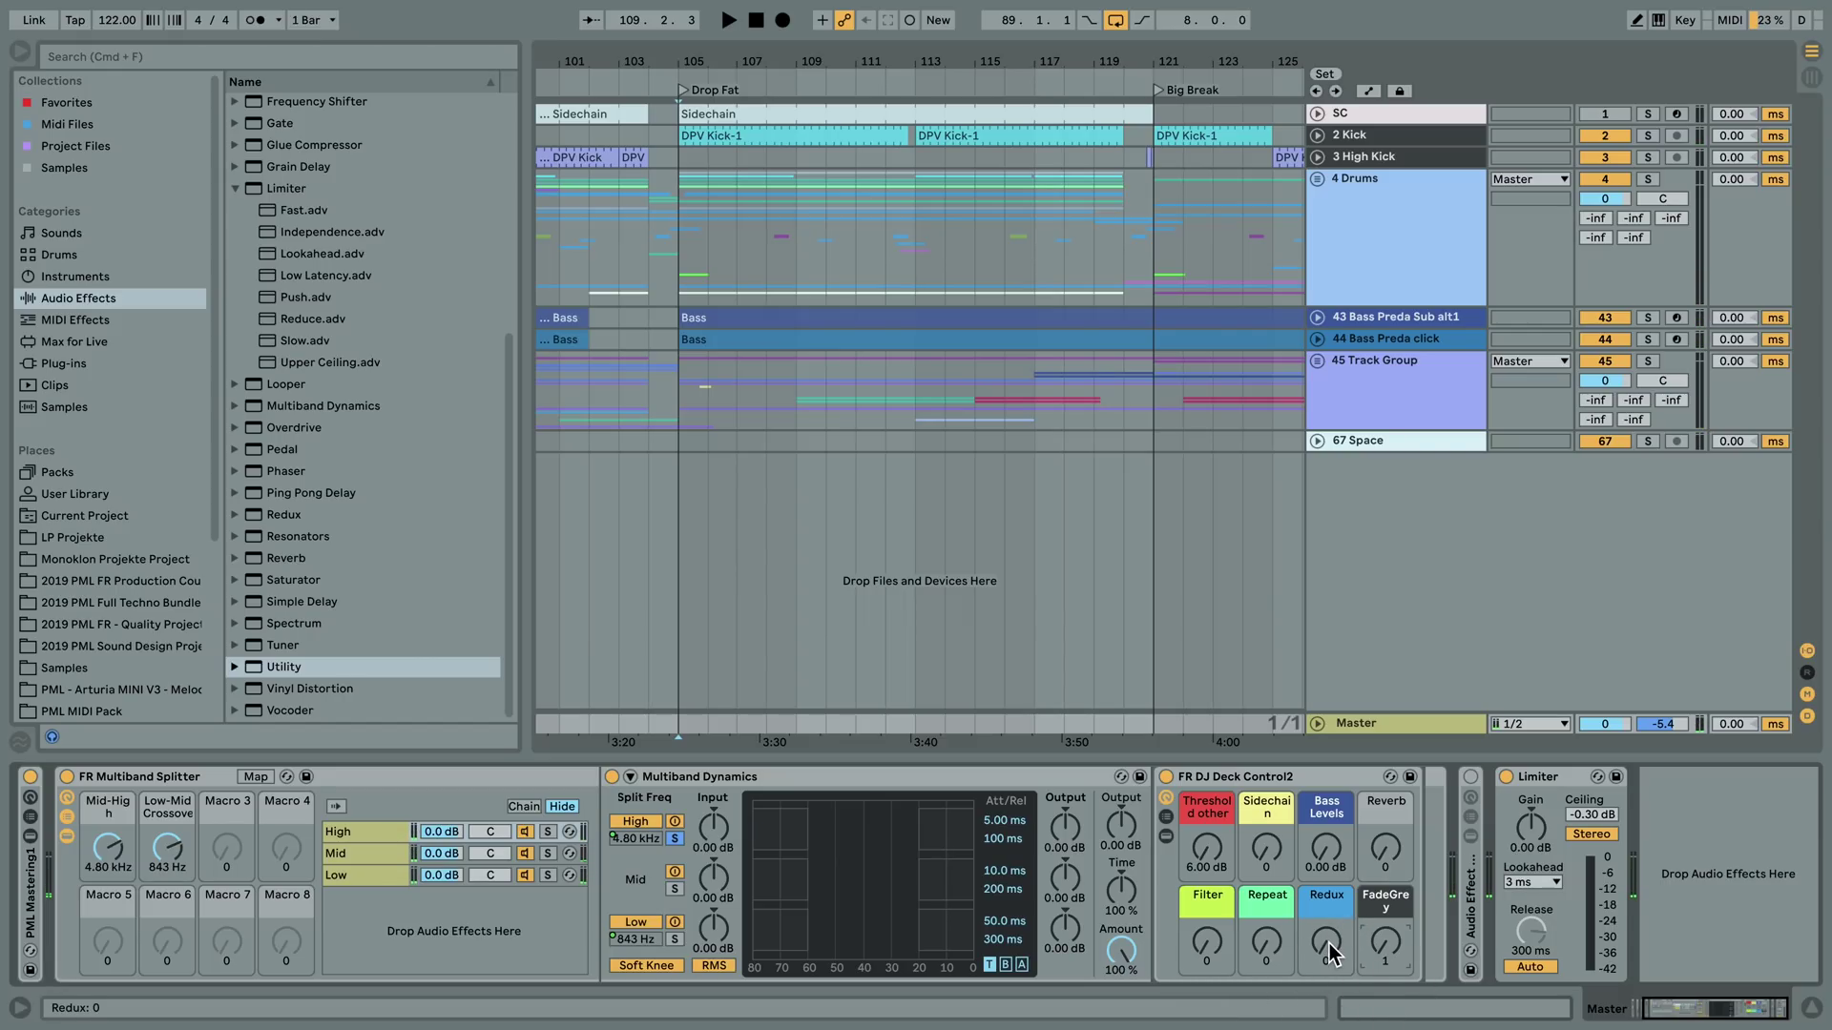
{"action": "key", "text": "space"}
- Audition the Redux macro and reset it, then drag FR DJ Deck Control2 onto the Mid band chain
{"action": "mouse_move", "coordinate": [1334, 946]}
{"action": "left_mouse_down"}
{"action": "mouse_move", "coordinate": [1333, 811]}
{"action": "mouse_move", "coordinate": [1333, 931]}
{"action": "left_mouse_up"}
{"action": "key", "text": "space"}
{"action": "left_click", "coordinate": [374, 855]}
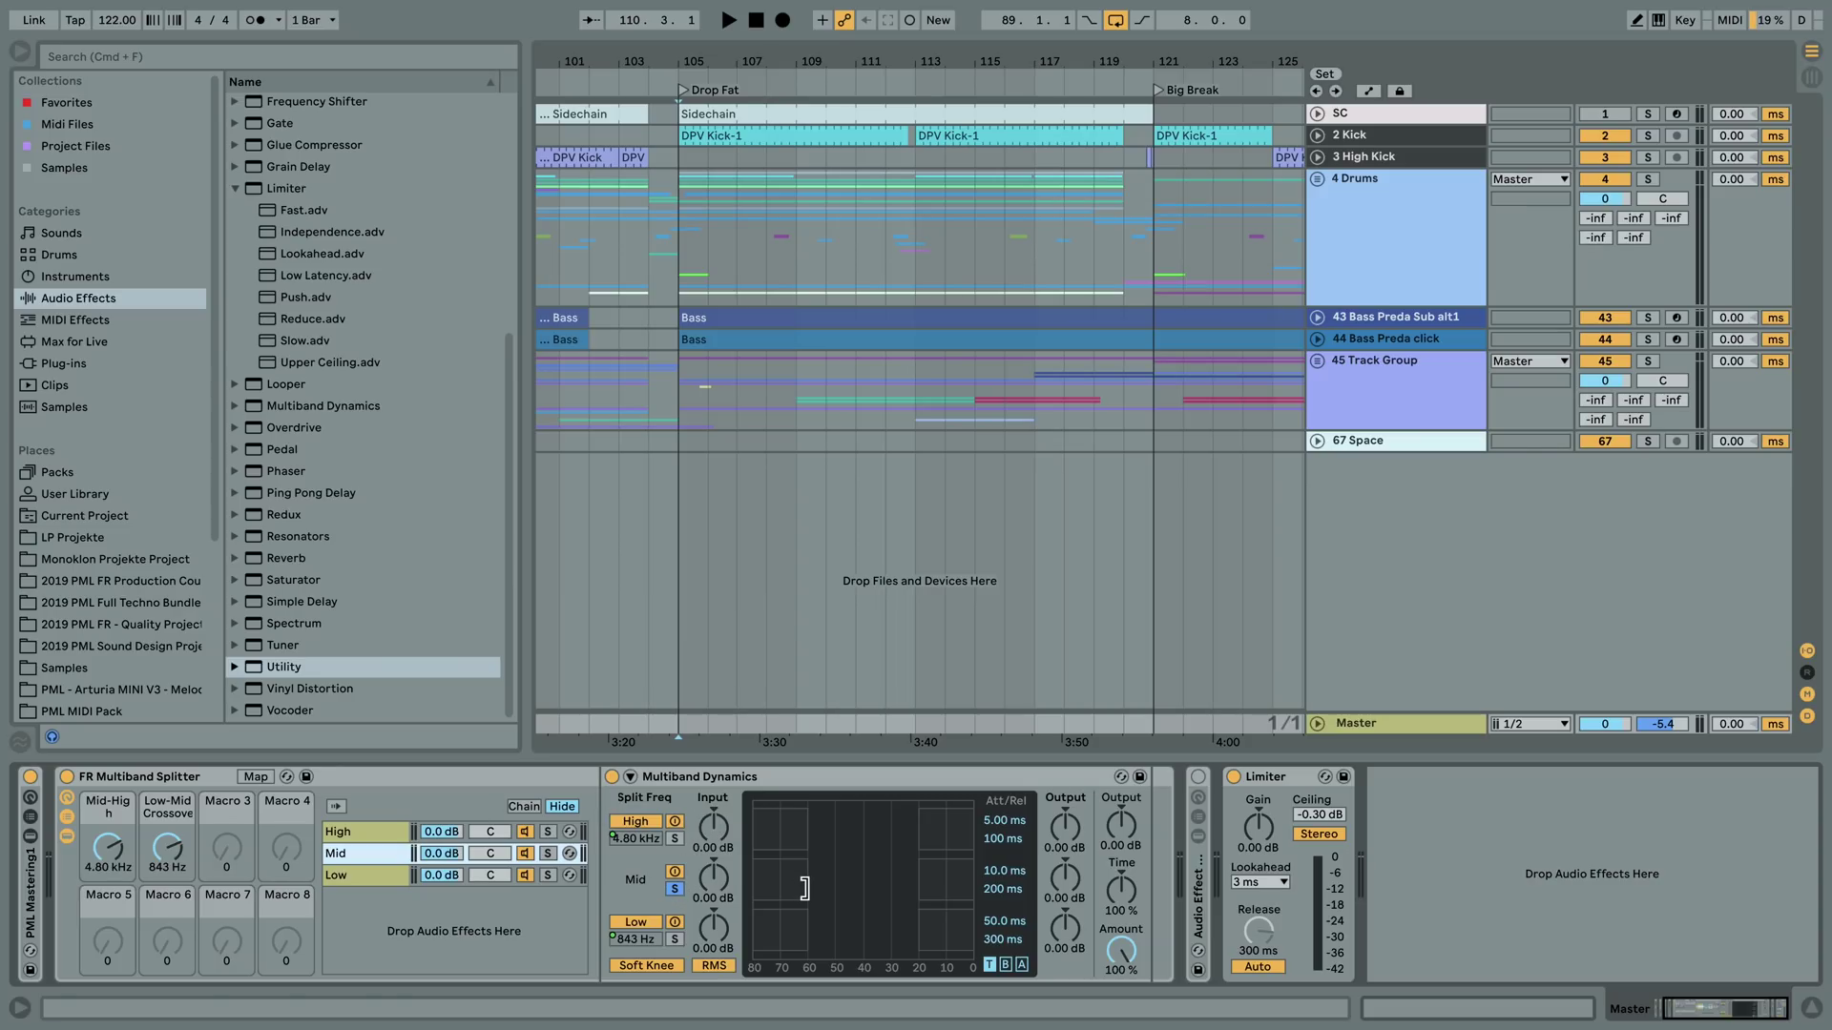
{"action": "left_click", "coordinate": [347, 834]}
{"action": "left_click_drag", "start_coordinate": [1237, 776], "coordinate": [368, 855]}
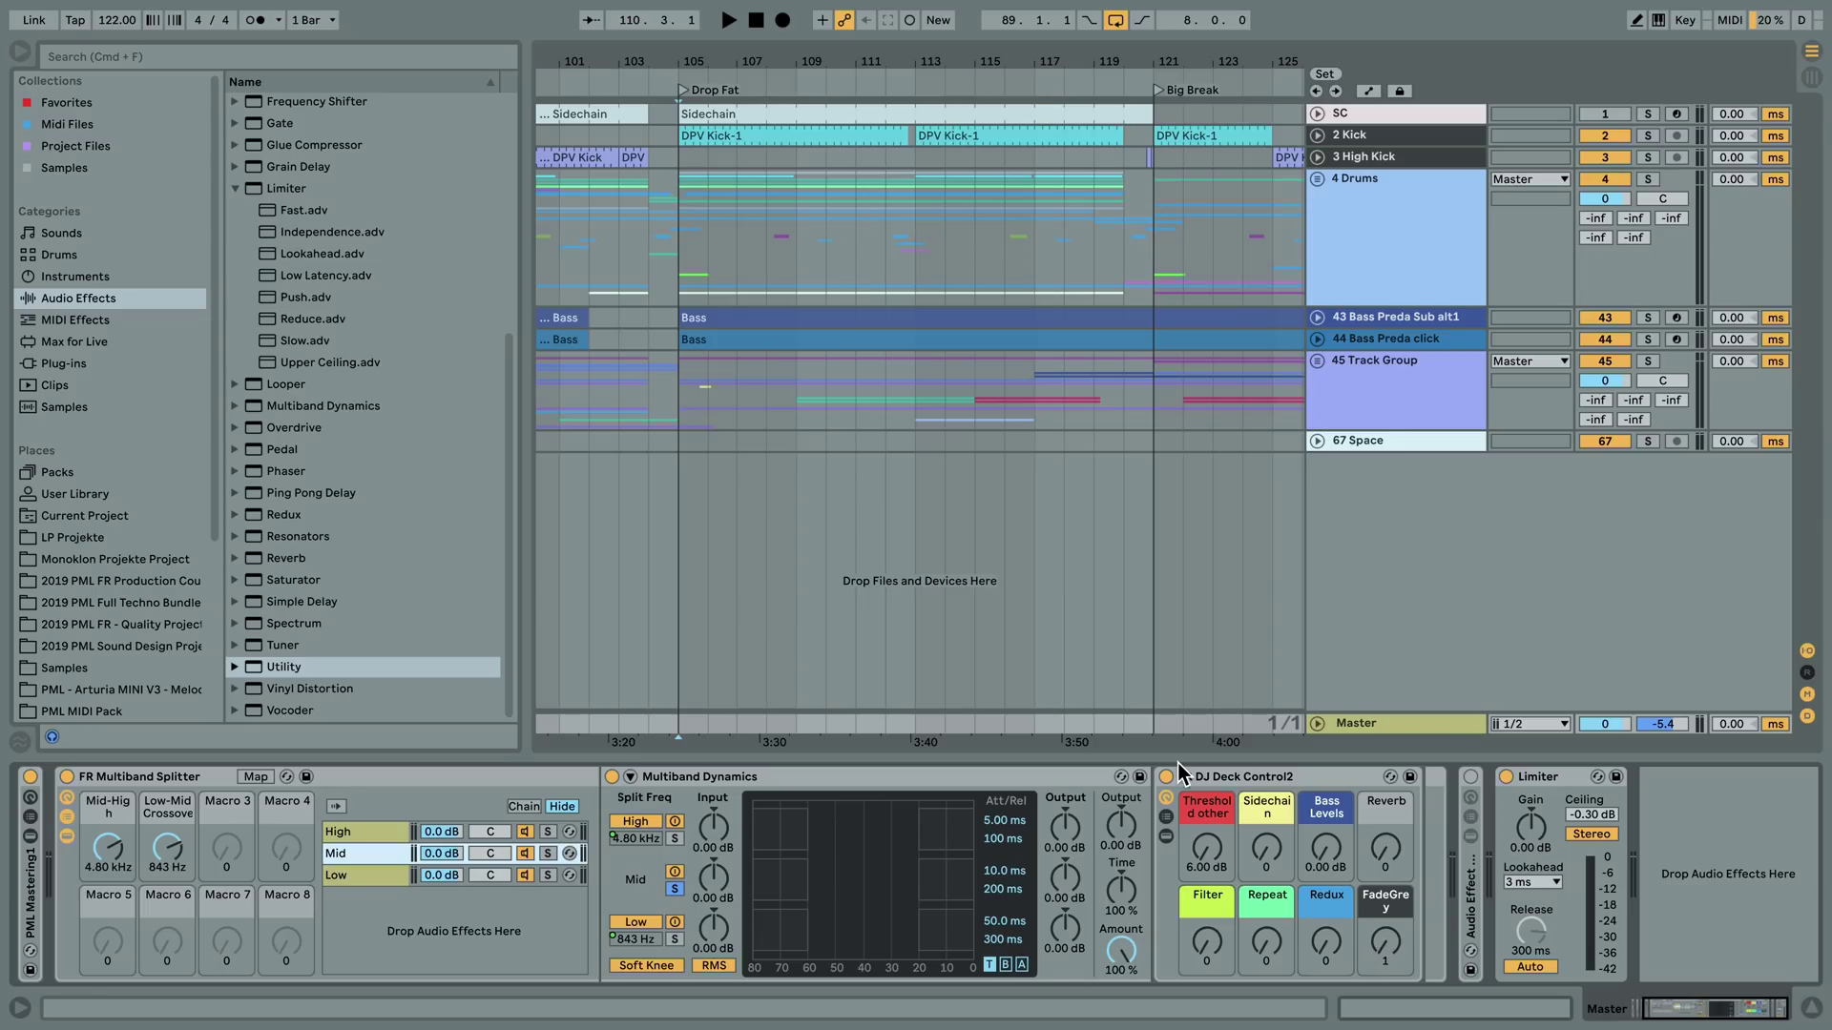
- Zoom the arrangement out via the ruler and the minus key to show bars 1 through about 241
{"action": "left_click_drag", "start_coordinate": [856, 67], "coordinate": [1204, 107]}
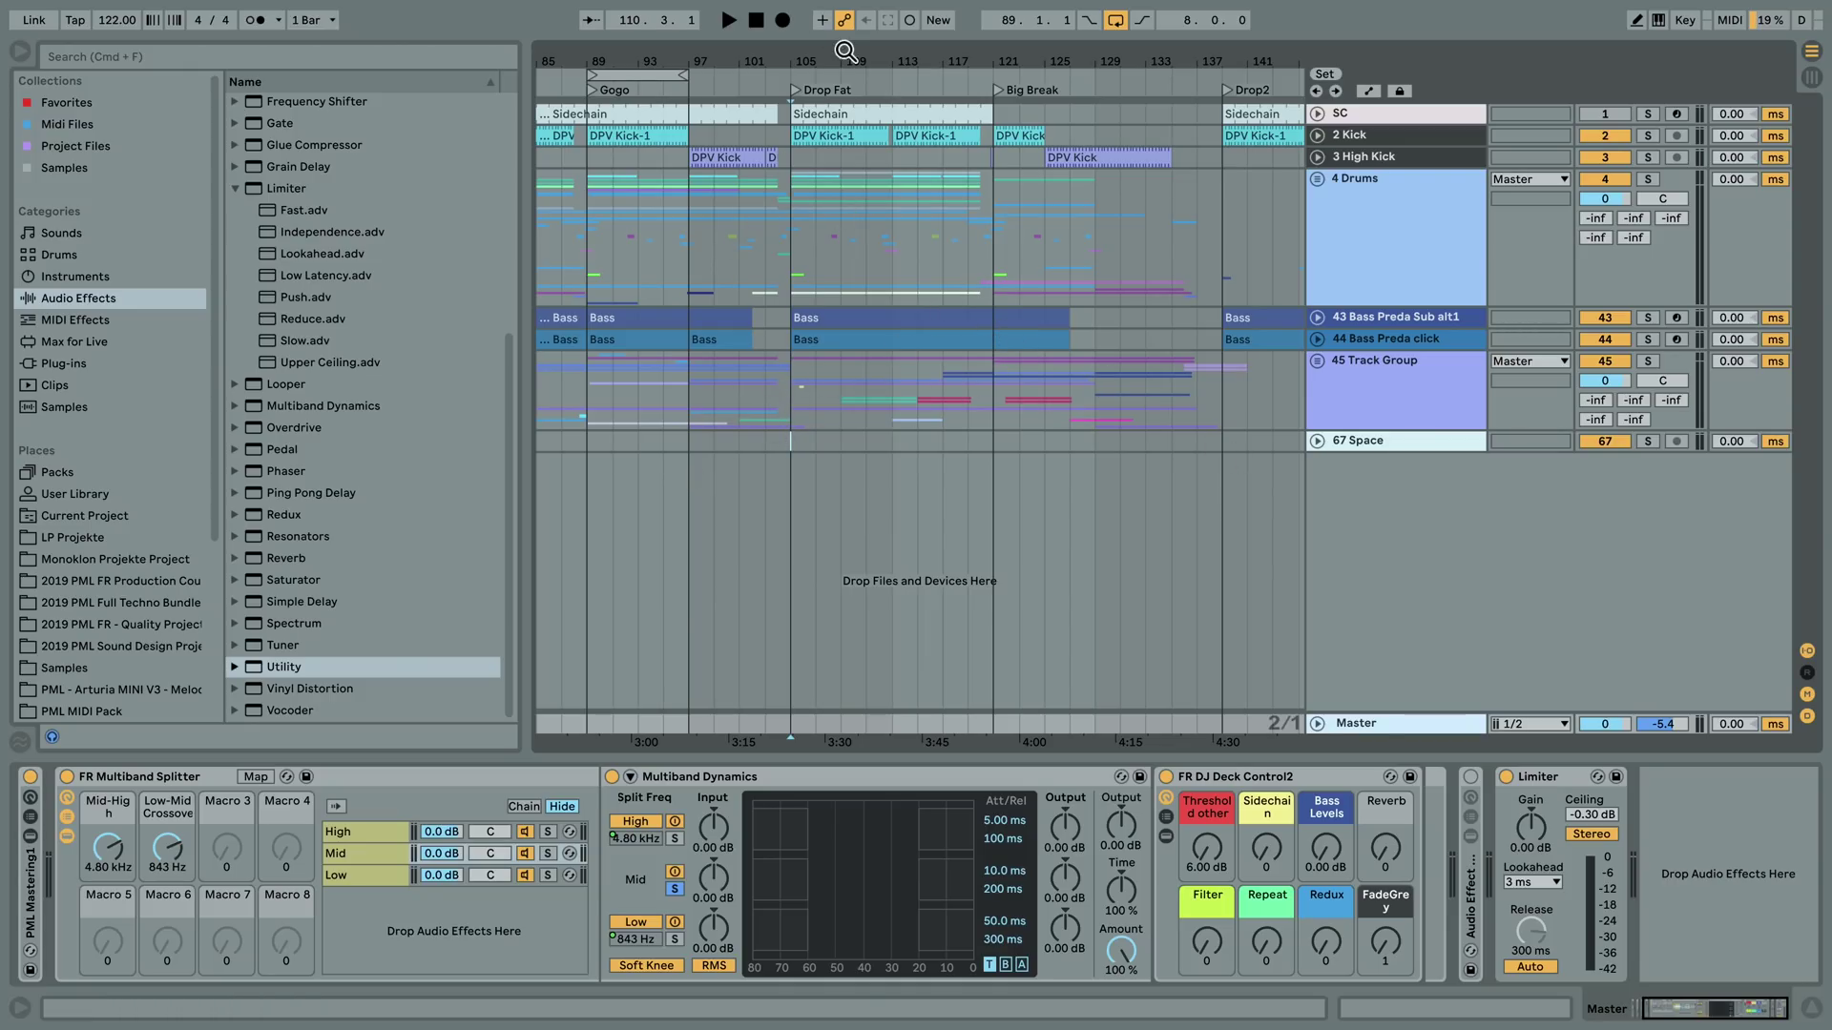
{"action": "left_click_drag", "start_coordinate": [845, 59], "coordinate": [845, 26]}
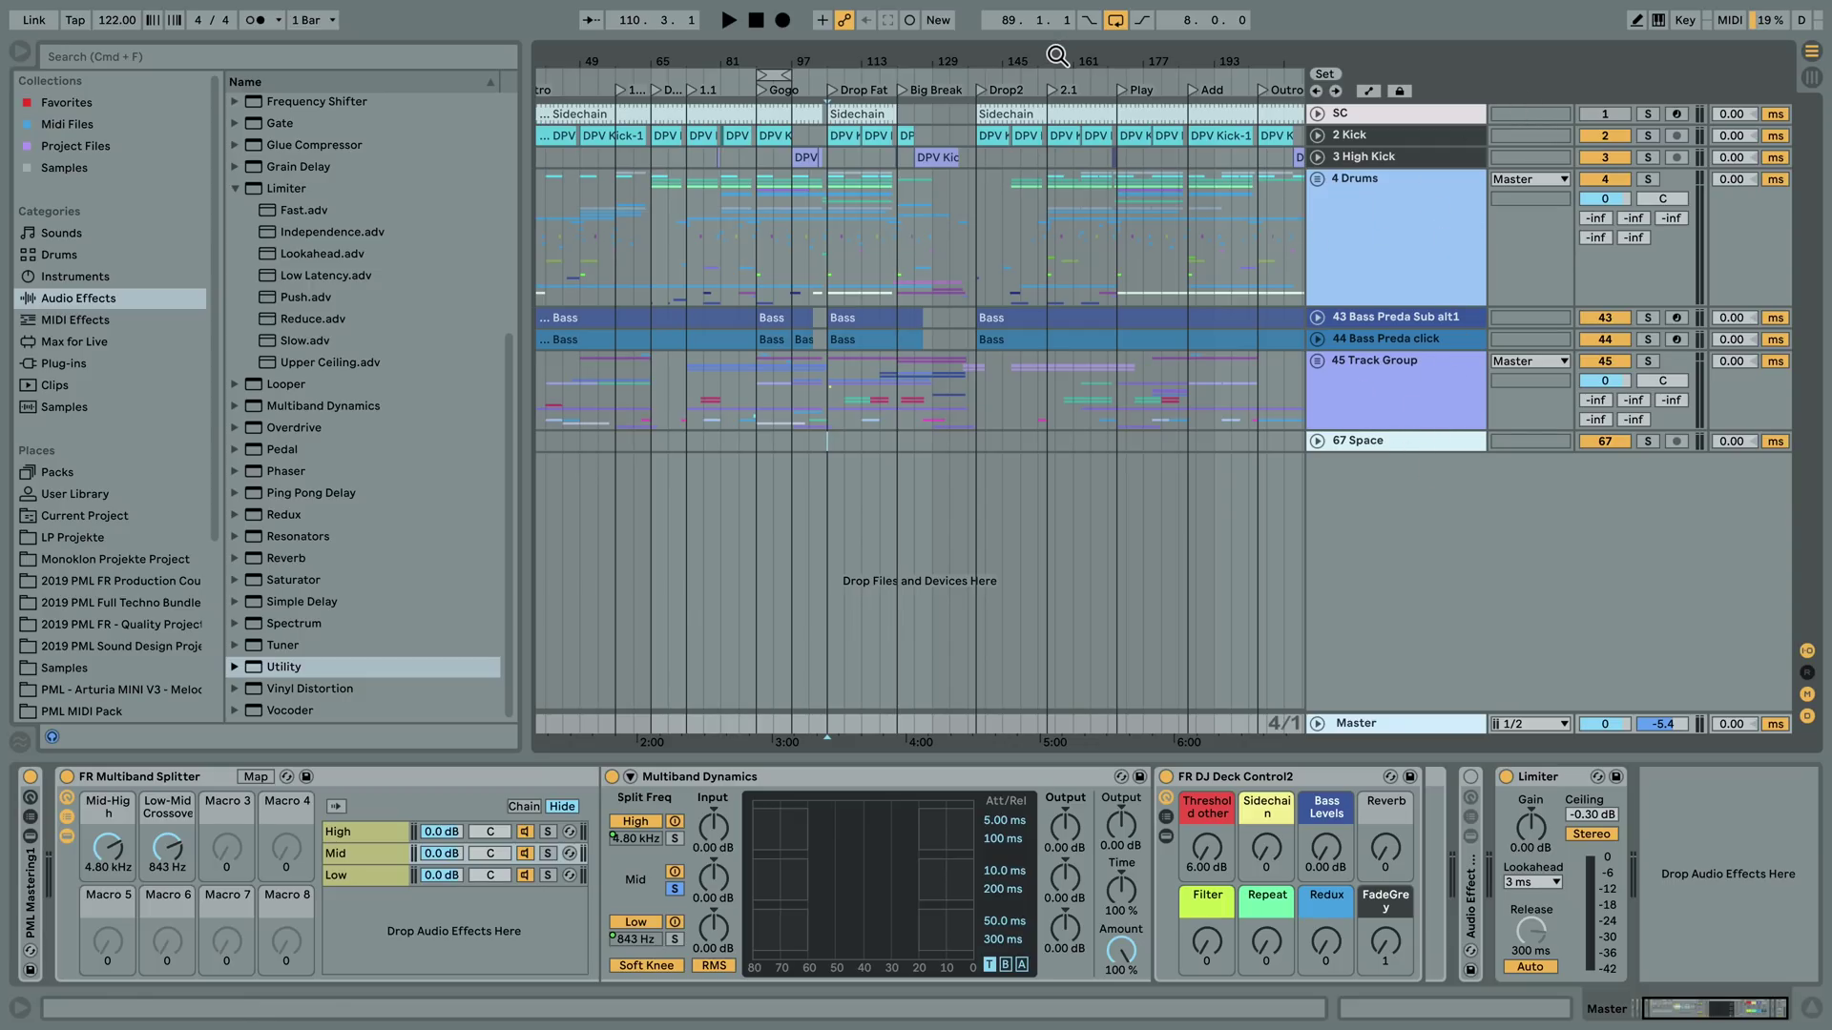
{"action": "key", "text": "minus"}
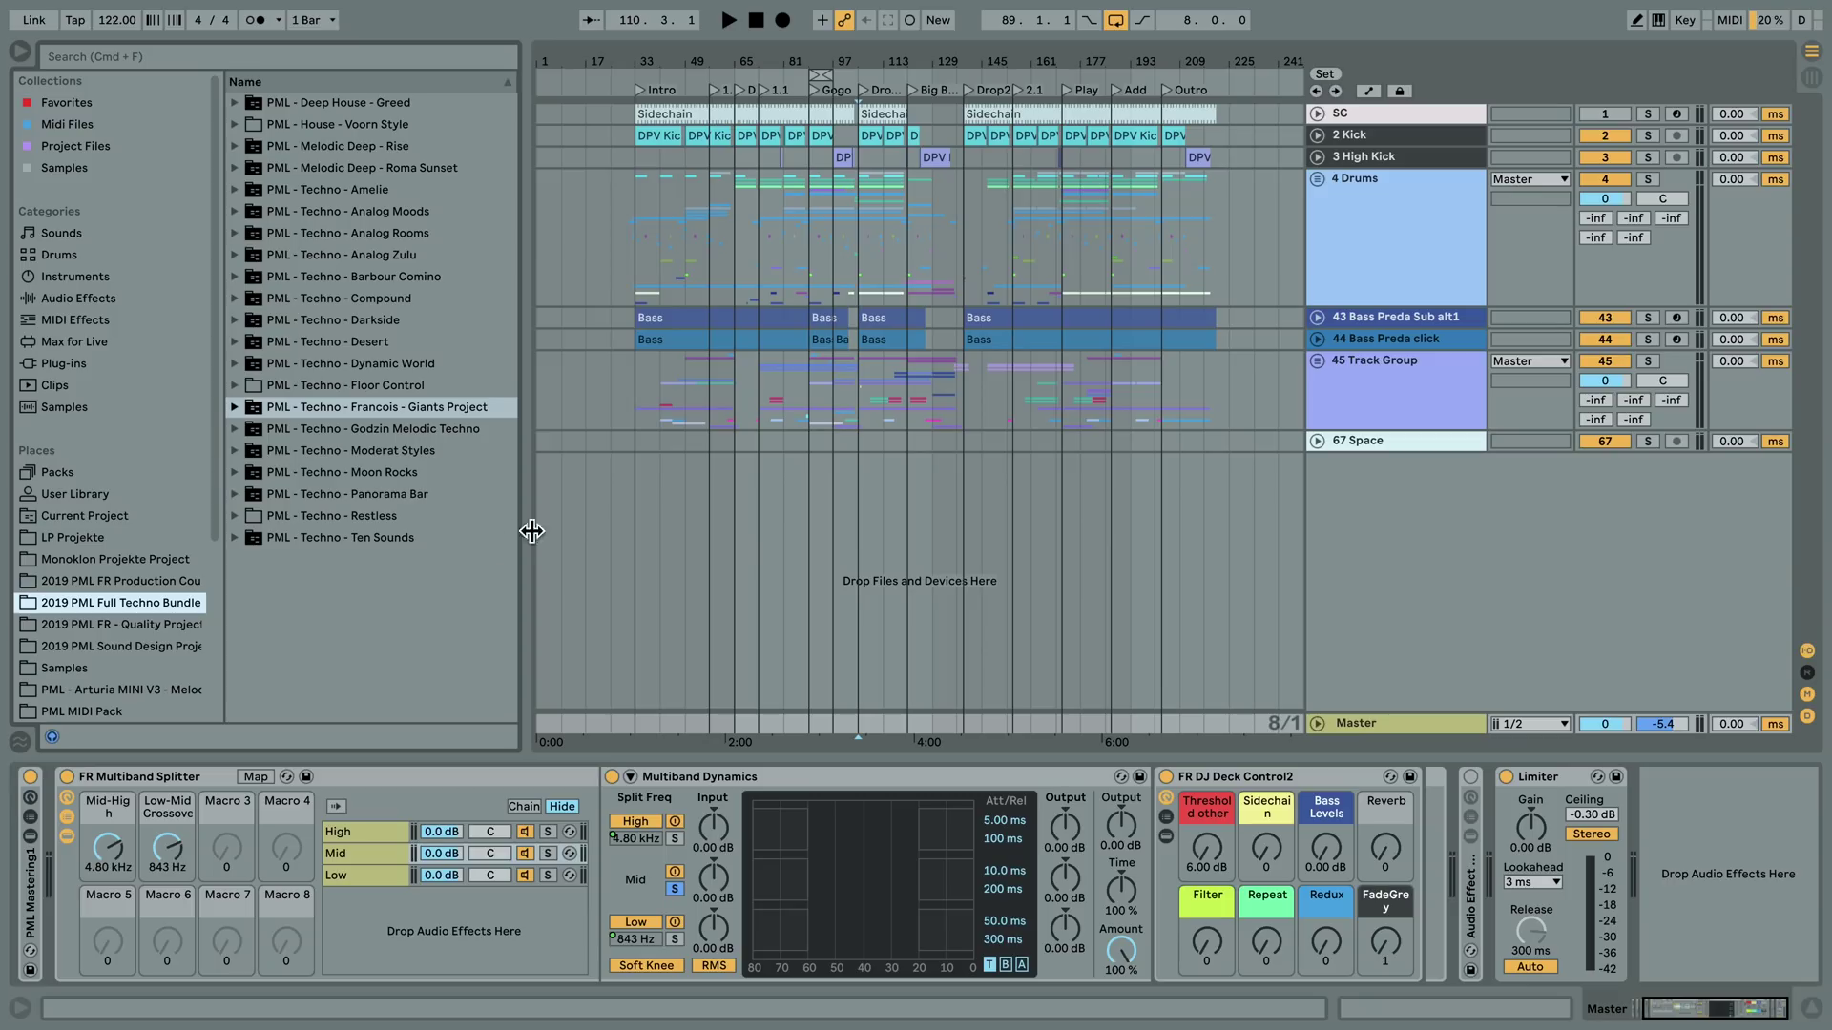
{"action": "scroll", "coordinate": [196, 497], "scroll_direction": "down", "scroll_amount": 5}
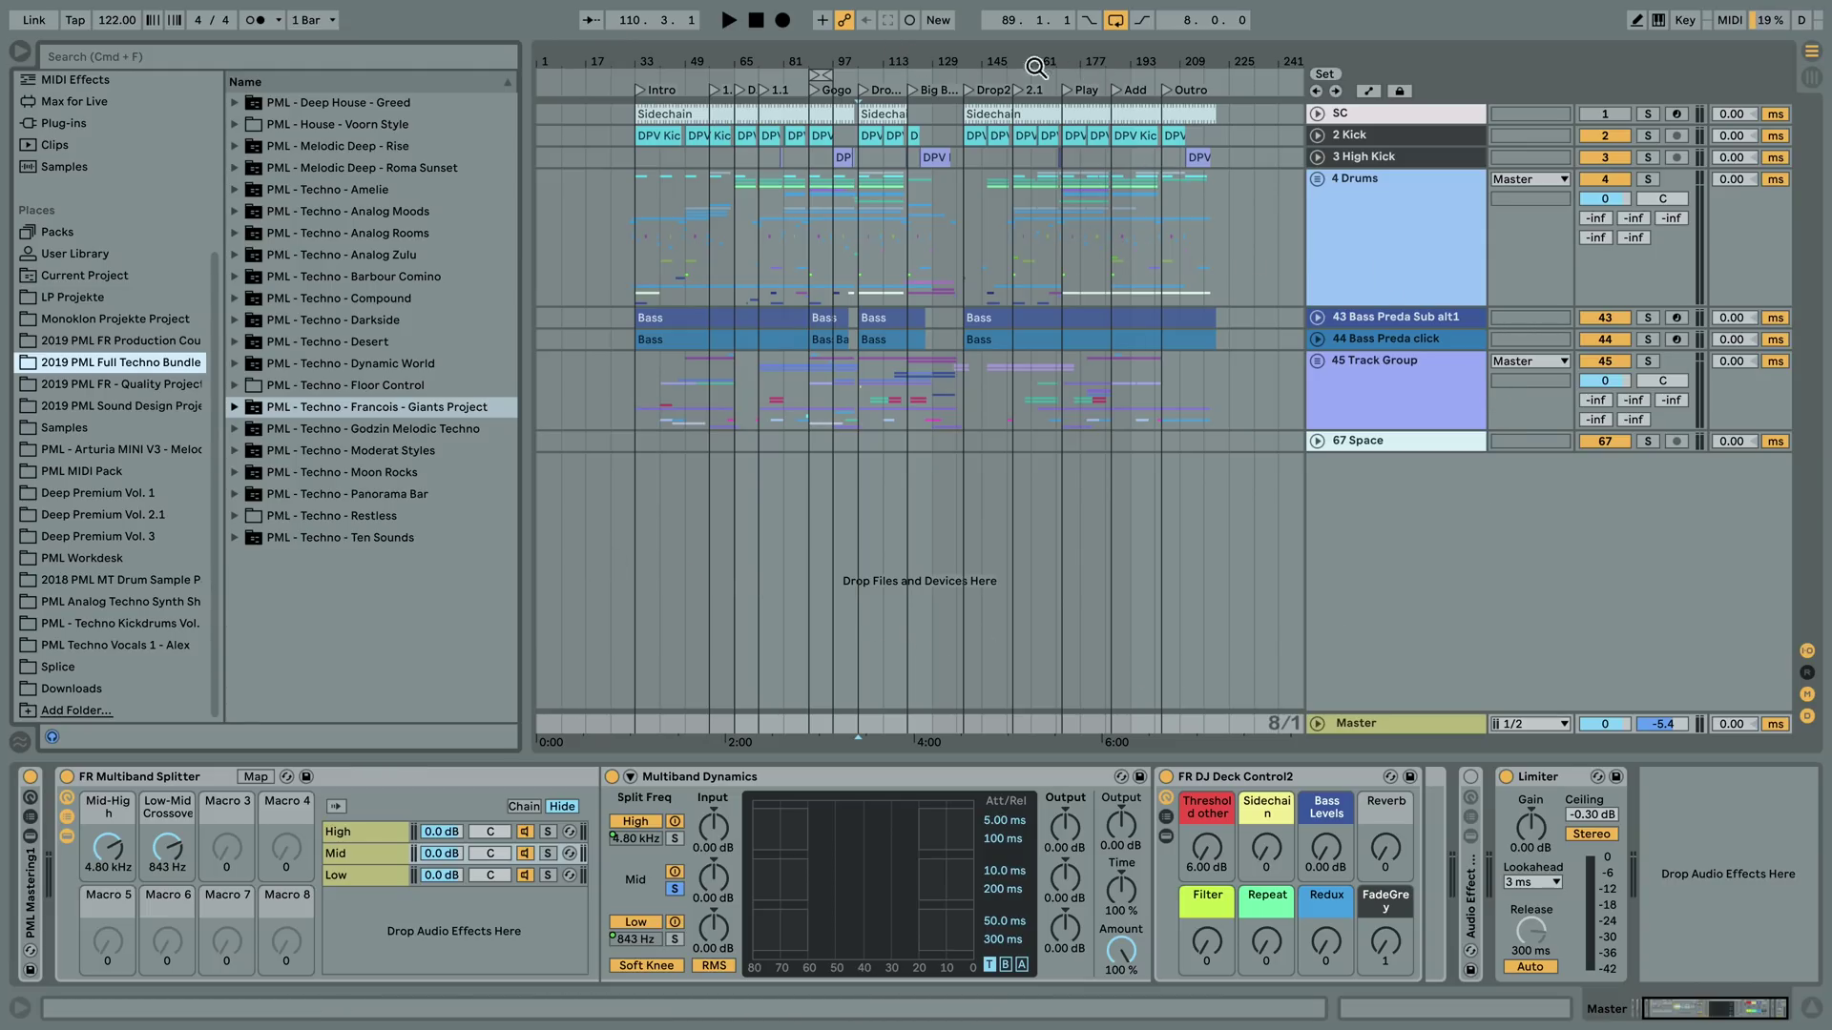
{"action": "left_click_drag", "start_coordinate": [879, 65], "coordinate": [840, 72]}
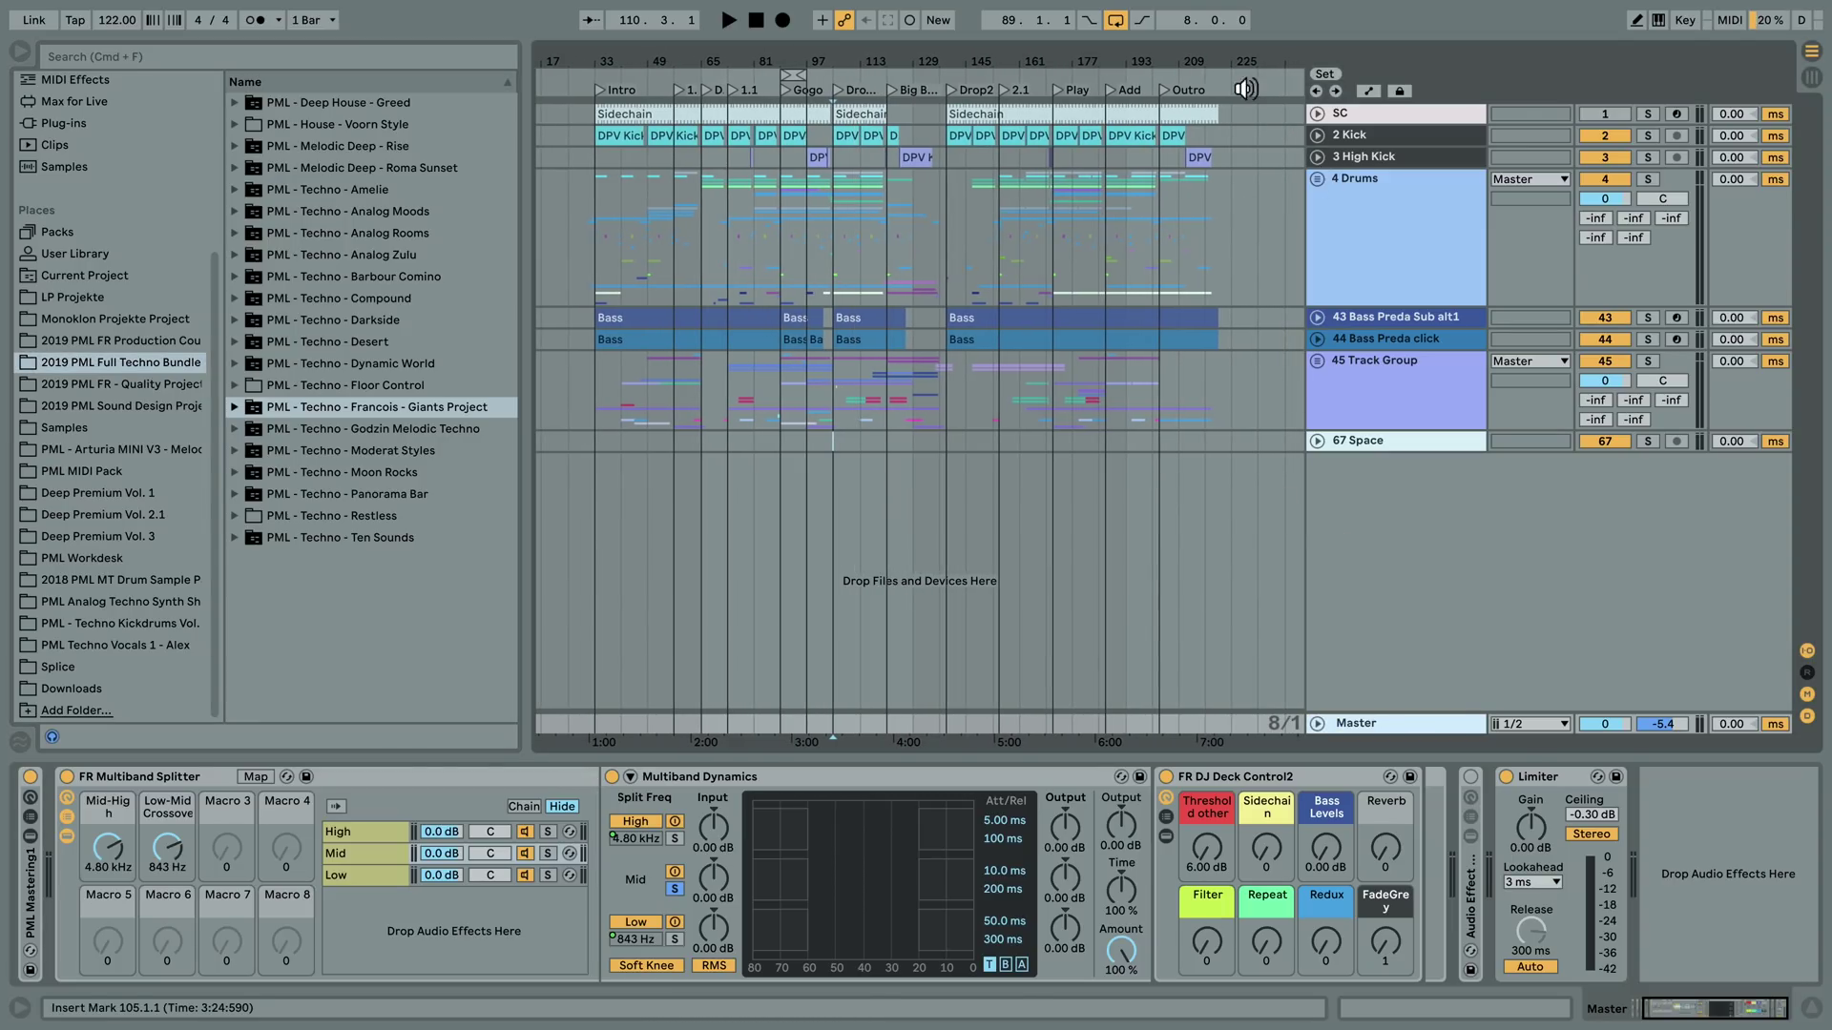